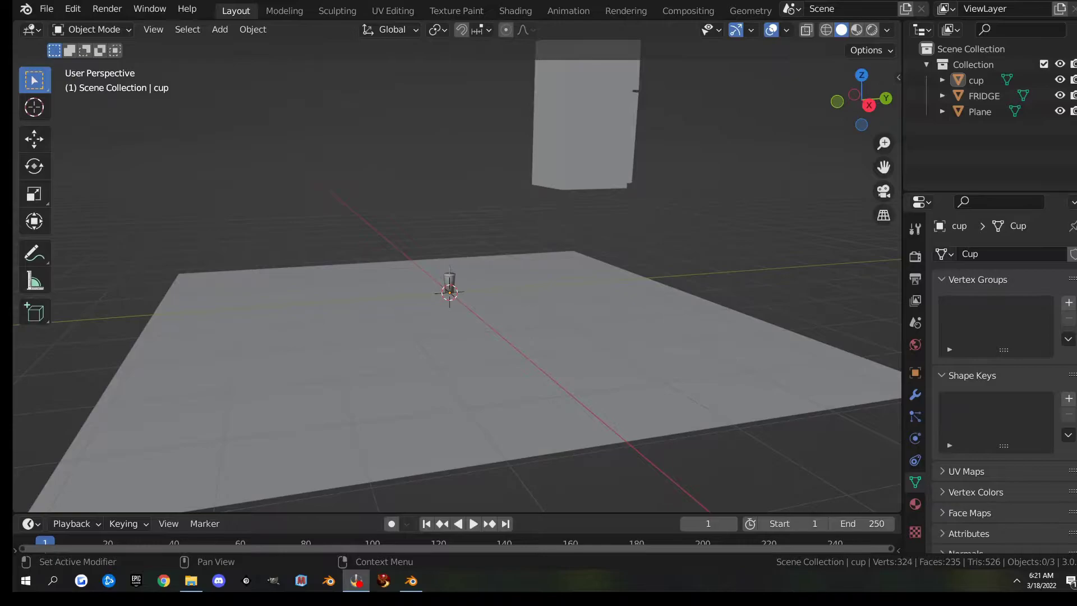
Examine the fridge, the cup and the floor plane in the scene from several angles and distances
middle_click_drag(534, 298, 581, 297)
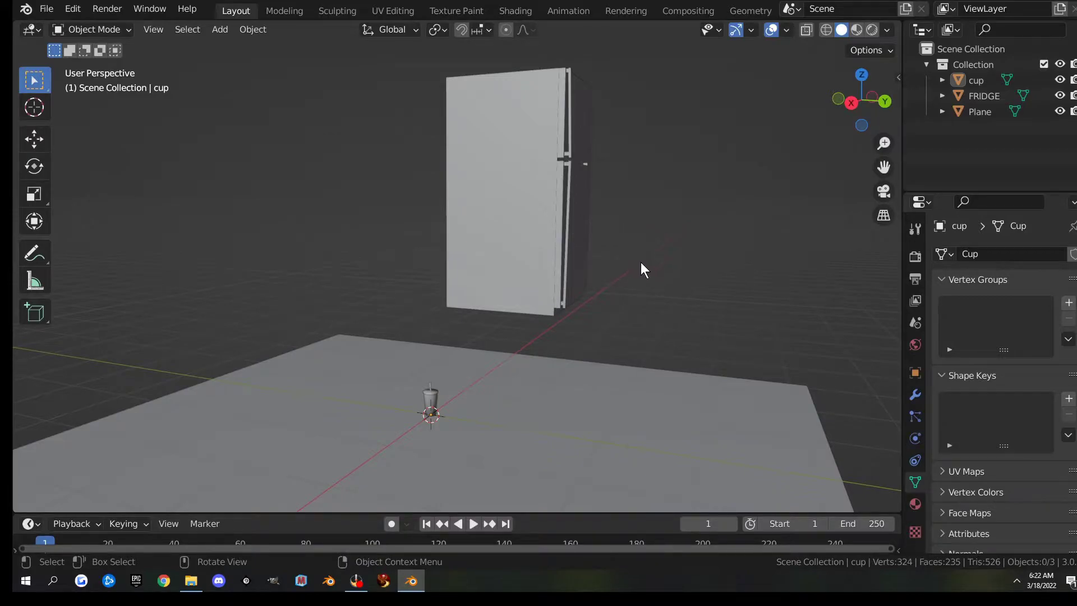
middle_click_drag(658, 241, 618, 257)
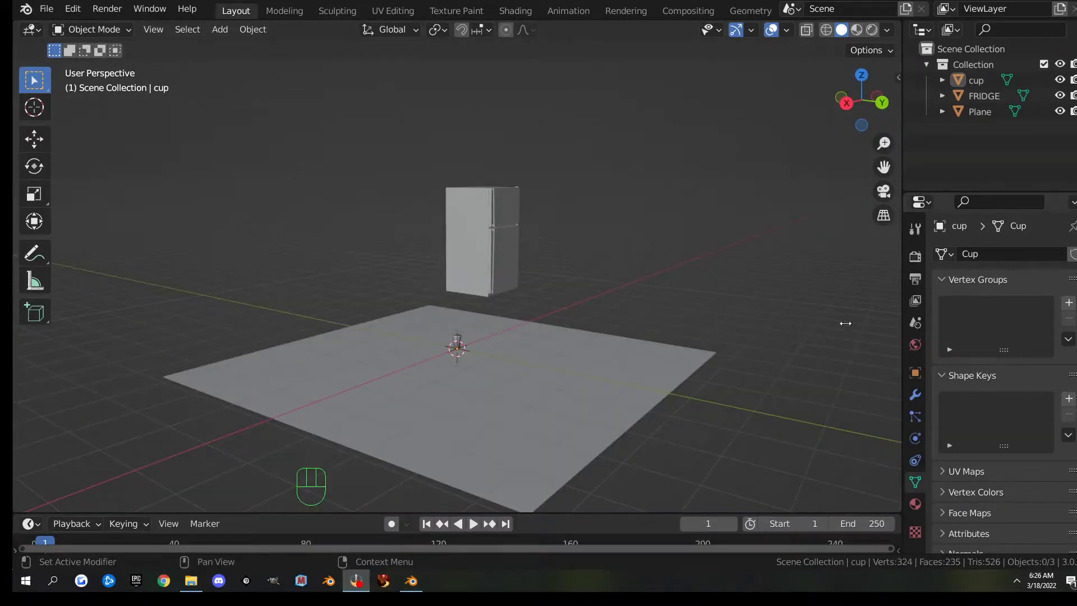
middle_click_drag(641, 261, 588, 322)
scroll(581, 332, "up", 3)
scroll(581, 332, "up", 2)
scroll(473, 405, "down", 4)
middle_click_drag(473, 405, 557, 330)
scroll(483, 371, "up", 2)
scroll(483, 372, "down", 2)
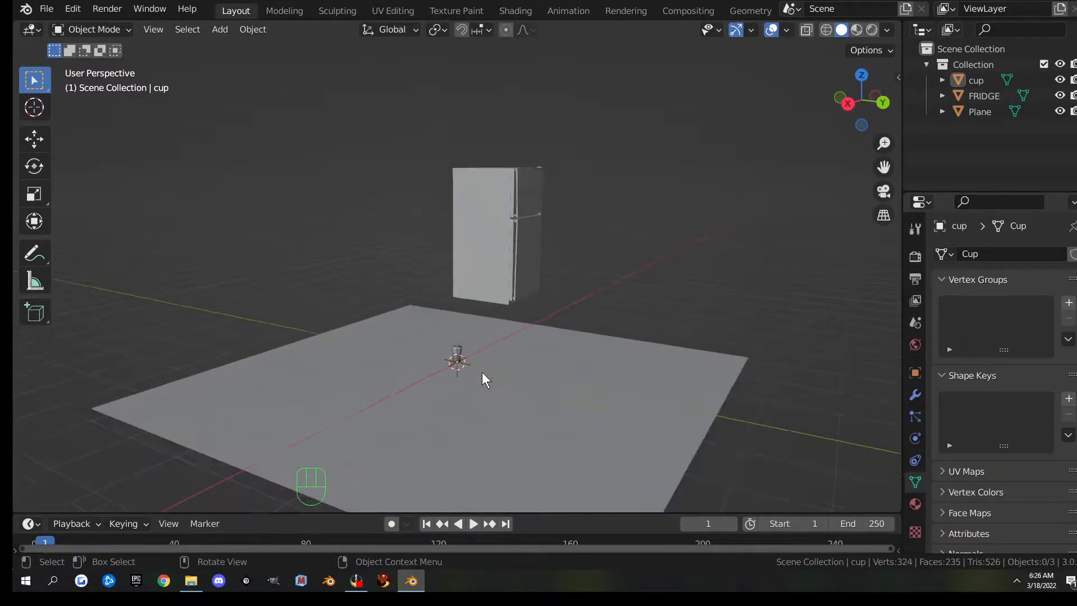
Move the cup into a new collection named "cup" and exclude that collection from the view layer
left_click(457, 354)
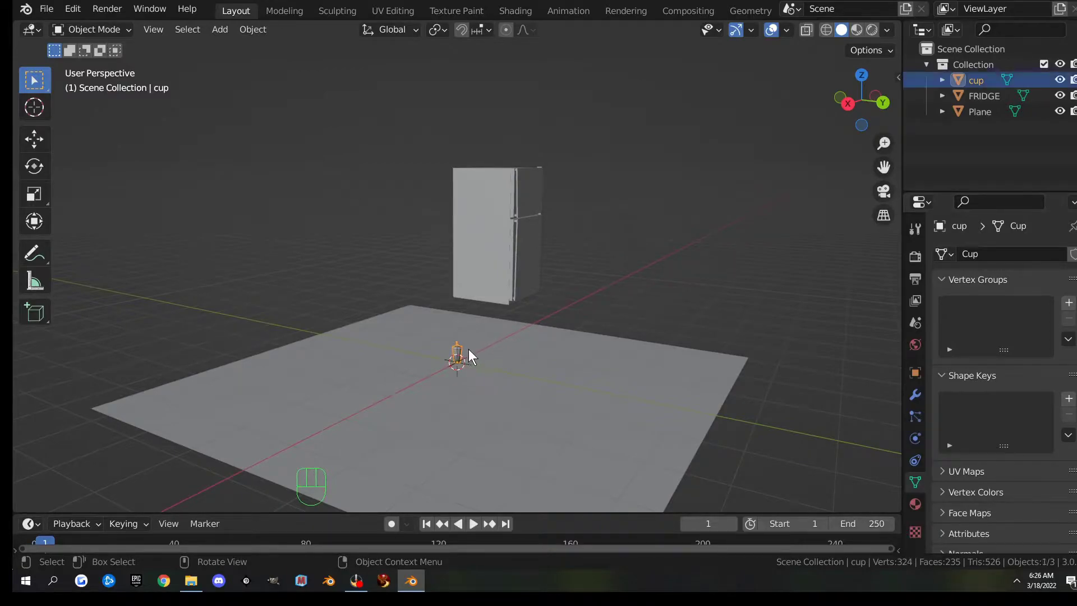
key("m")
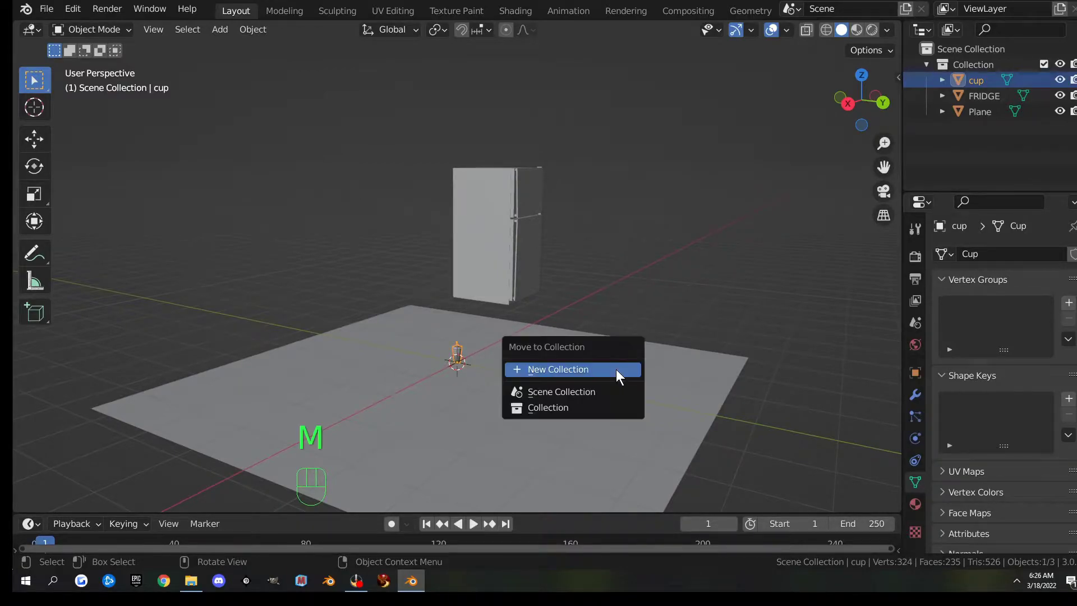
left_click(577, 368)
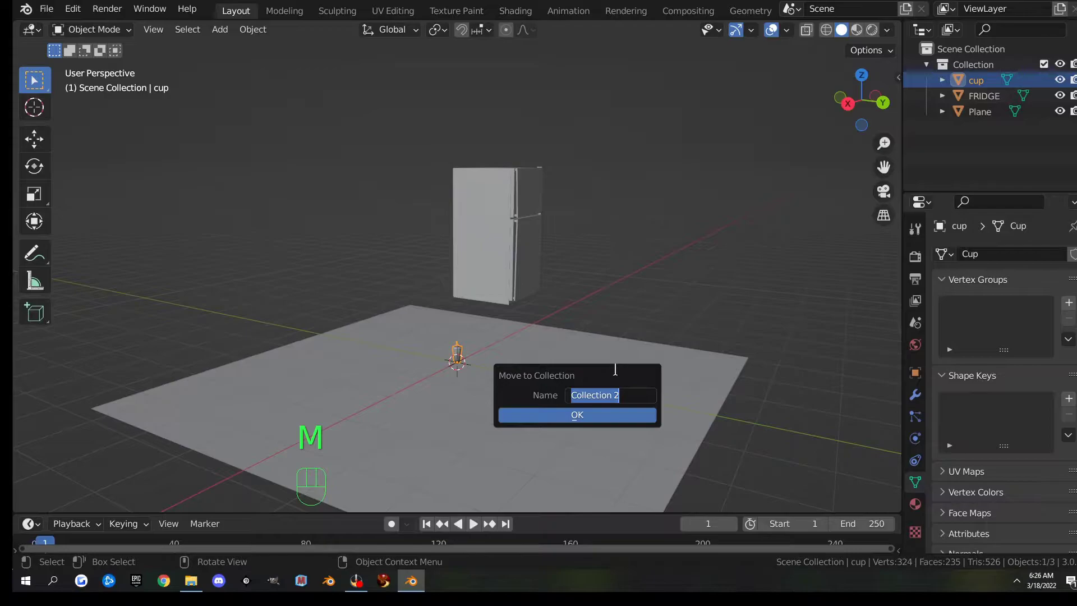
type("cup")
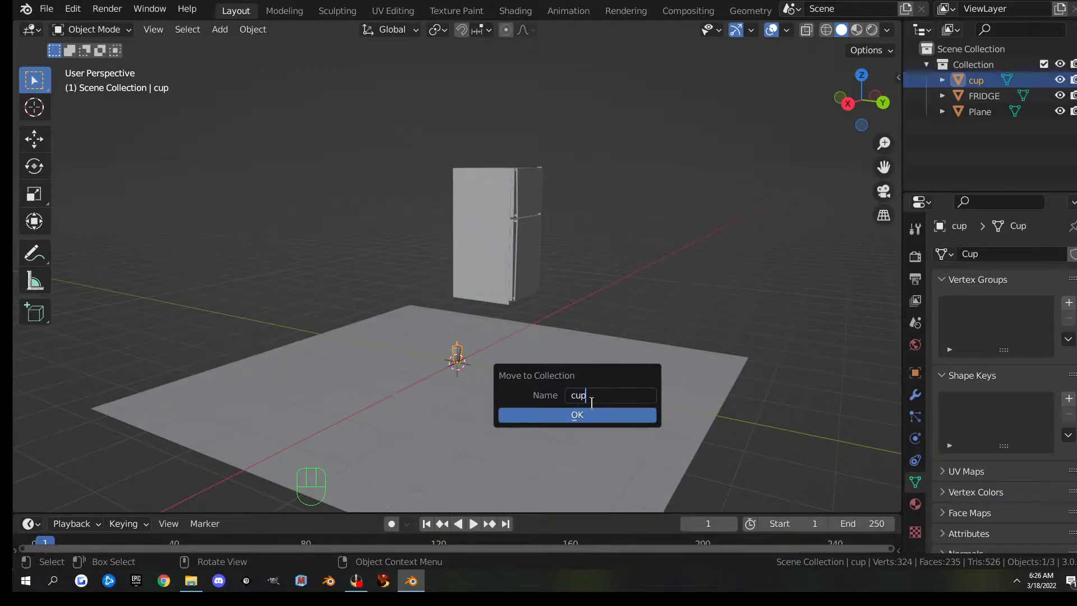
left_click(573, 415)
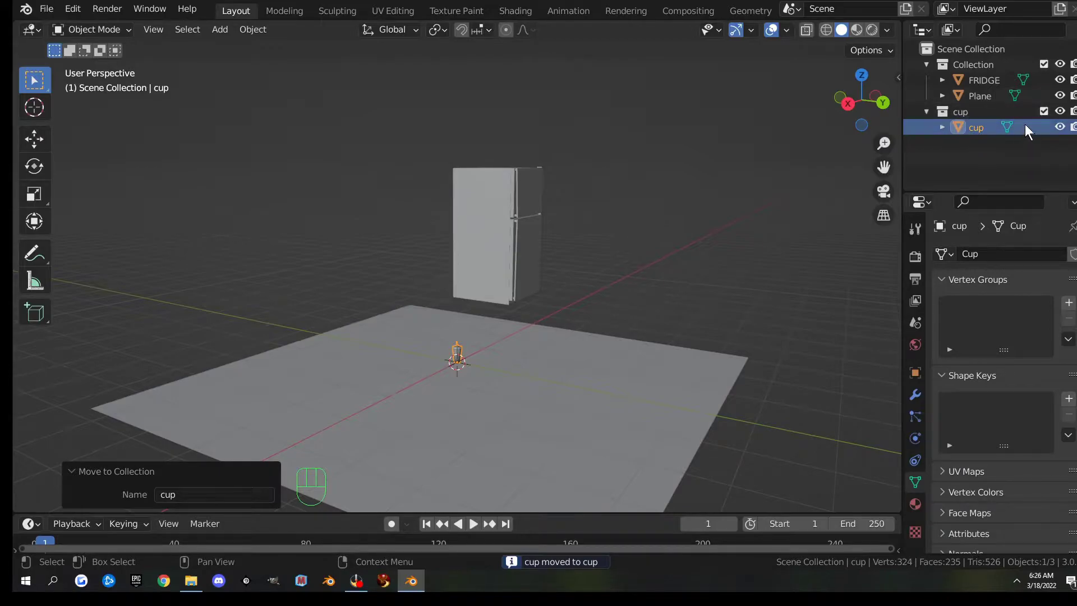
left_click(1043, 111)
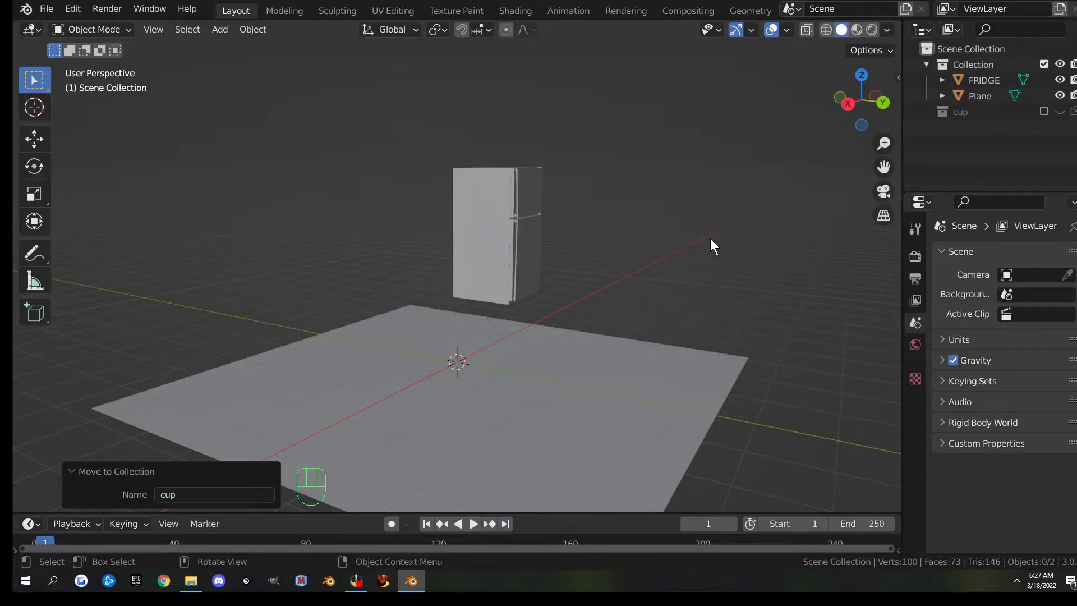
Snap the 3D cursor to the centre of the fridge's bottom face in face selection mode
left_click(500, 212)
middle_click_drag(591, 289, 648, 308)
scroll(620, 321, "up", 4)
scroll(628, 283, "down", 2)
key("Tab")
key("3")
left_click(560, 234)
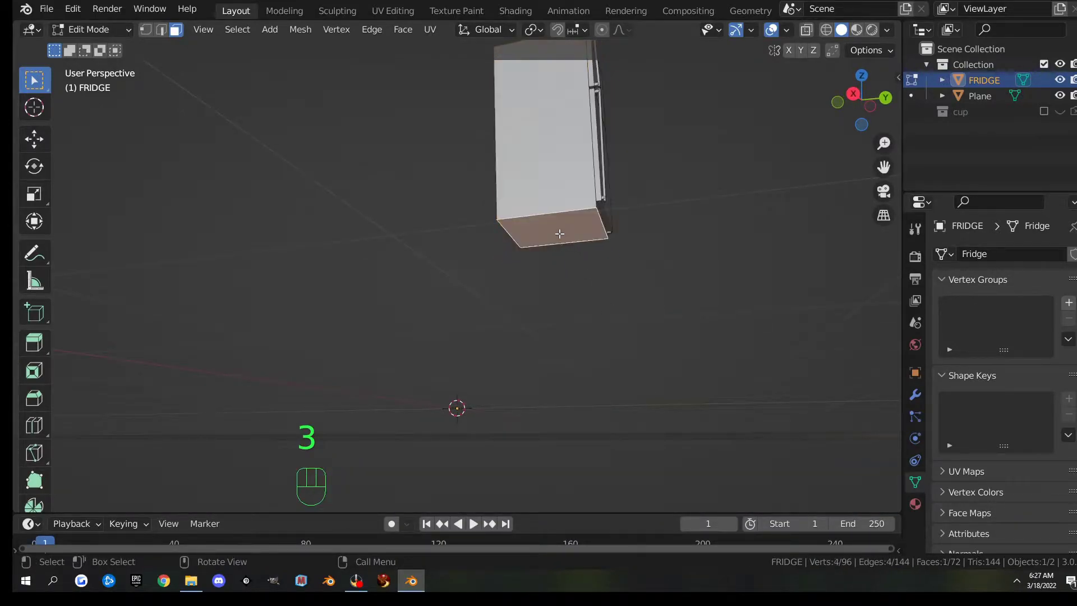
middle_click_drag(664, 278, 504, 386)
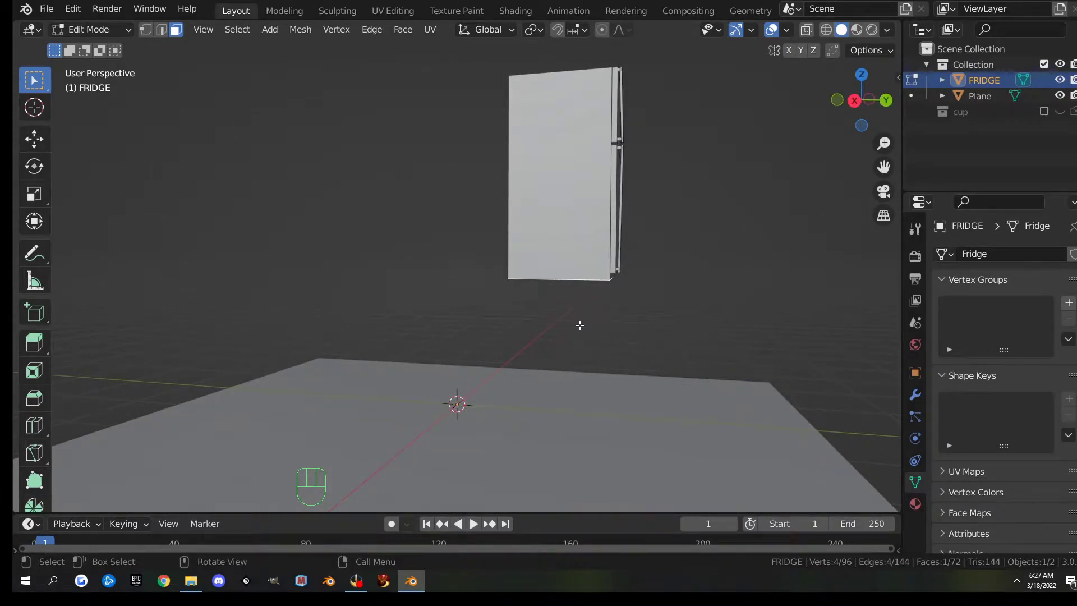
middle_click_drag(579, 323, 596, 247)
middle_click_drag(708, 289, 653, 343)
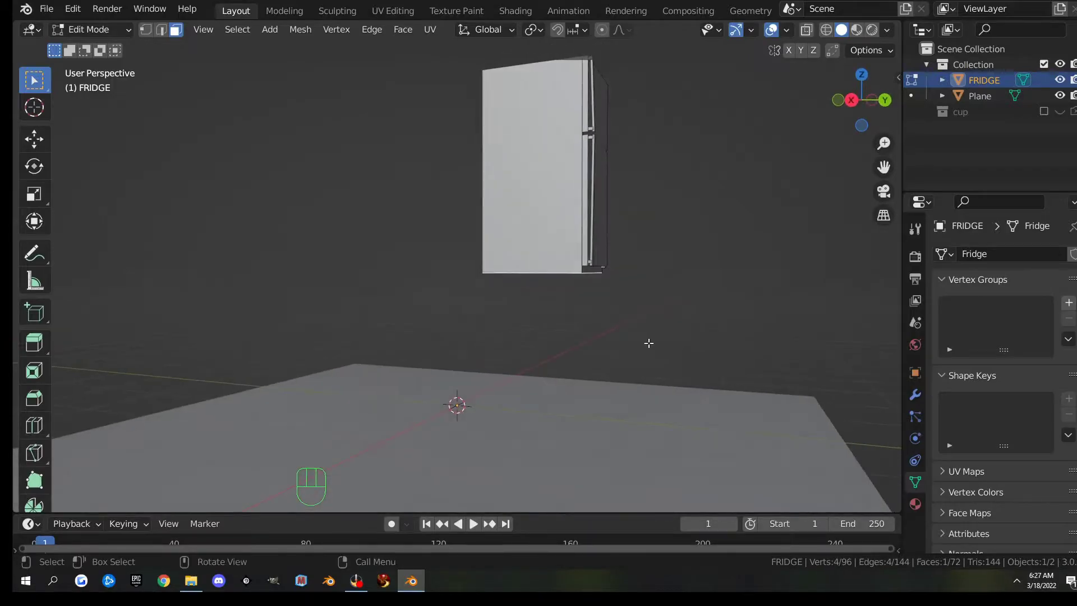
key("shift+s")
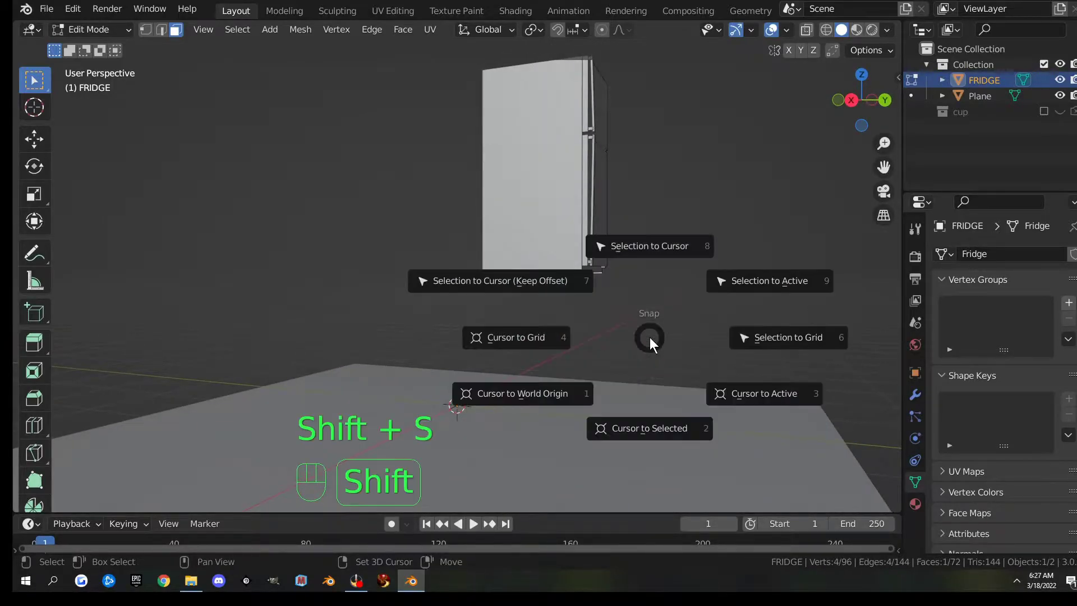
left_click(647, 429)
Return to Object Mode and set the fridge's origin to the 3D cursor at its base
middle_click_drag(645, 344, 593, 231)
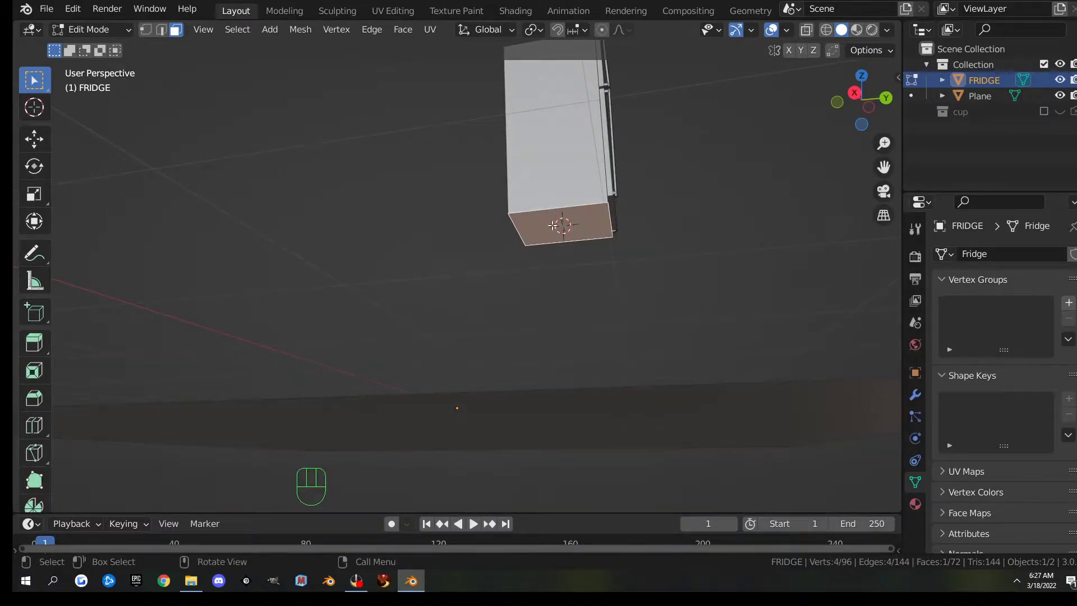
scroll(557, 216, "up", 5)
scroll(700, 221, "down", 3)
middle_click_drag(700, 221, 683, 277)
key("Tab")
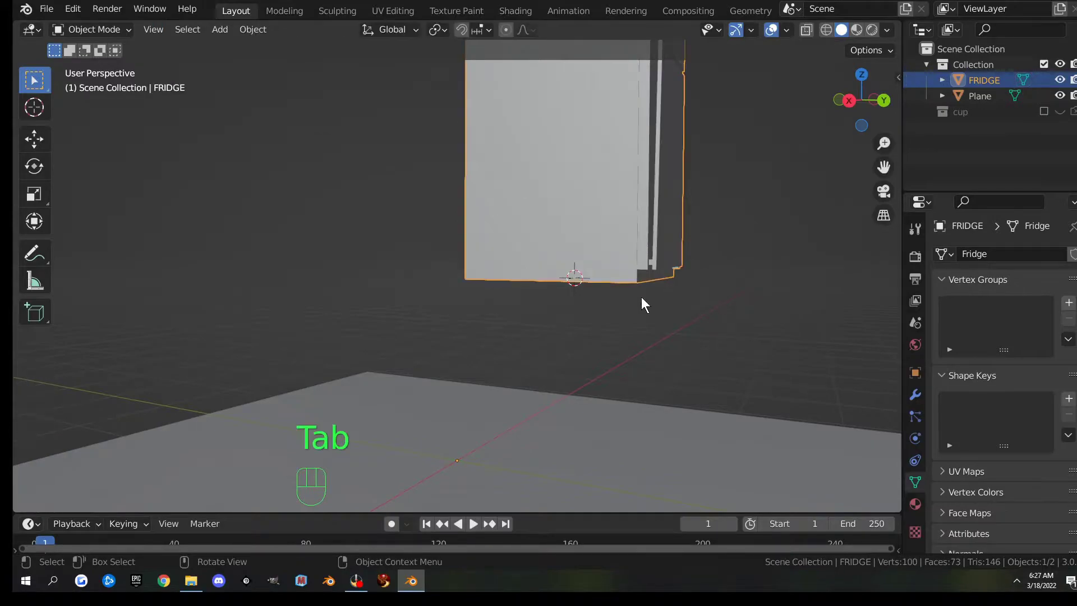
right_click(624, 248)
mouse_move(626, 245)
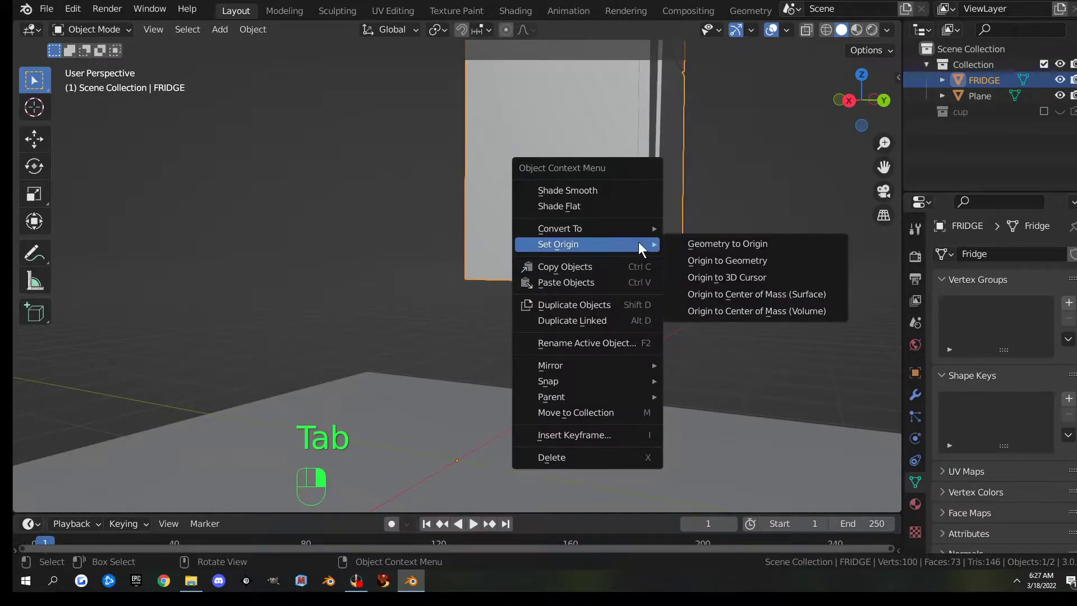
left_click(735, 278)
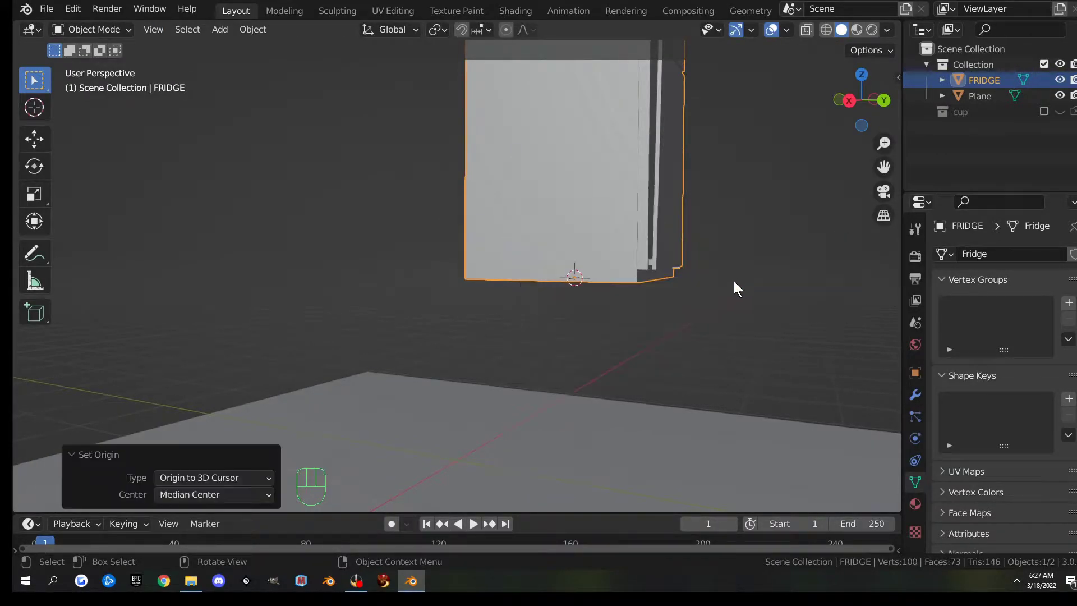
middle_click_drag(563, 271, 643, 287)
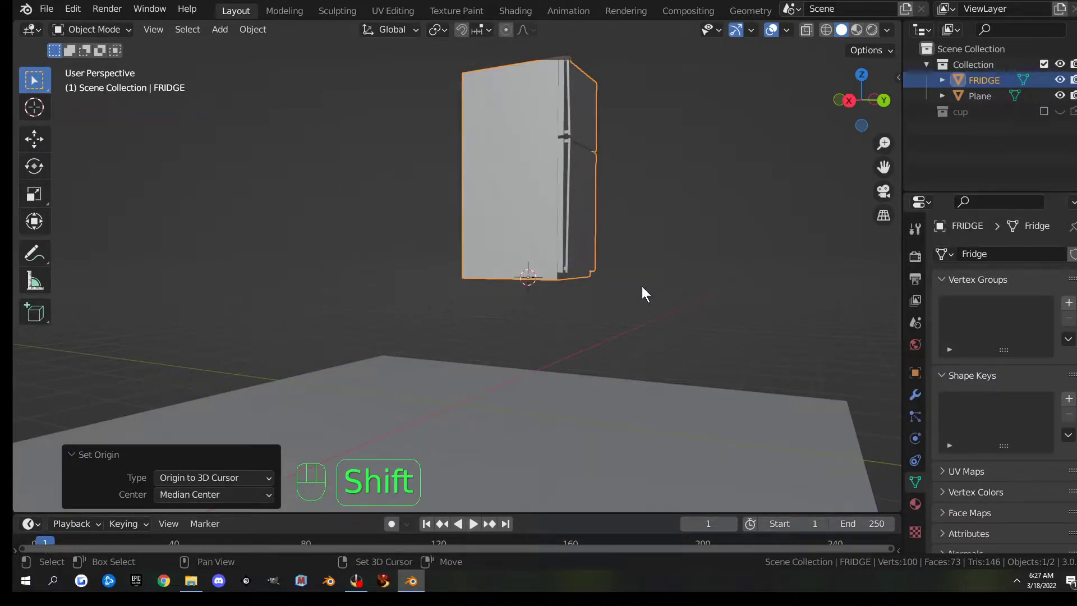
Reset the 3D cursor to the world origin on the floor plane
key("shift+c")
middle_click_drag(601, 264, 605, 276)
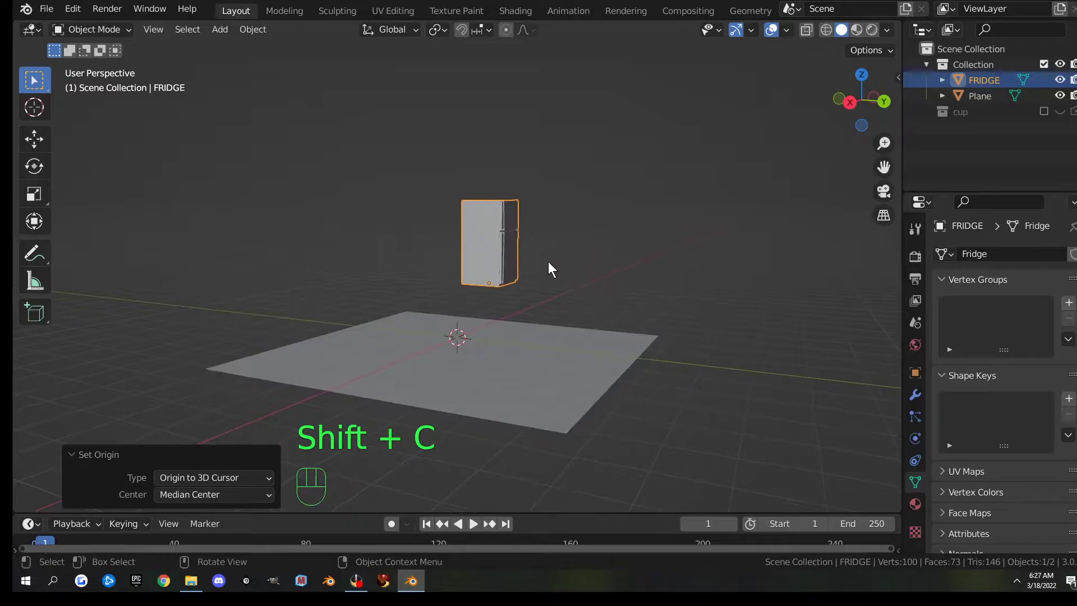
key("shift+s")
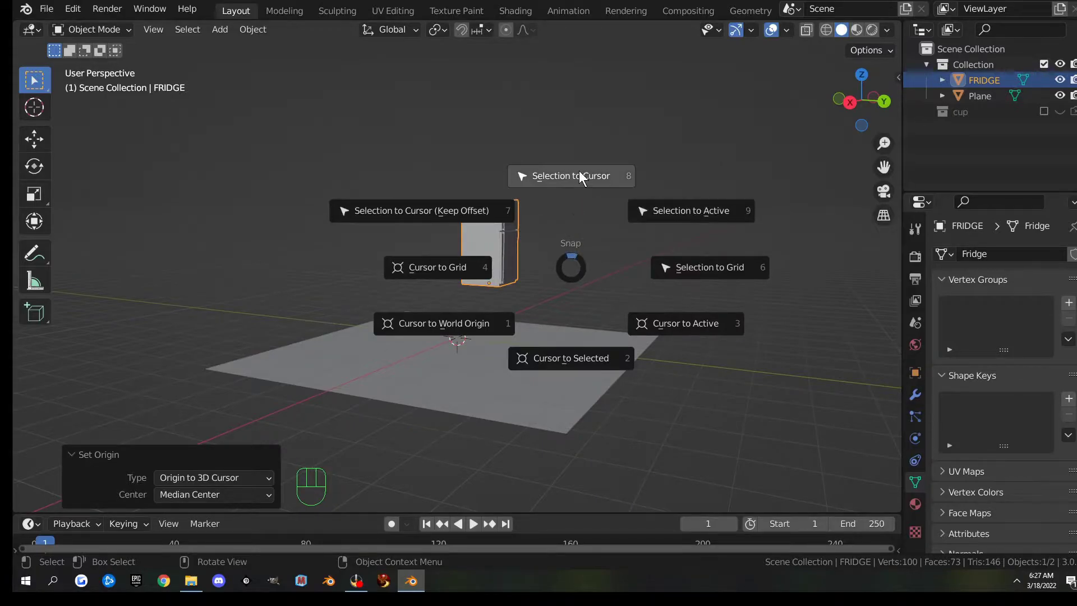
left_click(446, 323)
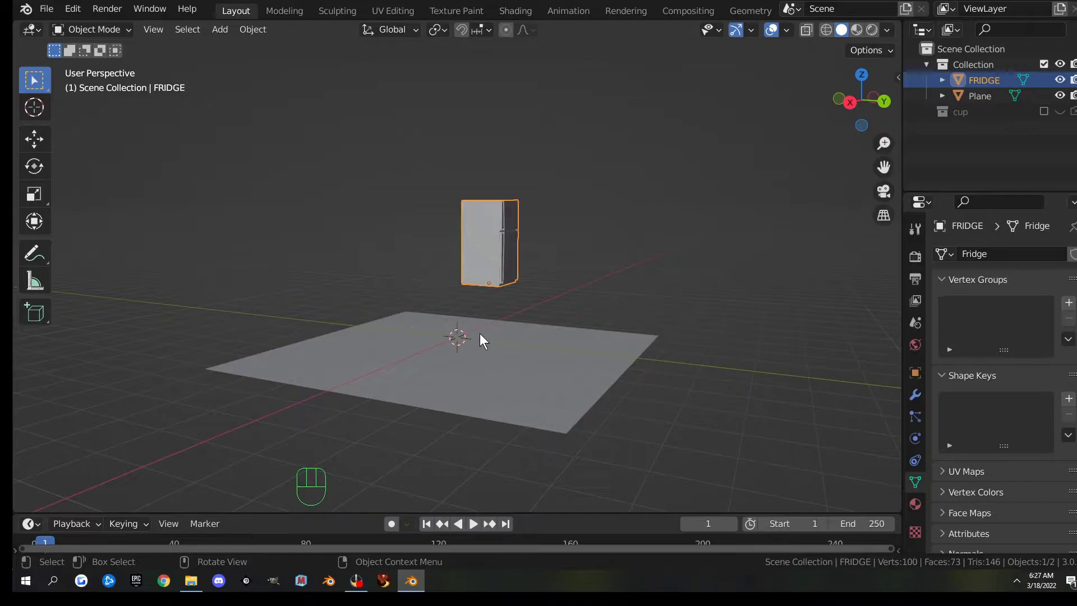
Try snapping the fridge to the 3D cursor at the world origin and undo the move
key("shift+s")
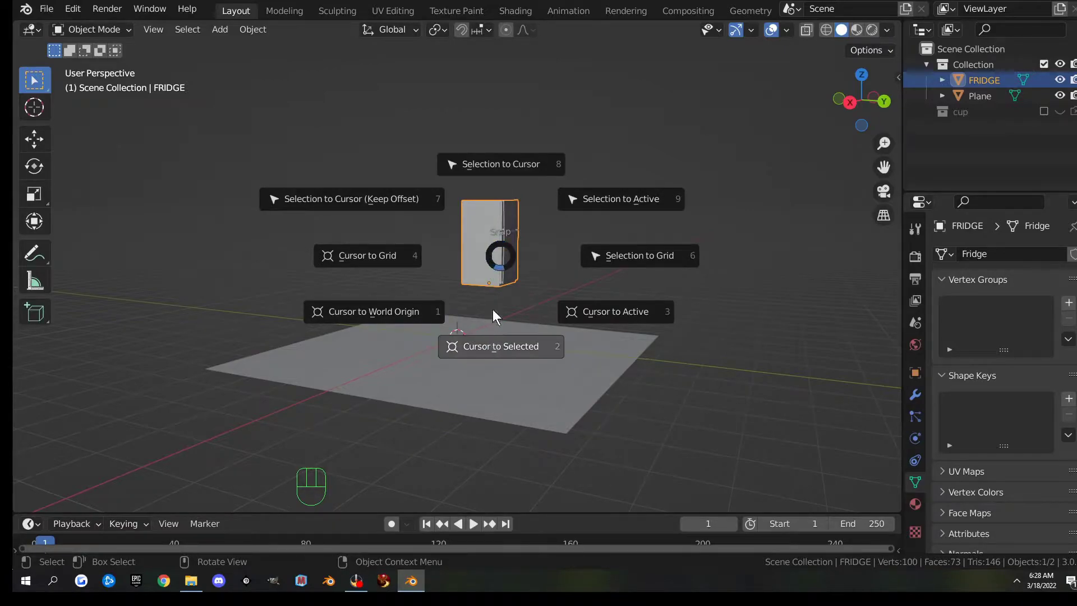
left_click(510, 164)
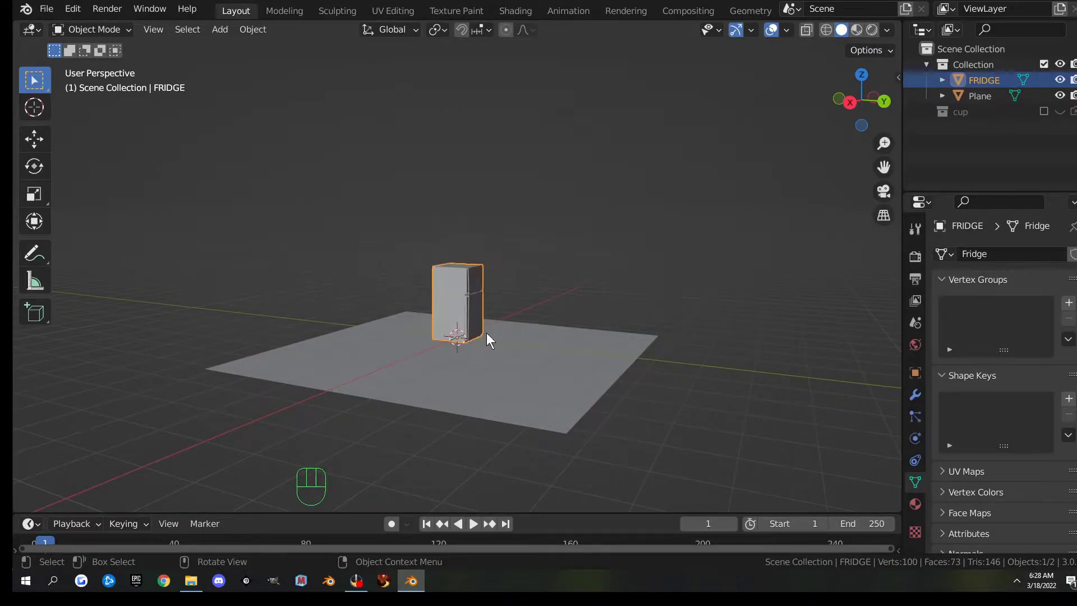
key("ctrl+z")
key("ctrl+z")
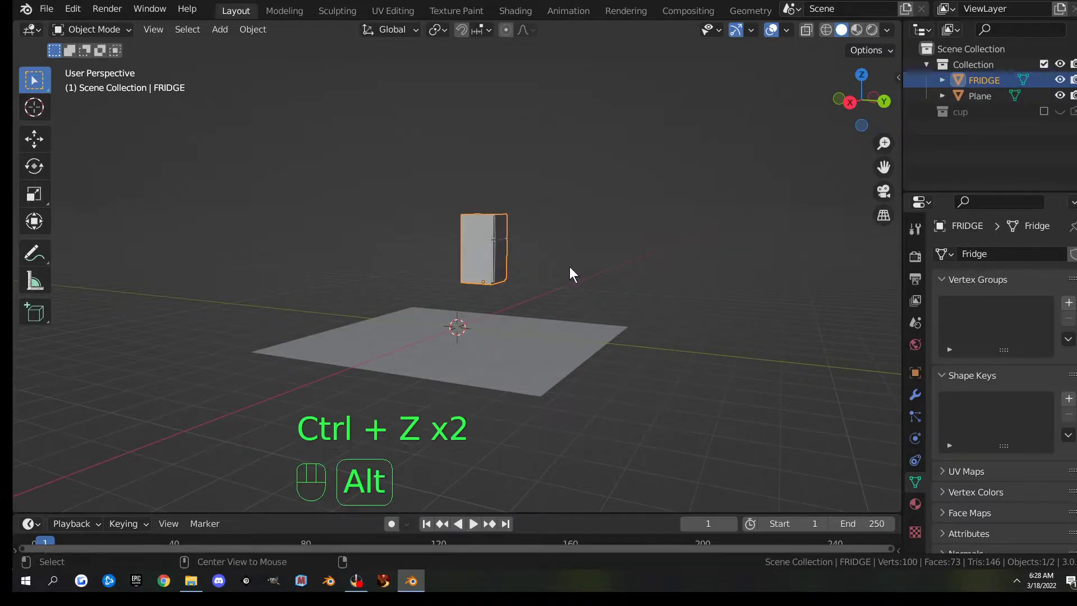
Clear the fridge's location to place it at the world origin on the floor plane
key("alt+g")
scroll(526, 346, "up", 4)
middle_click_drag(524, 346, 513, 326)
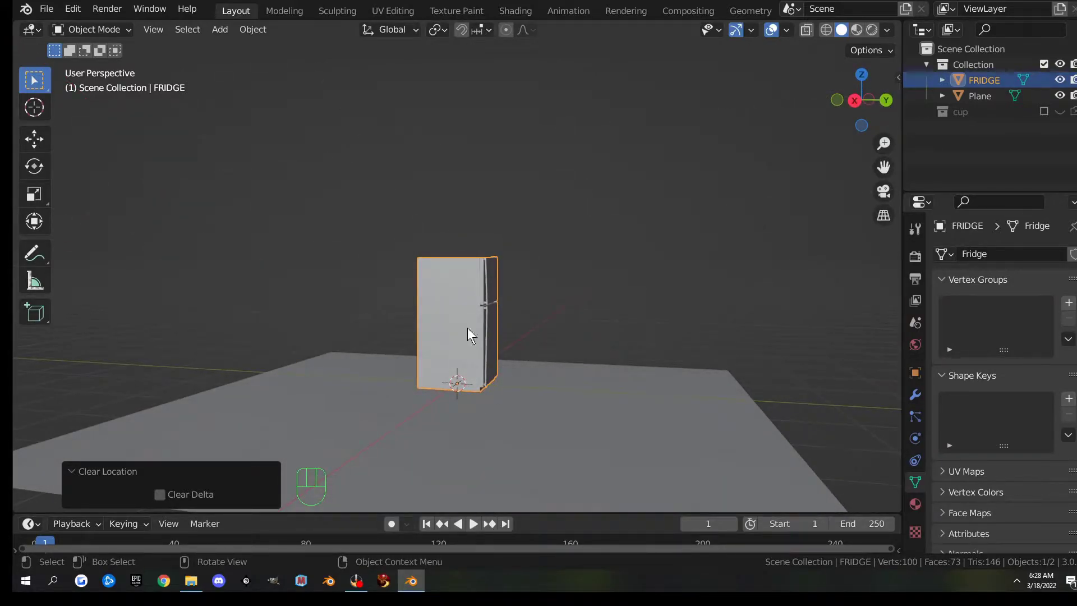
Check how the fridge's base sits on the floor plane from the front and from all around
middle_click_drag(661, 284, 494, 343)
key("KP_1")
key("KP_1")
middle_click_drag(476, 401, 510, 325, "shift")
scroll(513, 320, "up", 5)
scroll(827, 289, "down", 5)
middle_click_drag(639, 270, 493, 340)
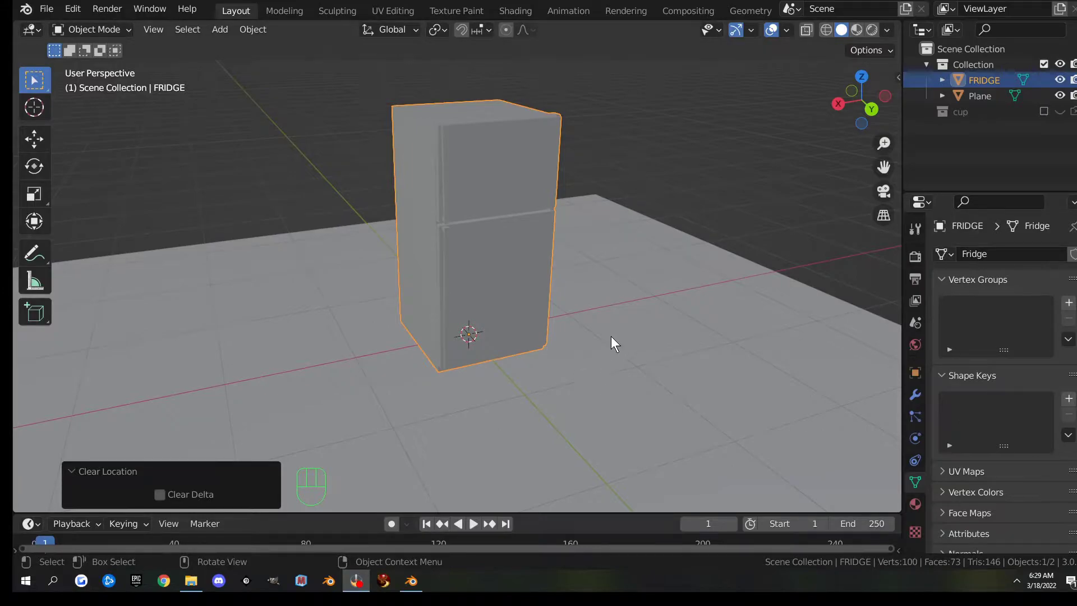
middle_click_drag(537, 316, 542, 352)
scroll(537, 287, "up", 1)
scroll(543, 352, "up", 2)
scroll(544, 352, "down", 3)
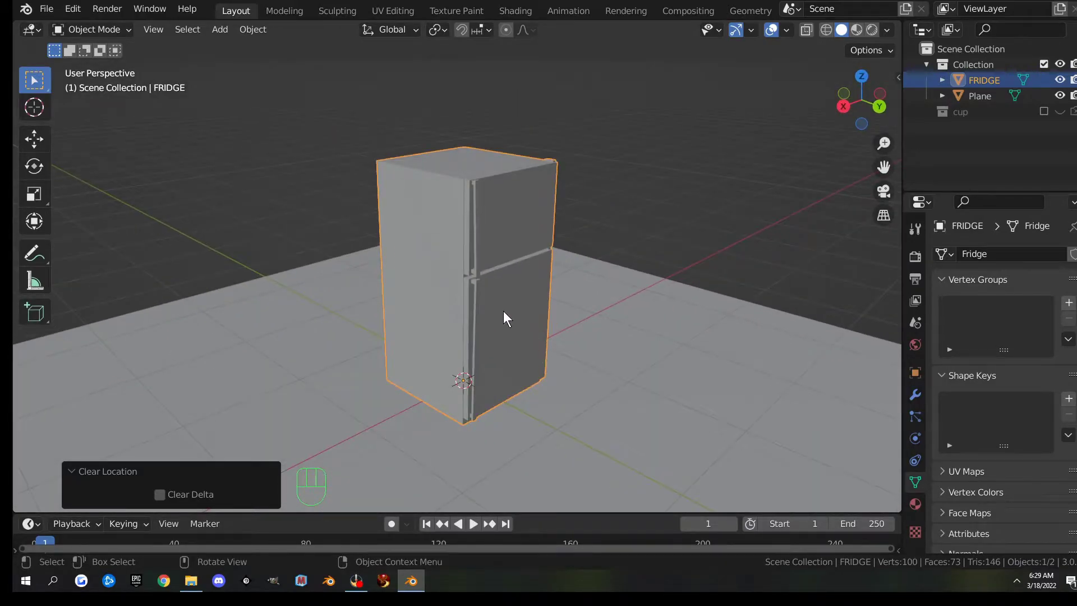
Select the fridge's main body with all its linked faces in Edit Mode and hide it, leaving the doors
key("Tab")
middle_click_drag(504, 288, 509, 324)
scroll(509, 324, "up", 3)
scroll(509, 325, "down", 2)
left_click(465, 244)
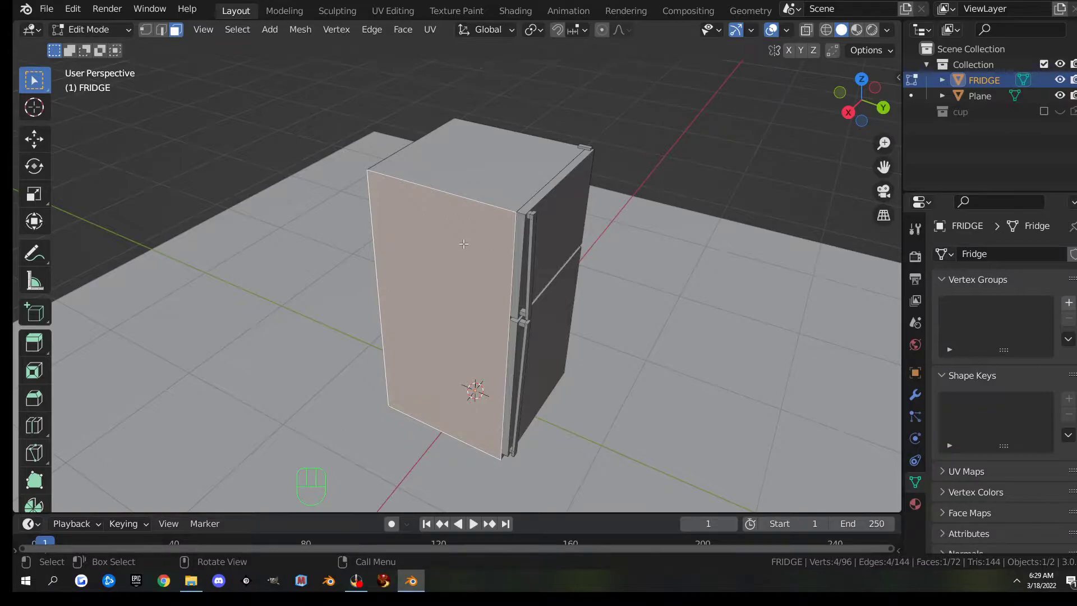
key("l")
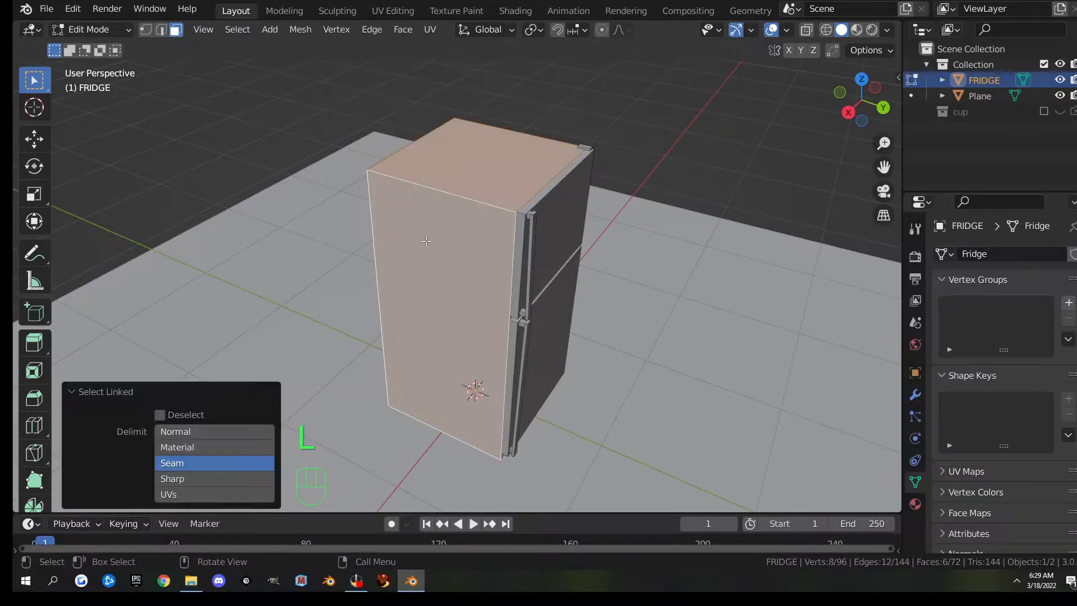
middle_click_drag(402, 221, 550, 264)
key("h")
middle_click_drag(631, 125, 577, 249, "shift")
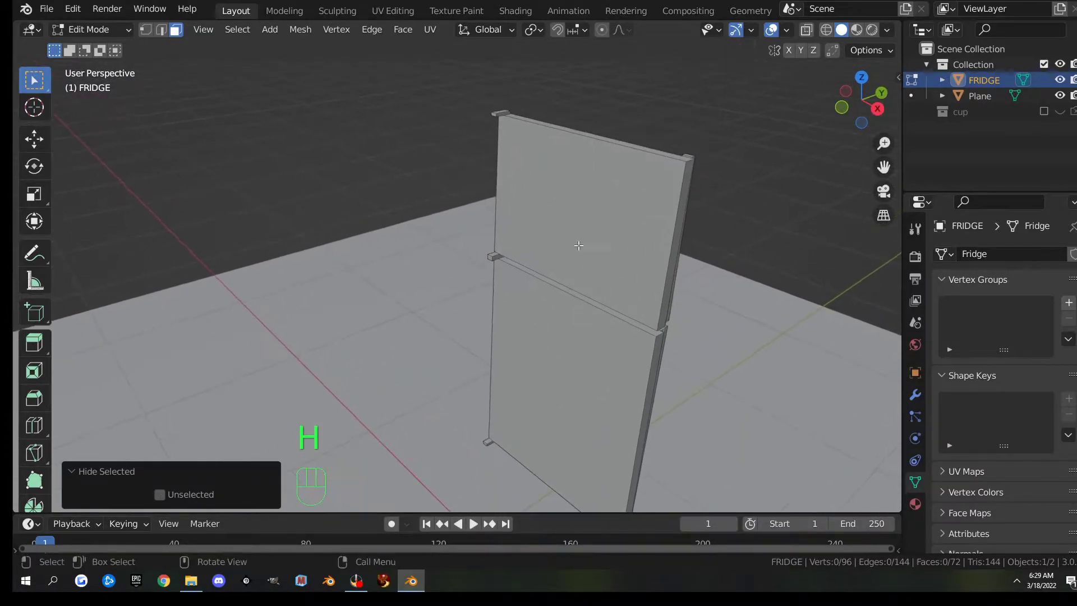
Delete the large back faces of the upper and lower fridge doors
left_click(577, 249)
left_click(551, 339, "shift")
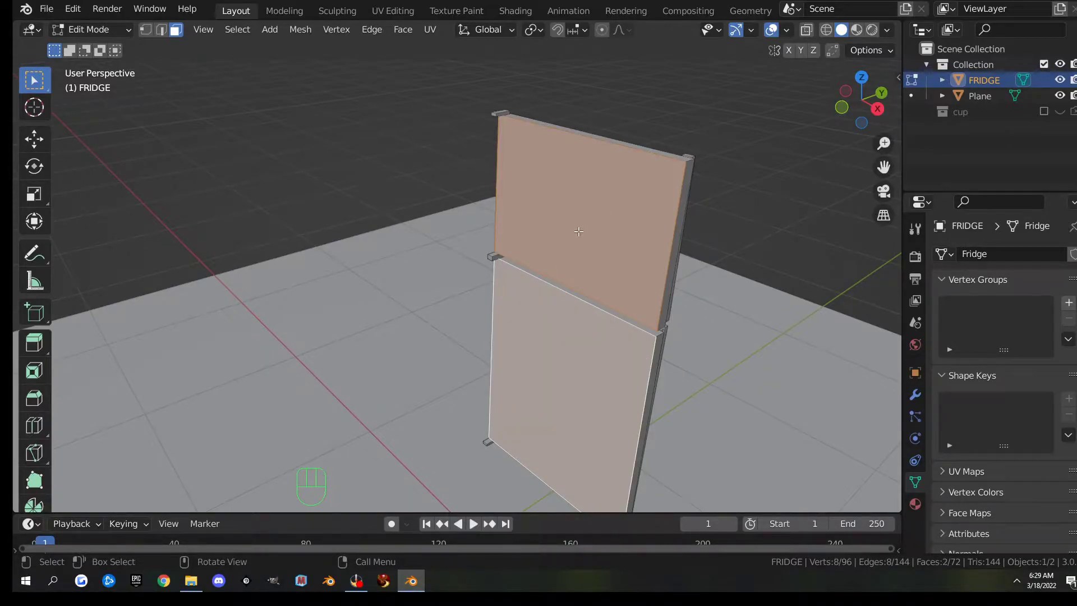
key("x")
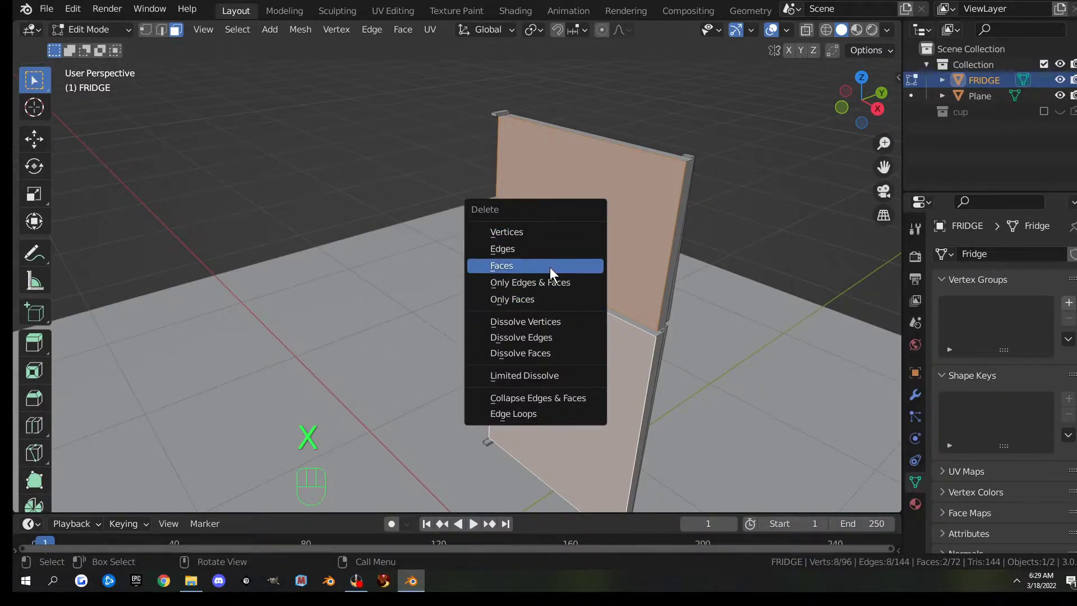
left_click(549, 266)
Delete the small hidden back faces of the hinges and handle mounts on both fridge doors
middle_click_drag(454, 291, 423, 252)
middle_click_drag(584, 267, 667, 259)
middle_click_drag(484, 220, 529, 313, "shift")
scroll(529, 312, "up", 4)
left_click(601, 230)
middle_click_drag(601, 230, 593, 301, "shift")
left_click(593, 301, "shift")
middle_click_drag(687, 316, 688, 130, "shift")
middle_click_drag(697, 473, 701, 306, "shift")
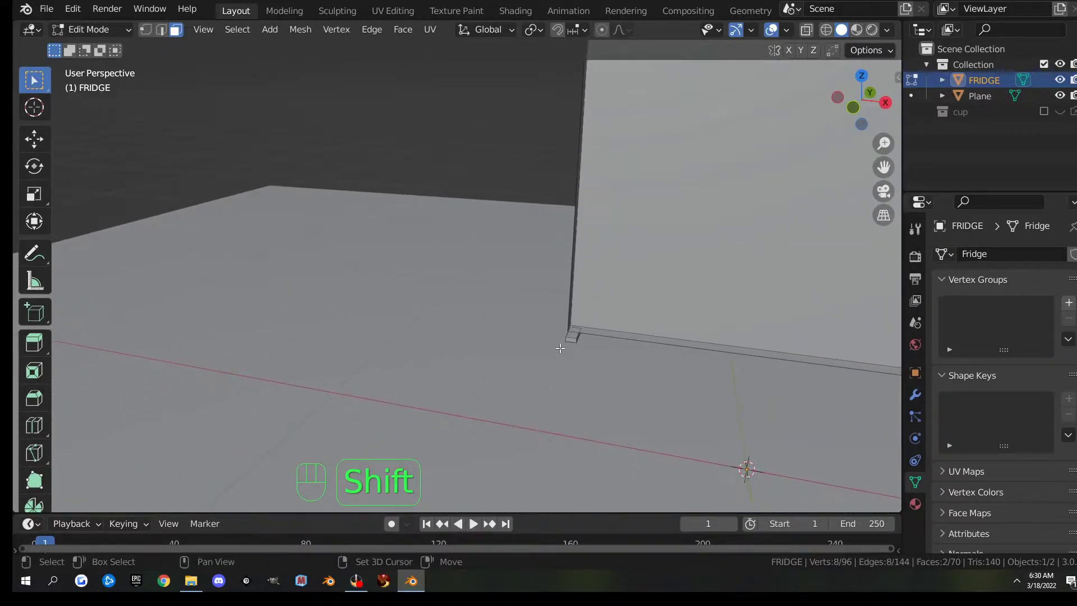
left_click(568, 341, "shift")
middle_click_drag(570, 338, 345, 306, "shift")
left_click(608, 388, "shift")
middle_click_drag(630, 202, 577, 507, "shift")
middle_click_drag(569, 80, 572, 83, "shift")
left_click(591, 225, "shift")
left_click(587, 260, "shift")
middle_click_drag(656, 87, 665, 368, "shift")
left_click(620, 166, "shift")
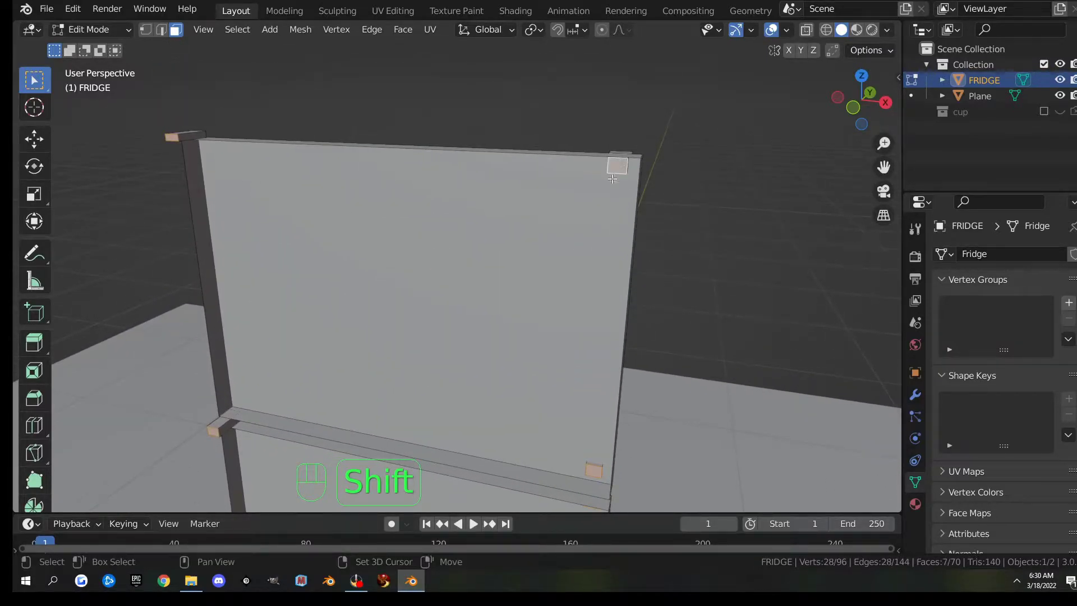
right_click(524, 289)
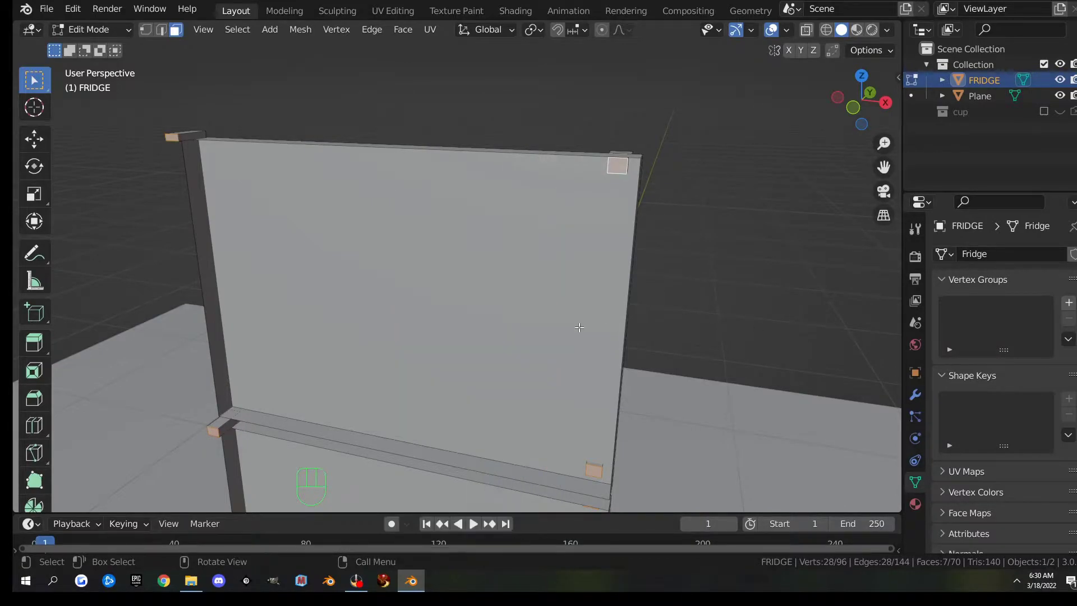
key("x")
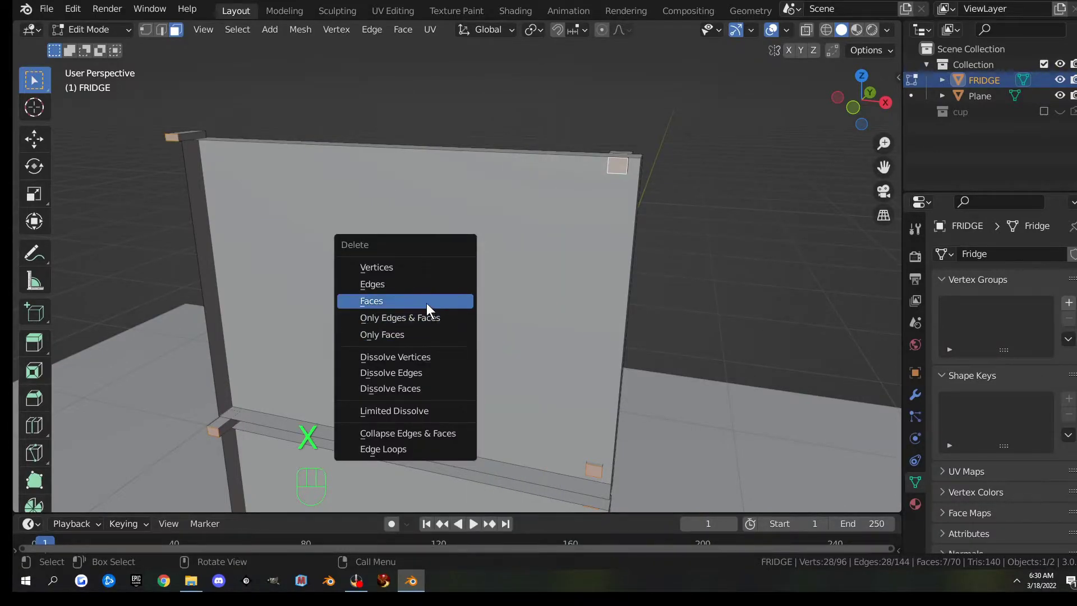
left_click(426, 304)
Reveal the fridge's hidden main body again and check it from behind the doors
scroll(443, 337, "down", 4)
middle_click_drag(443, 336, 362, 326)
middle_click_drag(458, 353, 456, 142, "shift")
middle_click_drag(582, 272, 490, 343)
middle_click_drag(519, 183, 598, 244, "shift")
scroll(507, 314, "down", 2)
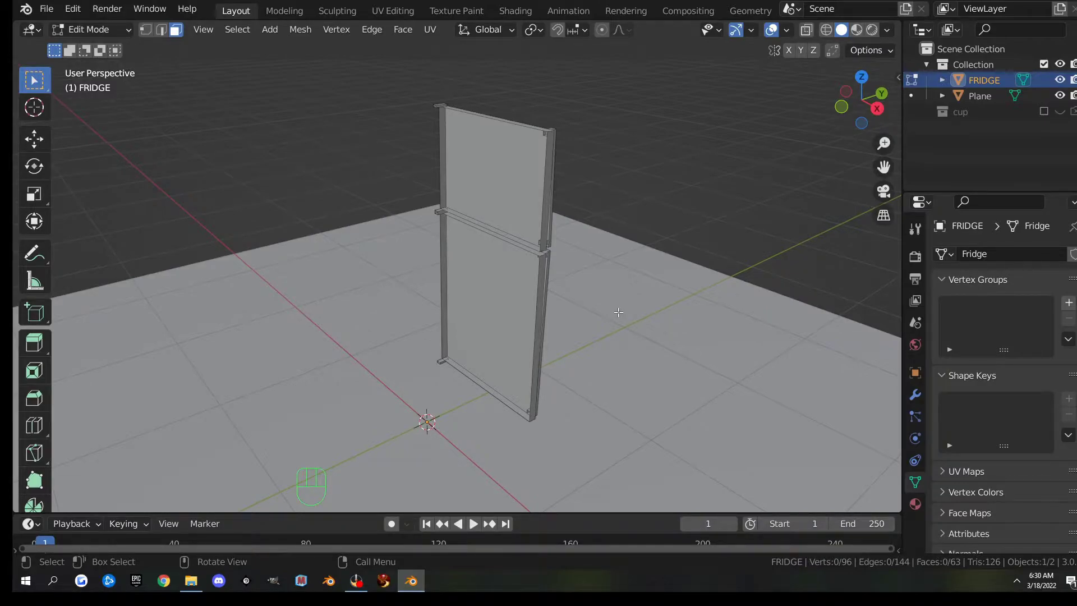
key("alt")
key("alt+h")
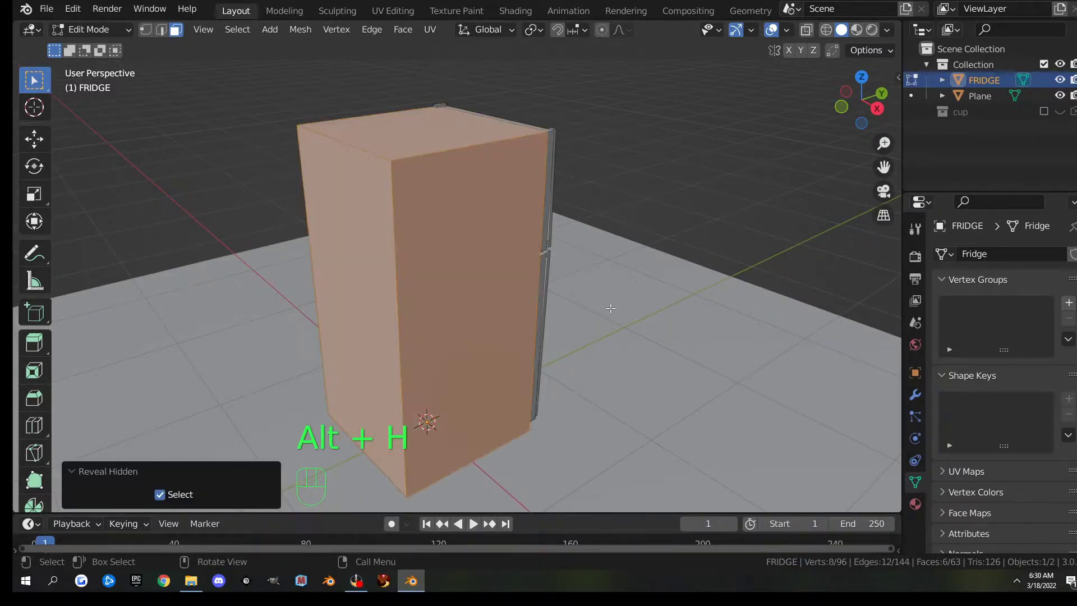
mouse_move(547, 344)
middle_mouse_down()
mouse_move(499, 297)
mouse_move(486, 257)
mouse_move(493, 394)
mouse_move(559, 355)
middle_mouse_up()
scroll(559, 355, "down", 4)
Return to Object Mode and hide the floor plane
key("Tab")
left_click(575, 334)
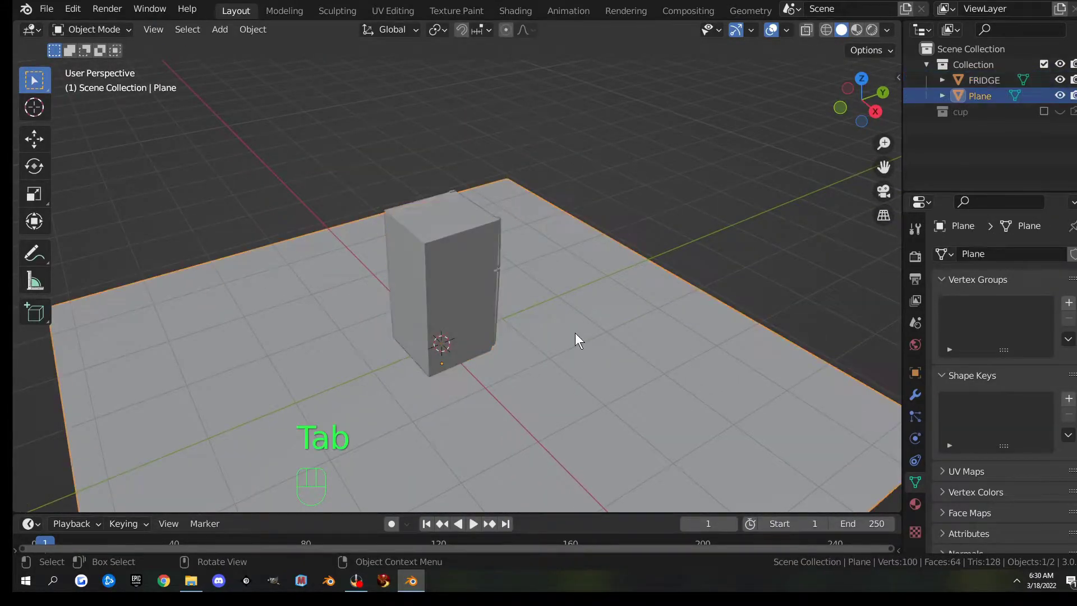
key("h")
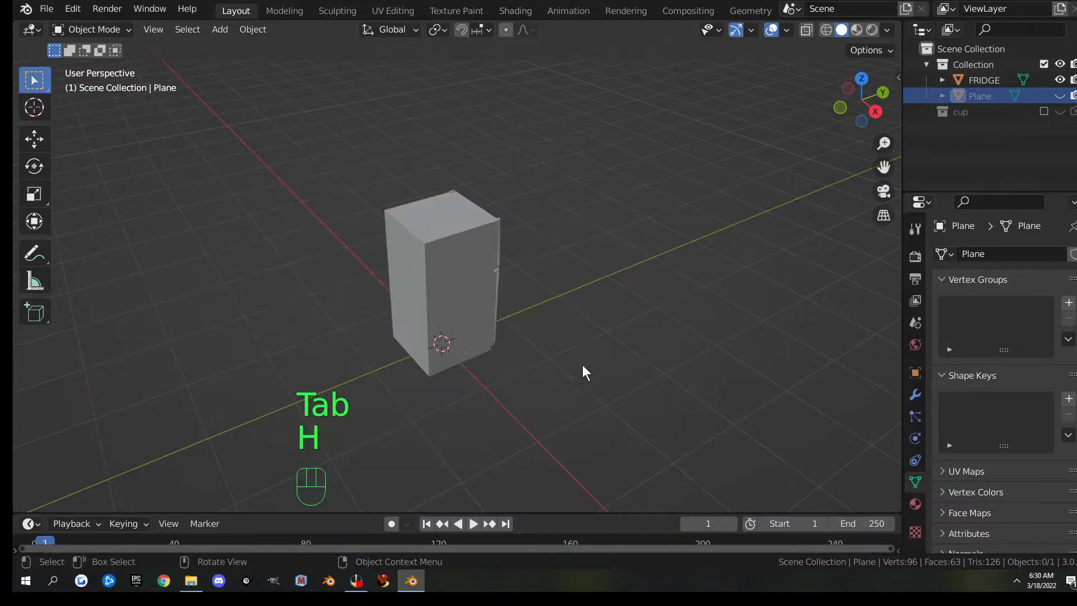
Delete the bottom face of the fridge's main body in Edit Mode
left_click(475, 314)
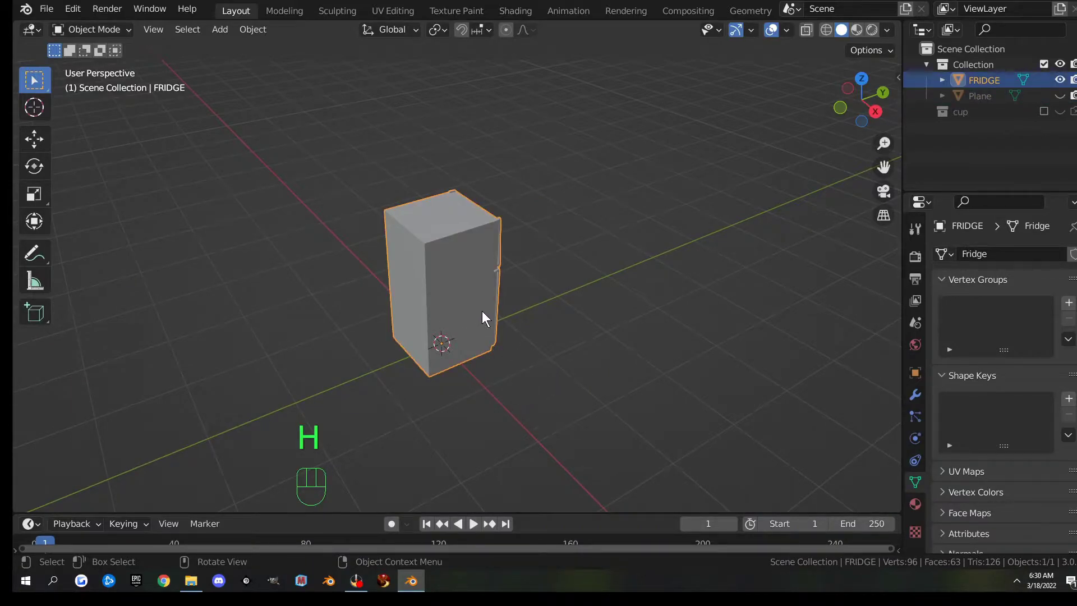
key("Tab")
middle_click_drag(561, 403, 522, 331)
left_click(450, 327)
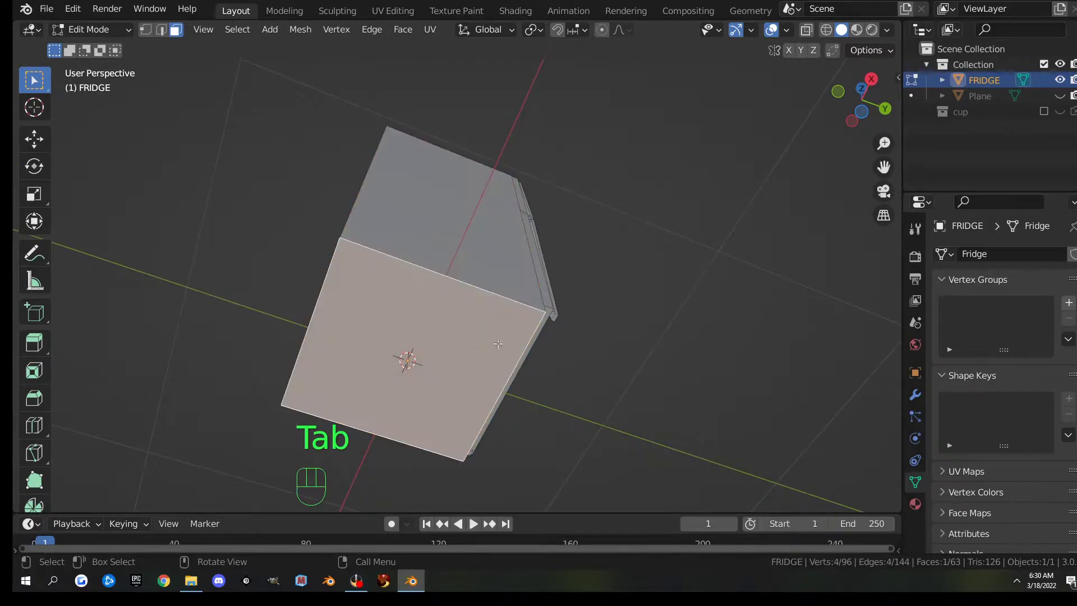
key("x")
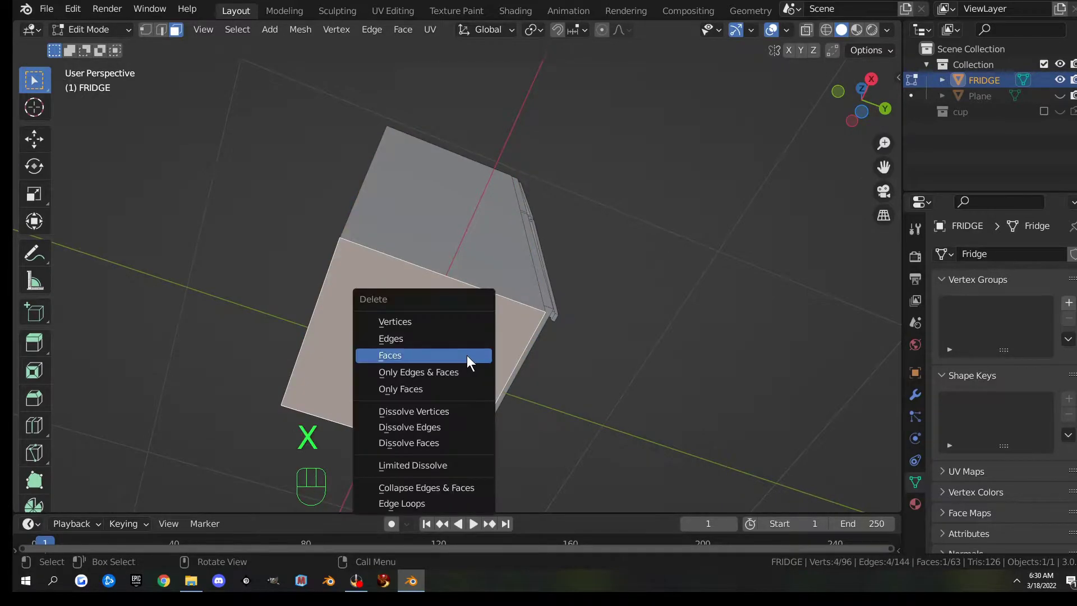
left_click(447, 350)
Fill the open end of the fridge's top hinge with a new face between its edges, in edge select mode
scroll(487, 359, "down", 4)
middle_click_drag(418, 300, 277, 374)
scroll(413, 341, "up", 5)
middle_click_drag(413, 341, 418, 446, "shift")
middle_click_drag(445, 315, 620, 364)
middle_click_drag(683, 364, 687, 359)
scroll(562, 247, "up", 4)
middle_click_drag(466, 213, 521, 378, "shift")
scroll(521, 378, "up", 4)
middle_click_drag(432, 353, 466, 302, "shift")
key("Tab")
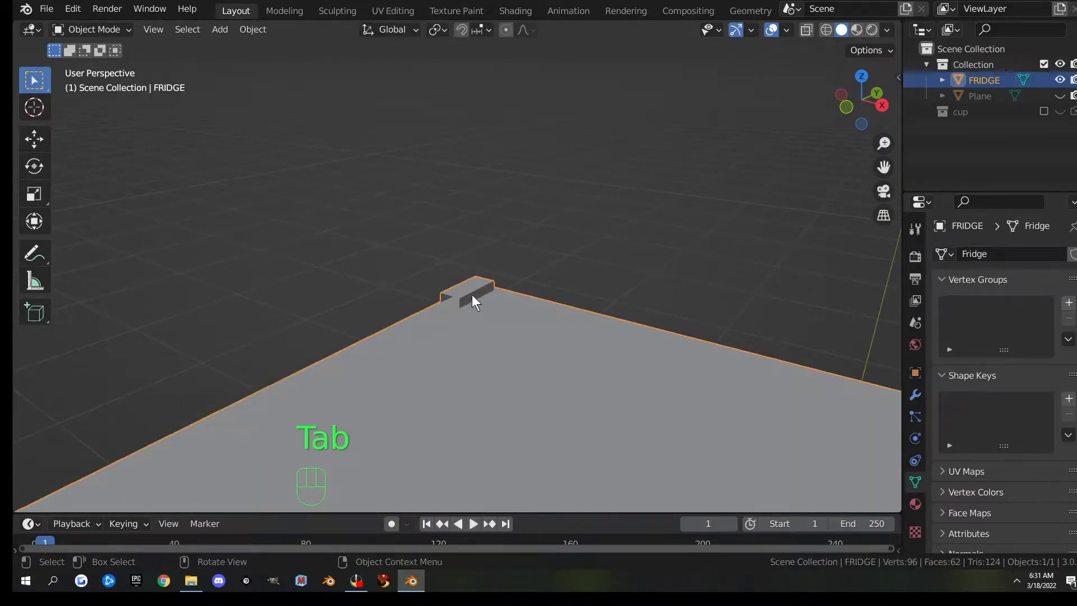
key("Tab")
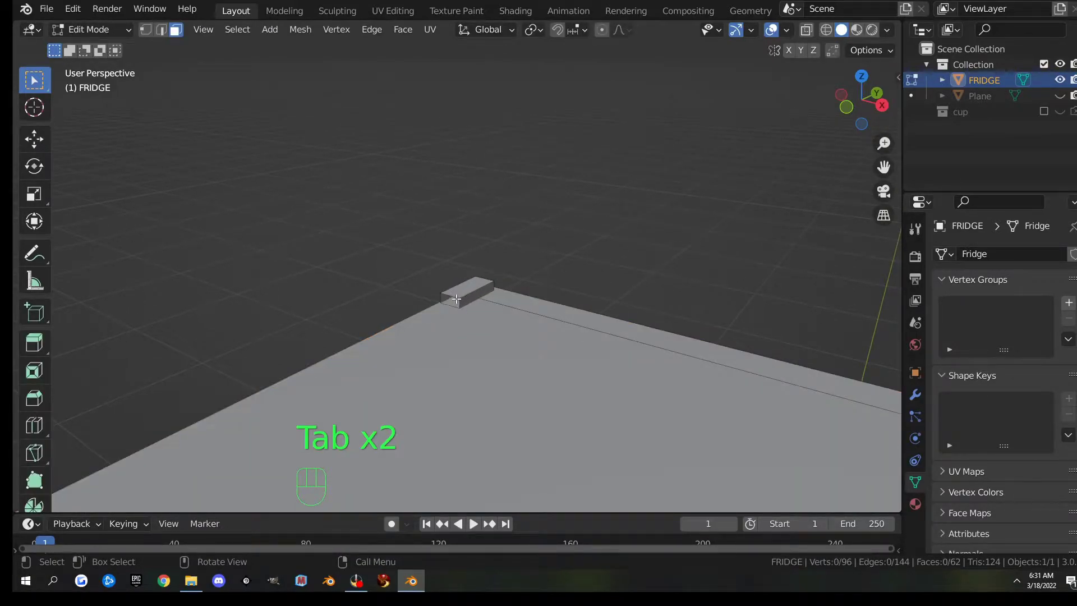
key("2")
left_click(451, 308, "shift")
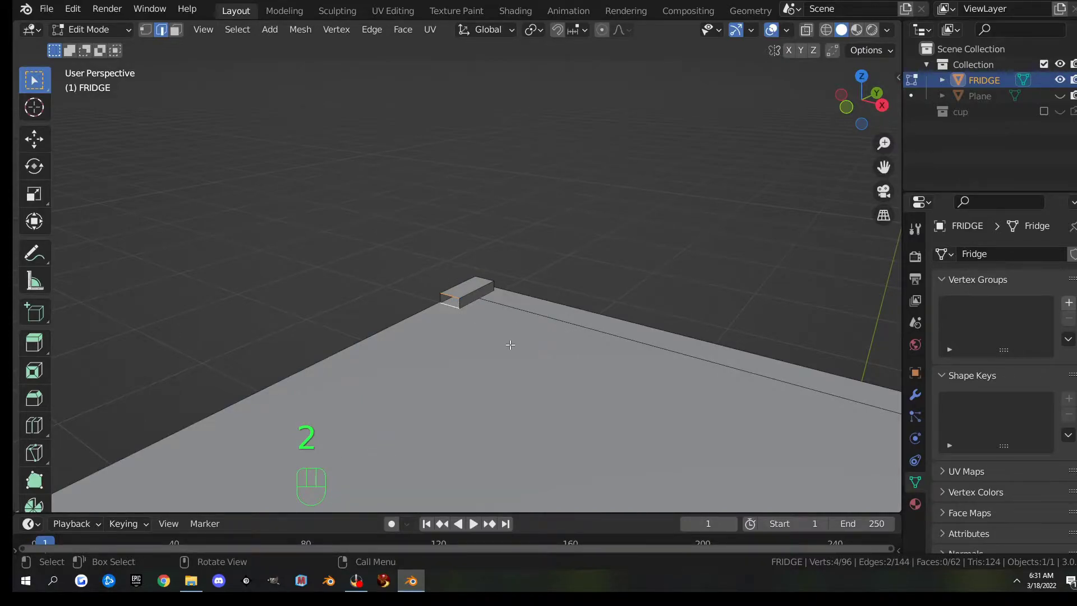
key("f")
middle_click_drag(583, 373, 699, 236)
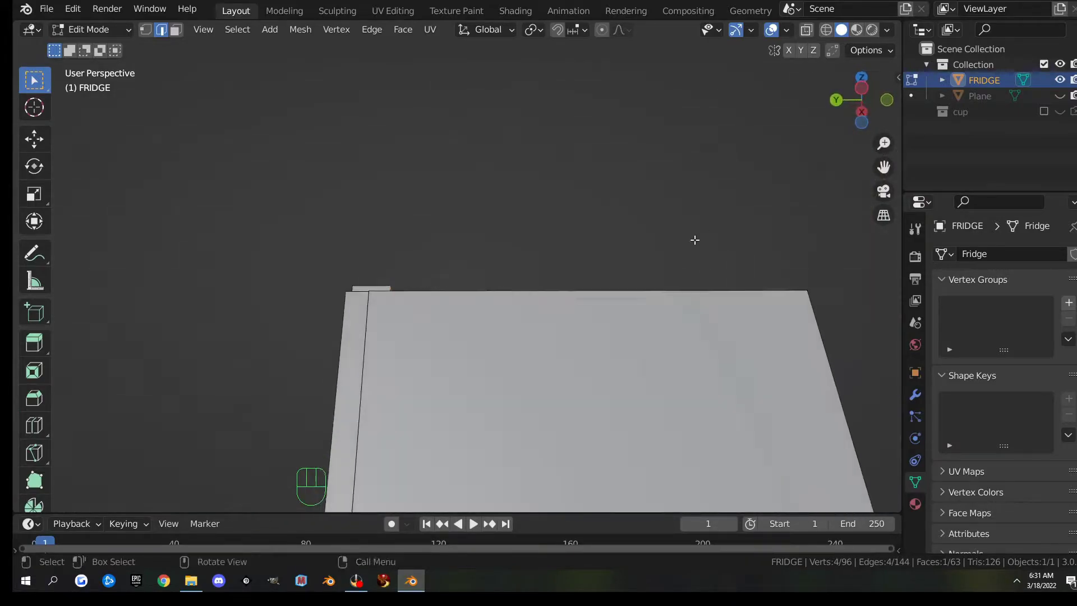
Isolate the fridge's main body by selecting its linked faces, inverting the selection and hiding the doors, handles and hinges
scroll(699, 236, "down", 3)
middle_click_drag(553, 402, 521, 468, "shift")
scroll(520, 408, "up", 4)
middle_click_drag(437, 416, 456, 426, "shift")
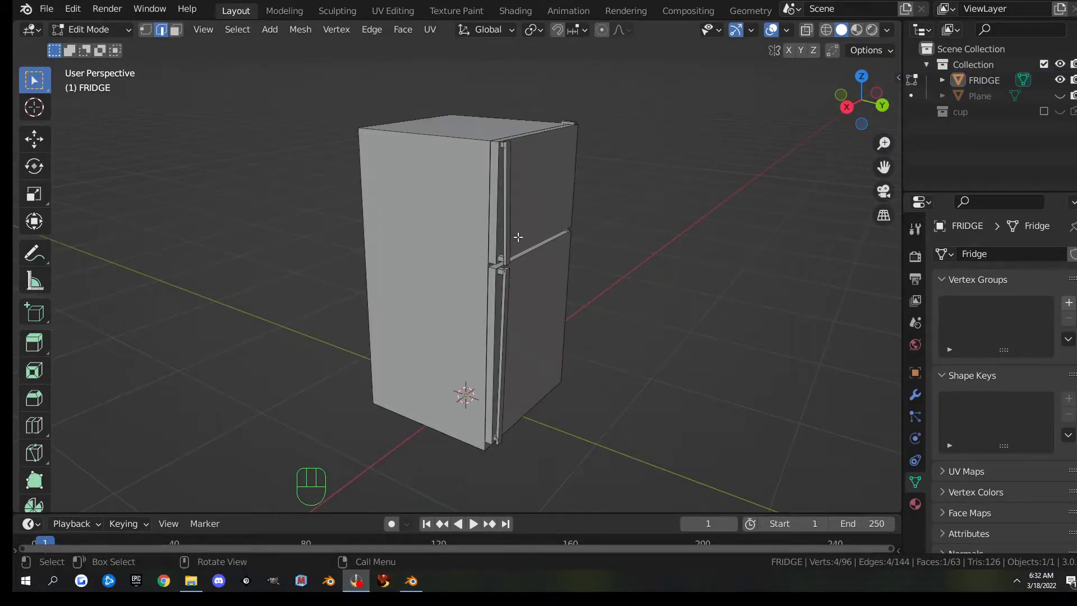
middle_click_drag(517, 237, 458, 198)
middle_click_drag(473, 156, 483, 253, "shift")
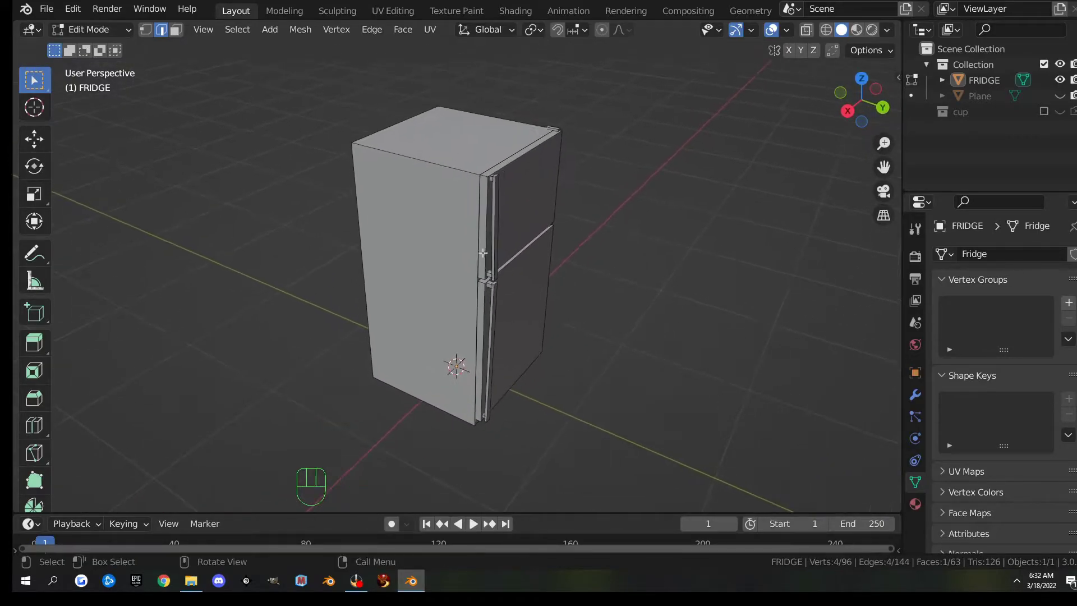
left_click(437, 161)
key("3")
left_click(414, 172)
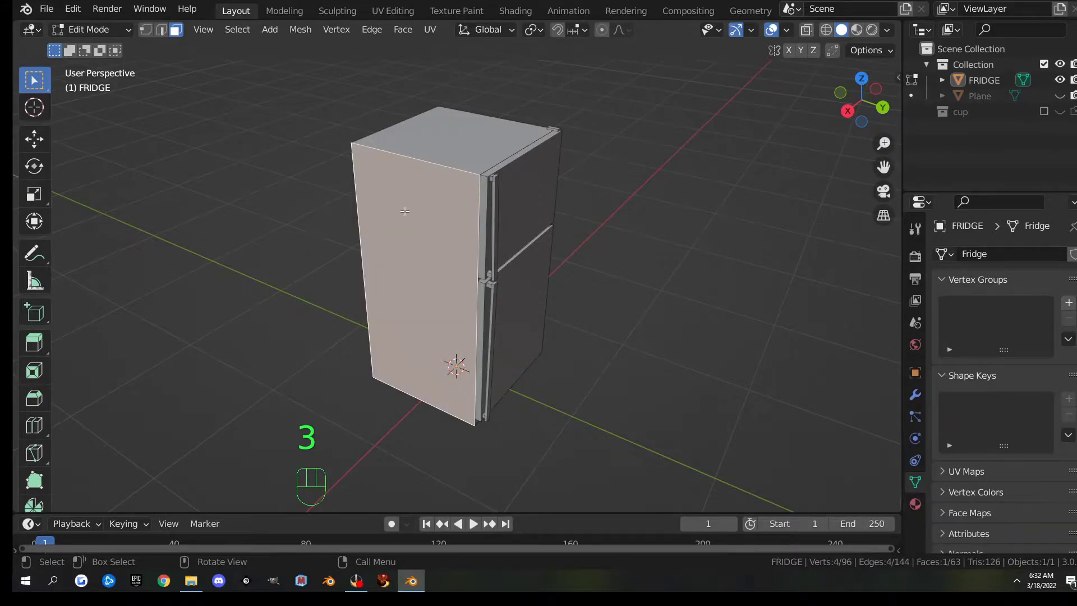
key("l")
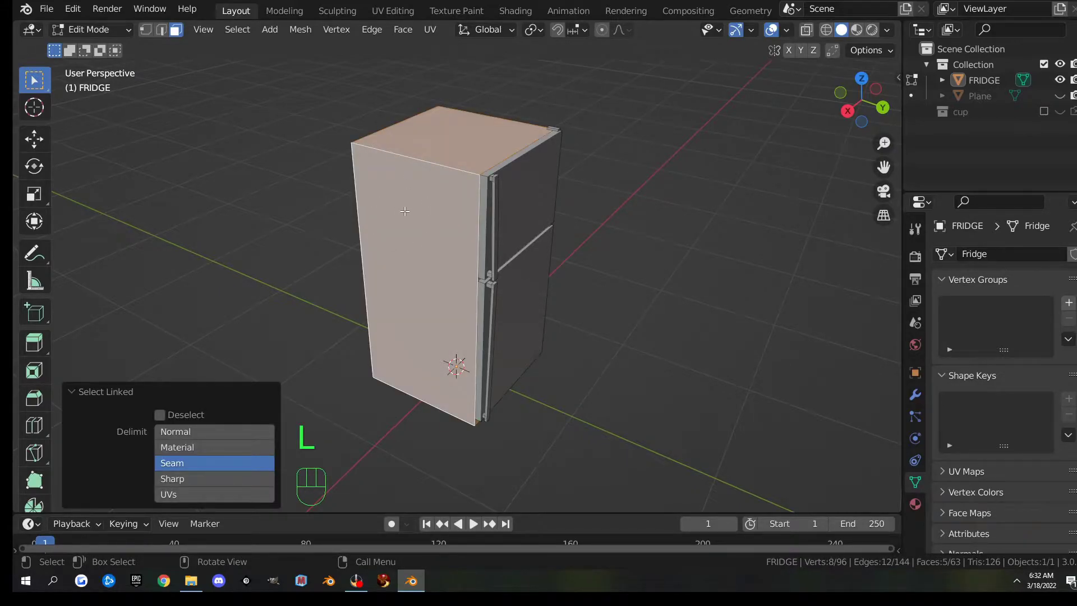
key("ctrl+i")
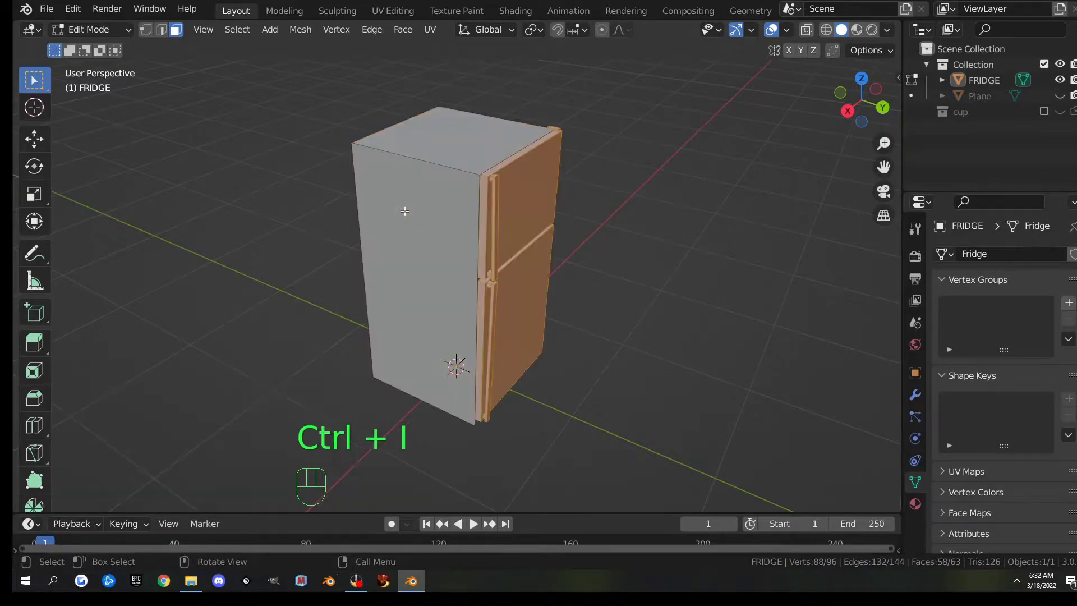
key("h")
Mark seams on one vertical back edge and on the back and both side edges of the fridge body's top
middle_click_drag(449, 203, 434, 222)
middle_click_drag(362, 240, 413, 224)
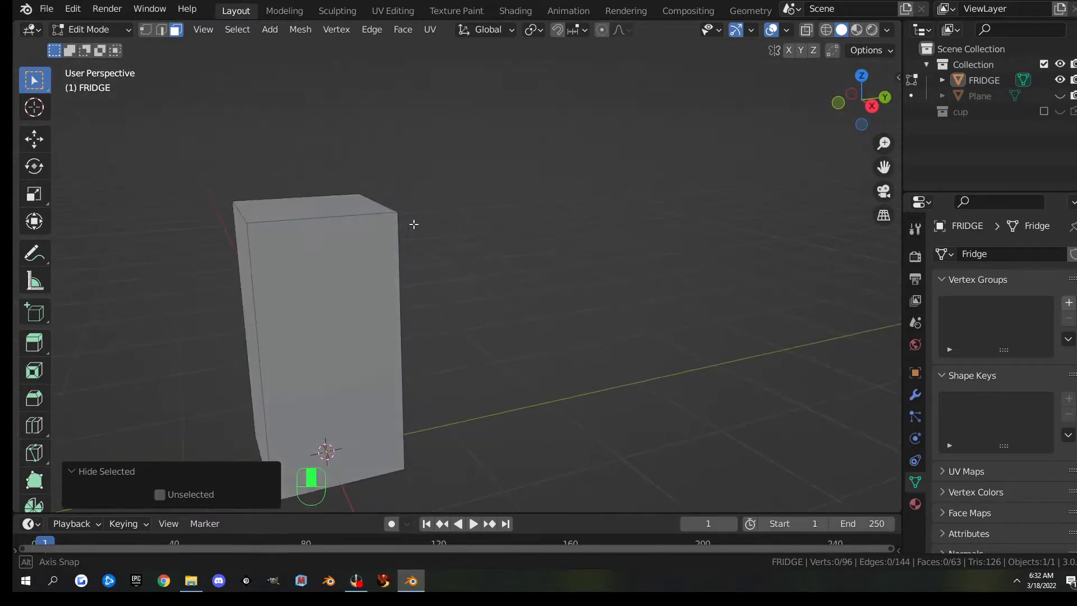
left_click(253, 284)
key("2")
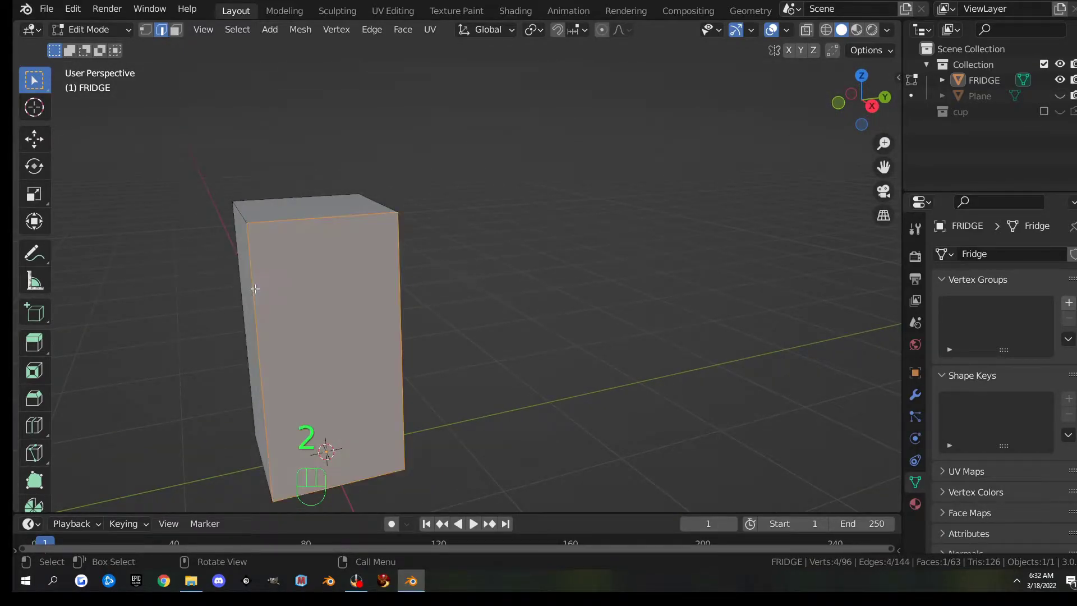
left_click(250, 292)
middle_click_drag(241, 267, 245, 295)
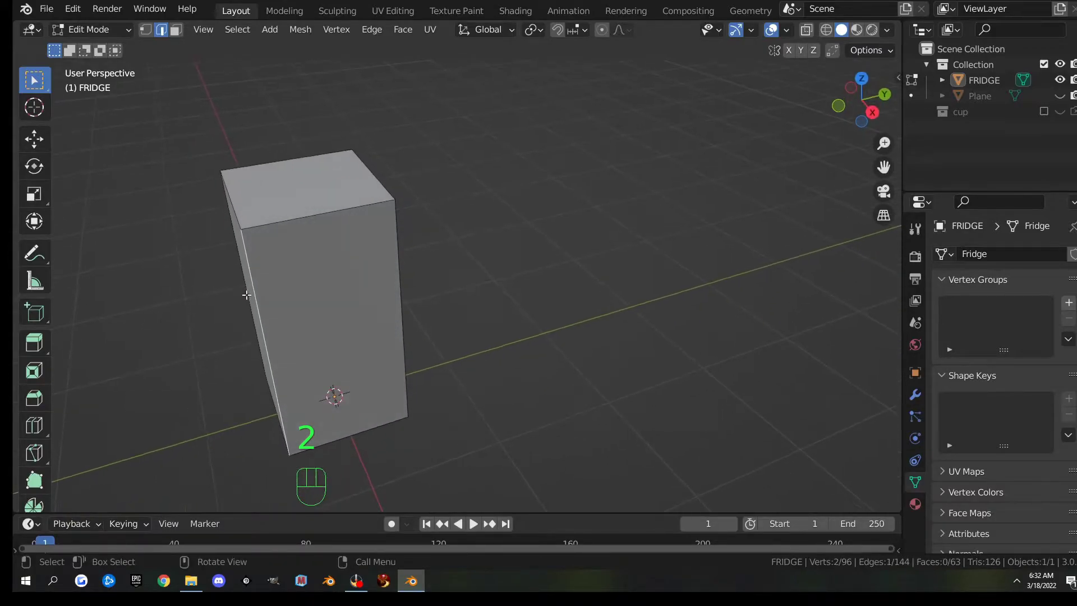
left_click(295, 216, "shift")
left_click(238, 201, "shift")
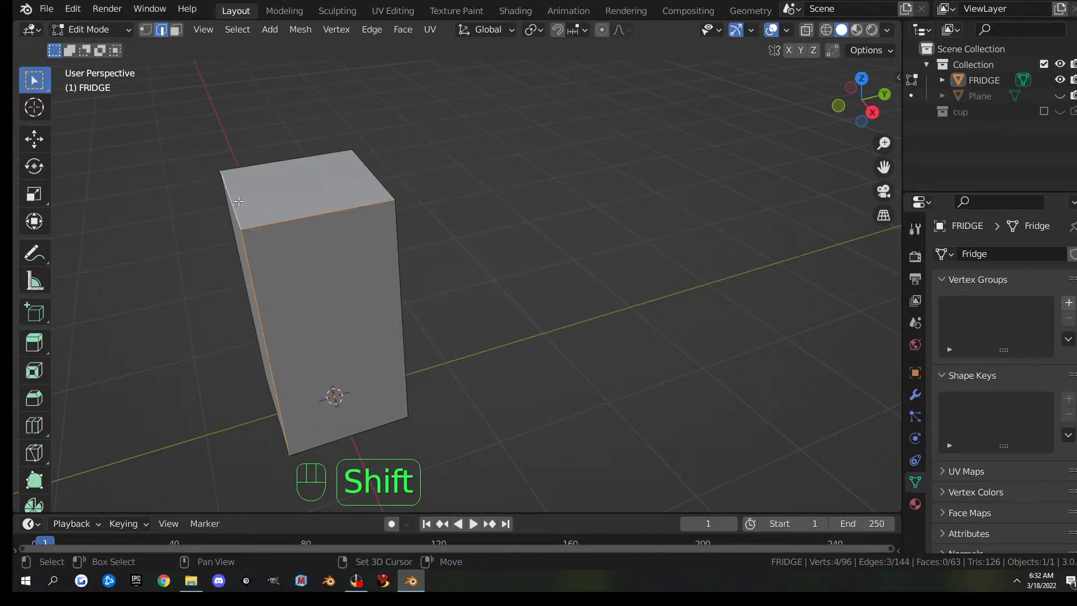
left_click(260, 168, "shift")
right_click(349, 268)
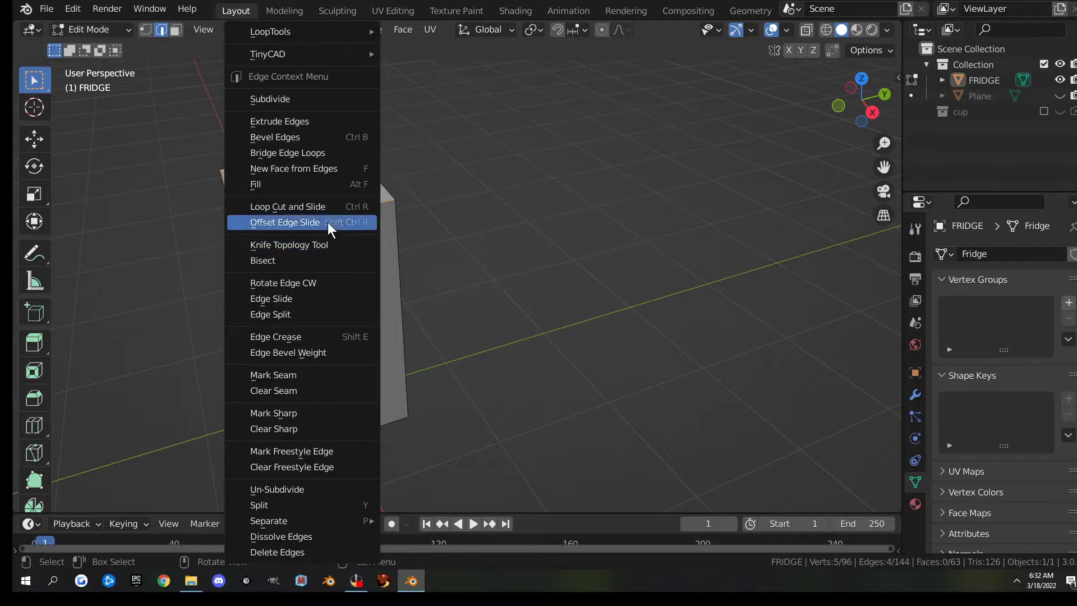
left_click(312, 373)
scroll(387, 290, "down", 4)
scroll(410, 289, "up", 3)
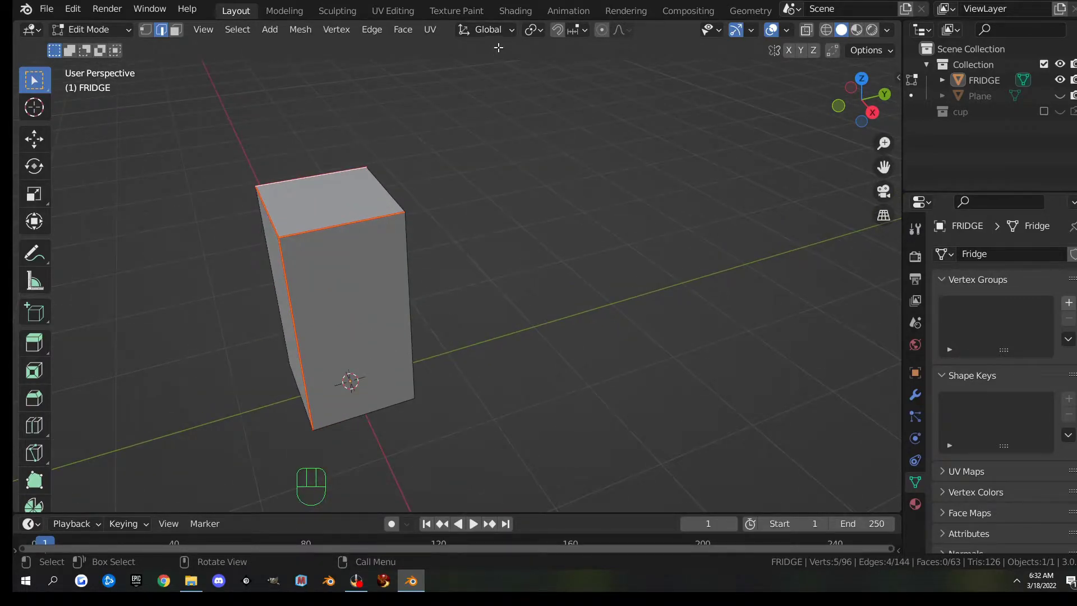
Switch to the UV Editing workspace, frame the fridge body in the 3D view and set the viewport to solid shading
left_click(387, 12)
scroll(670, 271, "down", 8)
scroll(668, 275, "up", 5)
scroll(668, 271, "up", 3)
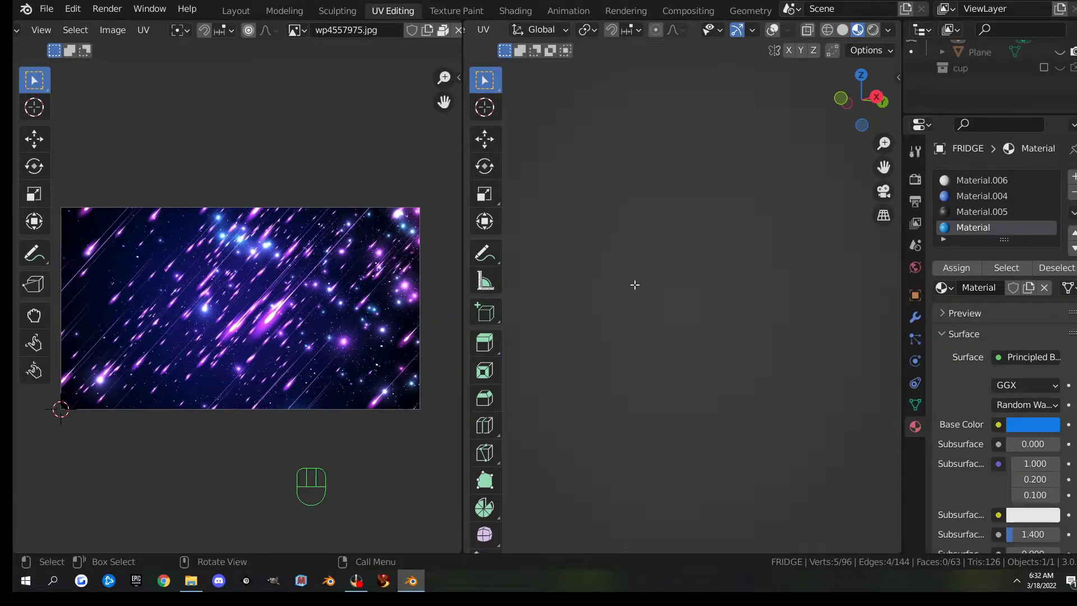
key("KP_Decimal")
mouse_move(685, 217)
middle_mouse_down()
mouse_move(656, 265)
mouse_move(685, 284)
mouse_move(671, 255)
mouse_move(692, 230)
middle_mouse_up()
left_click(842, 30)
scroll(685, 164, "down", 3)
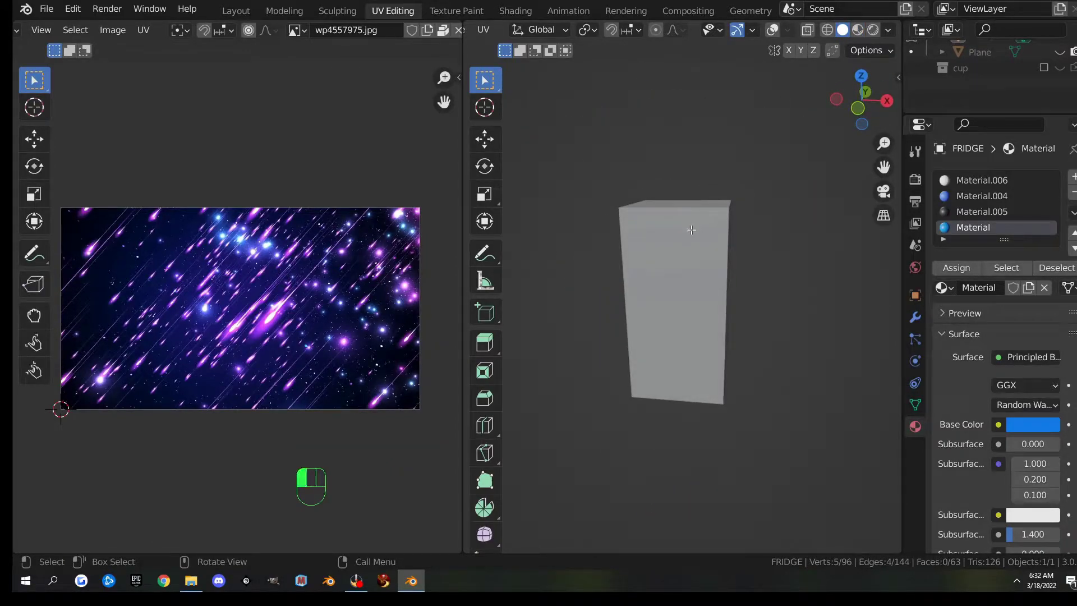
Turn on the viewport overlays in the 3D view, staying in Edit Mode
key("Tab")
key("Tab")
scroll(817, 28, "down", 7)
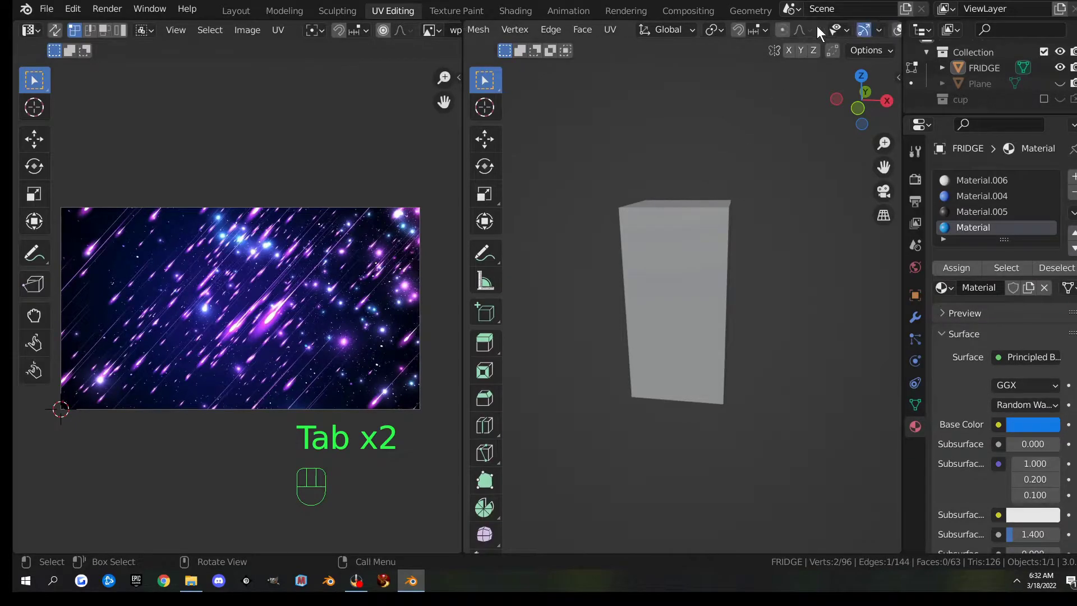
left_click(787, 31)
Unwrap all visible faces of the fridge body along the marked seams
middle_click_drag(735, 216, 695, 238)
scroll(695, 237, "up", 4)
scroll(695, 237, "down", 4)
key("a")
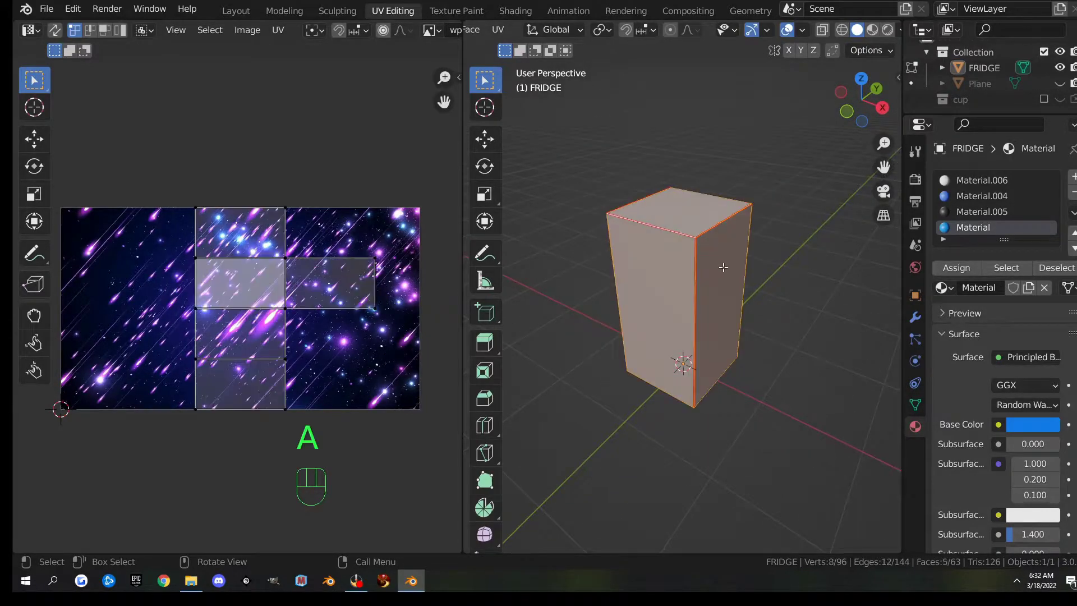
key("u")
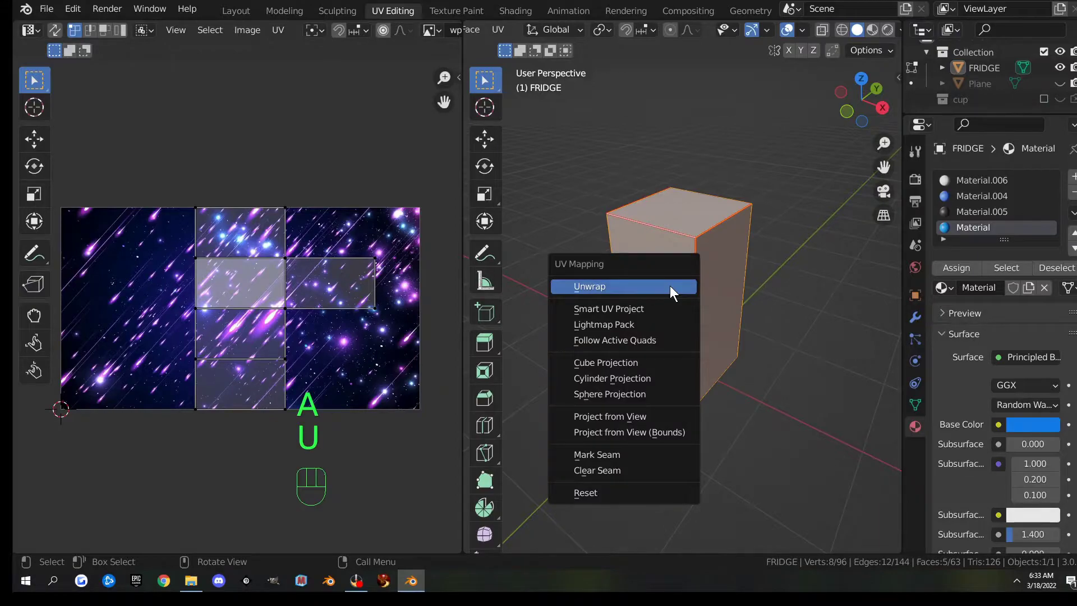
left_click(669, 285)
scroll(361, 271, "up", 2)
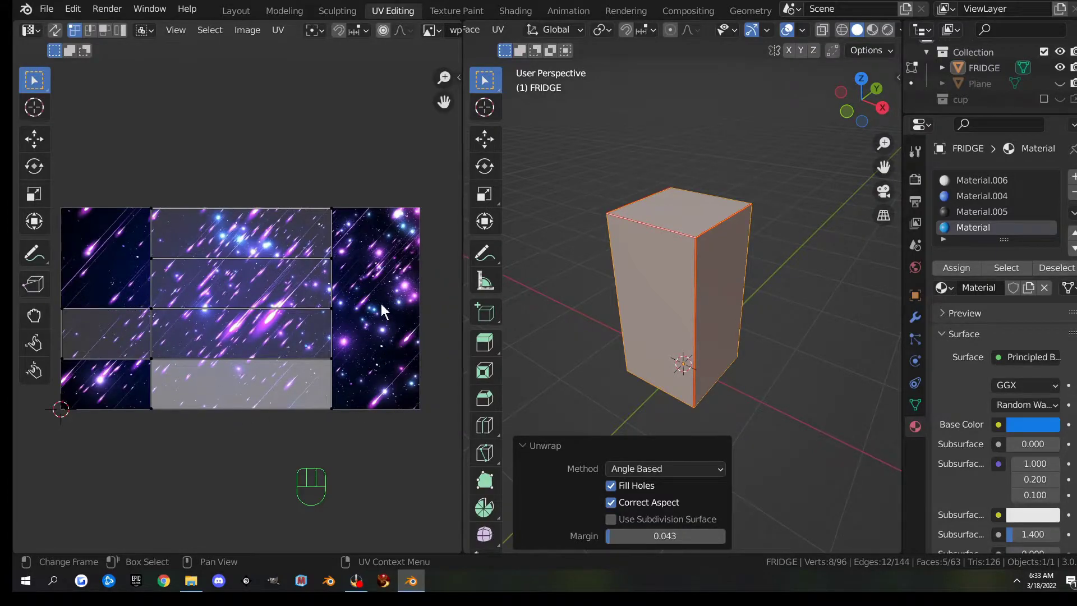
Rotate the fridge body's whole UV layout by 90 degrees
key("a")
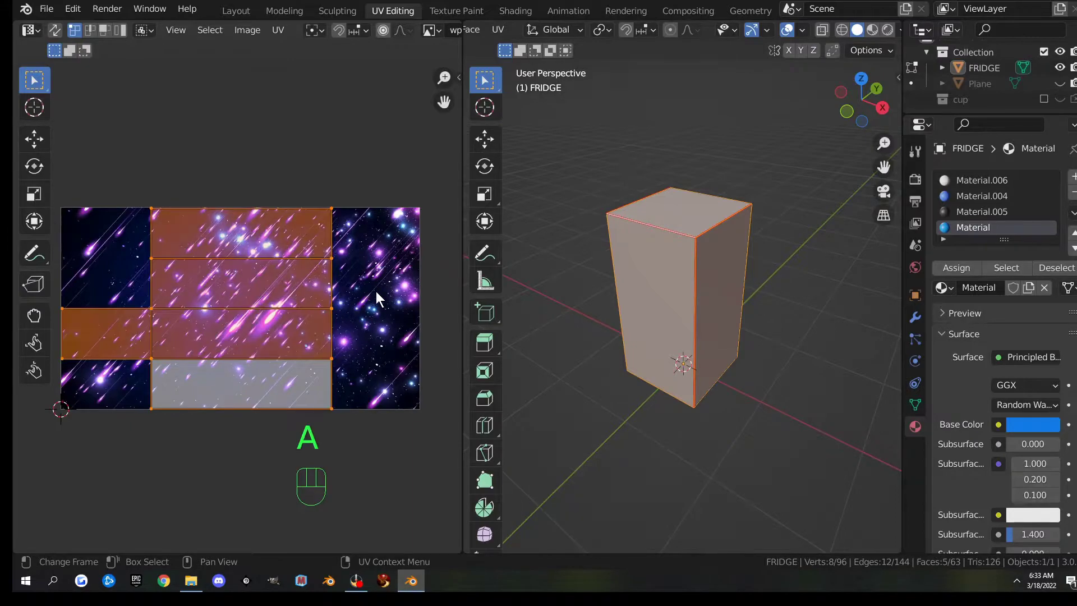
type("r90")
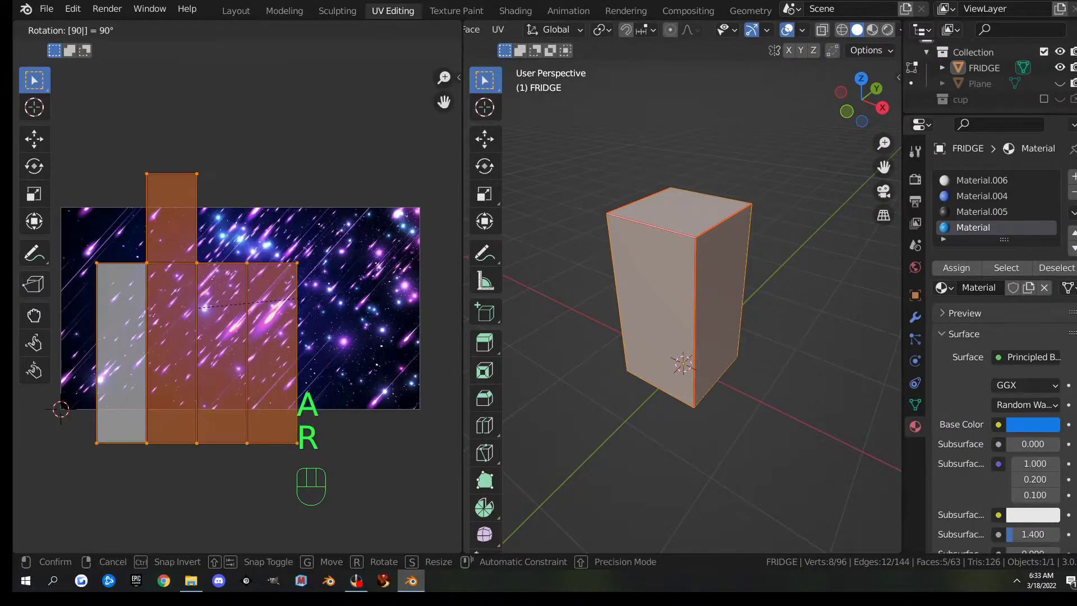
key("Return")
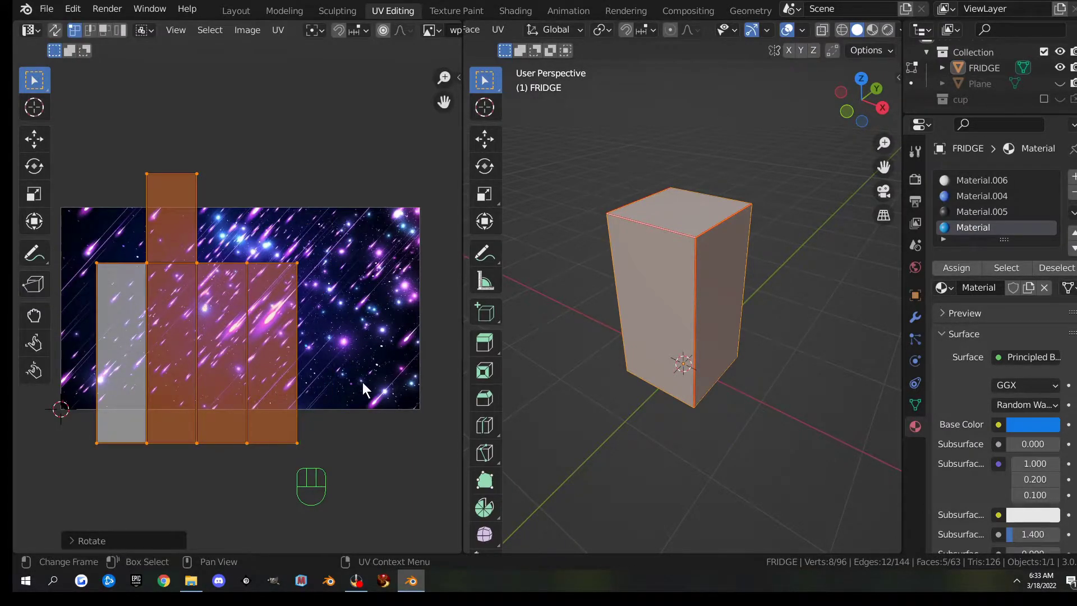
Move the fridge body's UV layout off the image, placing it above and to the left of the image
scroll(364, 384, "down", 4)
key("g")
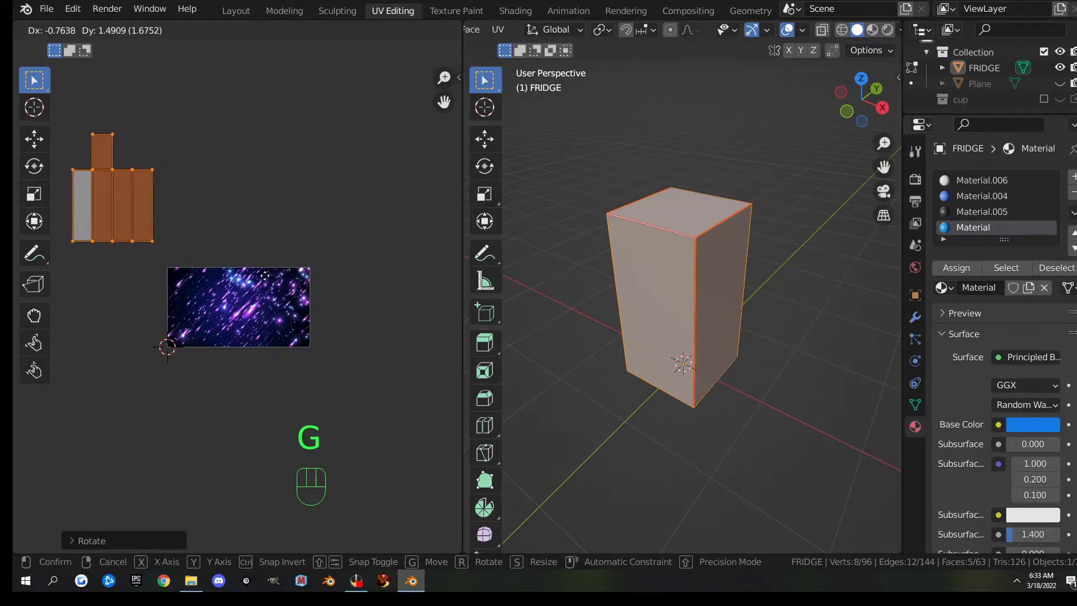
left_click(138, 180)
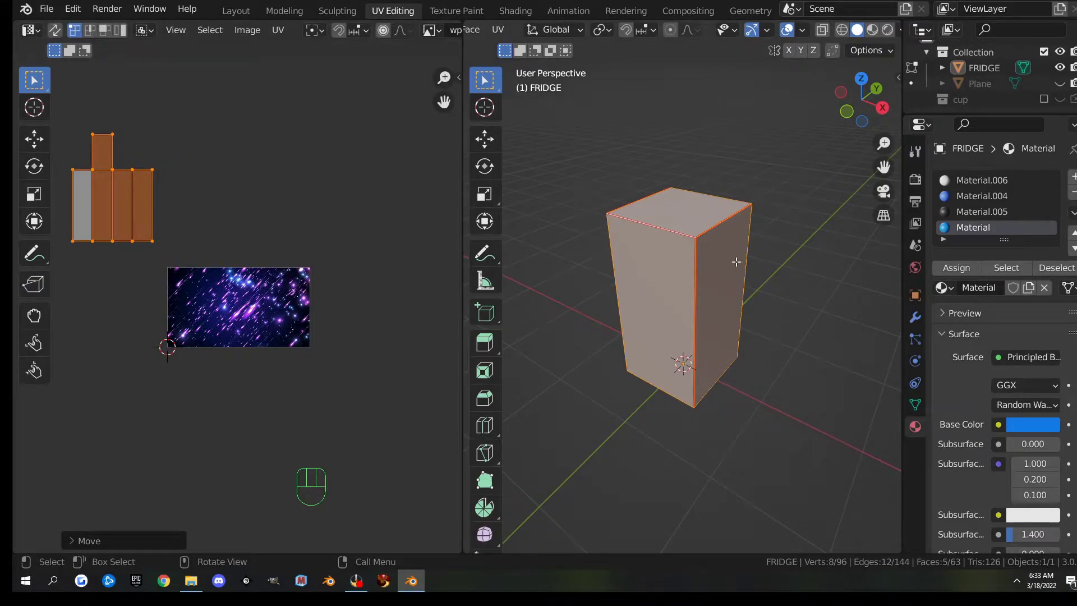
Reveal all the hidden parts of the fridge mesh and bring the door side into view
middle_click_drag(711, 293, 640, 272)
key("alt+h")
middle_click_drag(718, 306, 558, 319)
scroll(686, 310, "up", 3)
scroll(561, 318, "down", 2)
middle_click_drag(588, 281, 619, 326, "shift")
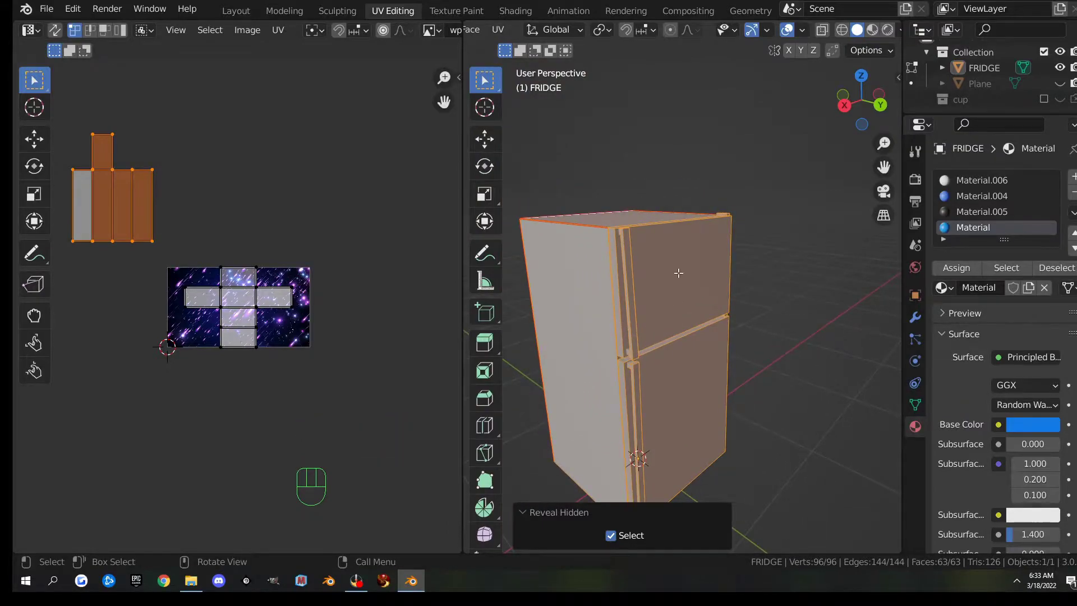
Isolate the upper and lower fridge doors by hiding all other linked parts of the mesh
key("alt+a")
key("l")
key("l")
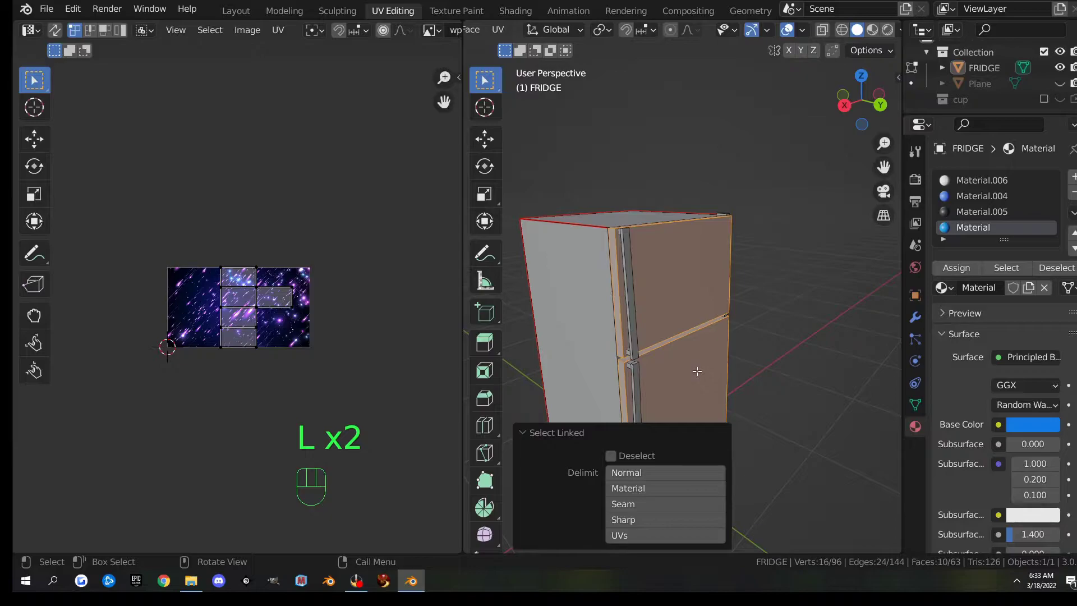
key("ctrl+i")
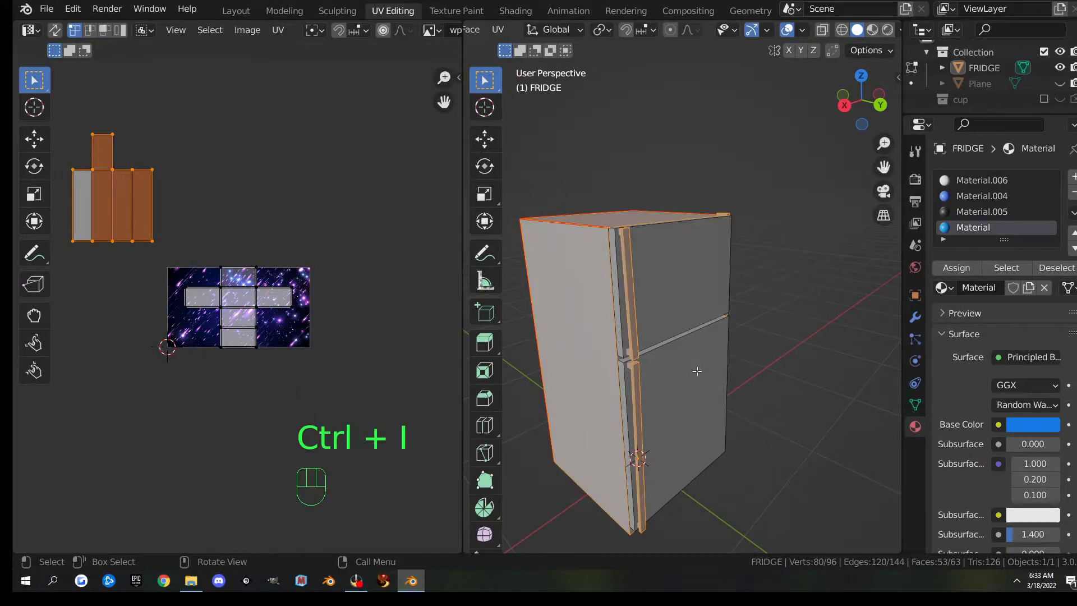
key("h")
Mark seams on the short depth edges at all four corners of both the upper and lower doors
middle_click_drag(695, 371, 692, 344)
scroll(783, 331, "up", 2)
scroll(690, 344, "up", 2)
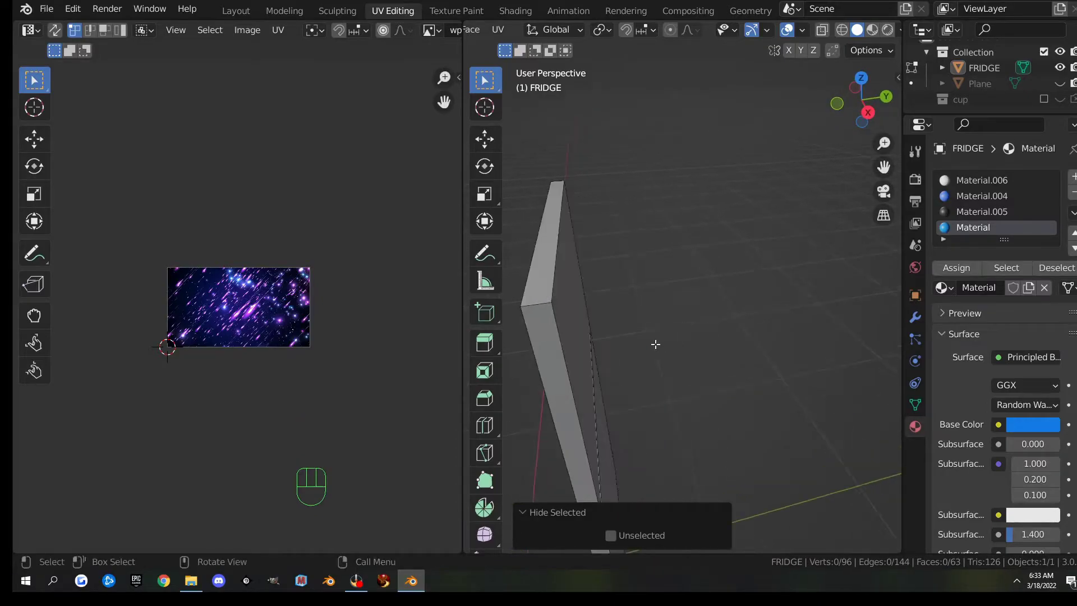
left_click(531, 304)
middle_click_drag(552, 264, 776, 334)
left_click(776, 334, "shift")
middle_click_drag(852, 322, 632, 388)
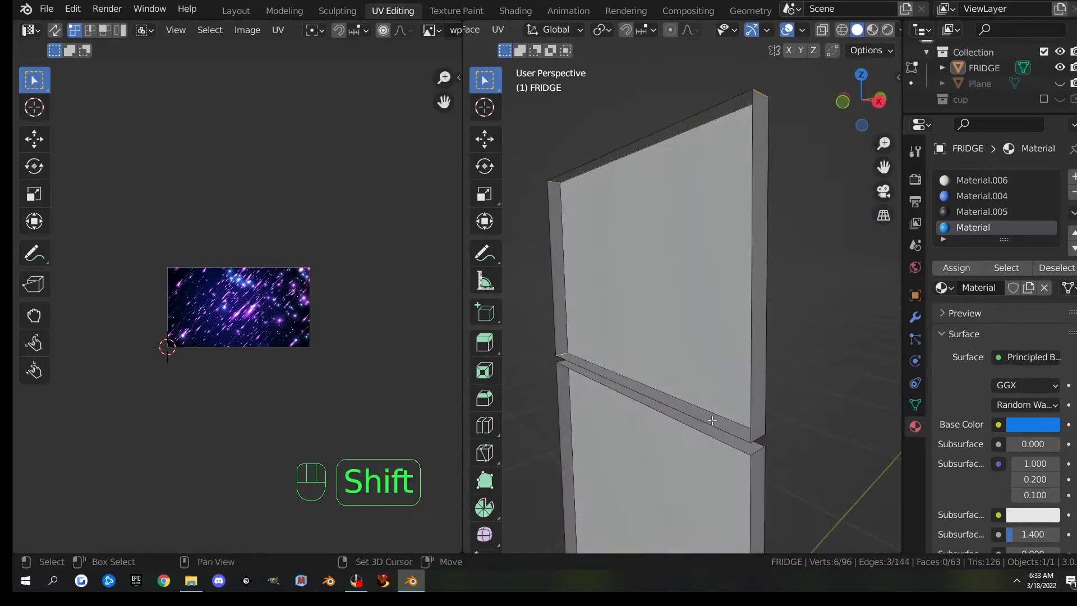
left_click(759, 437, "shift")
left_click(759, 451, "shift")
middle_click_drag(570, 367, 620, 325)
left_click(738, 390, "shift")
left_click(603, 401, "shift")
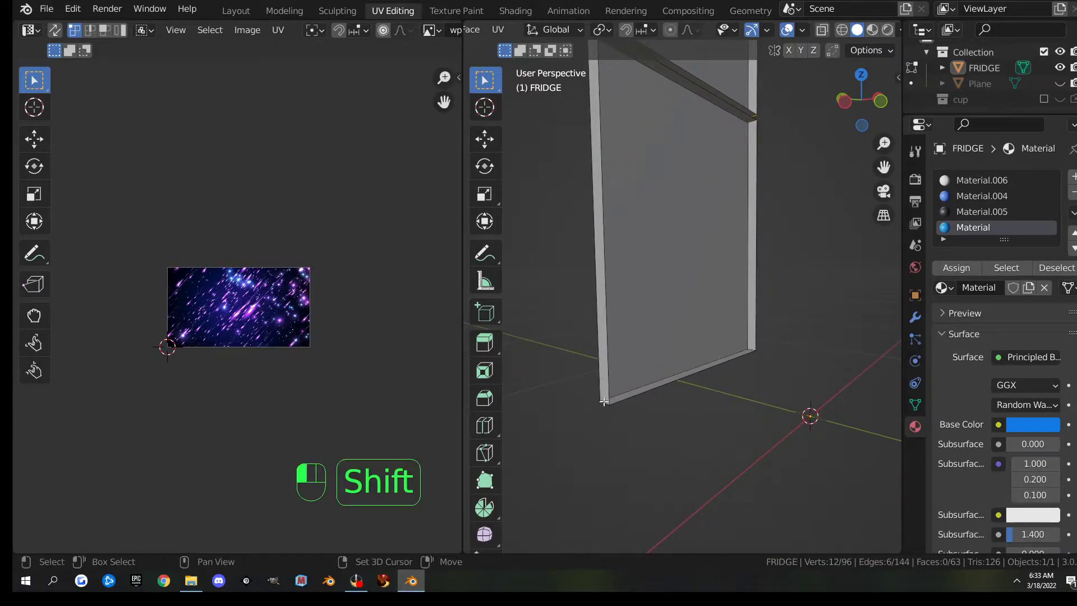
middle_click_drag(796, 377, 634, 365)
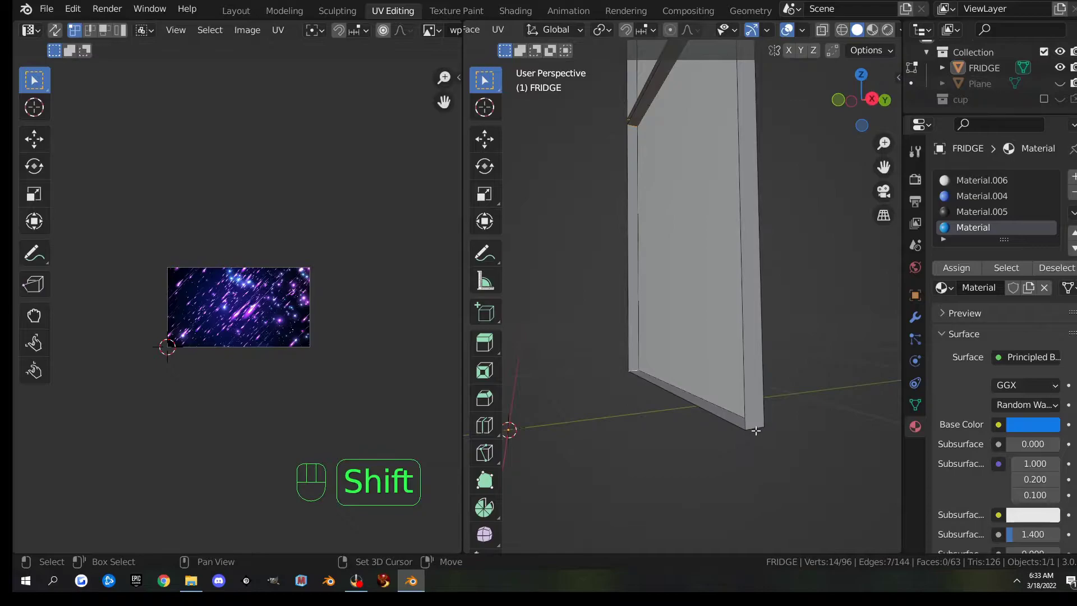
left_click(756, 428, "shift")
middle_click_drag(678, 123, 661, 368, "shift")
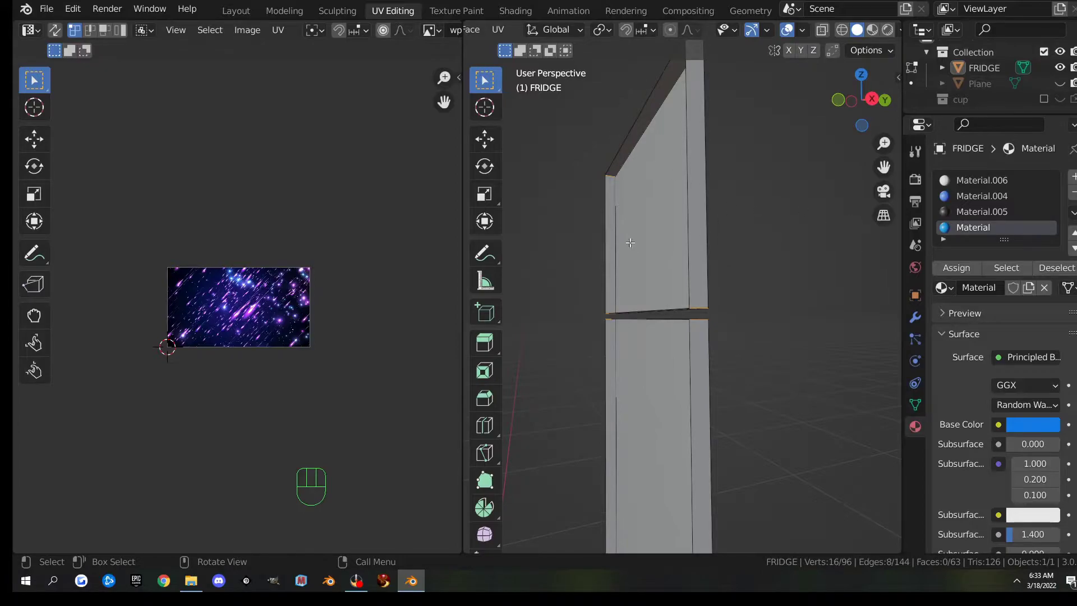
right_click(666, 270)
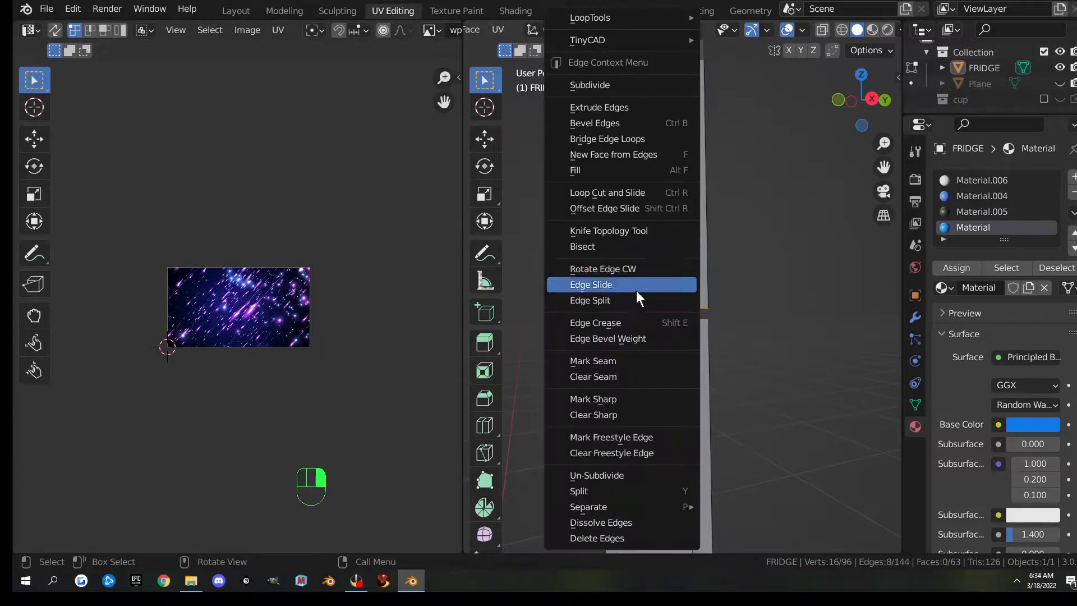
left_click(635, 359)
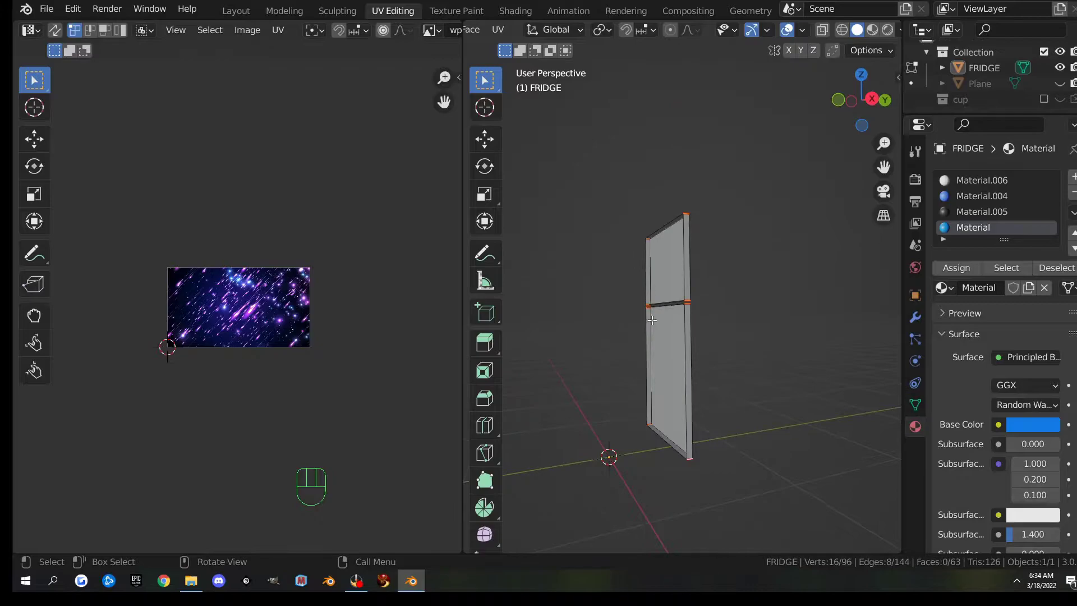
Unwrap all faces of the two doors along the marked seams and check their UV islands
key("a")
key("u")
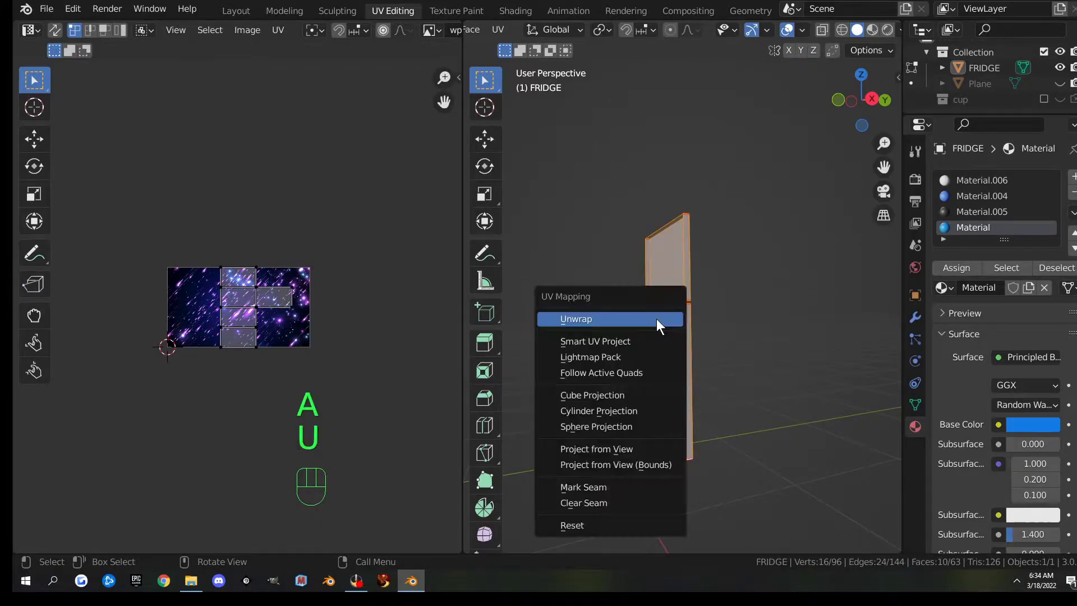
left_click(657, 318)
scroll(332, 351, "up", 5)
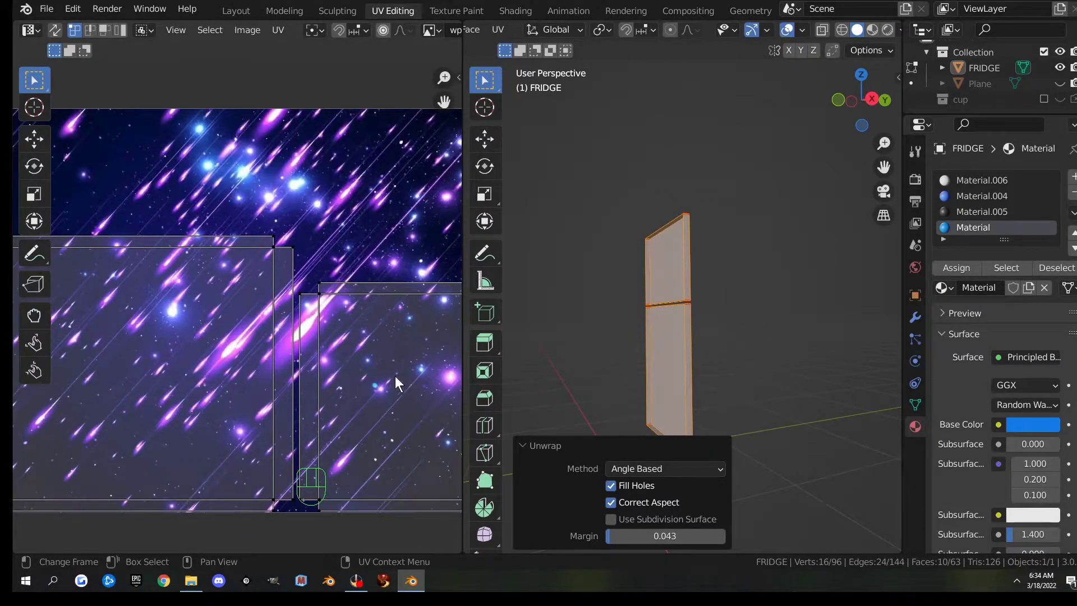
scroll(355, 365, "down", 5)
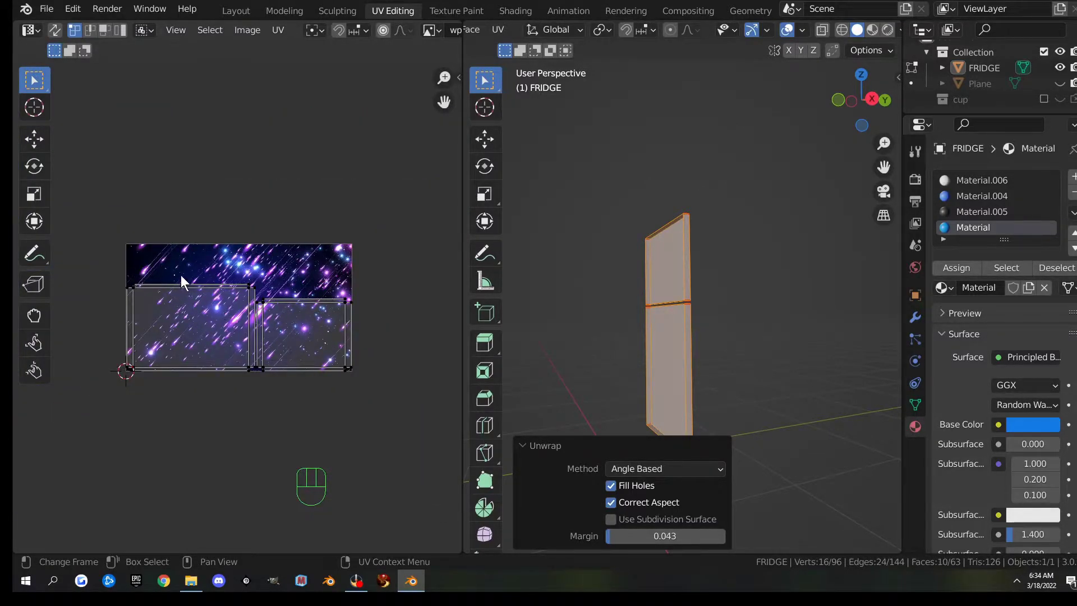
Move the doors' whole UV layout off the image into the empty space above it
key("a")
scroll(237, 322, "down", 3)
key("g")
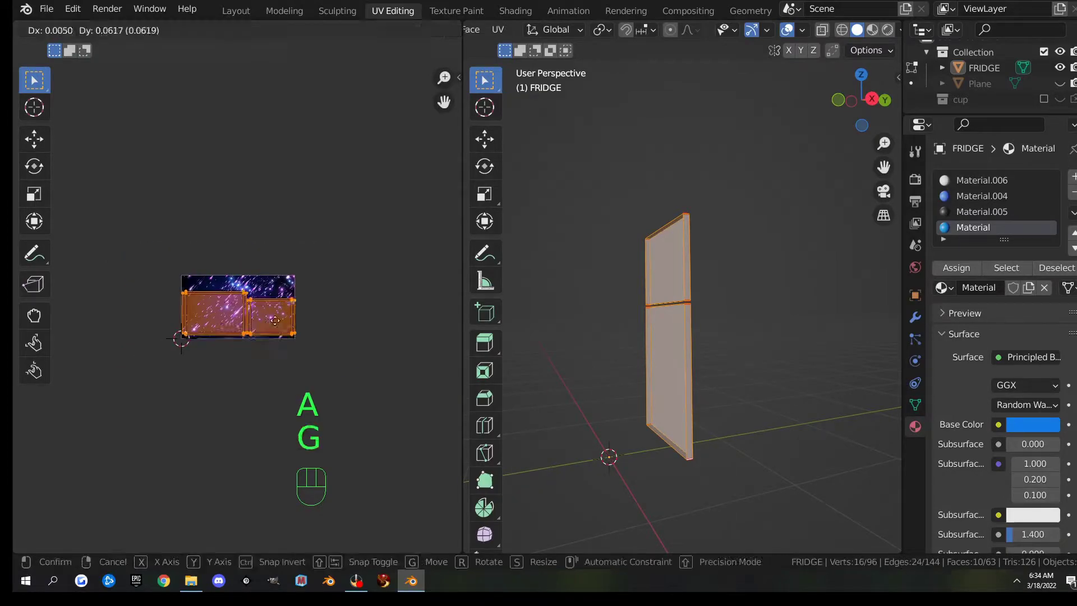
left_click(306, 237)
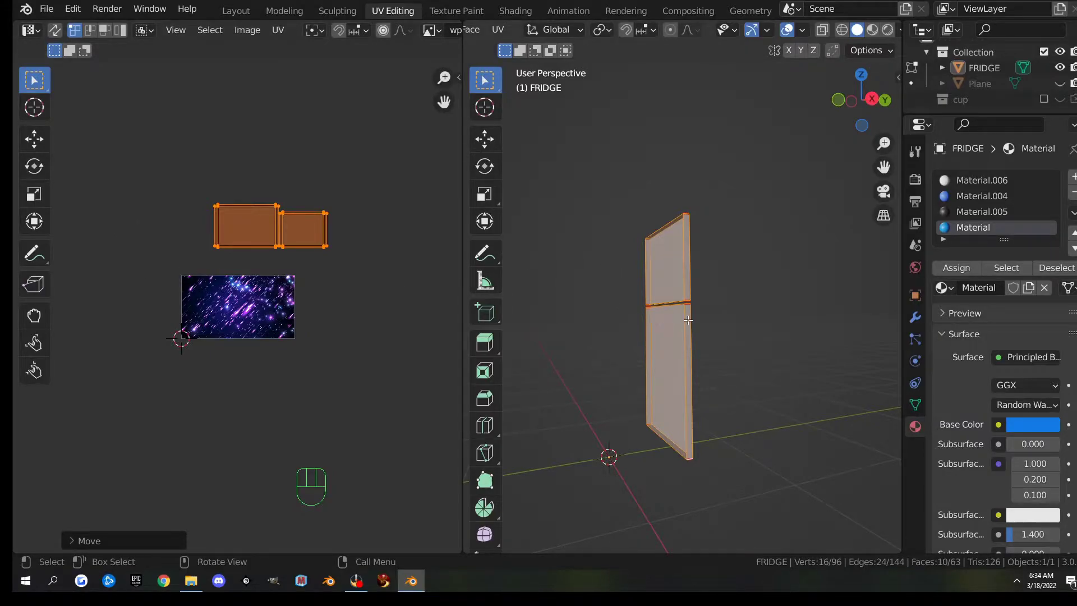
Reveal the hidden fridge parts again and frame the door handles up close
key("alt")
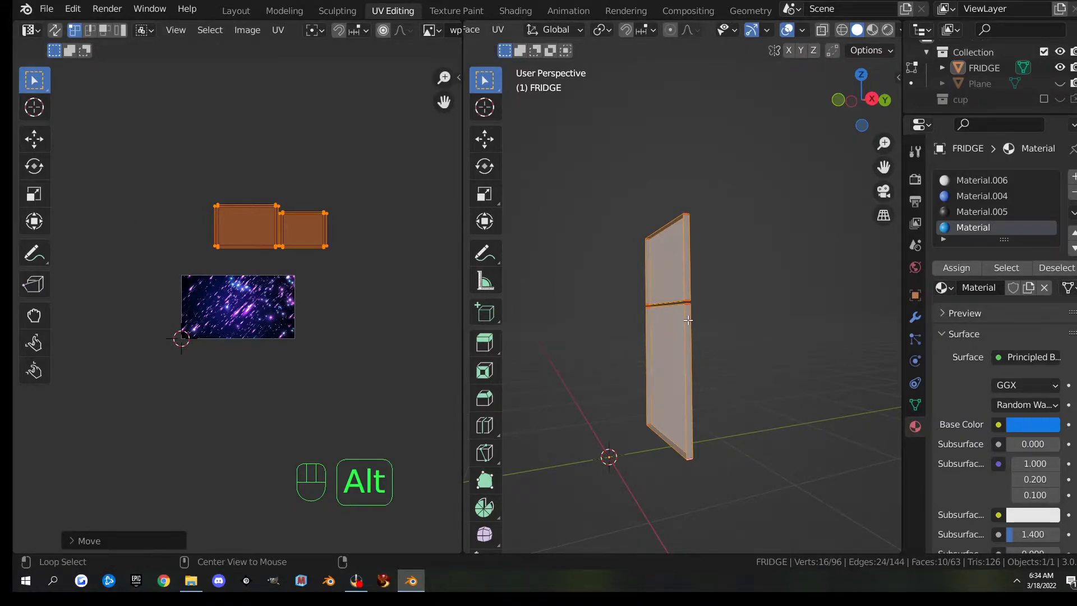
key("alt+h")
middle_click_drag(739, 346, 628, 345)
scroll(627, 331, "up", 3)
middle_click_drag(626, 297, 733, 333, "shift")
scroll(734, 335, "up", 3)
scroll(746, 322, "down", 2)
middle_click_drag(768, 292, 713, 298, "shift")
Isolate the two door handles by hiding everything else in the fridge mesh
left_click(689, 261)
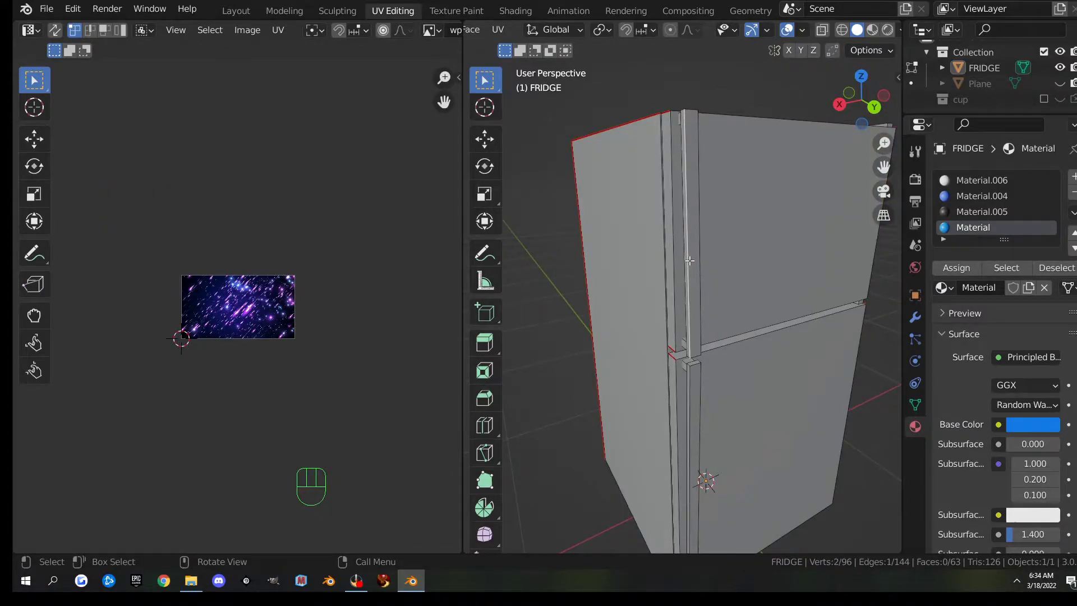
key("l")
key("l")
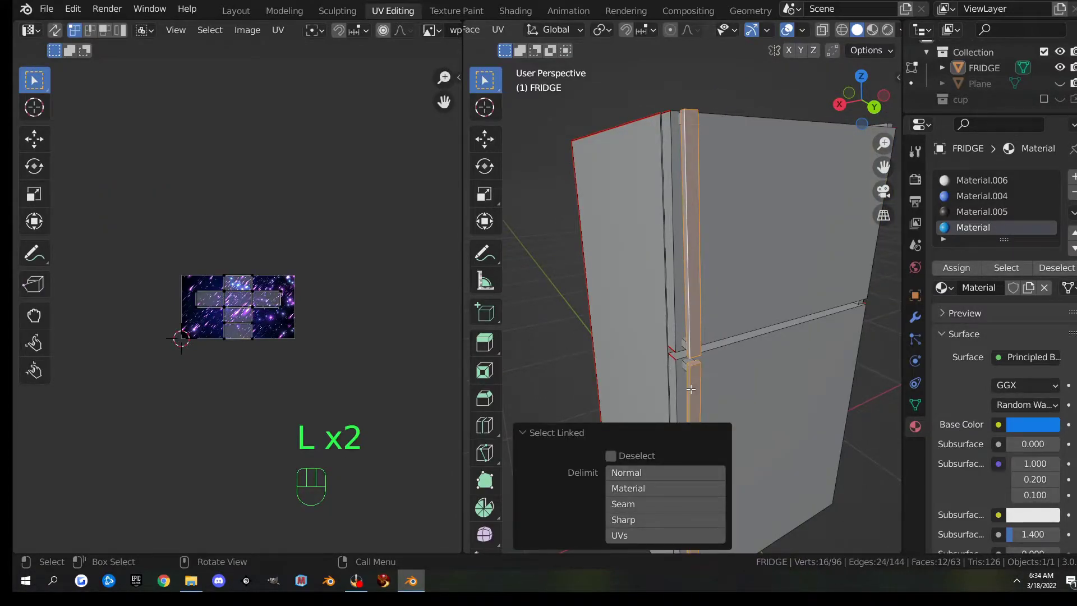
key("ctrl+i")
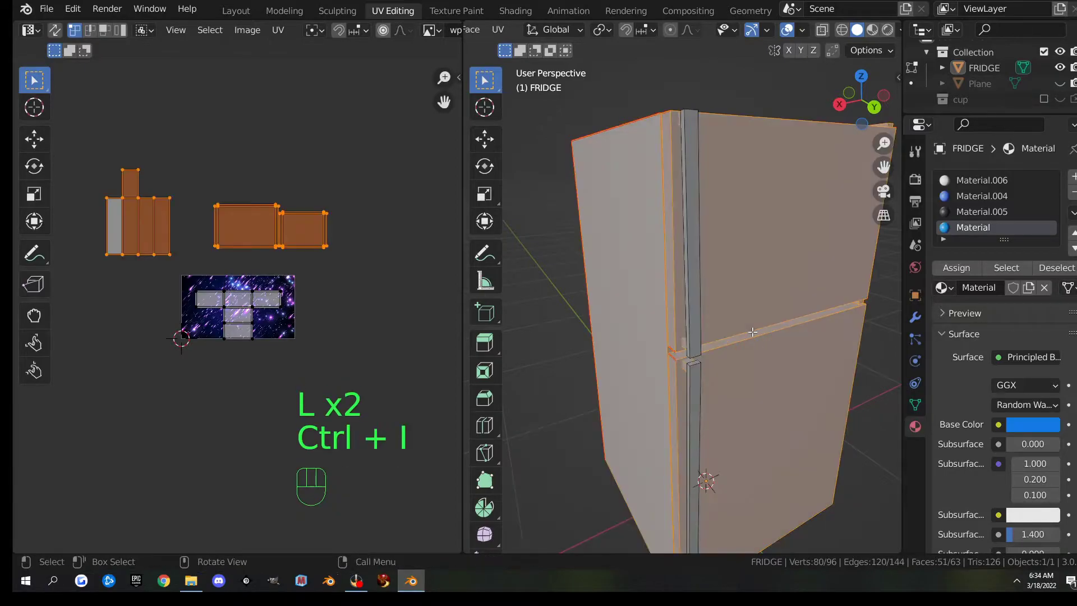
key("h")
Mark seams on the upper handle along one long edge and three edges of each end cap
middle_click_drag(662, 301, 626, 241)
middle_click_drag(625, 241, 758, 303)
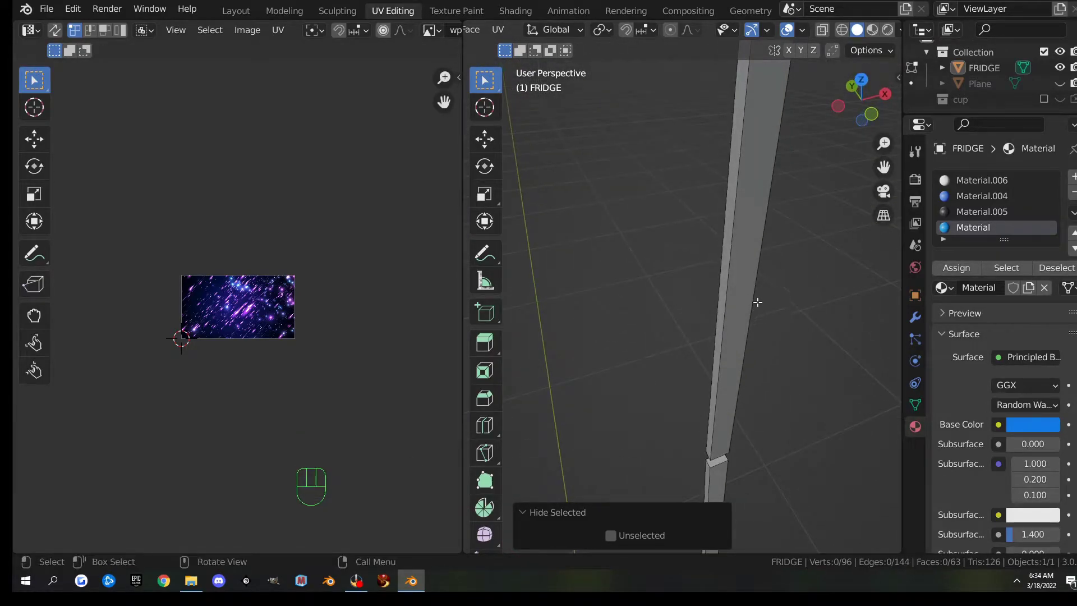
left_click(730, 261)
middle_click_drag(760, 175, 740, 254, "shift")
left_click(696, 271, "shift")
left_click(689, 267, "shift")
left_click(732, 256, "shift")
middle_click_drag(779, 483, 716, 271)
scroll(680, 281, "up", 2)
scroll(679, 281, "up", 3)
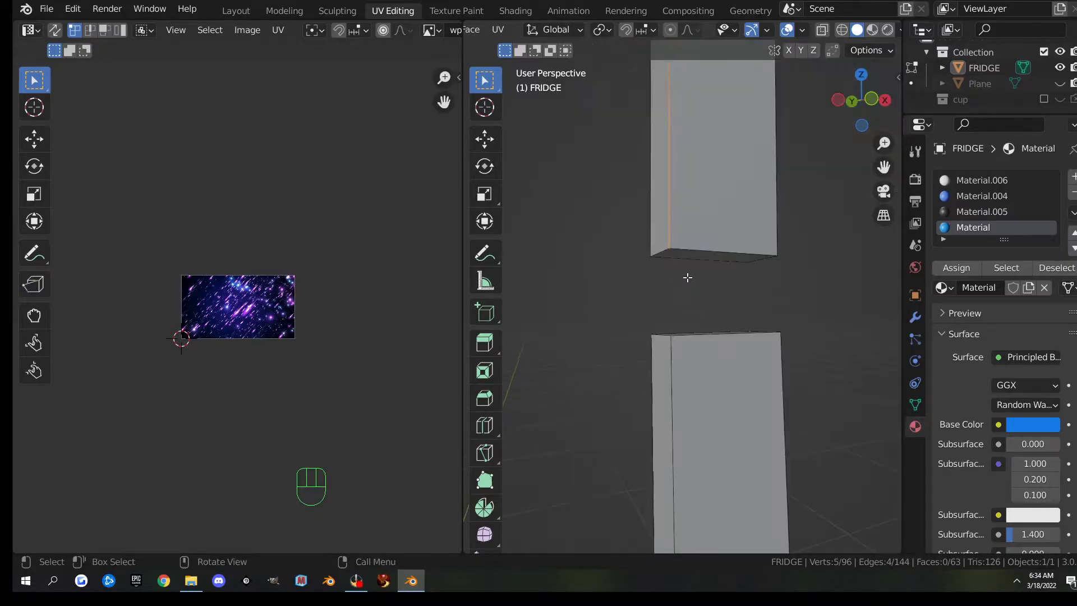
left_click(604, 106, "shift")
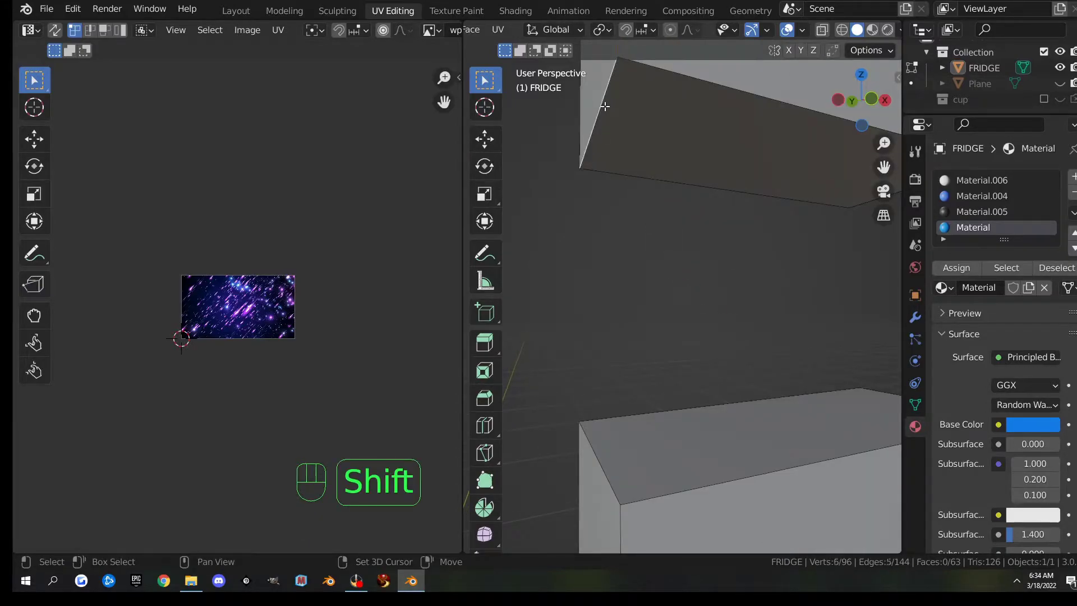
left_click(709, 90, "shift")
middle_click_drag(769, 215, 739, 200, "shift")
left_click(655, 116, "shift")
scroll(695, 185, "down", 5)
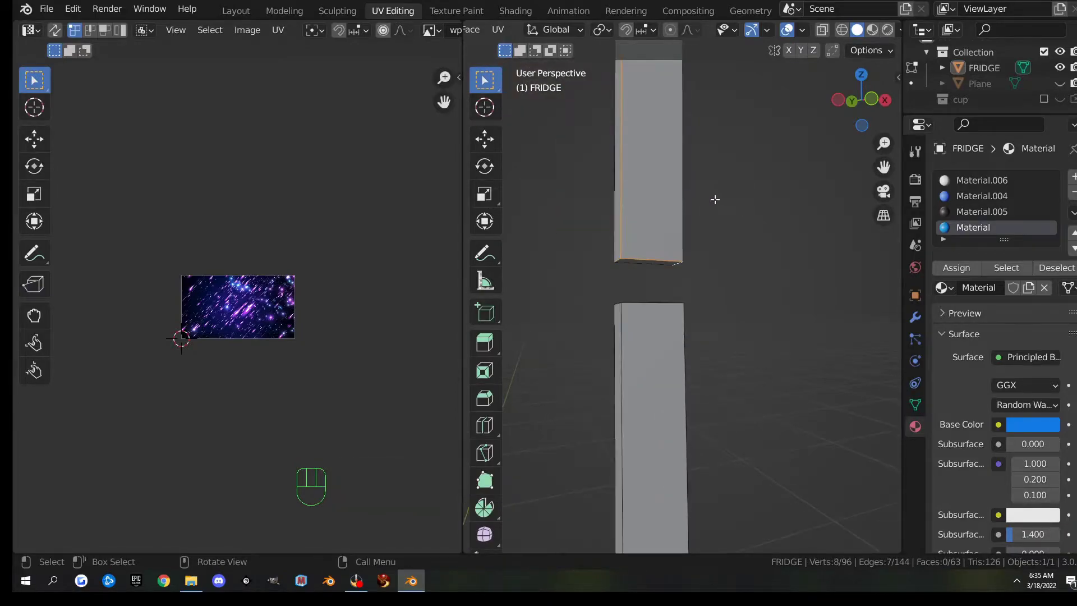
right_click(715, 199)
left_click(688, 359)
Mark matching seams on the lower handle along one long edge and three edges of each end cap
scroll(720, 301, "down", 8)
middle_click_drag(713, 272, 614, 358)
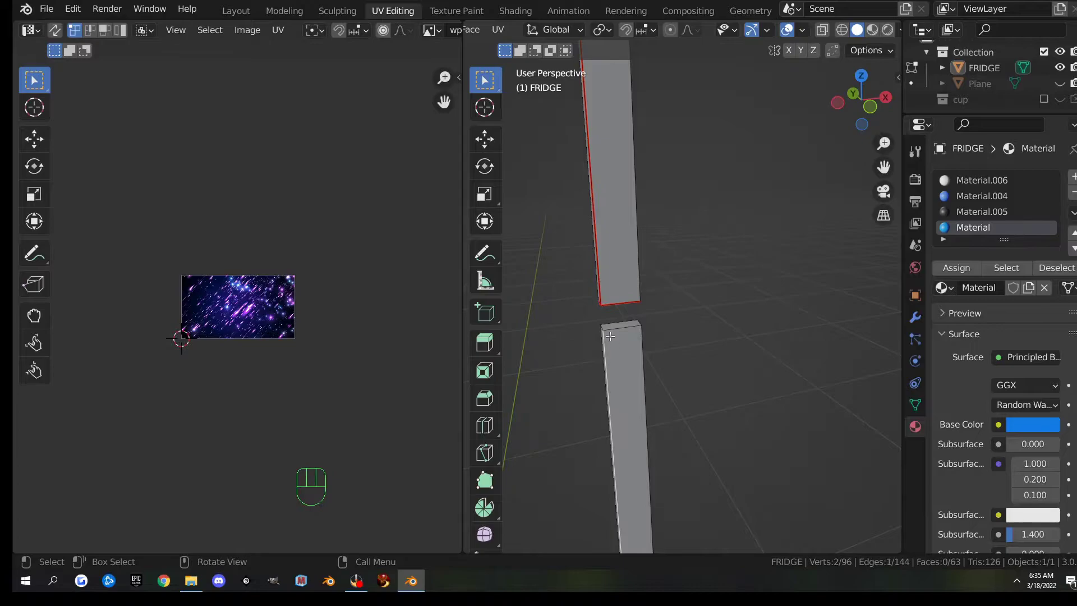
middle_click_drag(609, 325, 627, 337)
middle_click_drag(686, 378, 739, 350, "ctrl")
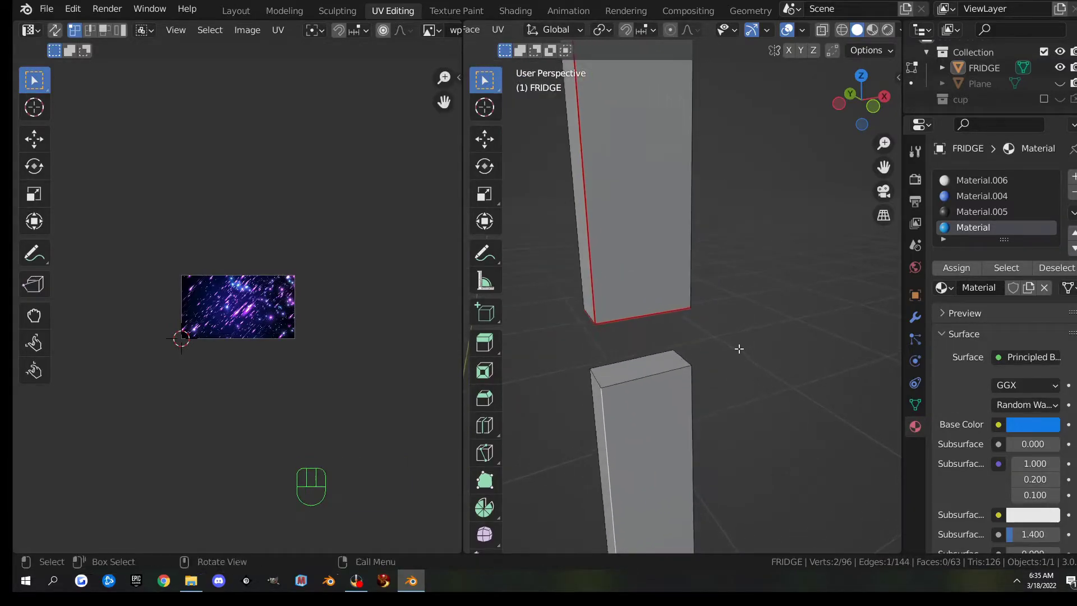
left_click(597, 382, "shift")
left_click(666, 367, "shift")
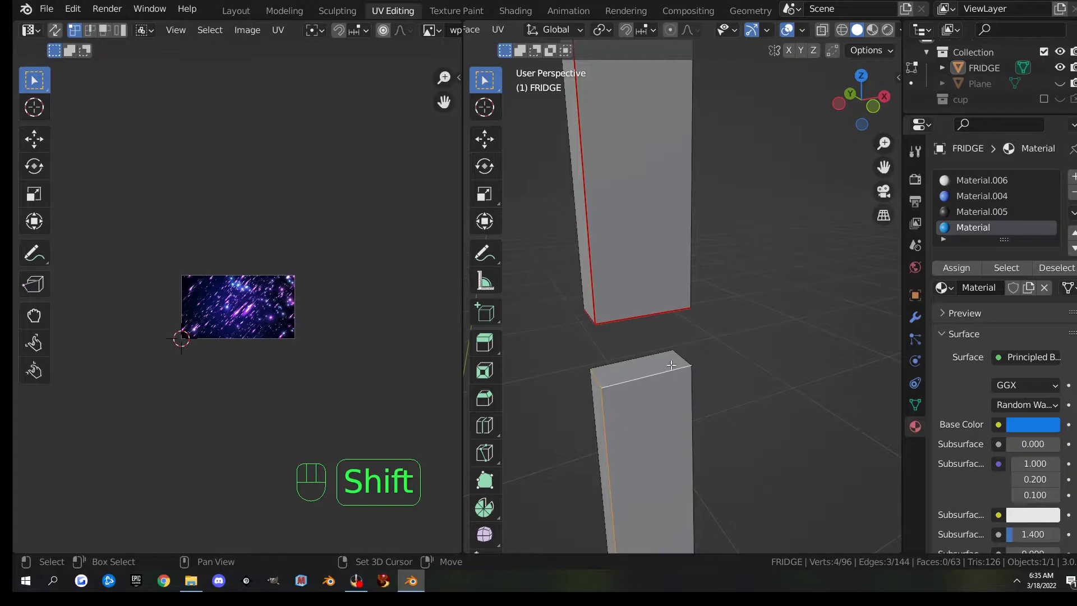
left_click(682, 355, "shift")
scroll(680, 361, "down", 6)
middle_click_drag(709, 464, 616, 525, "shift")
middle_click_drag(613, 456, 751, 354)
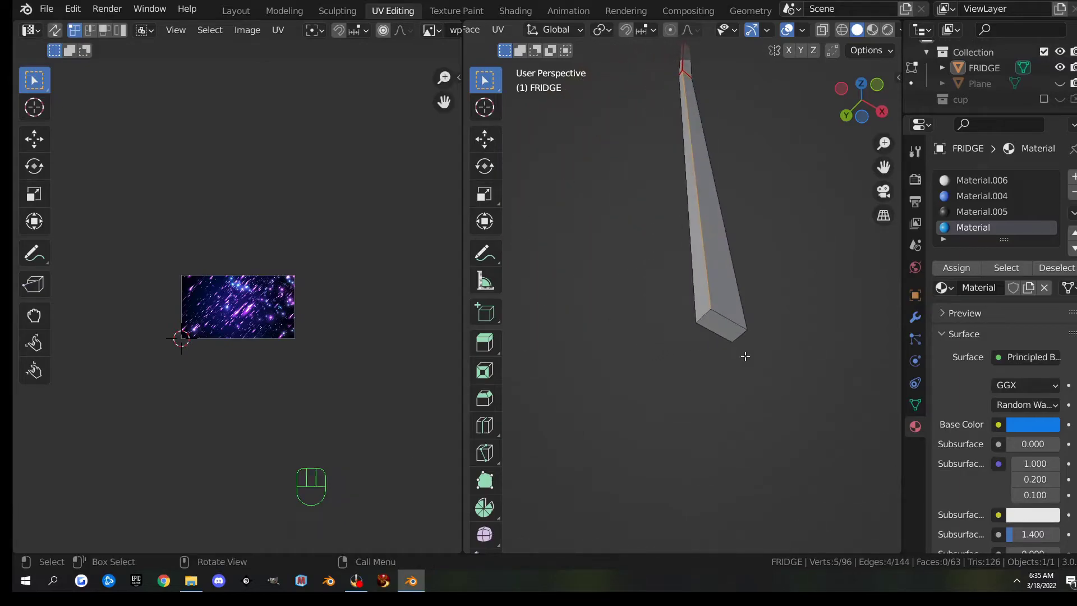
left_click(702, 315, "shift")
left_click(725, 315, "shift")
left_click(740, 337, "shift")
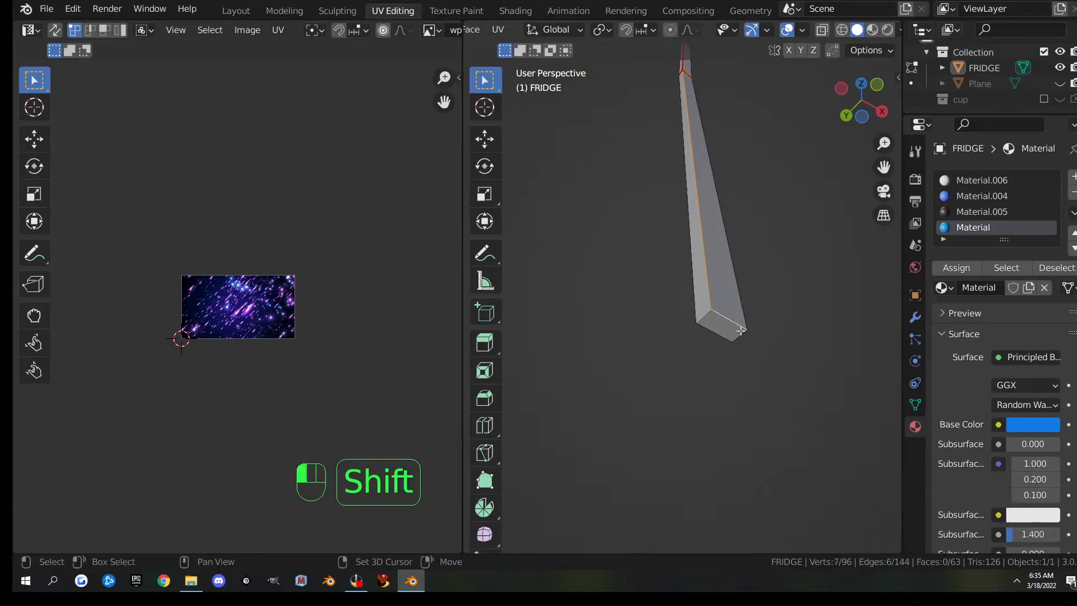
right_click(773, 349)
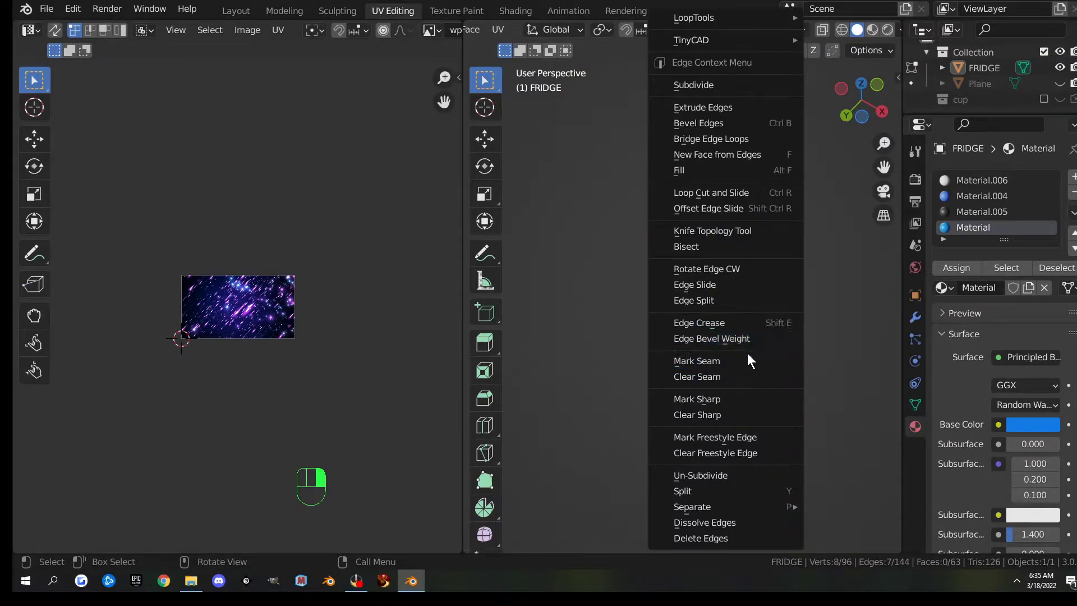
left_click(744, 356)
Unwrap all faces of both door handles along their seams and inspect the resulting UV islands
scroll(750, 348, "down", 4)
middle_click_drag(738, 236, 712, 314)
scroll(719, 298, "down", 3)
middle_click_drag(744, 207, 721, 362, "shift")
key("a")
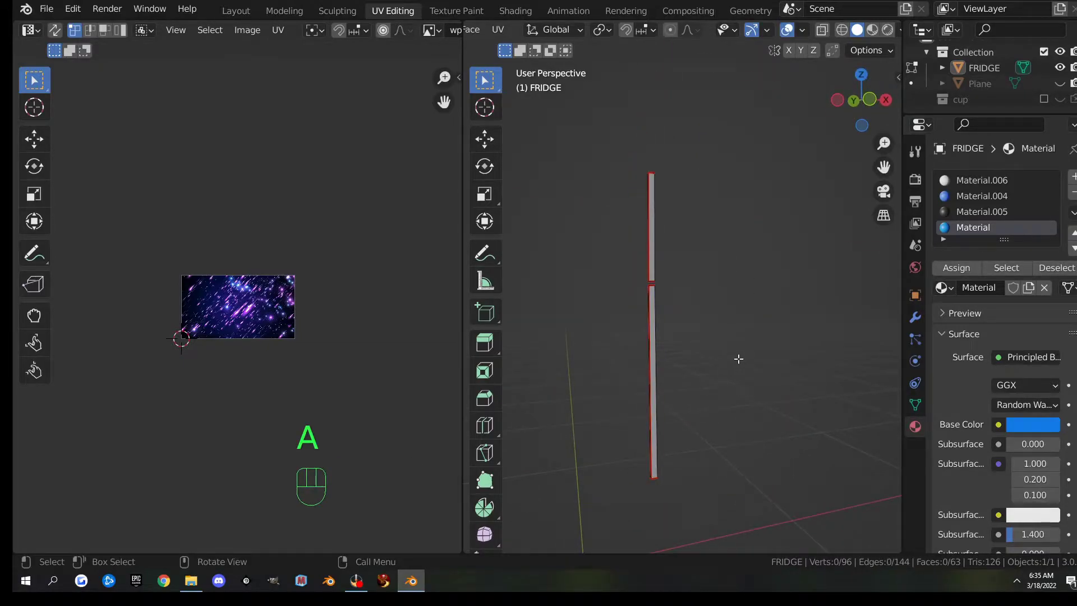
key("a")
key("u")
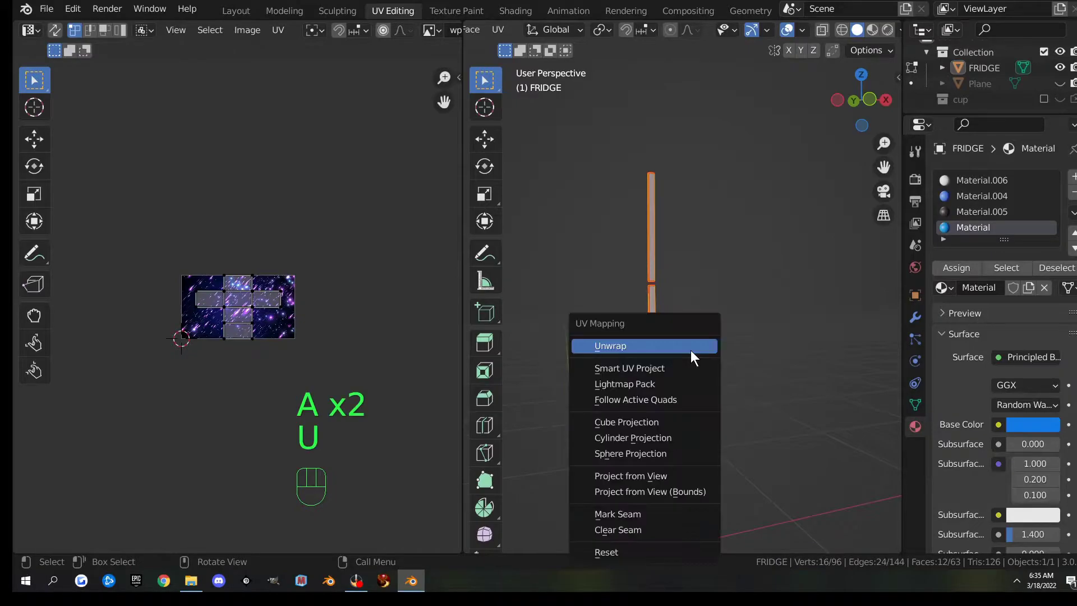
left_click(691, 350)
scroll(236, 356, "up", 7)
middle_click_drag(238, 352, 432, 312, "shift")
scroll(317, 353, "down", 3)
scroll(322, 362, "up", 2)
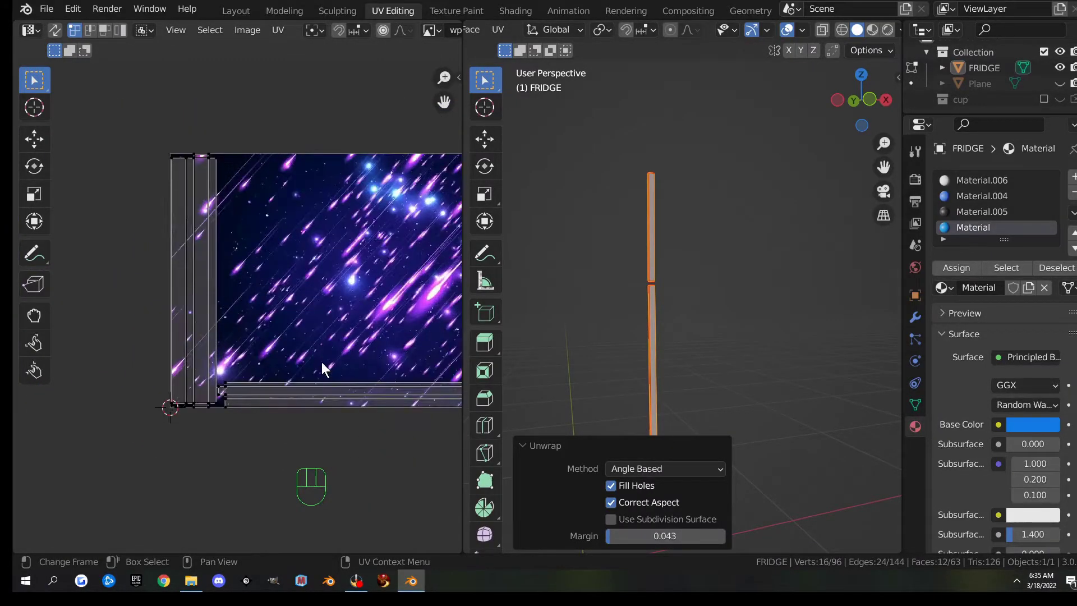
scroll(322, 393, "down", 3)
scroll(324, 390, "up", 2)
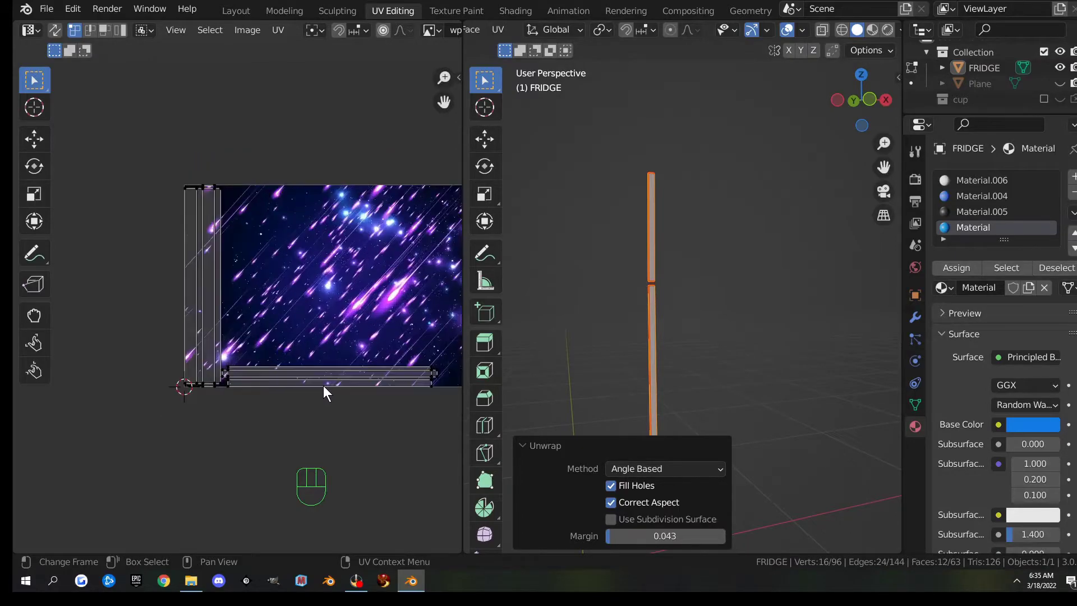
Rotate the horizontal handle UV island 90° and move it upright beside the other handle's island
left_click(324, 370)
type("l")
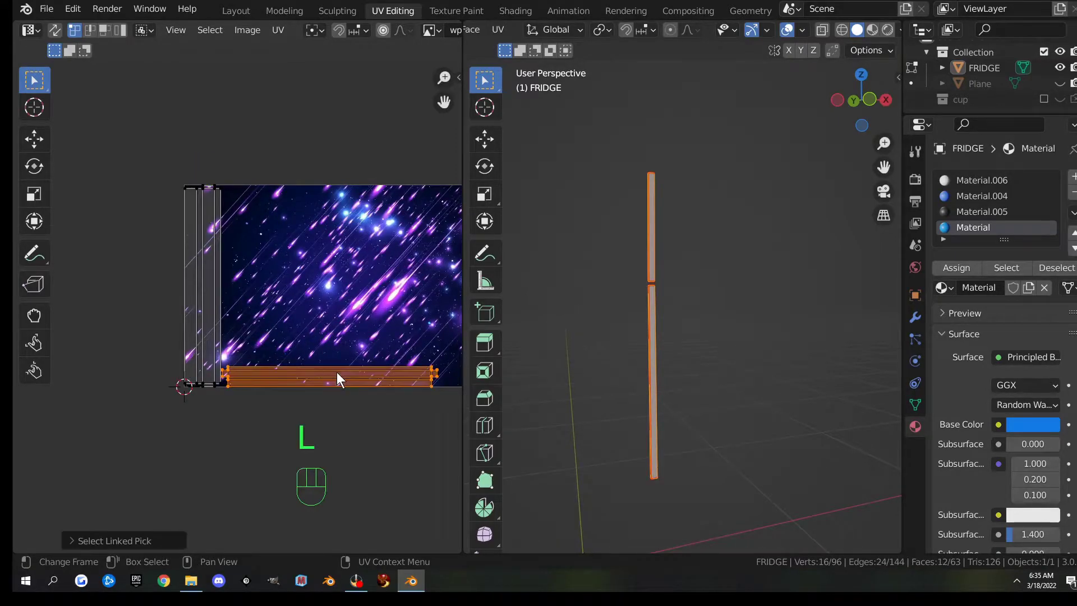
type("r90")
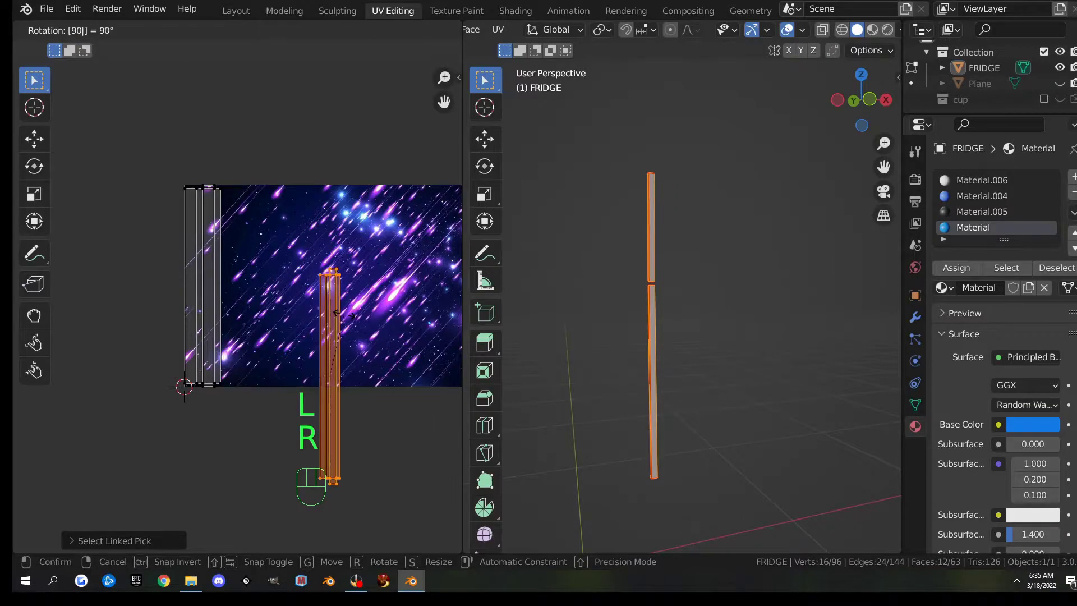
key("Return")
key("g")
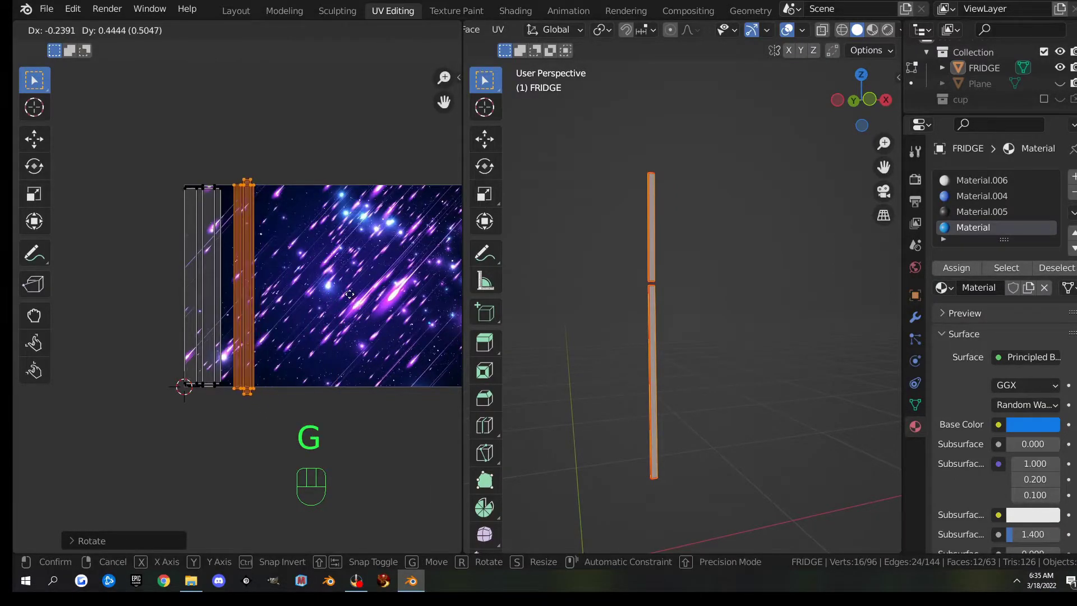
left_click(350, 294)
Select the upper ends of both handle islands with UV sync selection on, check which model faces they match, and turn sync off again
scroll(351, 292, "up", 2)
middle_click_drag(338, 279, 356, 380, "shift")
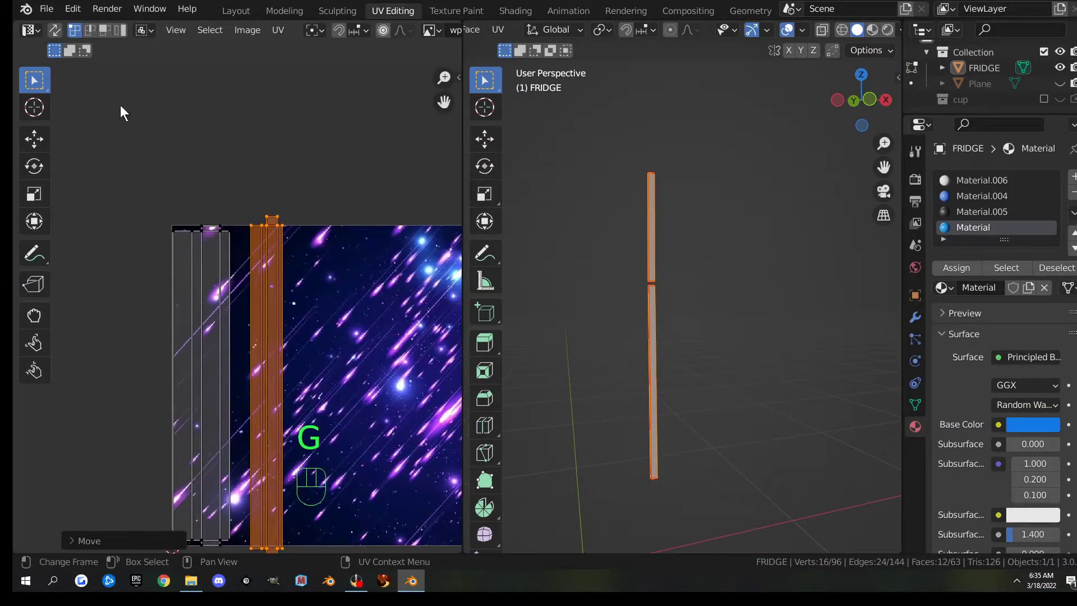
left_click_drag(130, 170, 318, 240)
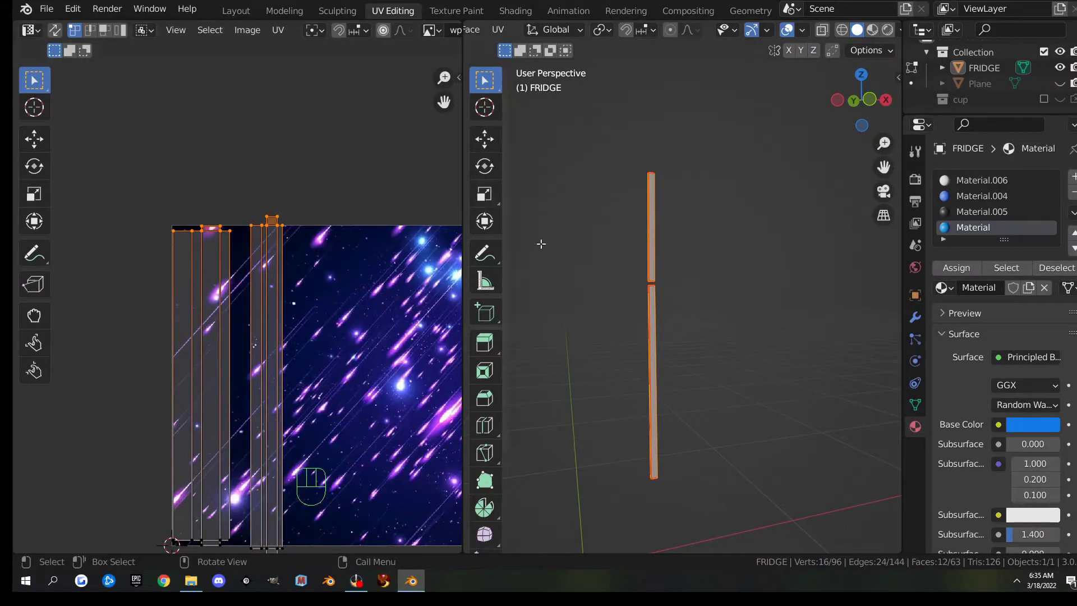
scroll(648, 299, "up", 3)
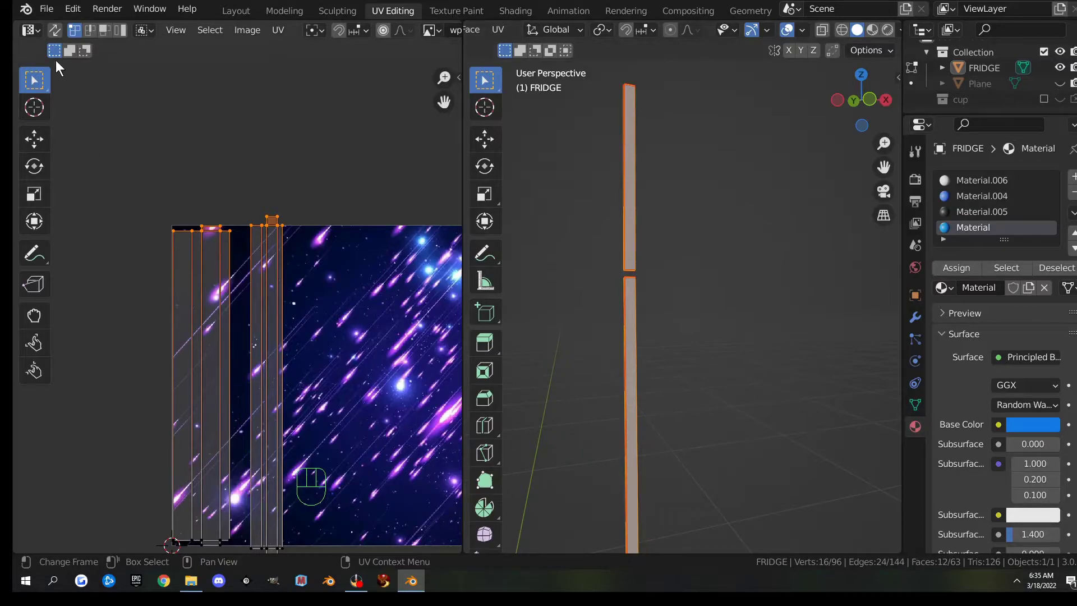
left_click(54, 31)
left_click(201, 126)
left_click_drag(108, 169, 332, 255)
middle_click_drag(594, 275, 622, 336)
middle_click_drag(568, 128, 626, 177, "shift")
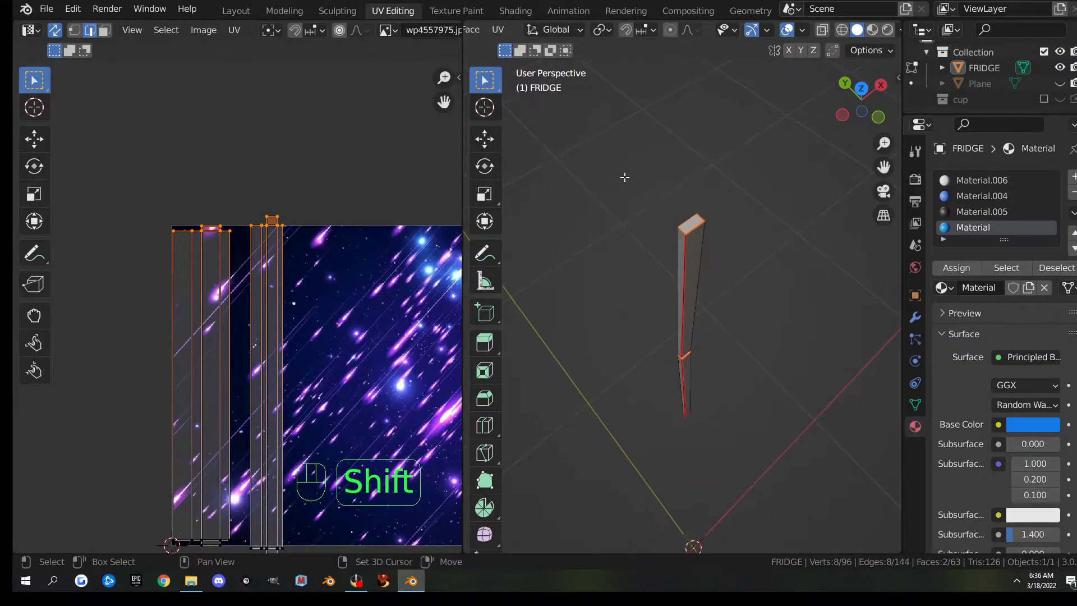
scroll(625, 178, "up", 2)
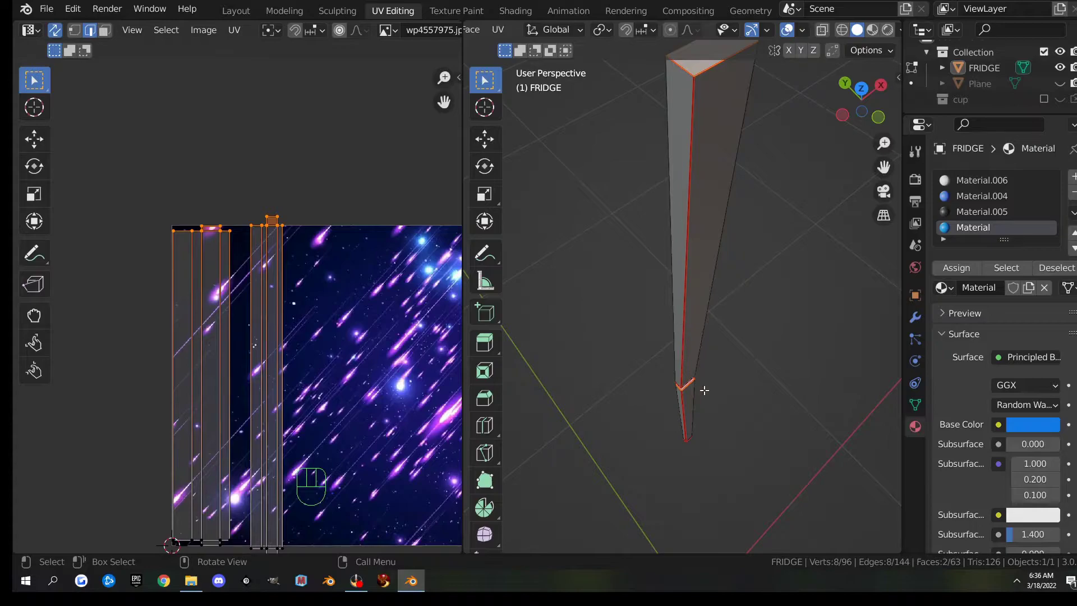
middle_click_drag(691, 389, 677, 247)
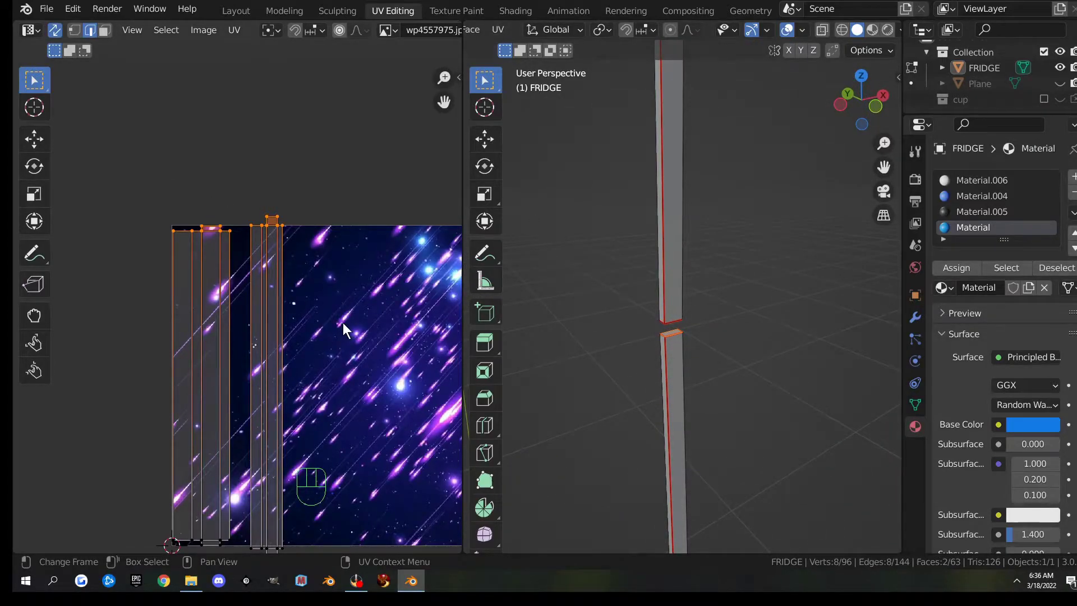
scroll(342, 322, "down", 4)
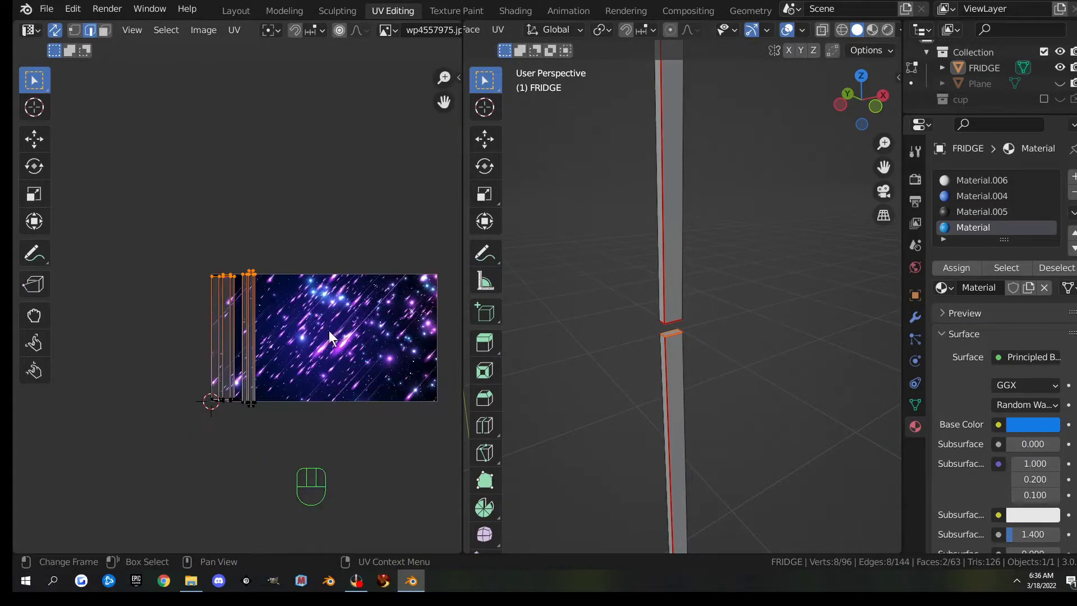
left_click(56, 30)
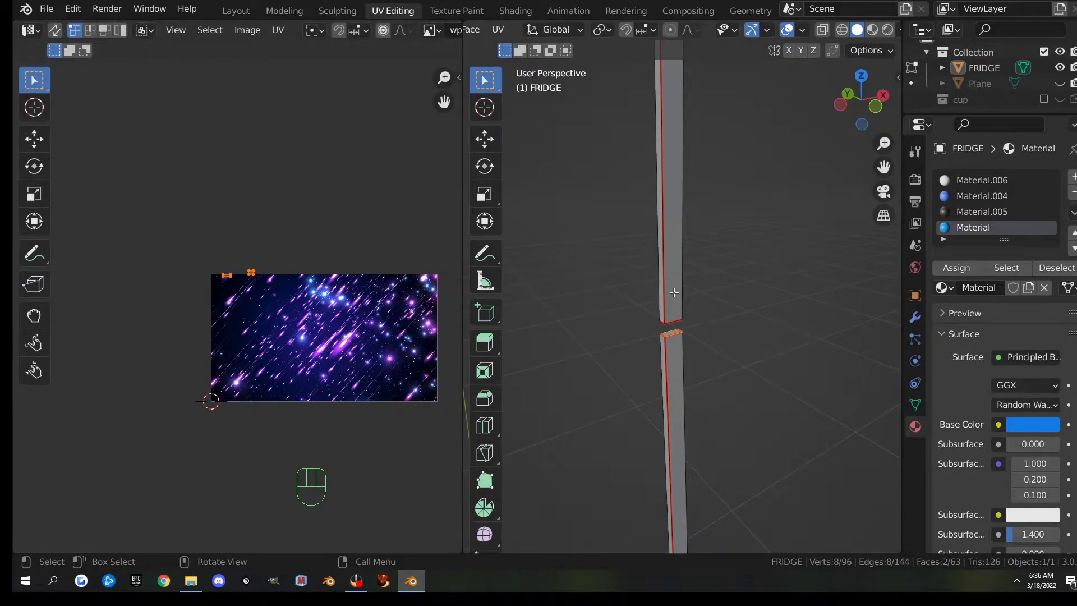
Select all faces of both handles and move their UV islands off the image, up beside it
key("a")
scroll(199, 267, "down", 3)
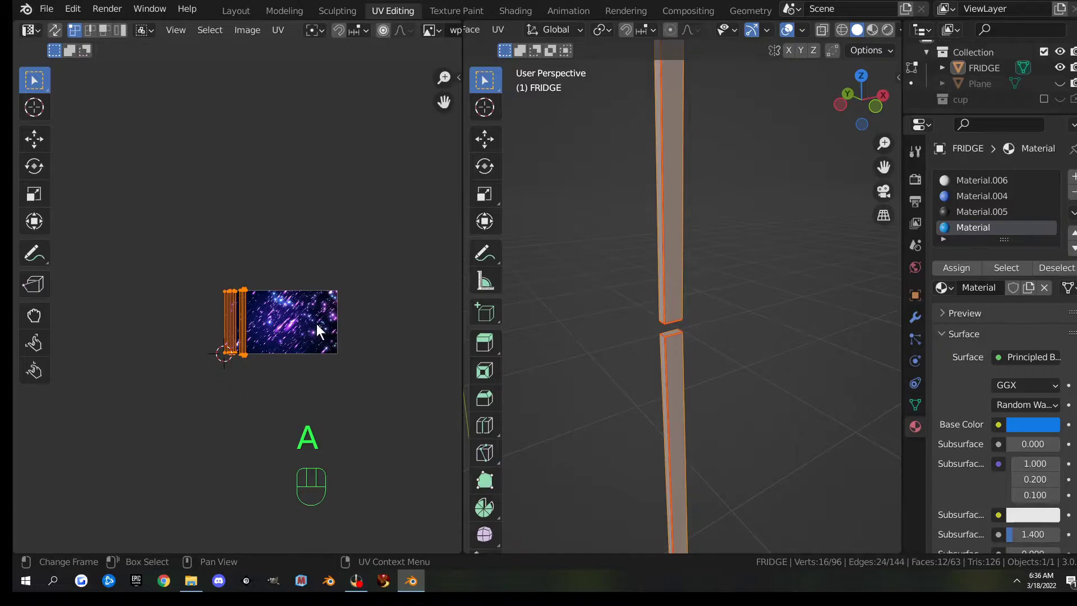
key("g")
left_click(13, 218)
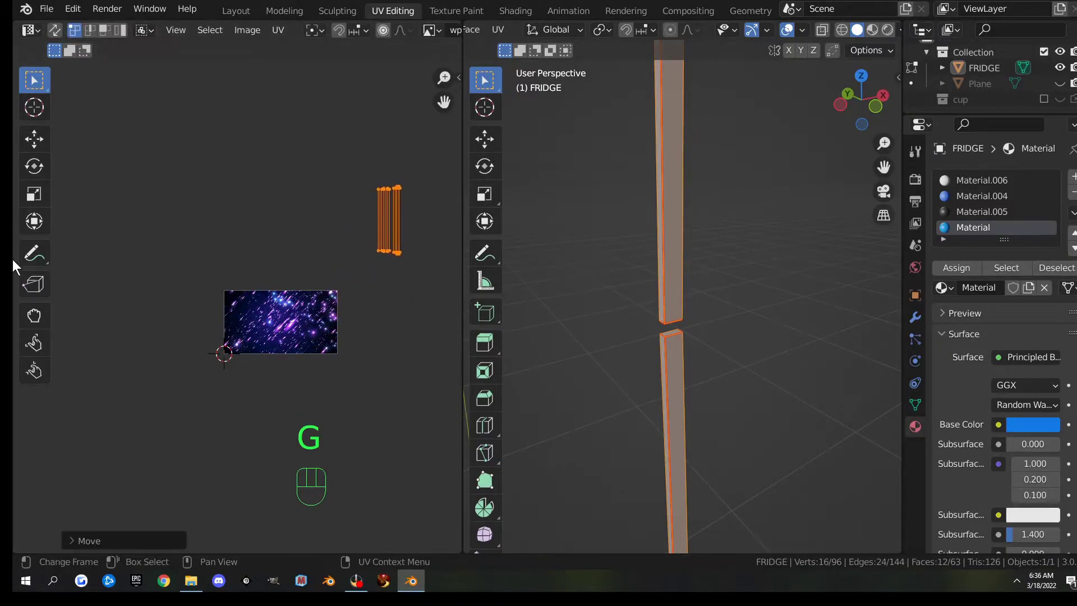
Reveal the hidden fridge geometry and clear the selection, with the handle mounting blocks in view
scroll(485, 232, "down", 2)
scroll(603, 230, "down", 7)
scroll(652, 290, "up", 2)
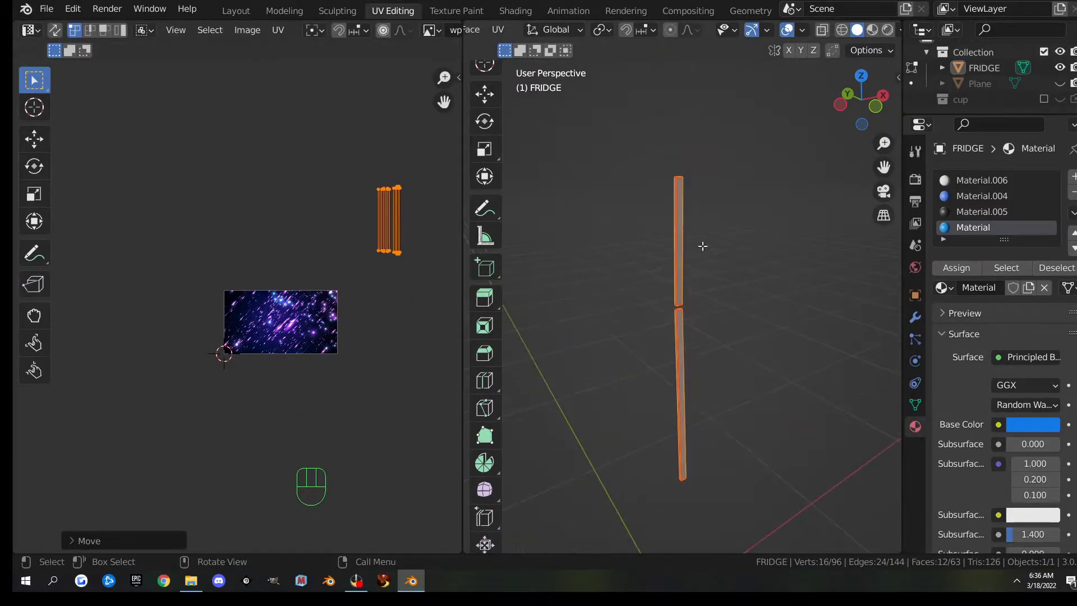
key("alt+h")
scroll(743, 308, "down", 4)
middle_click_drag(743, 308, 480, 306)
scroll(783, 281, "up", 7)
middle_click_drag(693, 188, 723, 260, "shift")
scroll(707, 251, "up", 2)
middle_click_drag(676, 174, 729, 227)
left_click(789, 222)
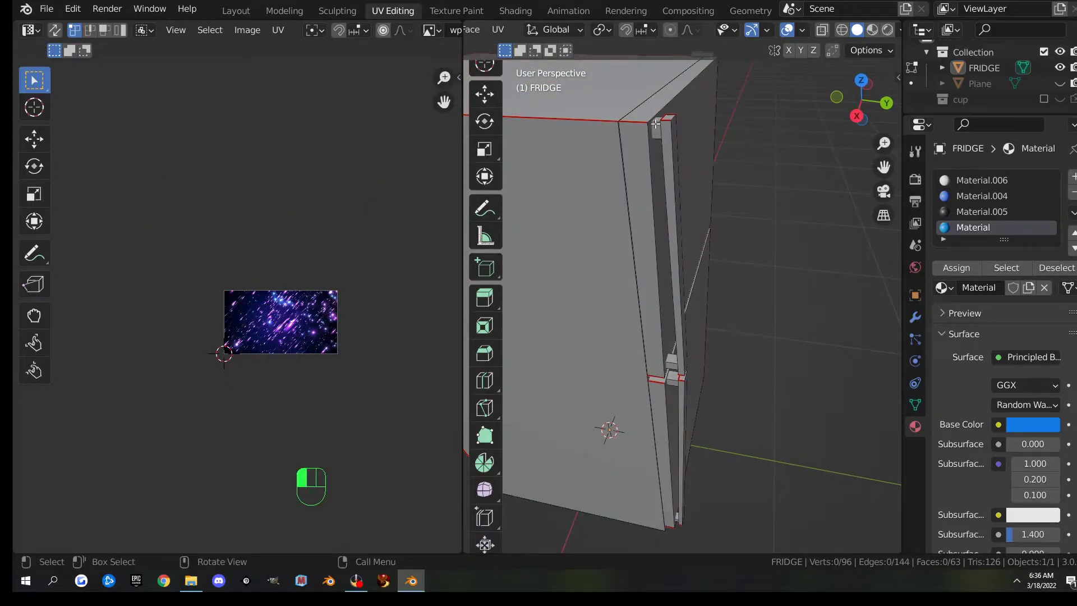
Select the four small mounting blocks that join the upper and lower handles to the doors as linked geometry
key("l")
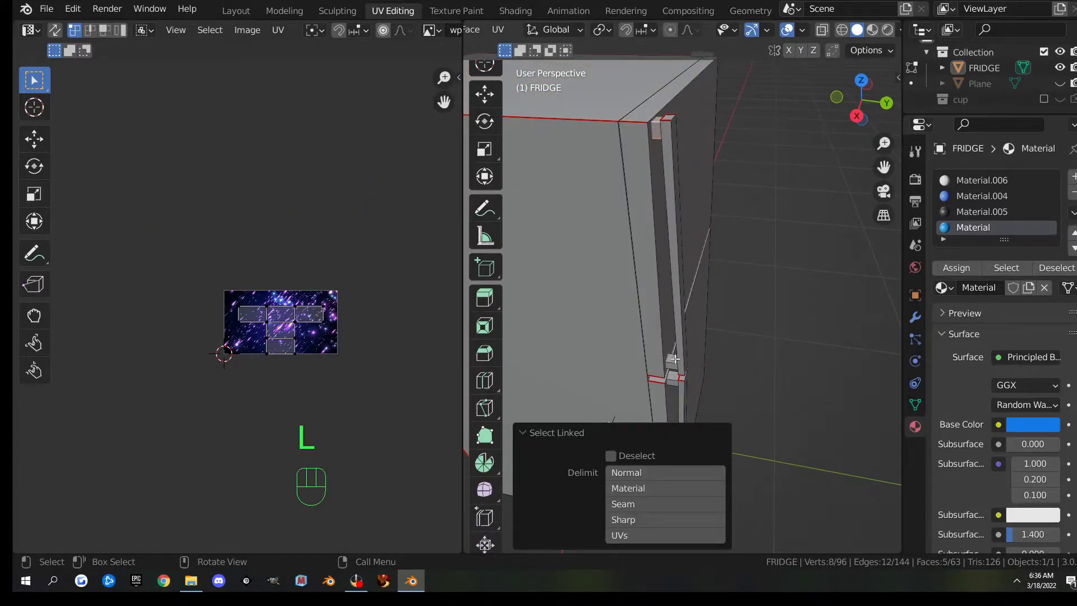
key("l")
key("ctrl+z")
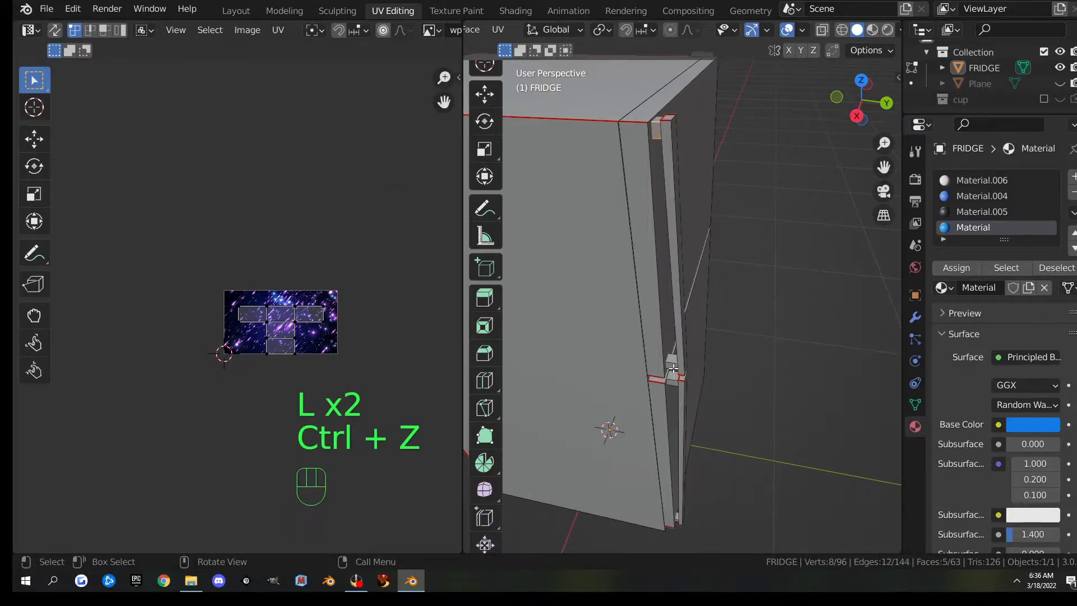
key("l")
key("l")
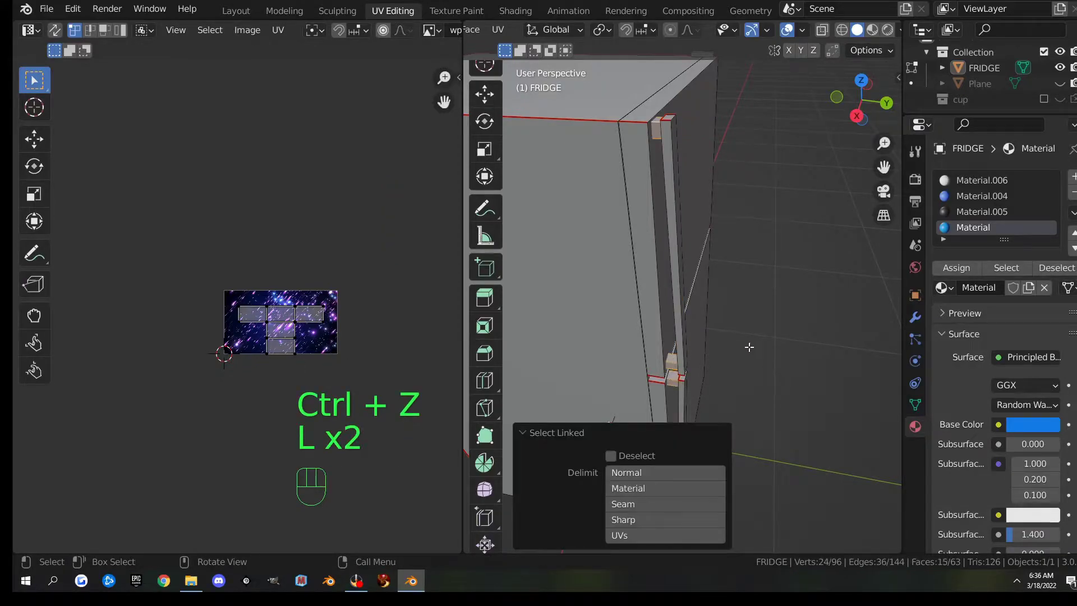
middle_click_drag(795, 376, 792, 185, "shift")
scroll(735, 260, "up", 2)
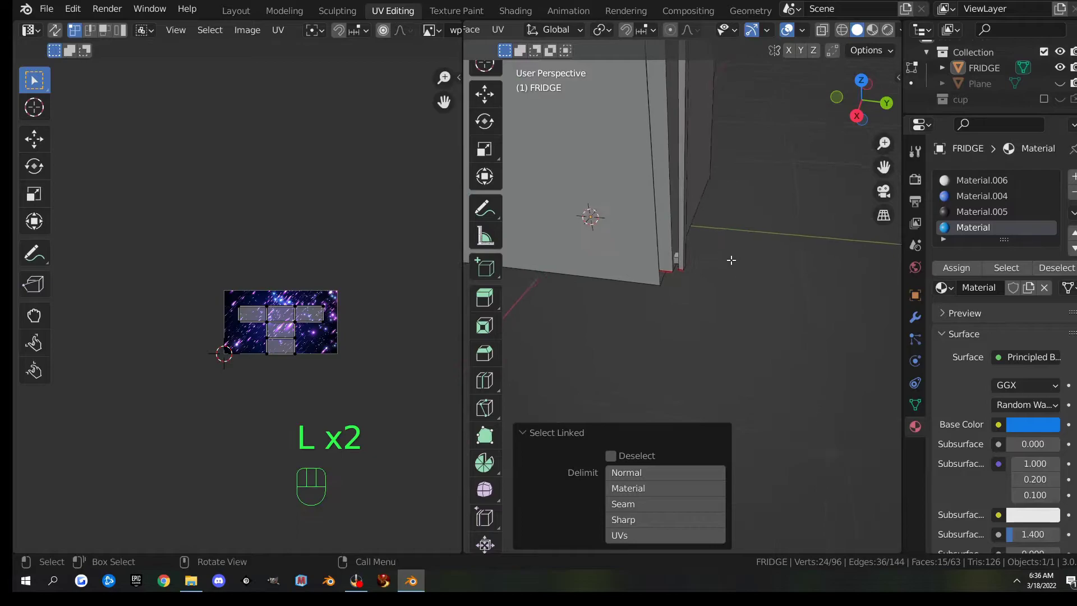
key("l")
Add the hinge block under the lower door and all faces using Material.006 to the selection
scroll(711, 281, "down", 5)
middle_click_drag(782, 231, 587, 205)
middle_click_drag(827, 353, 656, 257, "shift")
scroll(656, 257, "up", 3)
middle_click_drag(609, 197, 719, 312, "shift")
middle_click_drag(685, 368, 682, 312)
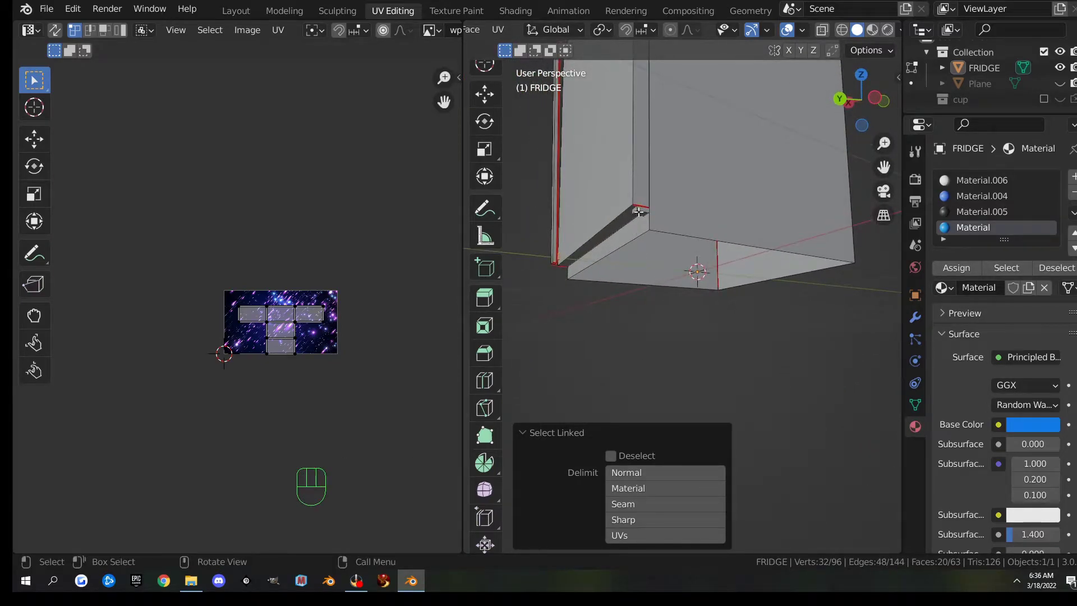
key("l")
middle_click_drag(701, 154, 707, 268, "shift")
middle_click_drag(707, 175, 710, 247, "shift")
middle_click_drag(708, 217, 675, 253)
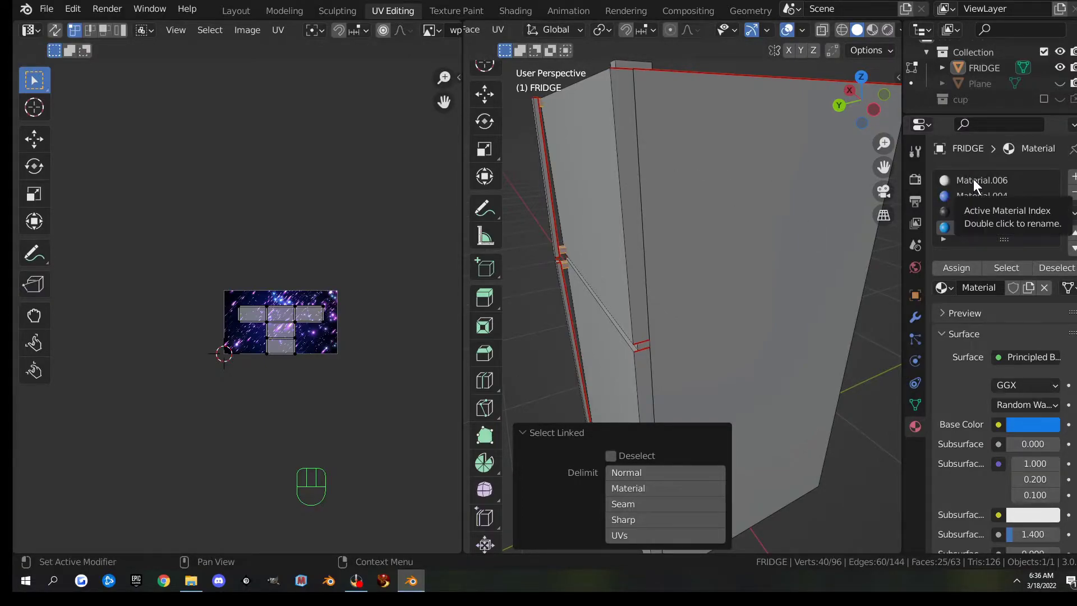
left_click(956, 180)
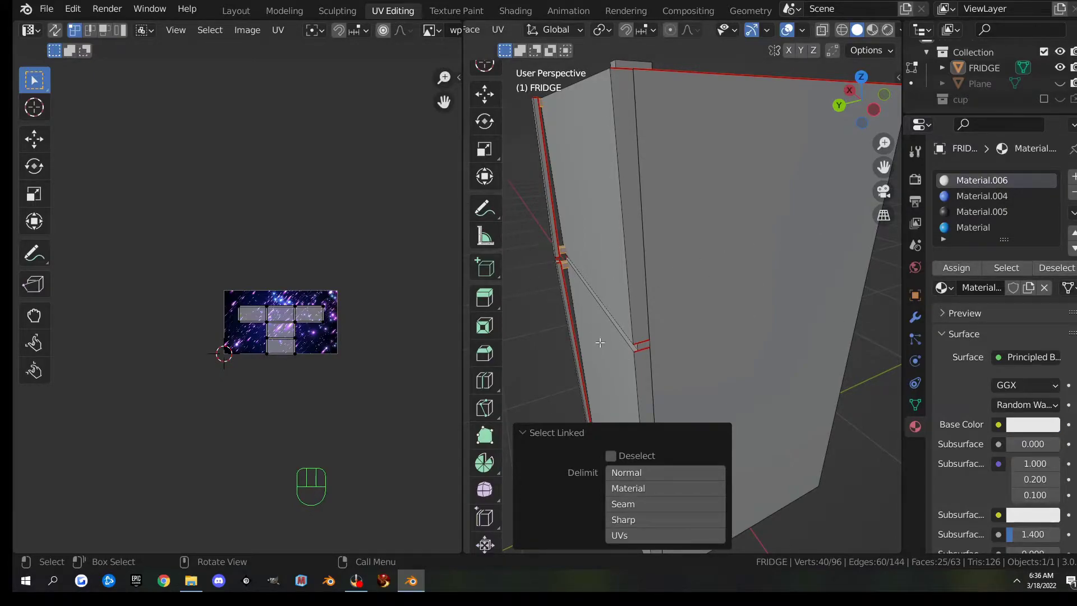
left_click(1006, 267)
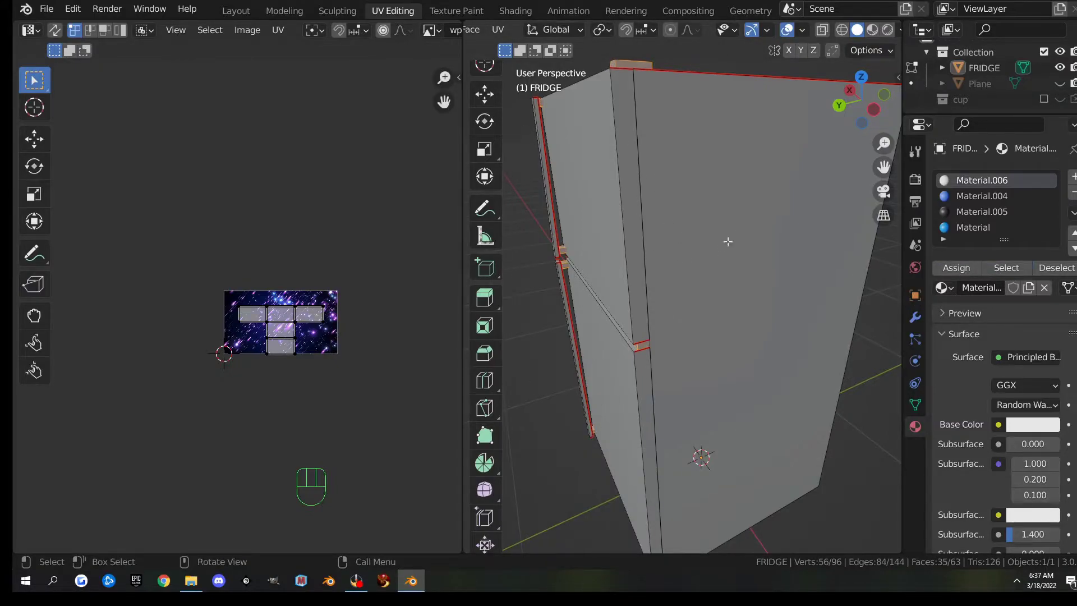
Switch the viewport to material preview and isolate the selected small blocks by inverting the selection and hiding the rest
scroll(723, 216, "down", 4)
left_click(872, 29)
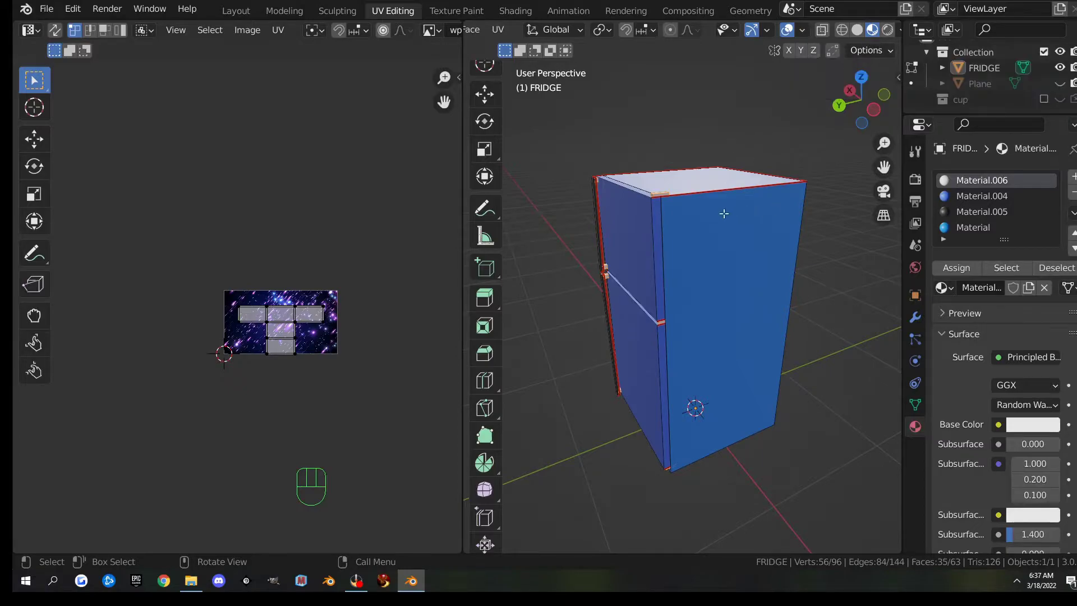
scroll(735, 303, "up", 4)
scroll(666, 200, "down", 5)
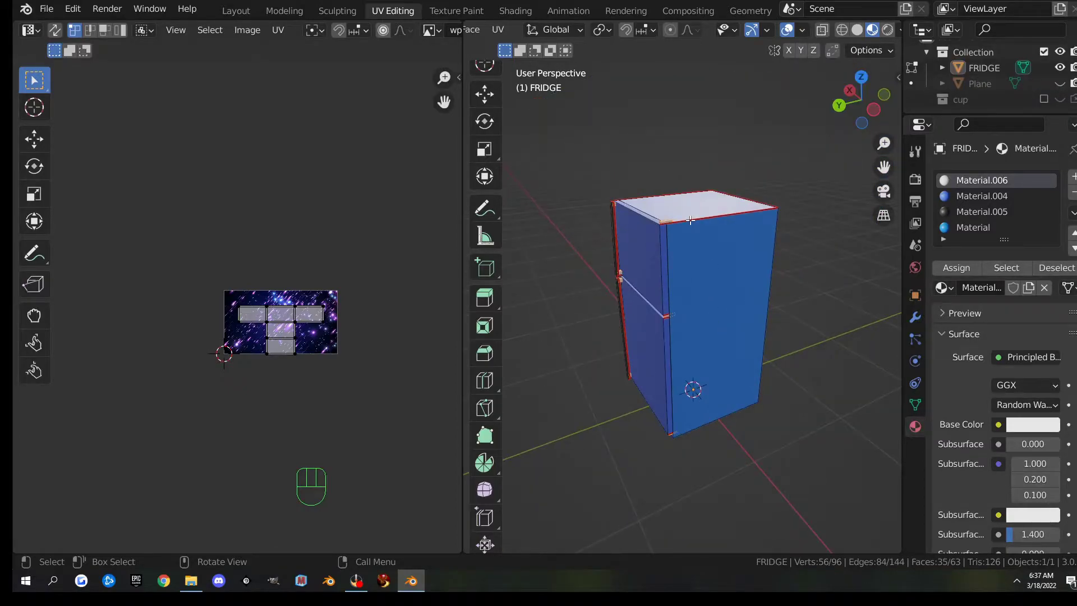
key("ctrl+i")
key("h")
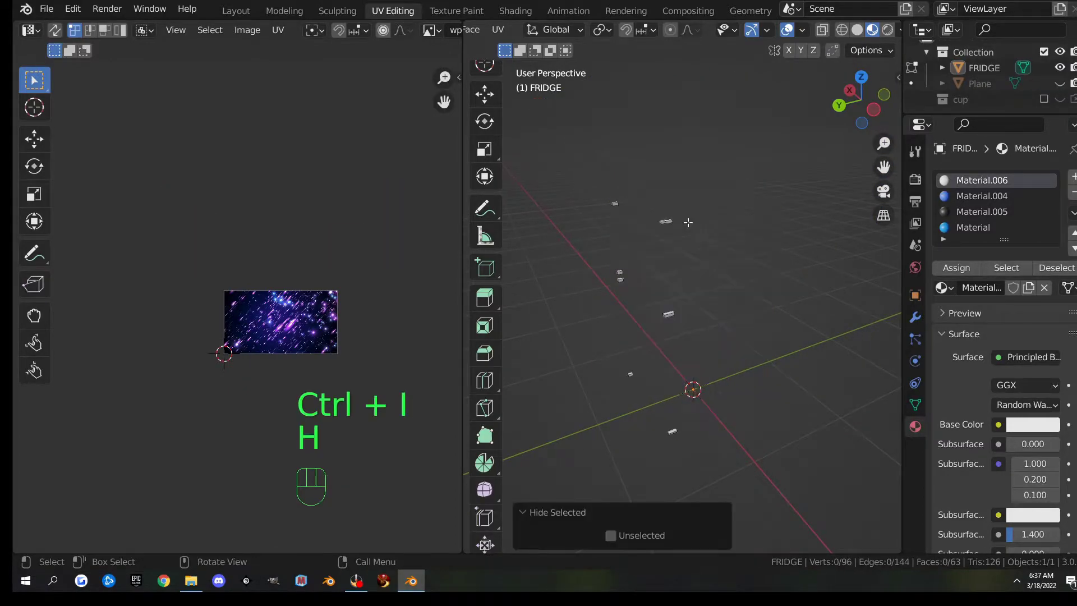
Mark seams along the four long edges of the uppermost handle mounting block
middle_click_drag(695, 255, 755, 250)
scroll(755, 250, "up", 5)
middle_click_drag(662, 142, 727, 237, "shift")
scroll(693, 250, "up", 2)
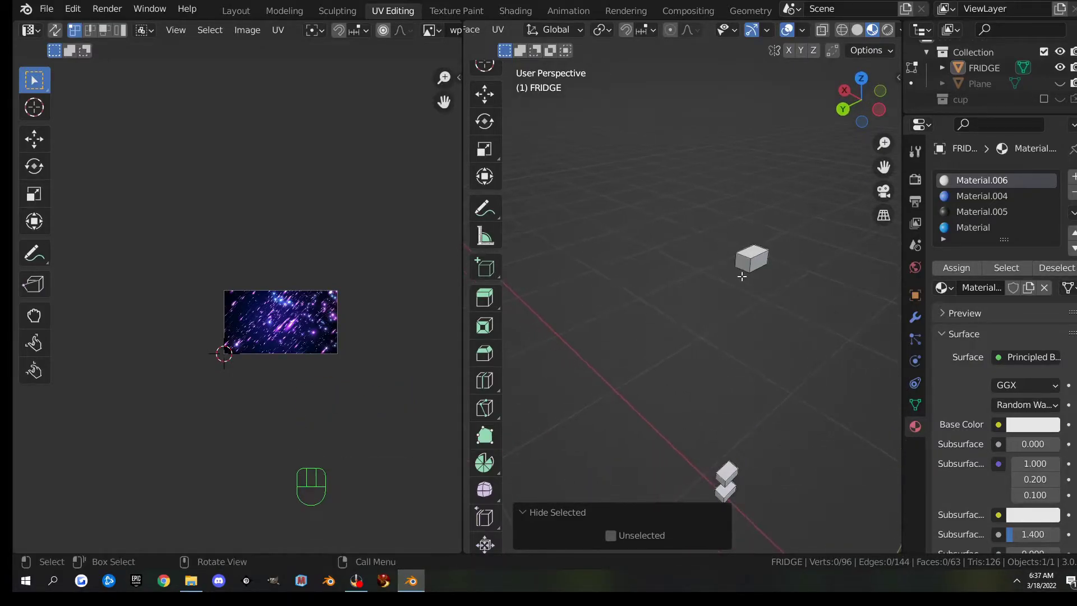
scroll(742, 276, "up", 2)
left_click(791, 236)
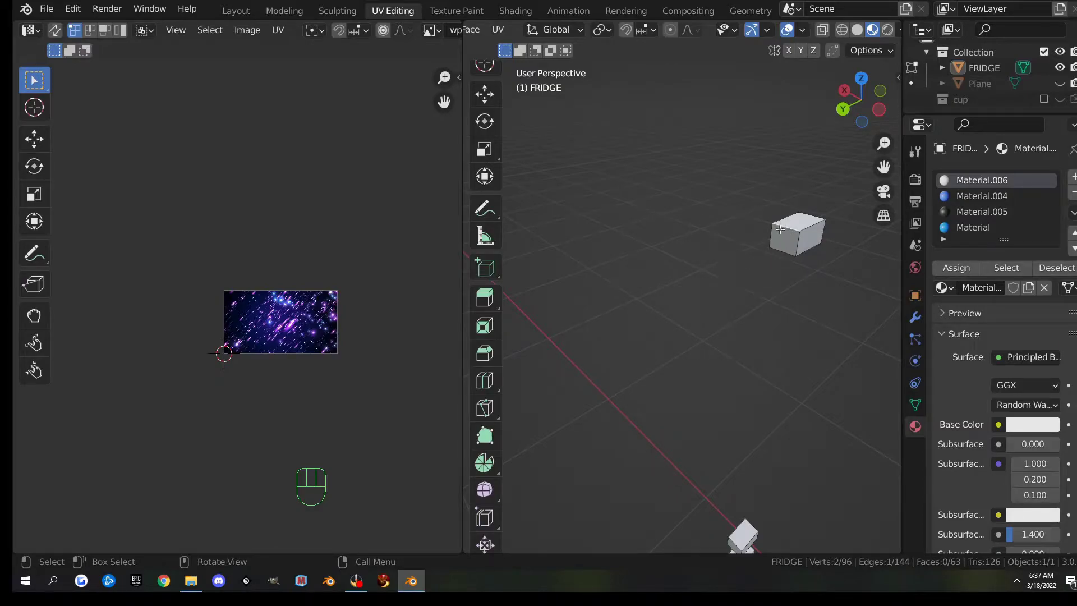
key("KP_Decimal")
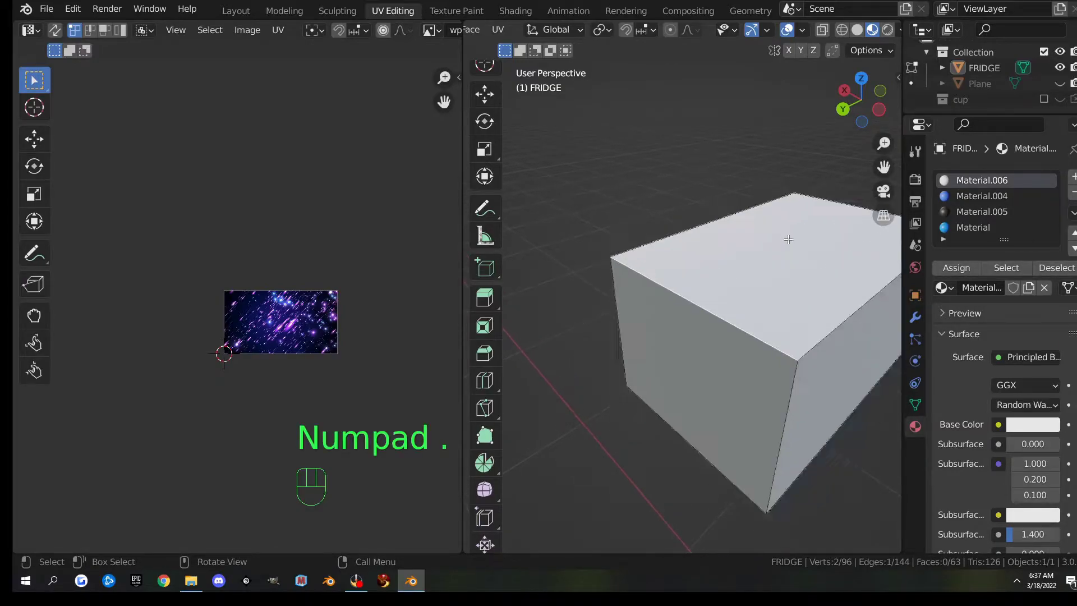
scroll(786, 253, "down", 4)
middle_click_drag(843, 298, 637, 281)
middle_click_drag(728, 401, 546, 301)
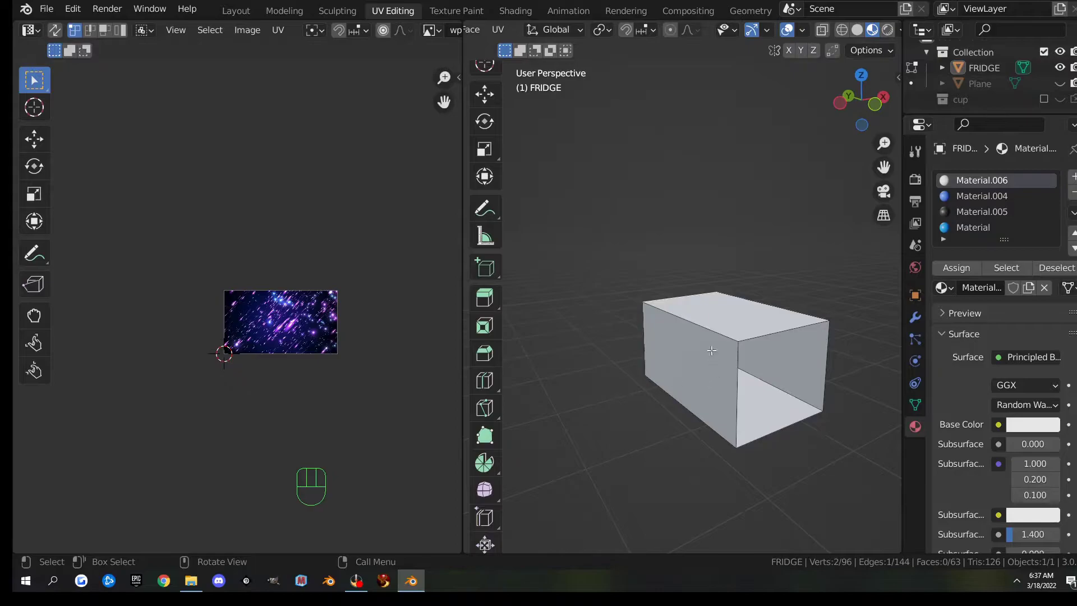
left_click(770, 315, "shift")
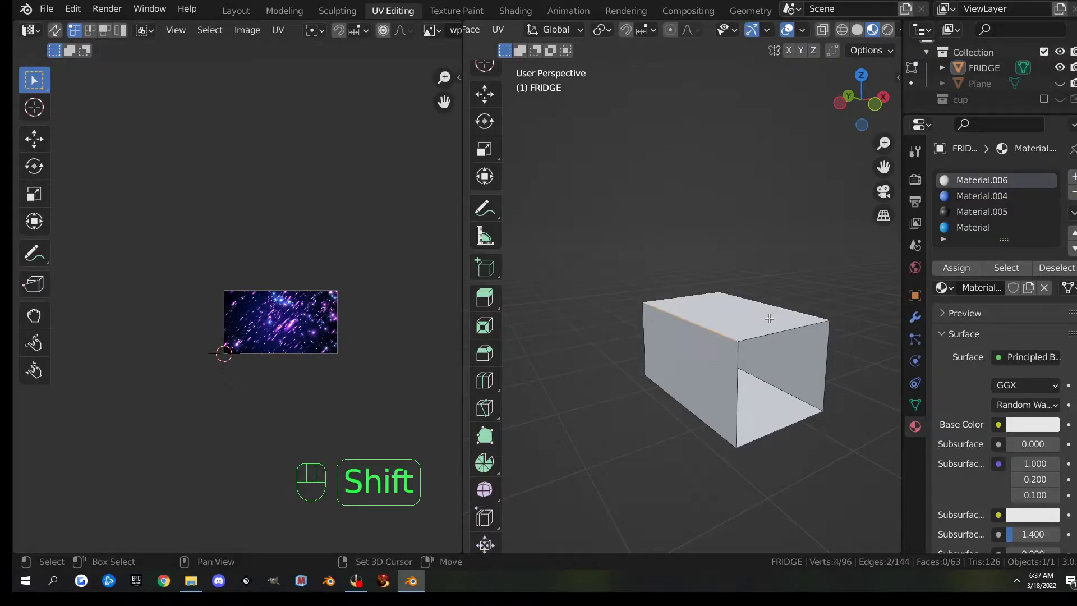
left_click(776, 383, "shift")
left_click(705, 424, "shift")
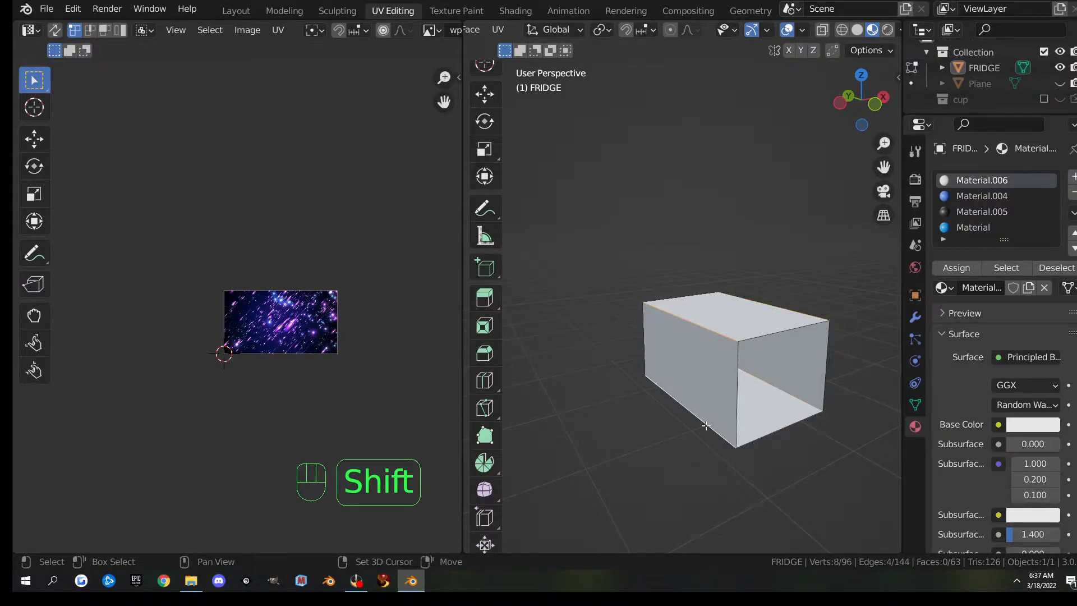
right_click(704, 388)
left_click(699, 377)
Select the four long edges of each of the two middle handle mounting blocks
scroll(695, 376, "down", 5)
middle_click_drag(673, 414, 707, 308, "shift")
scroll(701, 325, "down", 8)
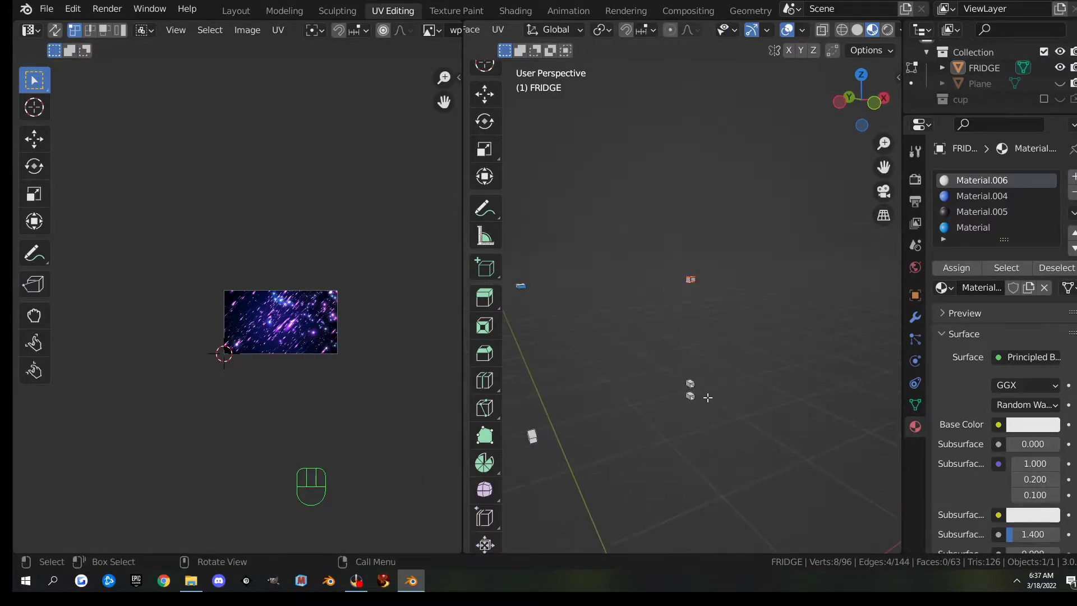
middle_click_drag(705, 449, 695, 385, "shift")
scroll(695, 380, "up", 7)
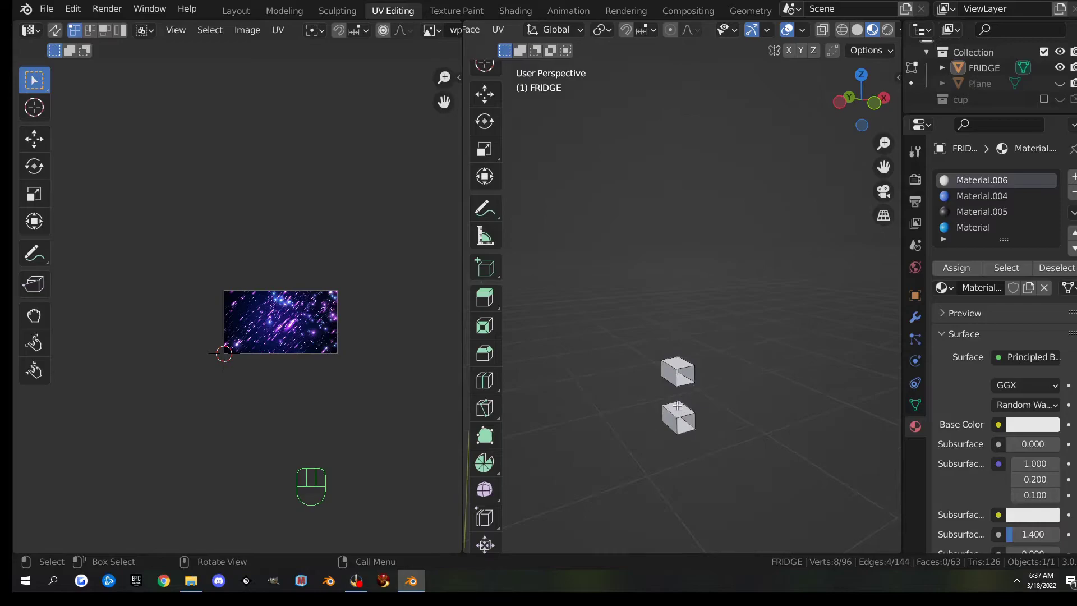
left_click(671, 367)
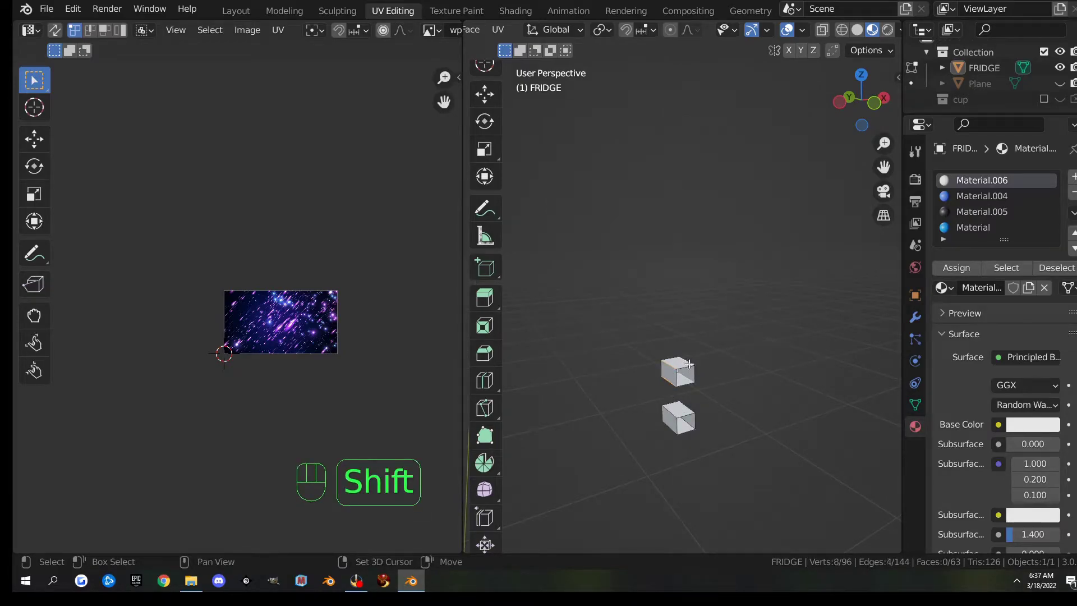
left_click(682, 417, "shift")
Add the four long edges of the lowest handle mounting block and mark seams on all the selected edges
middle_click_drag(721, 486, 687, 95, "shift")
scroll(685, 320, "up", 5)
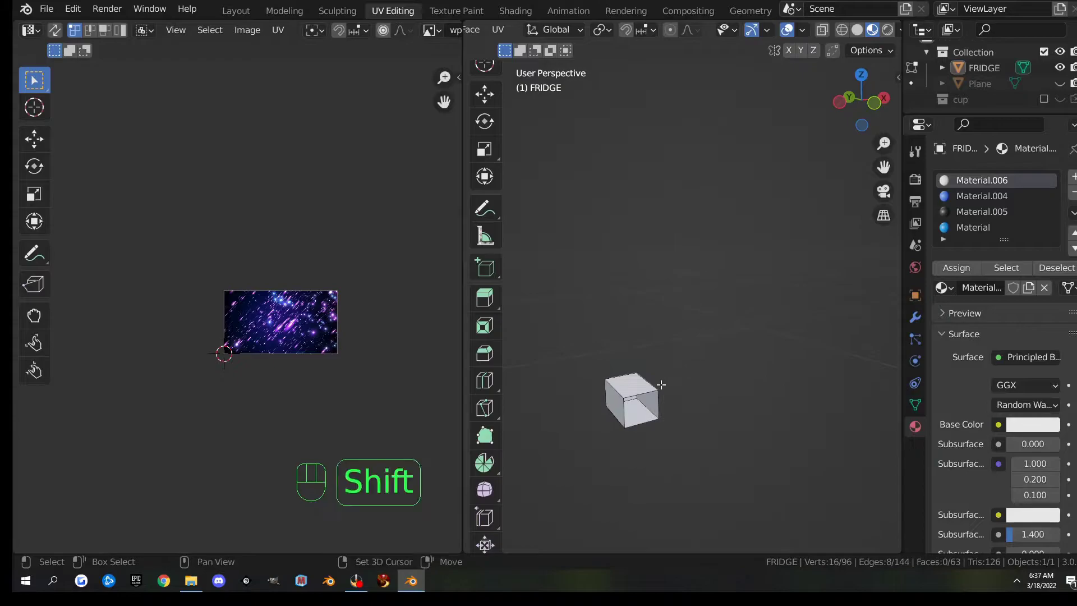
left_click(614, 387, "shift")
left_click(644, 409, "shift")
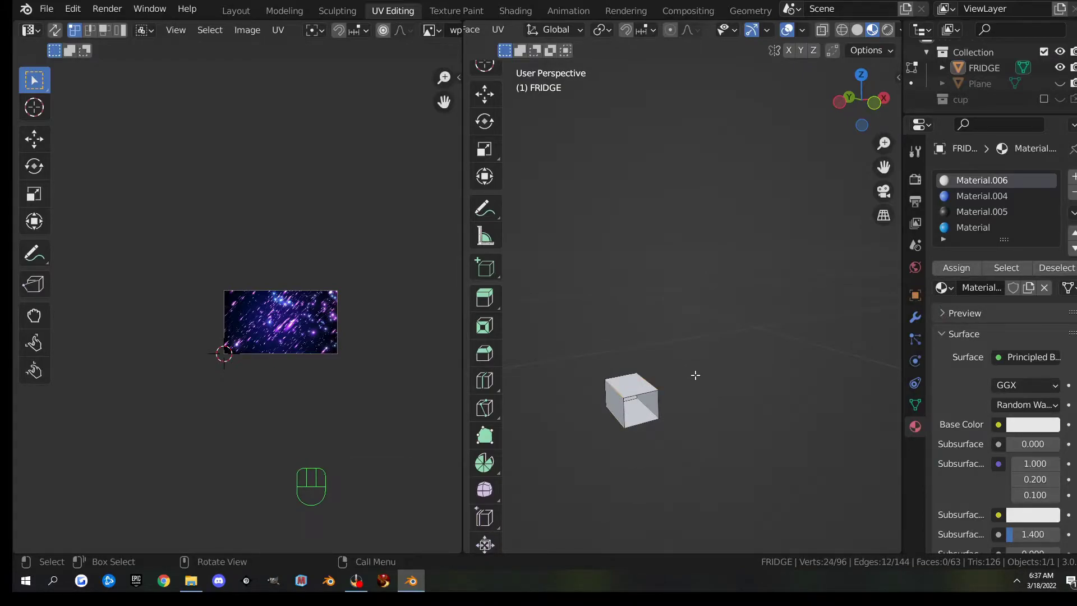
right_click(696, 374)
left_click(684, 372)
scroll(683, 372, "down", 10)
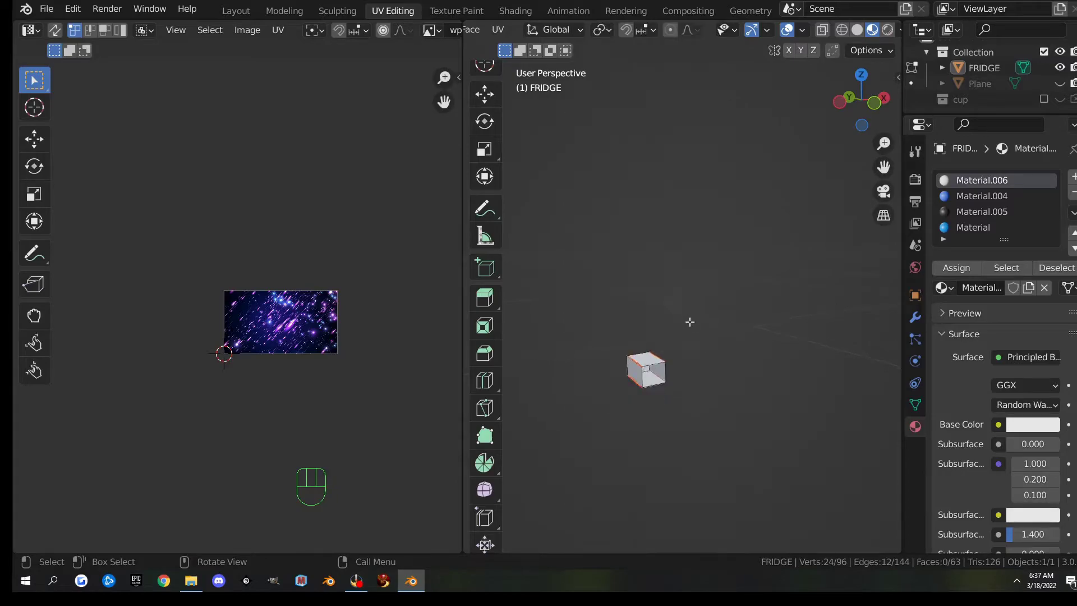
Mark seams on seven edges of the uppermost hinge block, outlining its end faces so it can unfold flat
middle_click_drag(633, 125, 686, 291, "shift")
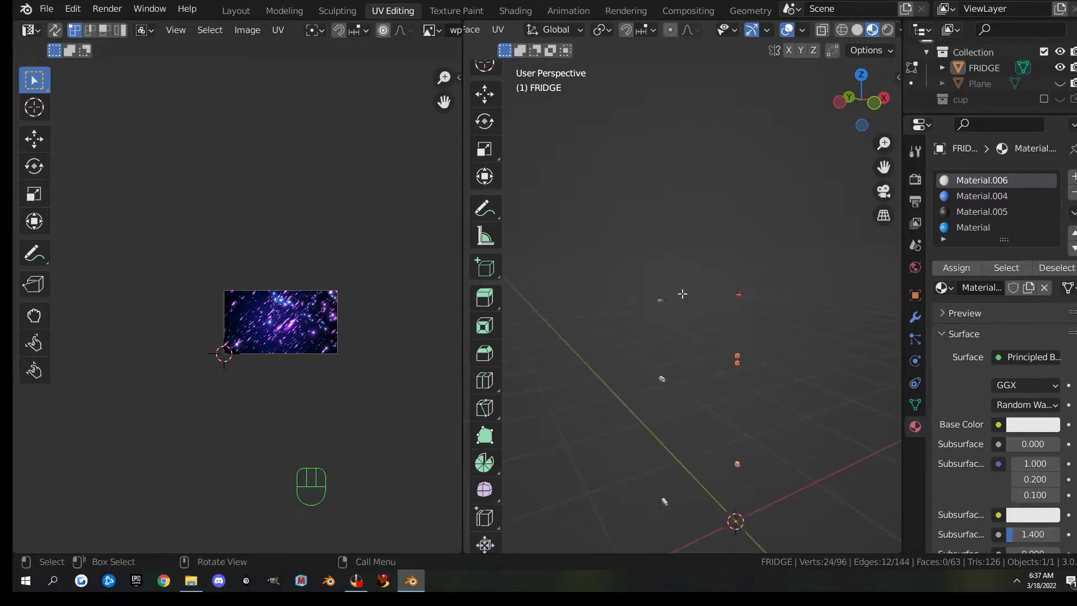
left_click_drag(644, 290, 675, 328)
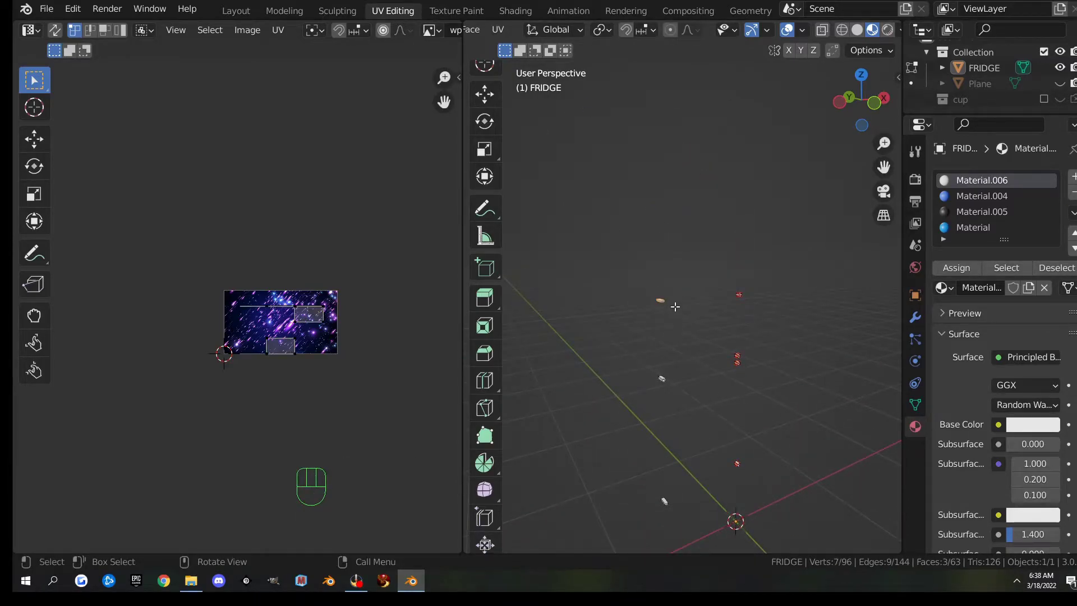
key("KP_Decimal")
scroll(755, 310, "down", 3)
middle_click_drag(703, 291, 697, 318)
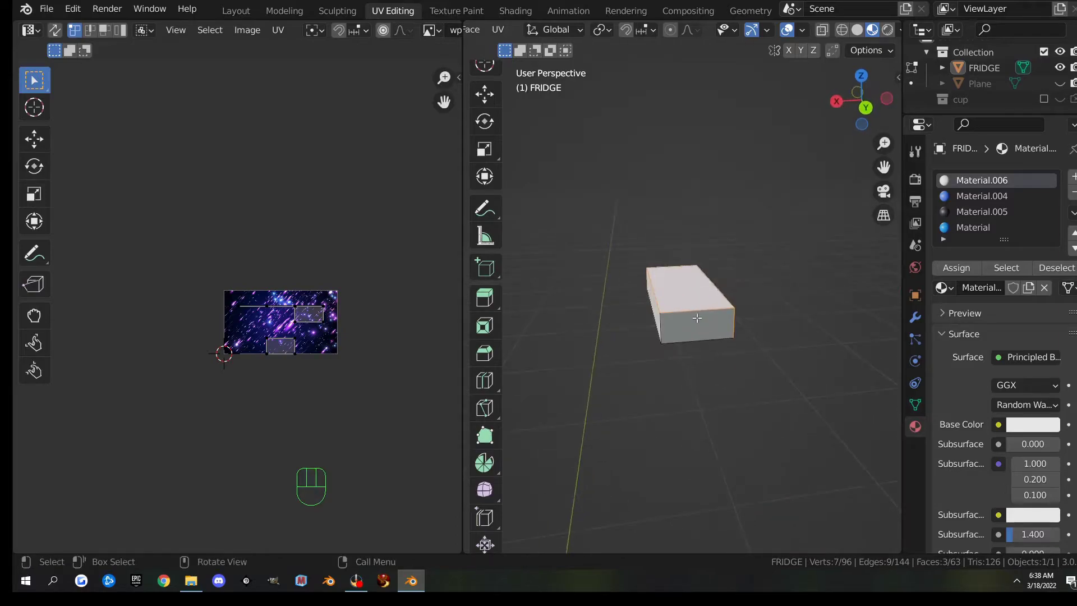
left_click(697, 312)
left_click(695, 340, "shift")
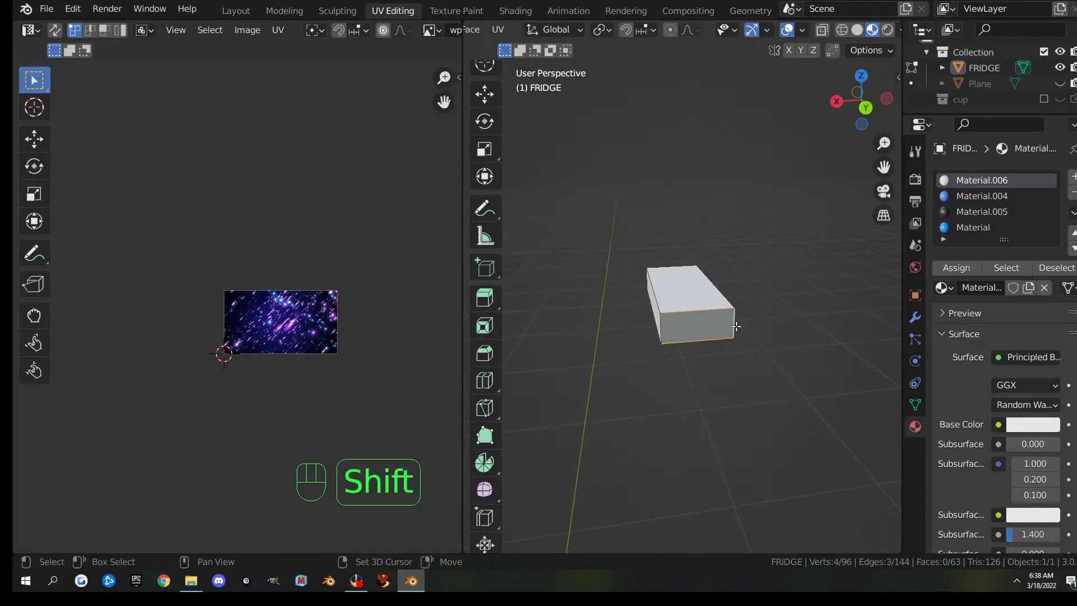
left_click(721, 294, "shift")
left_click(723, 293, "shift")
middle_click_drag(771, 319, 547, 332)
left_click(729, 312, "shift")
left_click(723, 294, "shift")
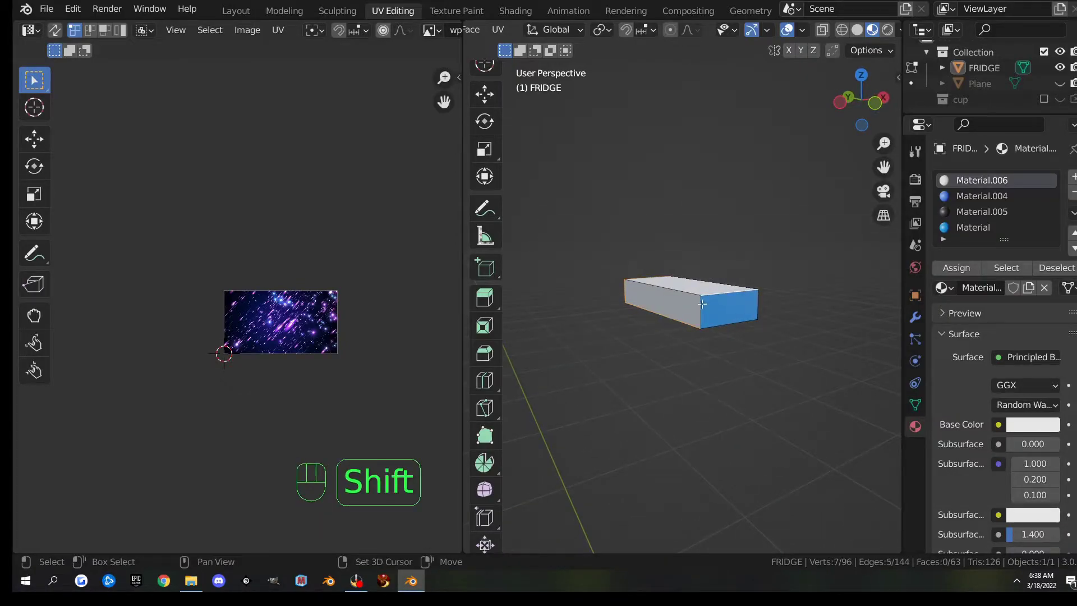
left_click(724, 323, "shift")
middle_click_drag(736, 351, 683, 361)
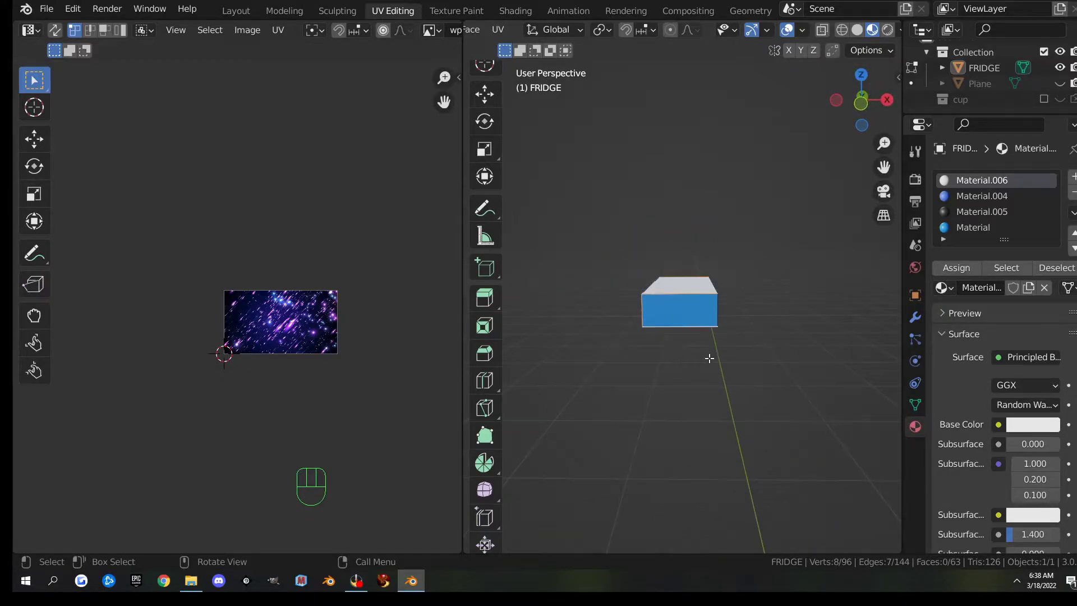
right_click(710, 358)
left_click(710, 359)
Select the four long edges of the middle hinge block
scroll(708, 359, "down", 5)
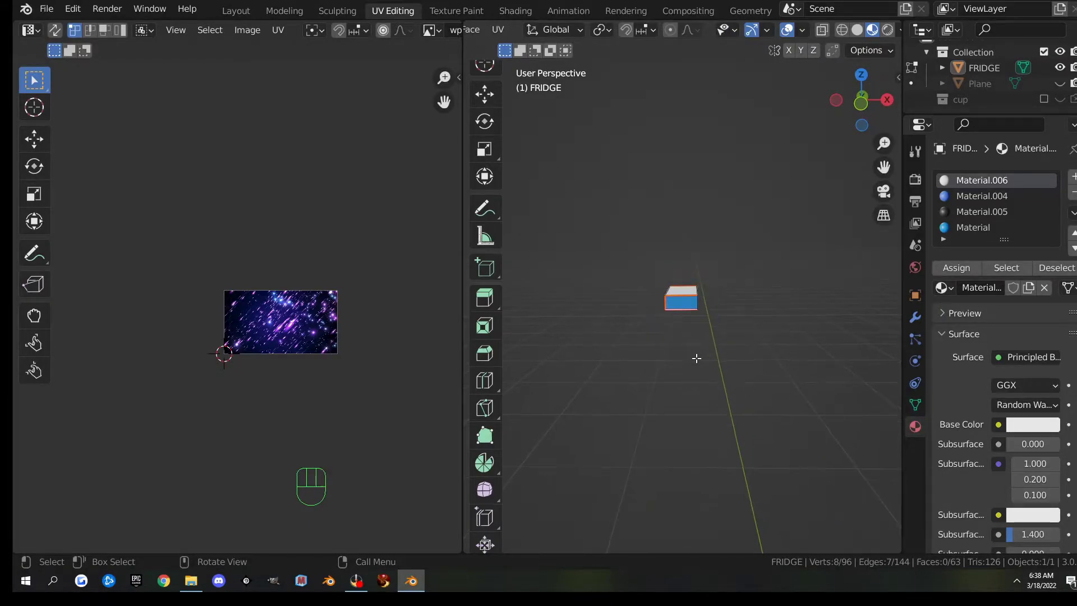
scroll(659, 352, "down", 8)
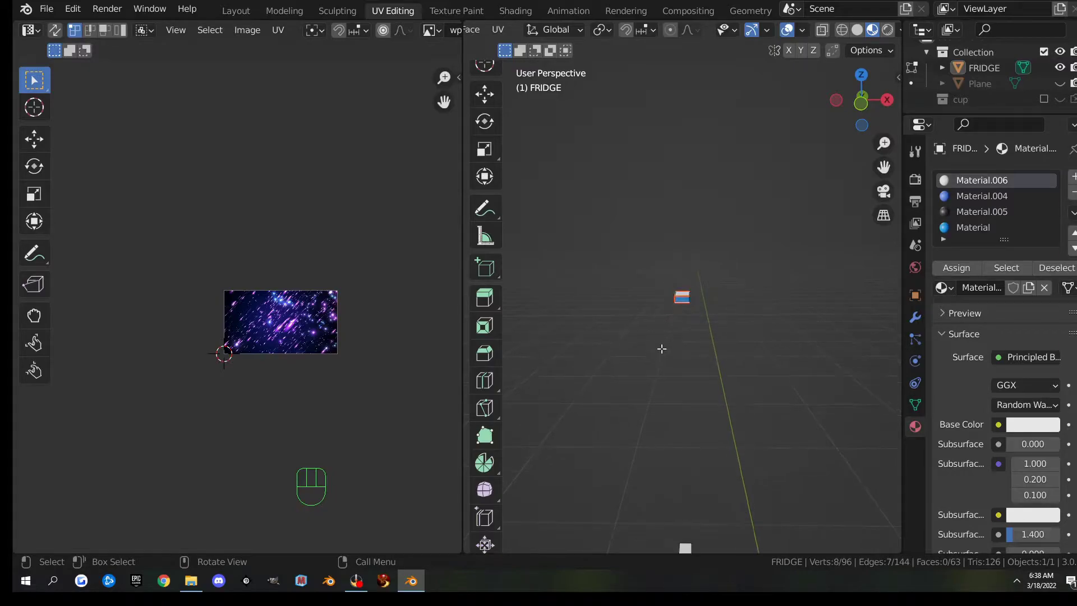
middle_click_drag(671, 488, 650, 368, "shift")
scroll(658, 362, "up", 5)
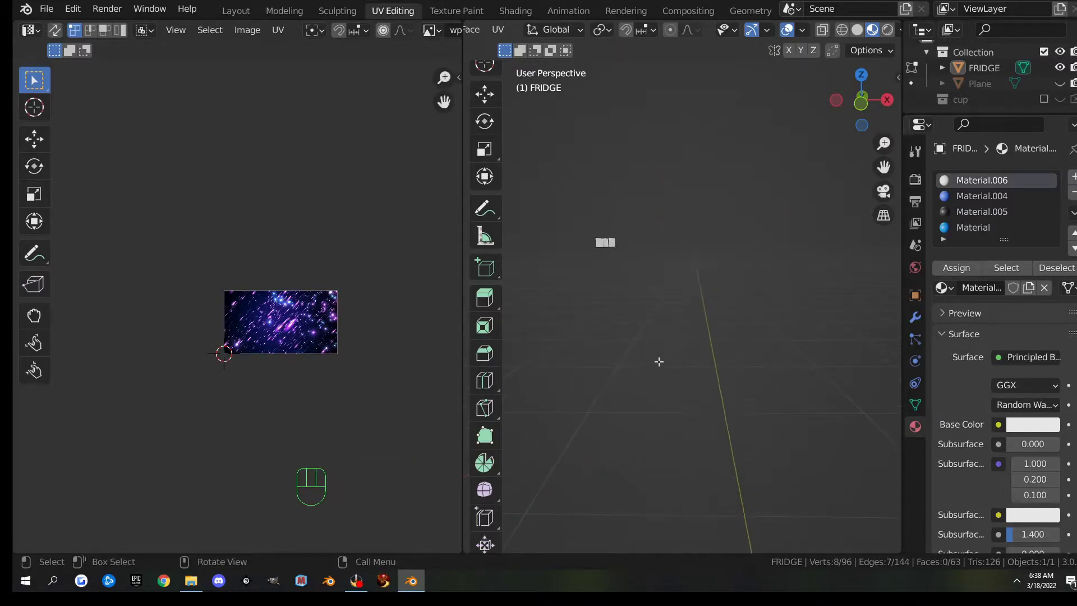
scroll(658, 362, "down", 2)
middle_click_drag(773, 168, 743, 328, "shift")
scroll(741, 327, "up", 3)
middle_click_drag(603, 221, 606, 517, "shift")
middle_click_drag(603, 453, 675, 341)
scroll(680, 463, "up", 4)
scroll(673, 340, "up", 3)
left_click(613, 295)
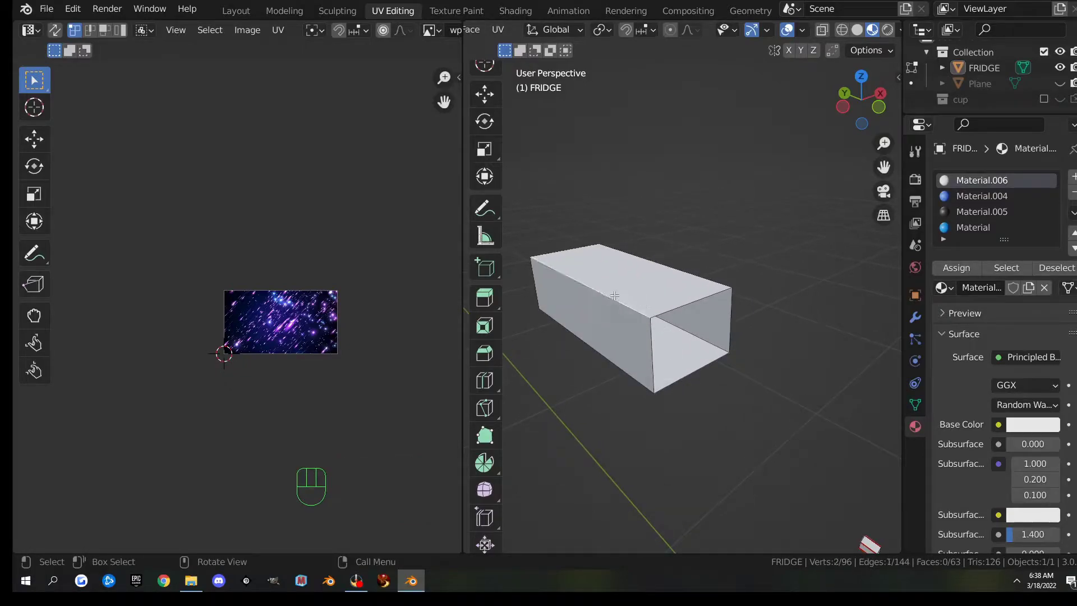
left_click(658, 299, "shift")
left_click(600, 351, "shift")
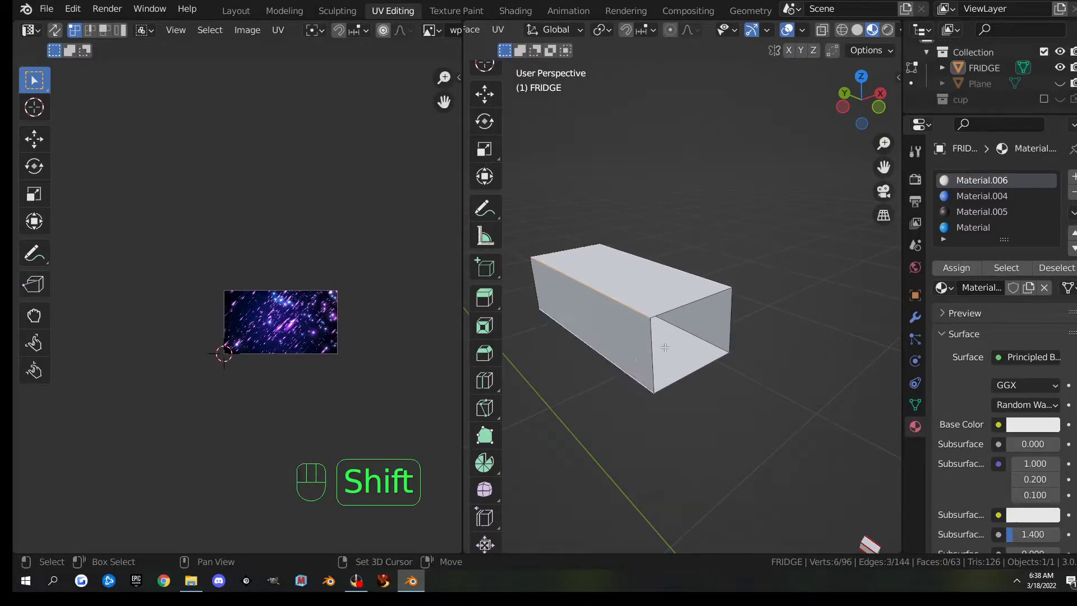
left_click(676, 351, "shift")
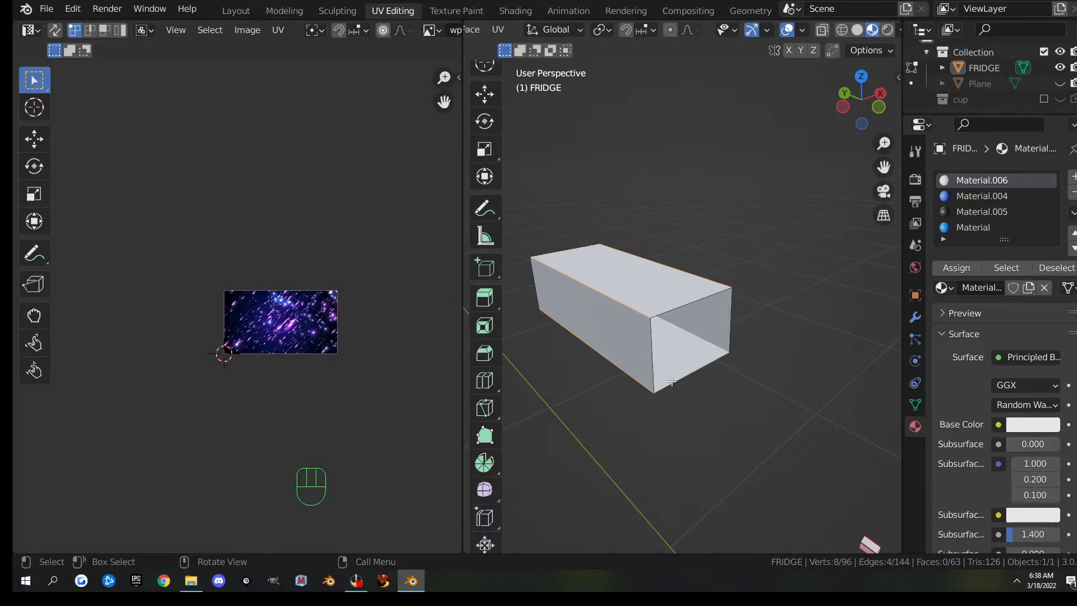
Add the four long edges of the lowest hinge block to the selection and mark all eight edges as seams
middle_click_drag(665, 412, 747, 82, "shift")
scroll(685, 338, "up", 4)
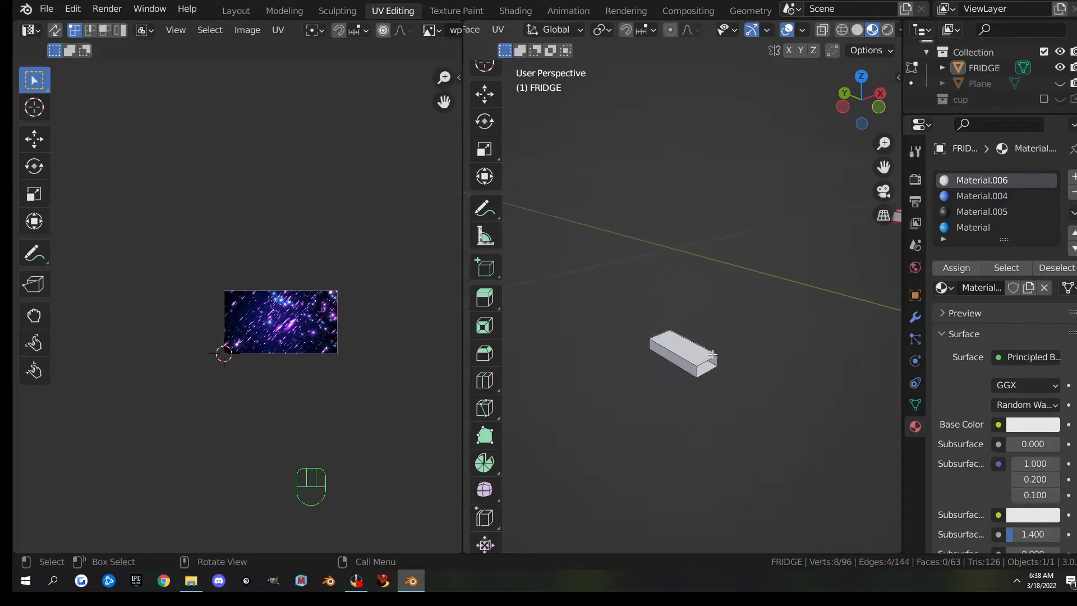
left_click(699, 353, "shift")
left_click(711, 367, "shift")
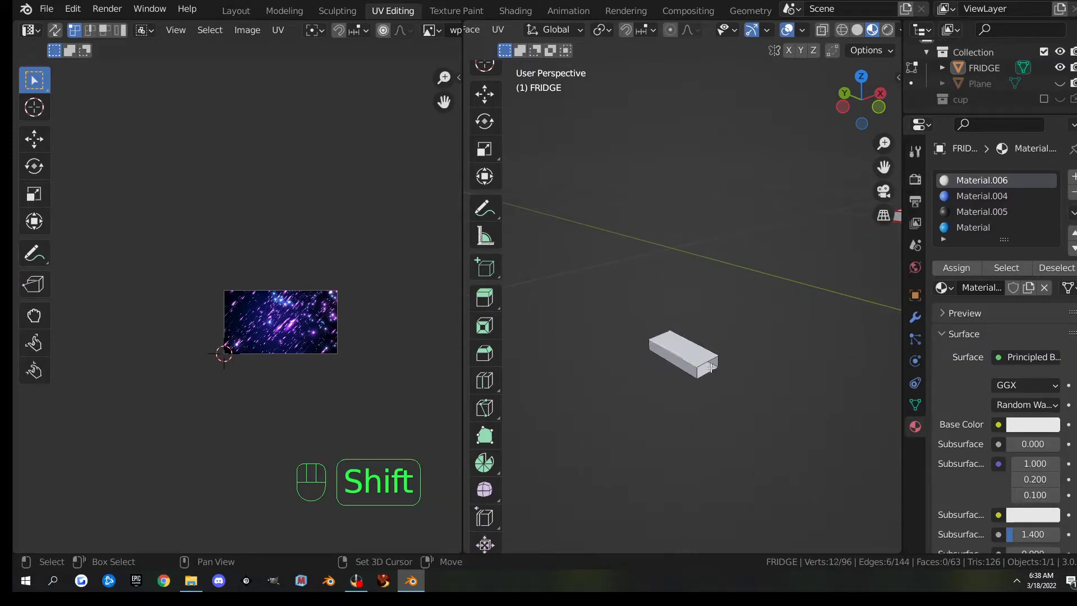
left_click(680, 371, "shift")
right_click(715, 363)
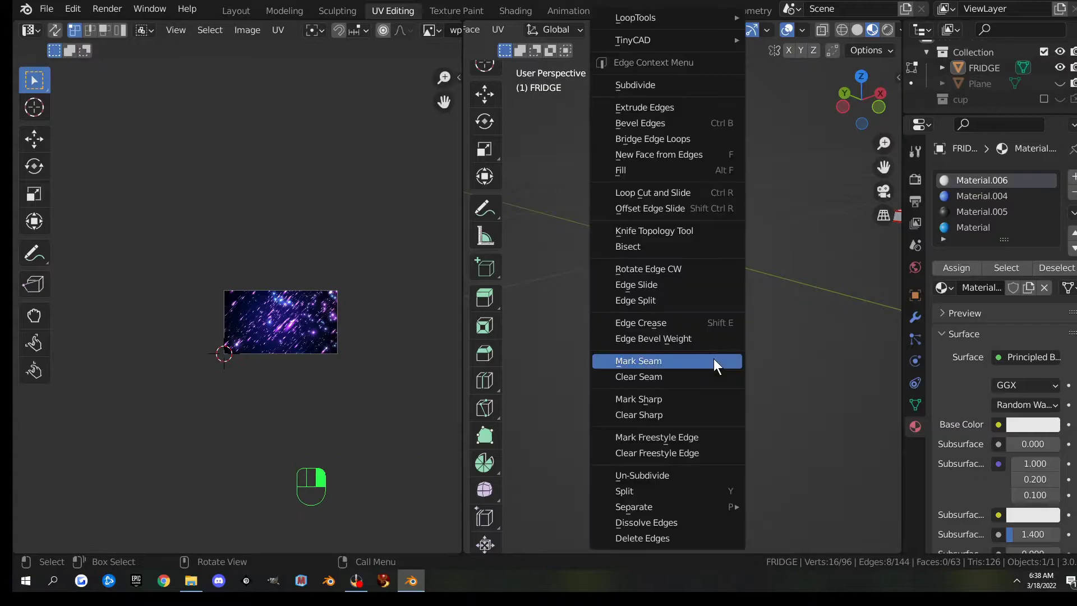
left_click(702, 362)
Select all the isolated mounting and hinge blocks and UV unwrap them
scroll(749, 292, "down", 6)
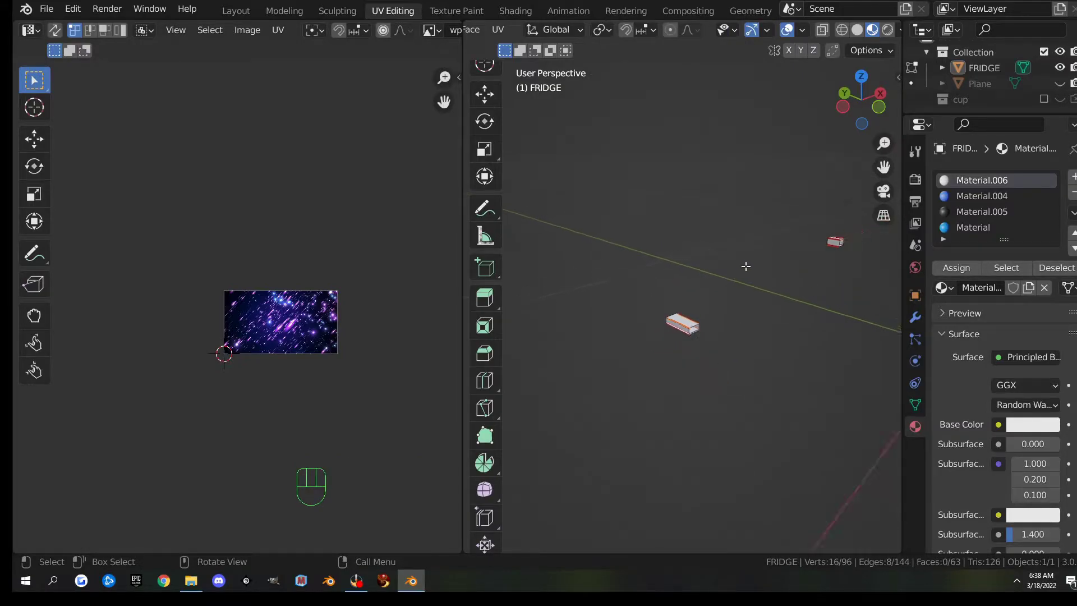
middle_click_drag(715, 216, 678, 333, "shift")
scroll(678, 333, "up", 3)
scroll(678, 332, "down", 2)
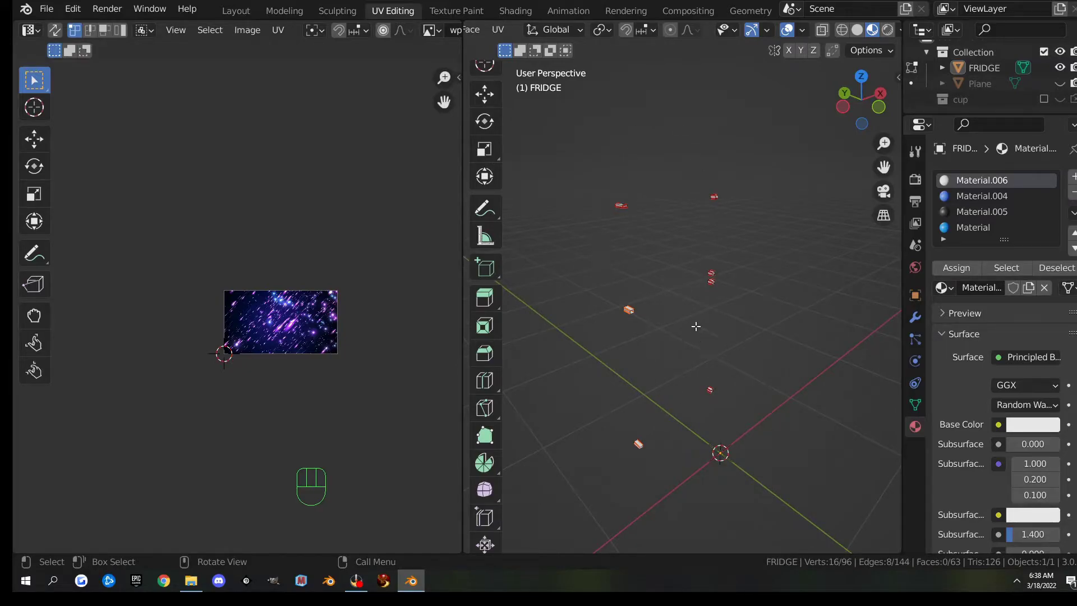
key("a")
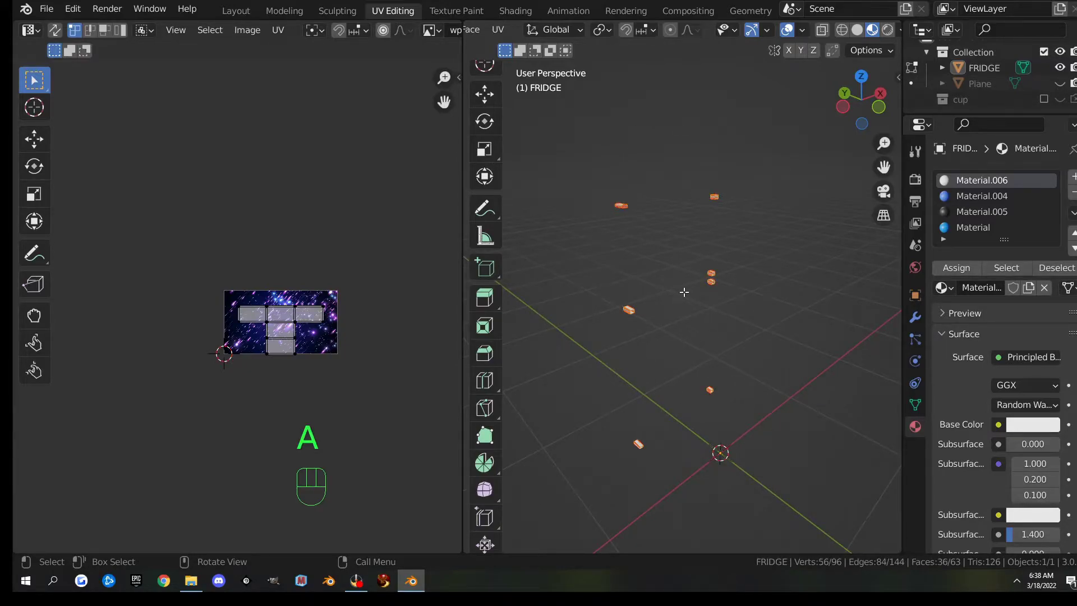
key("u")
left_click(684, 292)
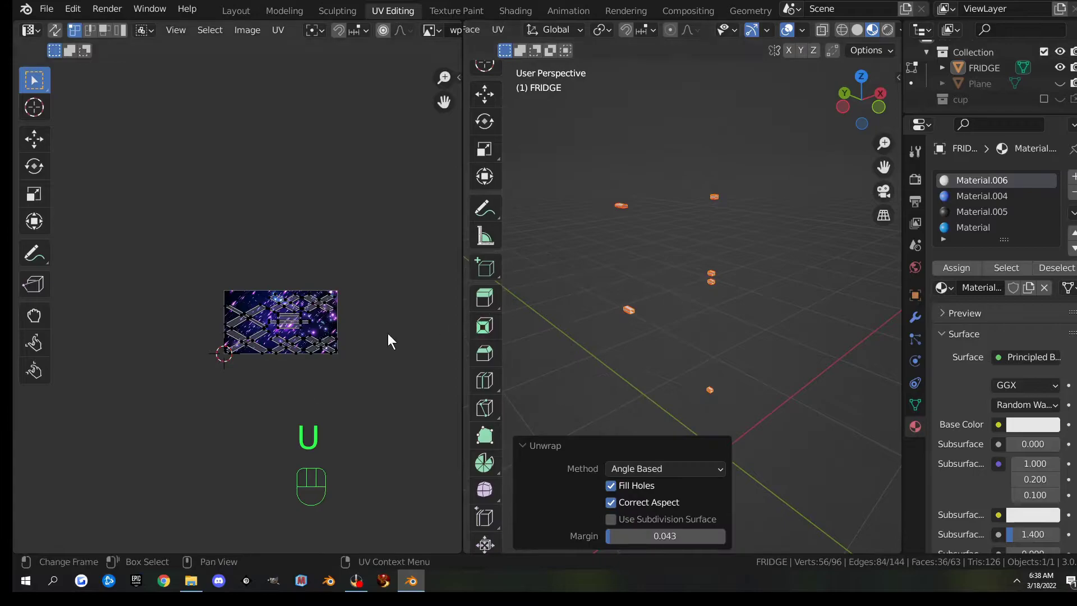
Examine the unwrapped islands of the small blocks over the image
scroll(354, 355, "up", 5)
scroll(342, 355, "up", 2)
scroll(303, 363, "down", 4)
middle_click_drag(366, 348, 317, 325, "shift")
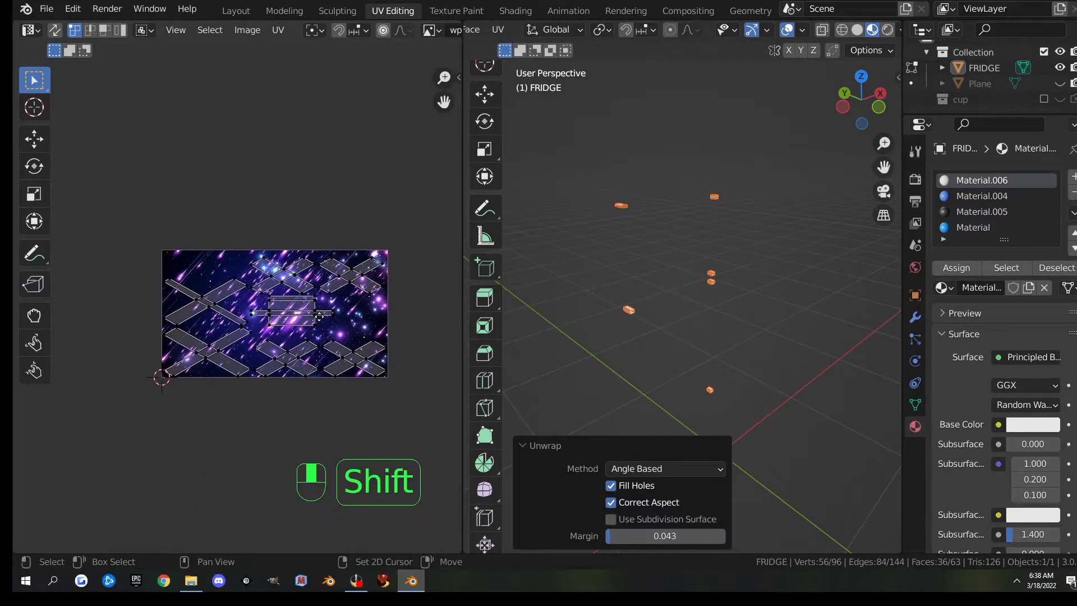
scroll(333, 300, "up", 4)
scroll(325, 323, "down", 5)
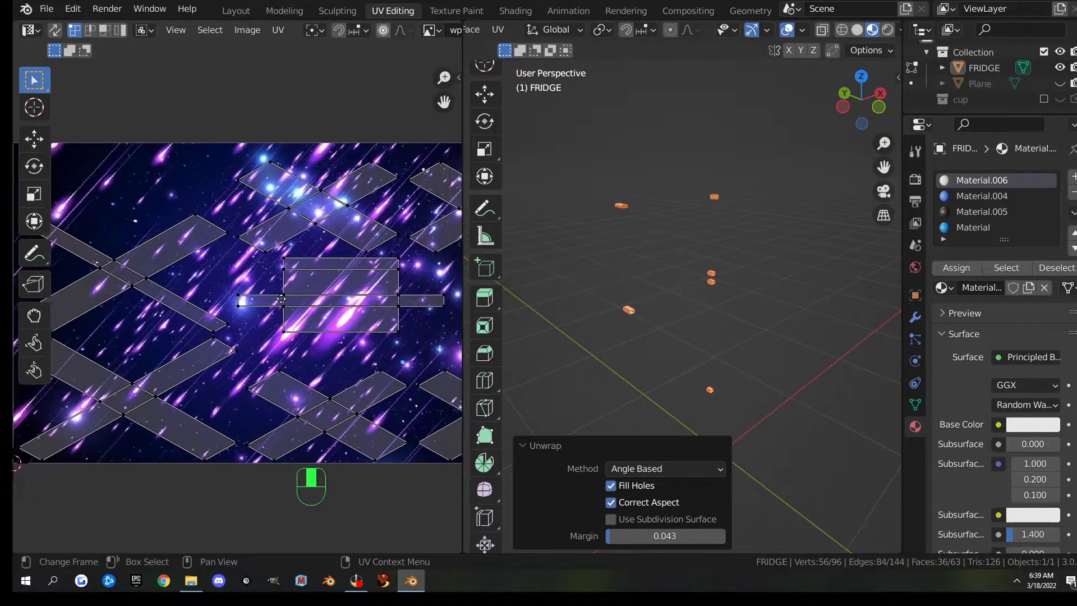
scroll(296, 309, "up", 3)
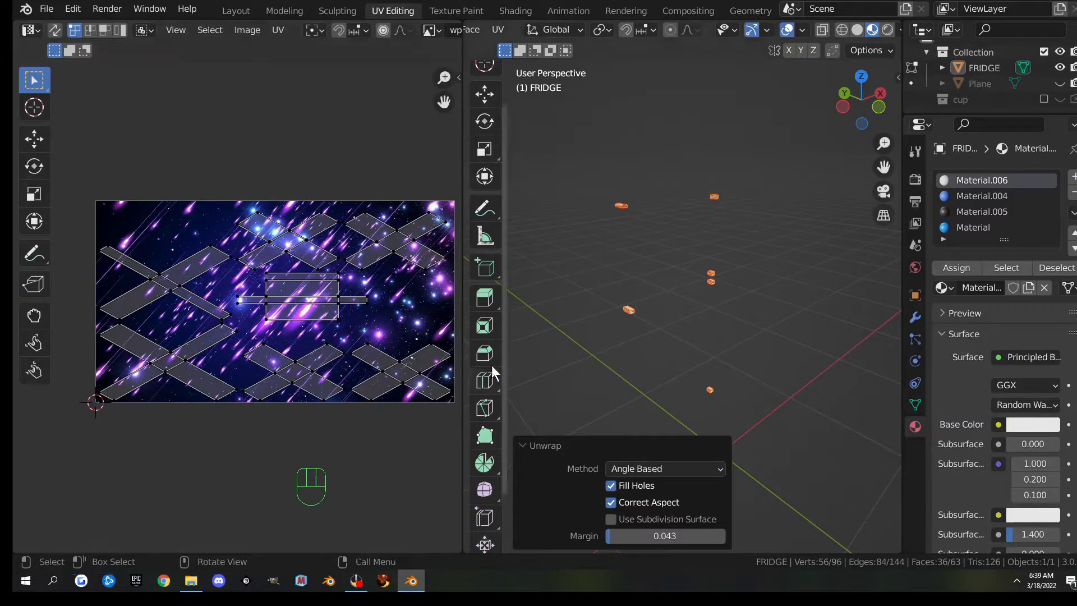
Reveal the hidden parts of the fridge mesh
scroll(693, 198, "down", 4)
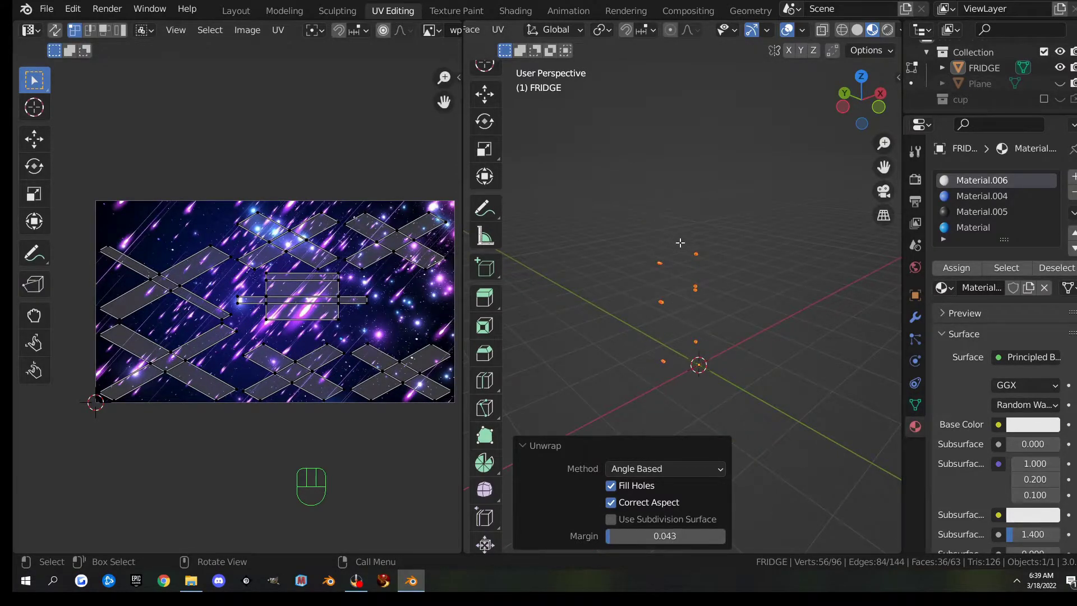
key("alt+h")
middle_click_drag(668, 262, 753, 278)
scroll(752, 278, "up", 7)
scroll(748, 279, "down", 6)
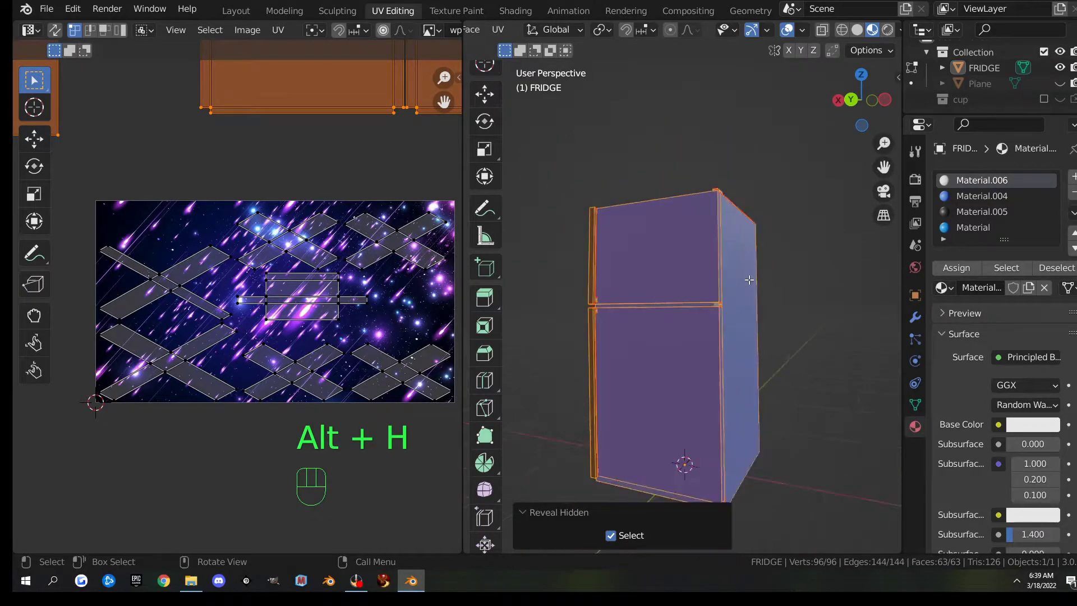
Move the small blocks' UV islands off the image to the empty area below it
scroll(371, 310, "down", 4)
left_click_drag(175, 265, 371, 355)
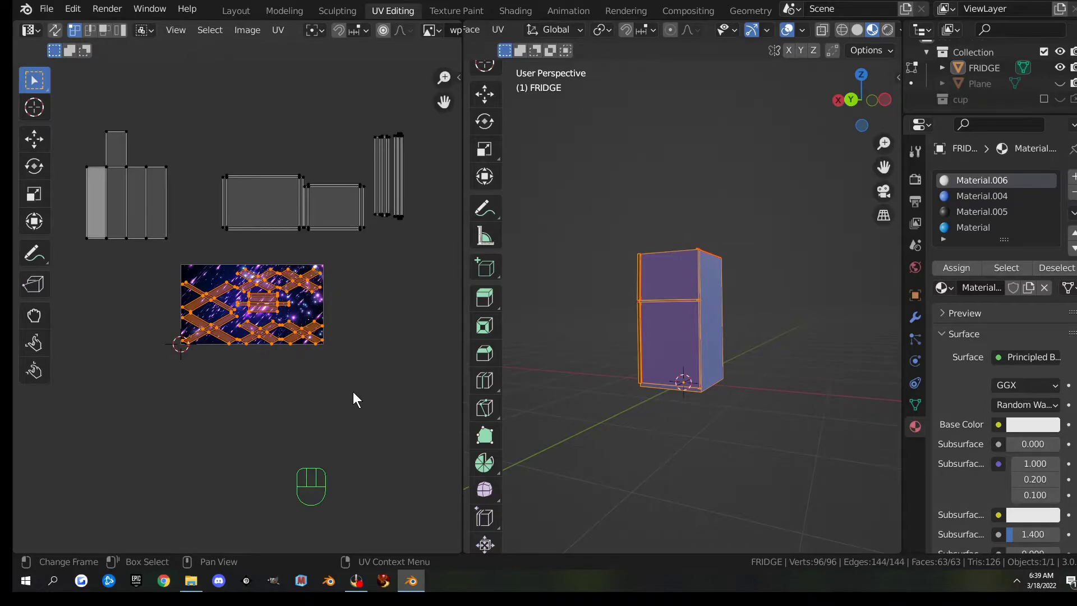
key("g")
left_click(438, 465)
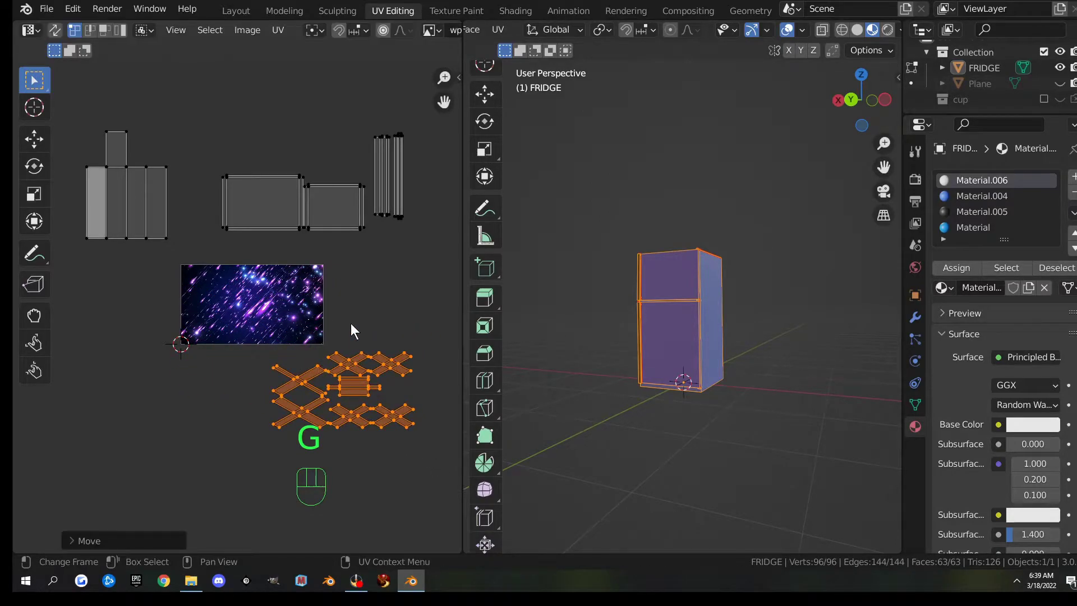
middle_click_drag(356, 306, 377, 320, "shift")
scroll(357, 304, "up", 3)
scroll(348, 300, "down", 2)
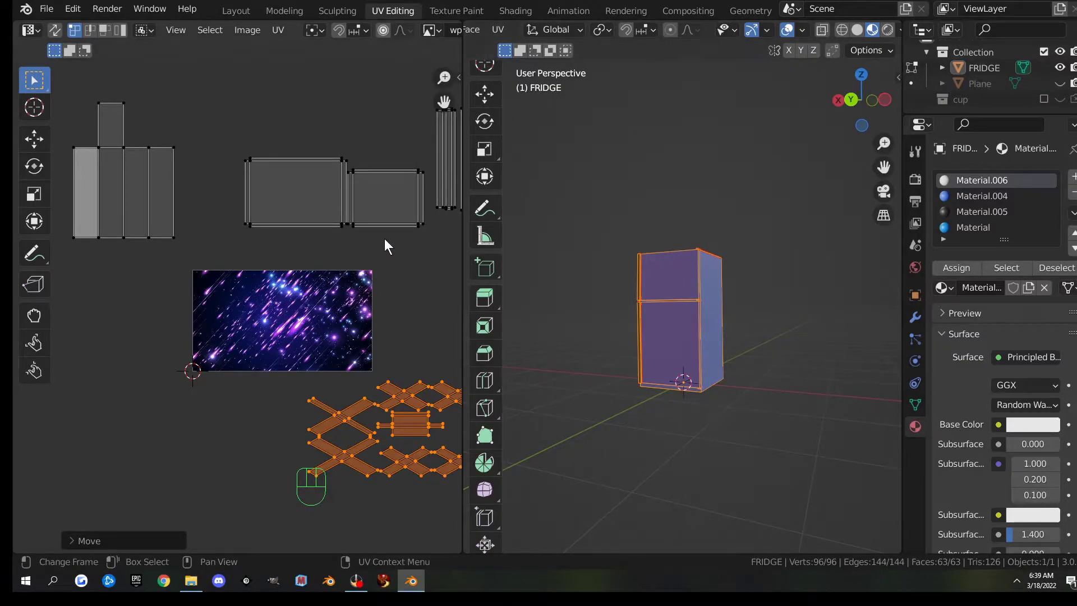
middle_click_drag(385, 241, 287, 247)
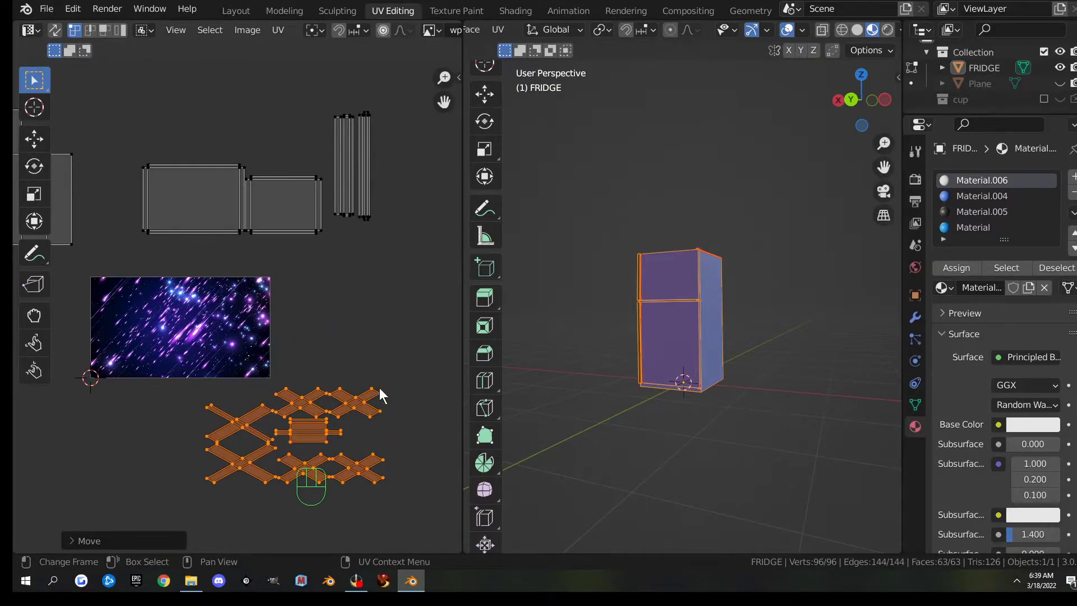
middle_click_drag(312, 329, 361, 360, "shift")
middle_click_drag(280, 306, 310, 326, "shift")
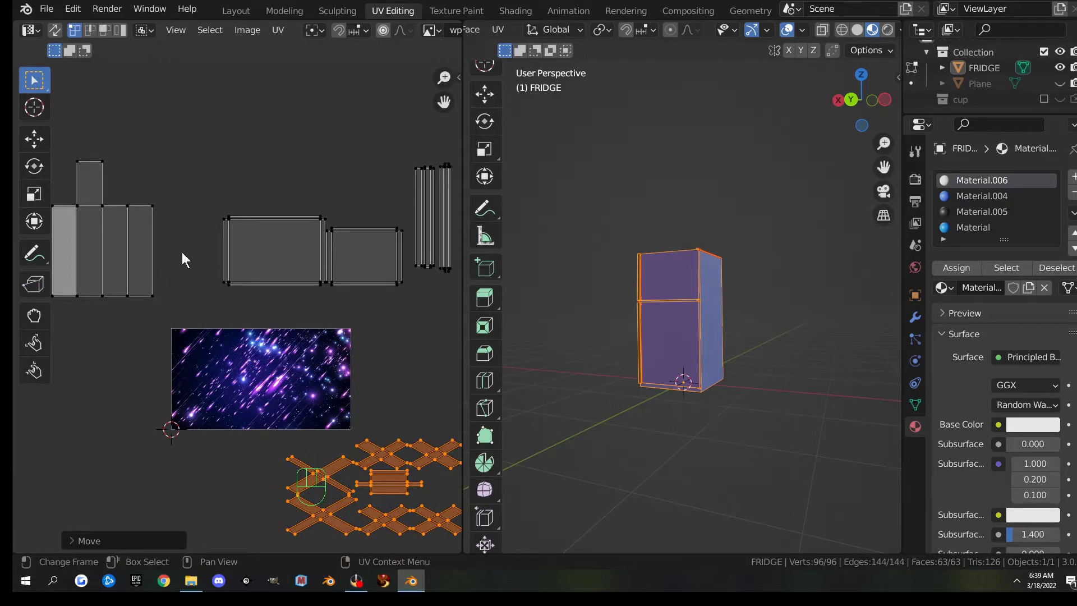
Select all of the fridge's UV islands and scale them down together to about 0.6
scroll(97, 227, "down", 2)
left_click_drag(87, 192, 426, 481)
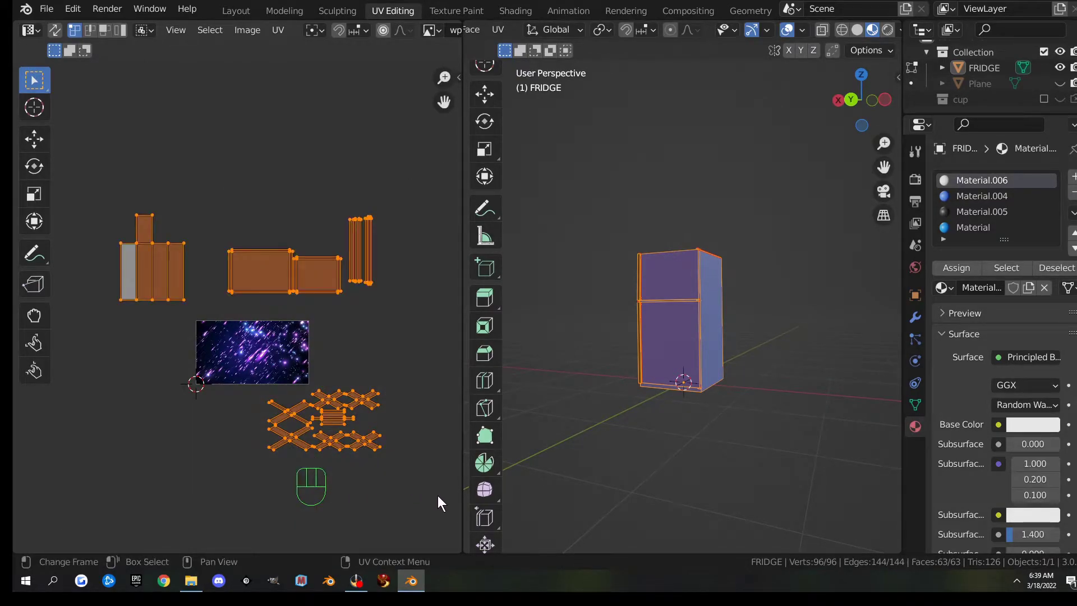
key("s")
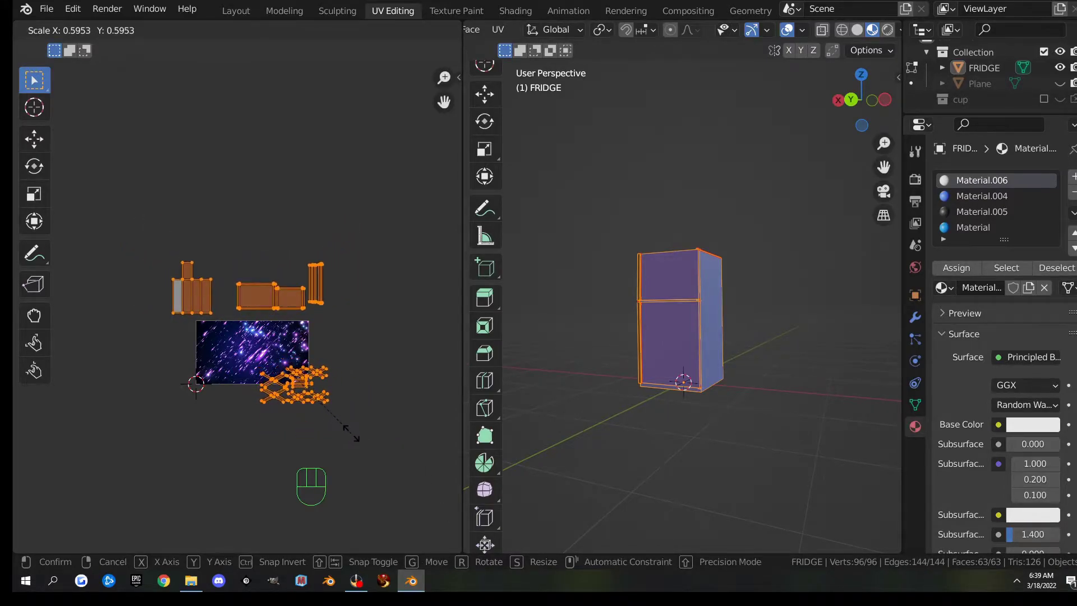
left_click(342, 429)
middle_click_drag(243, 412, 309, 396, "shift")
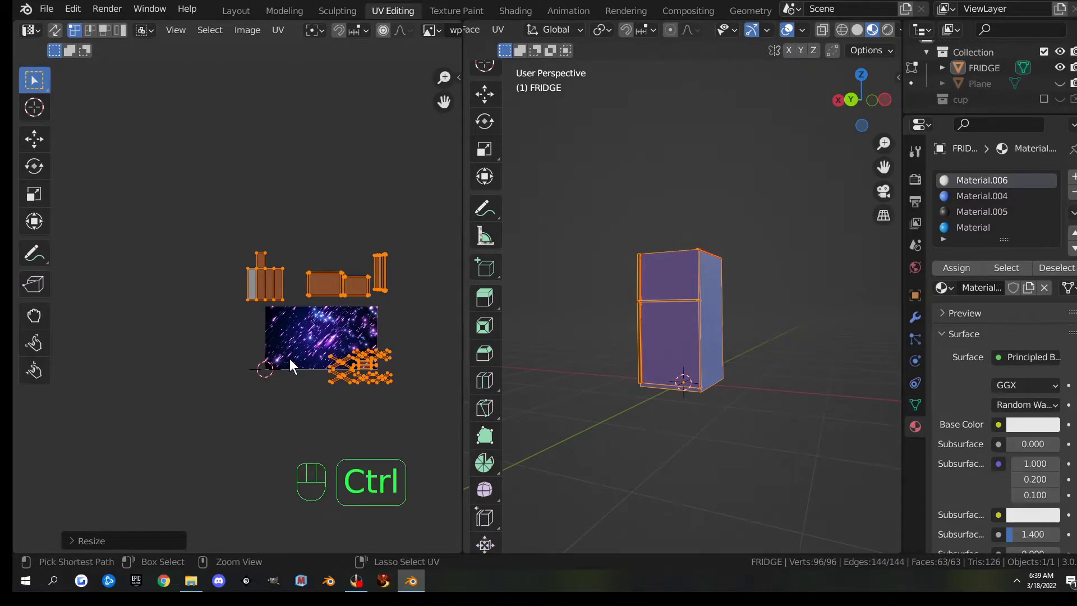
Maximize the UV editor and move the fridge body's island onto the left half of the image
key("ctrl+space")
scroll(583, 406, "up", 4)
middle_click_drag(637, 355, 452, 325, "shift")
scroll(453, 322, "up", 3)
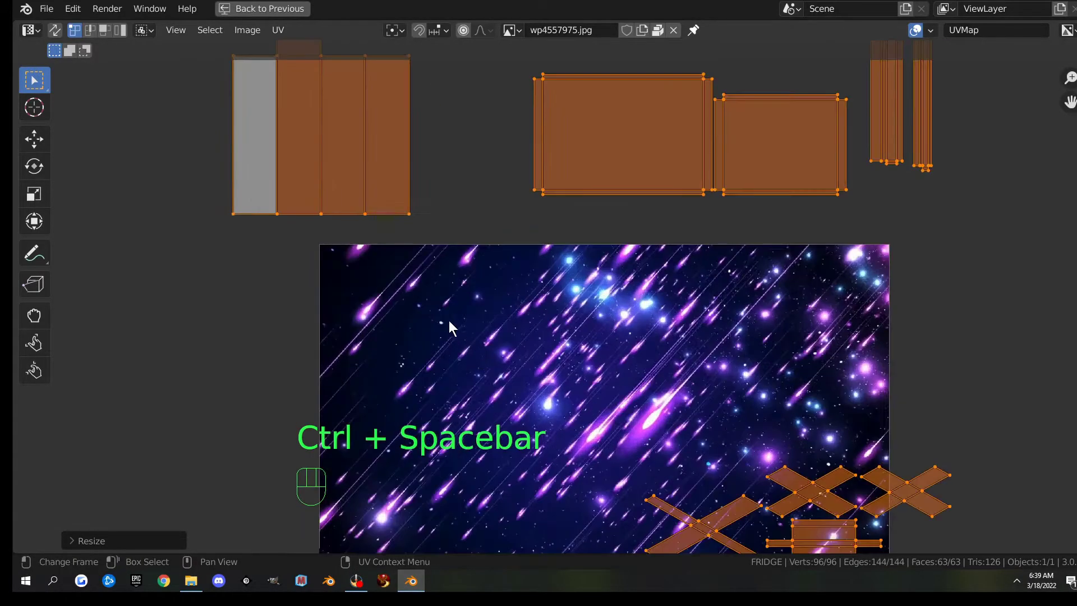
scroll(448, 319, "down", 3)
left_click_drag(375, 115, 469, 308)
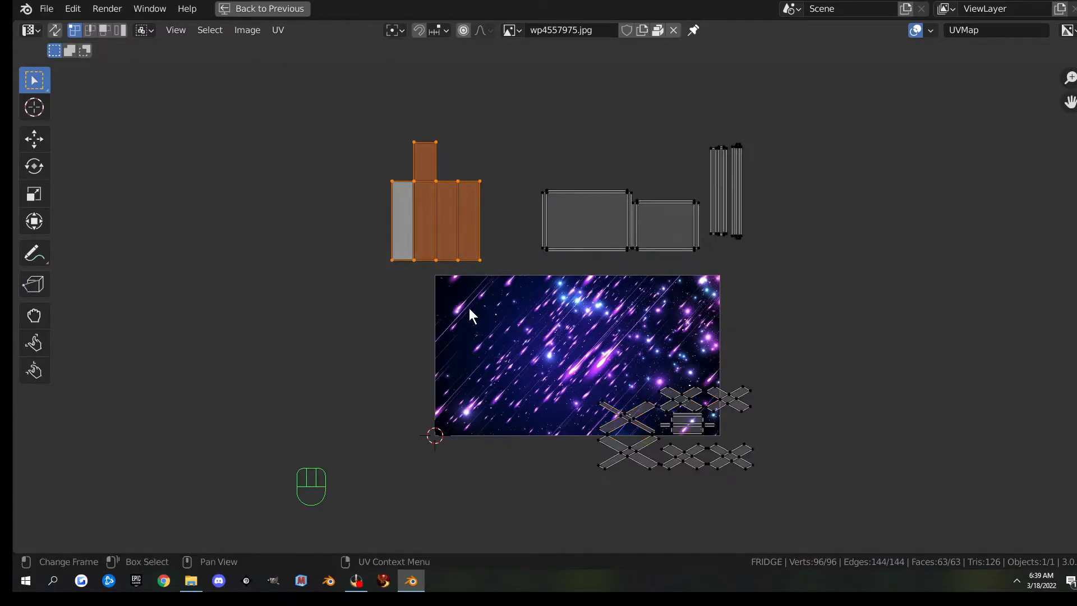
key("g")
left_click(536, 455)
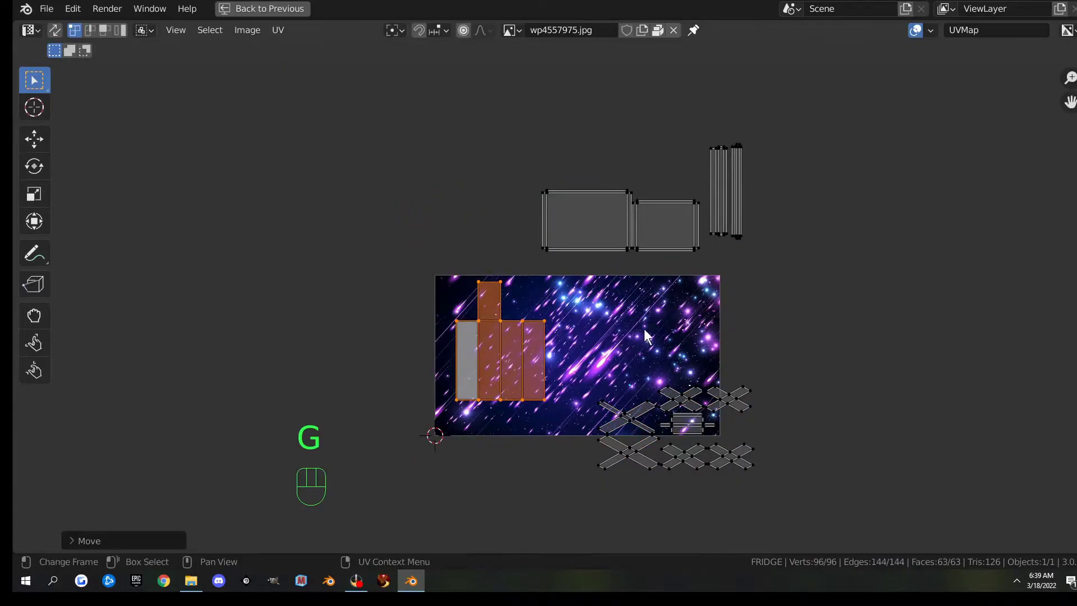
Unlink the starfield image from the UV editor and frame the empty UV square
left_click(674, 30)
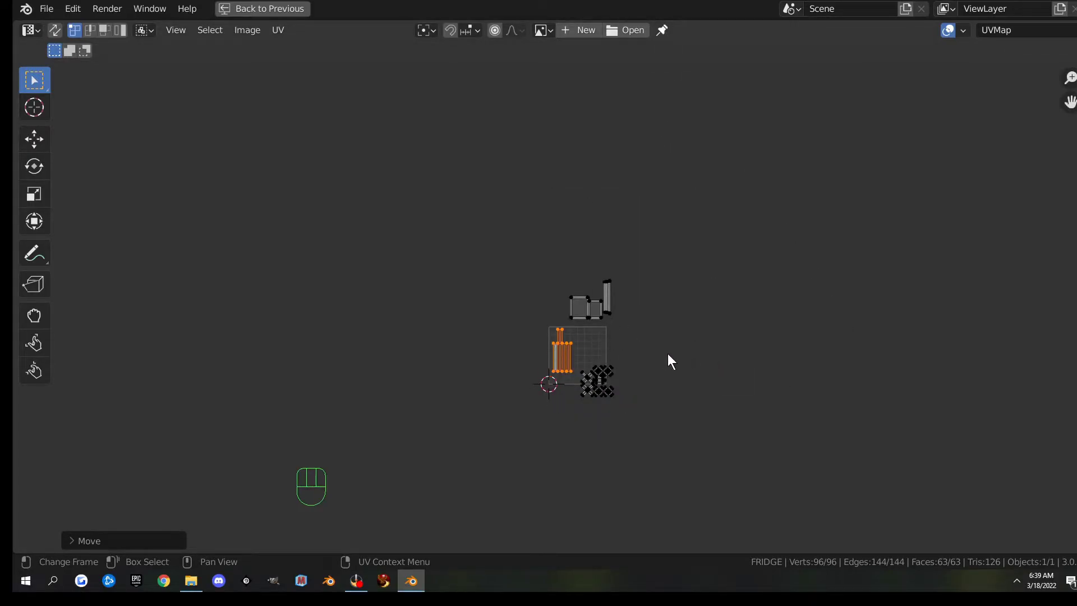
scroll(628, 358, "up", 4)
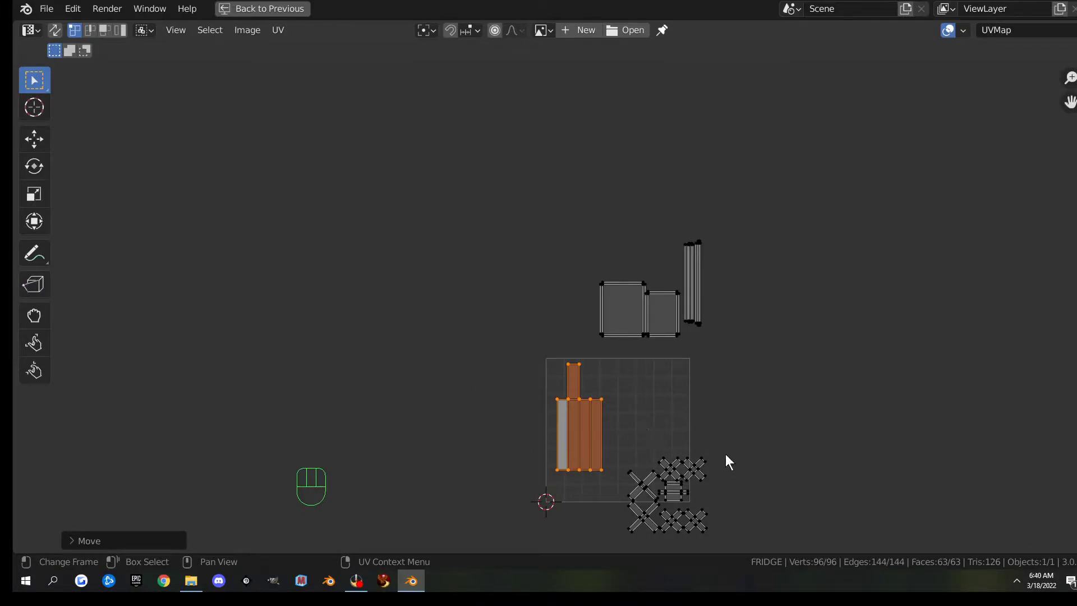
middle_click_drag(725, 453, 588, 353, "shift")
scroll(557, 344, "up", 4)
middle_click_drag(378, 277, 483, 287, "shift")
scroll(484, 287, "down", 3)
Stretch the fridge body's UV island along X by about 3.2
left_click_drag(397, 203, 505, 391)
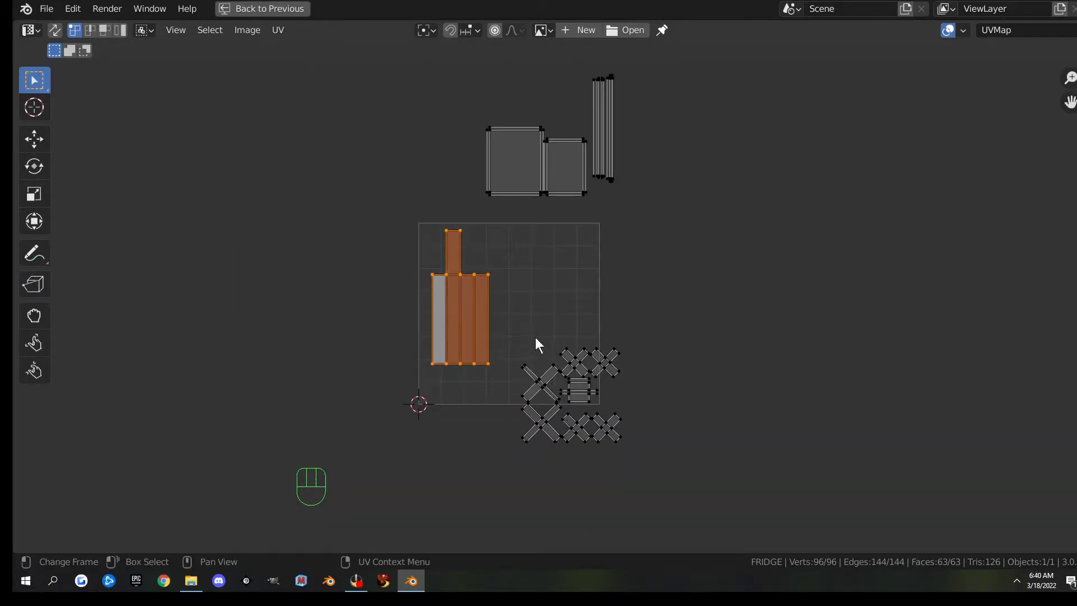
key("s")
key("x")
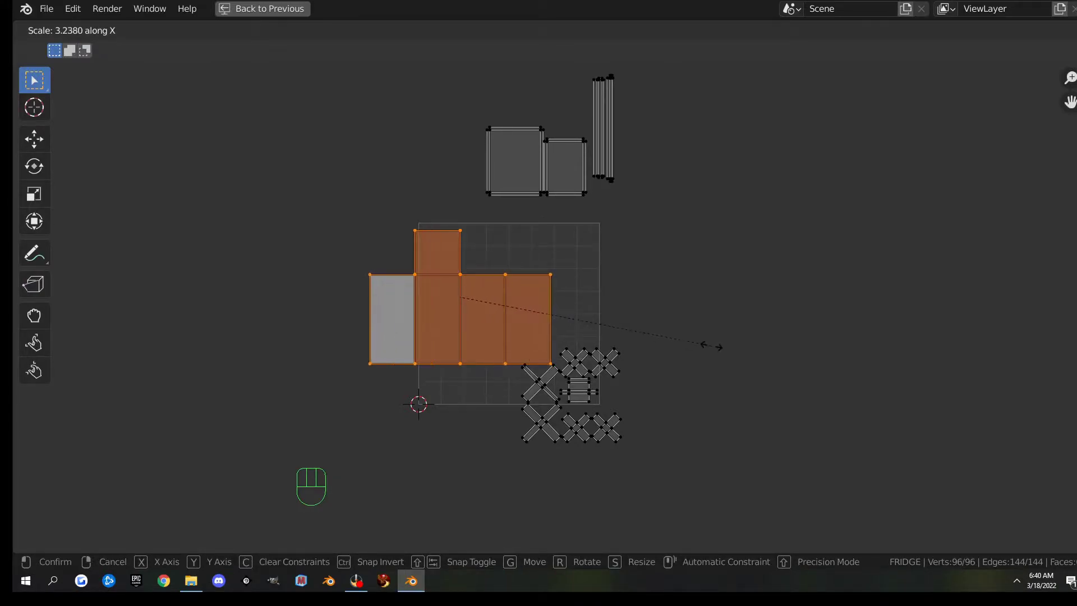
left_click(710, 347)
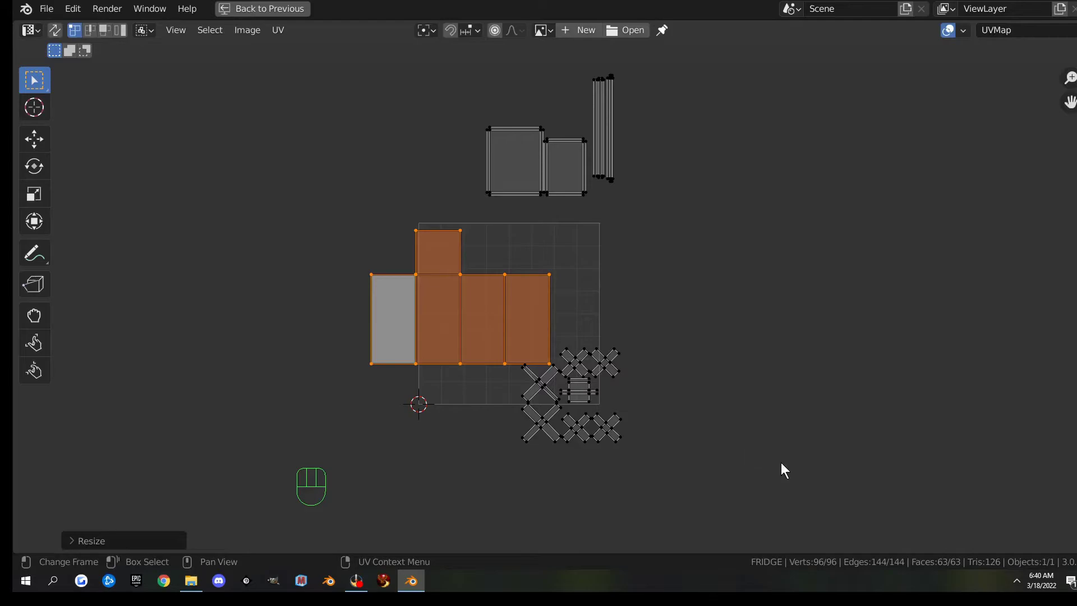
Scale the body island down evenly to roughly half size and move it into the UV square's lower left area
key("s")
left_click(628, 390)
key("g")
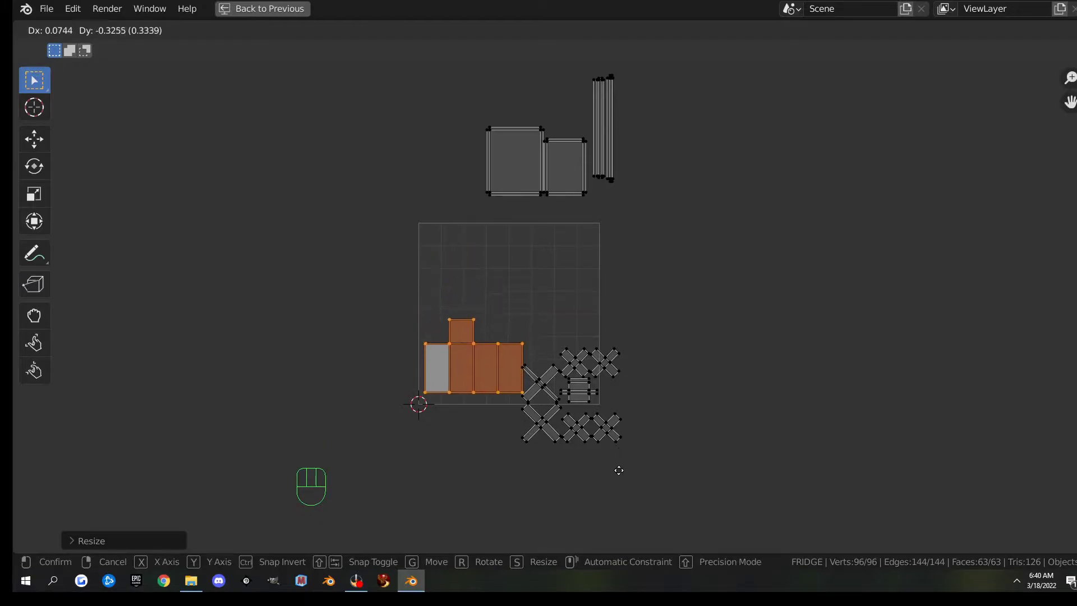
left_click(567, 473)
Move the small blocks' UV islands out of the UV square to the empty area on its right
left_click_drag(477, 302, 650, 506)
key("g")
left_click(772, 439)
Nudge the body island tight against the lower left corner of the UV square
left_click_drag(291, 292, 544, 450)
key("g")
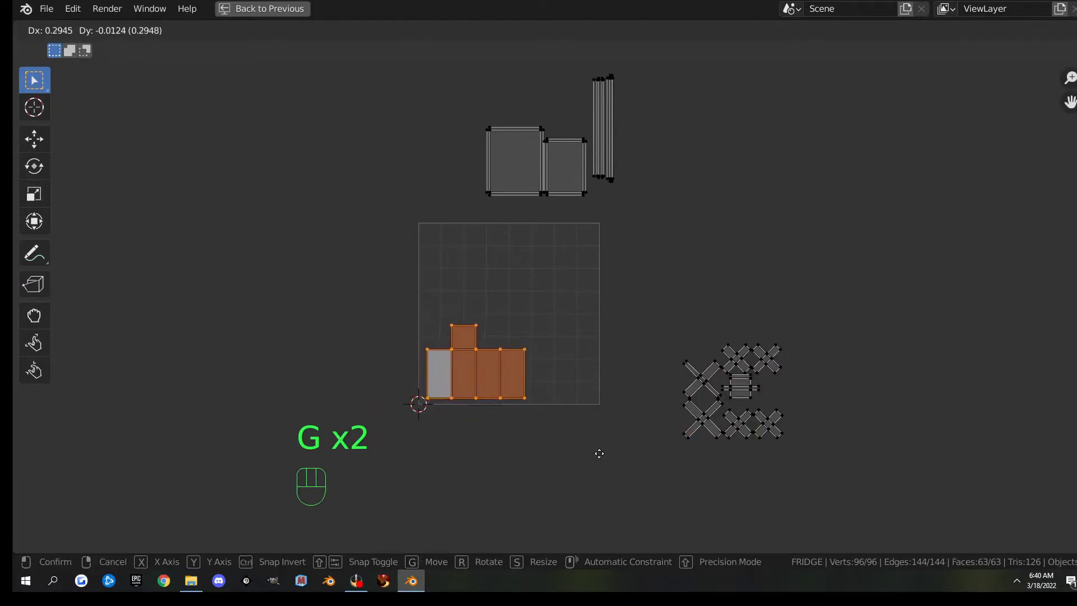
left_click(596, 454)
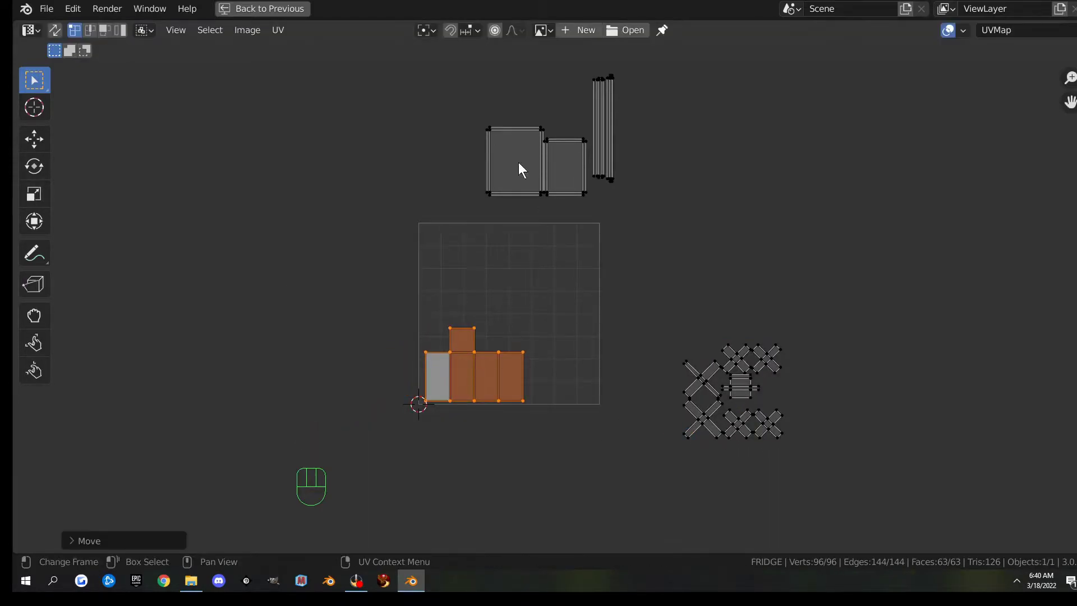
Restore the split layout with the 3D viewport and turn on UV sync selection
left_click_drag(467, 112, 577, 219)
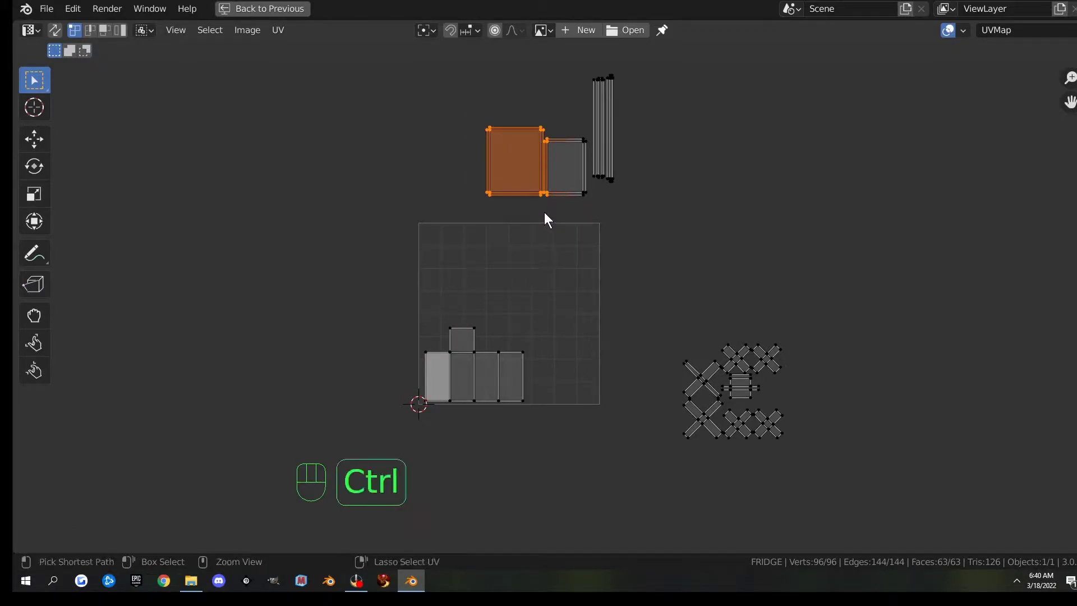
key("ctrl+space")
scroll(384, 223, "up", 3)
middle_click_drag(382, 200, 437, 355, "shift")
left_click(343, 291)
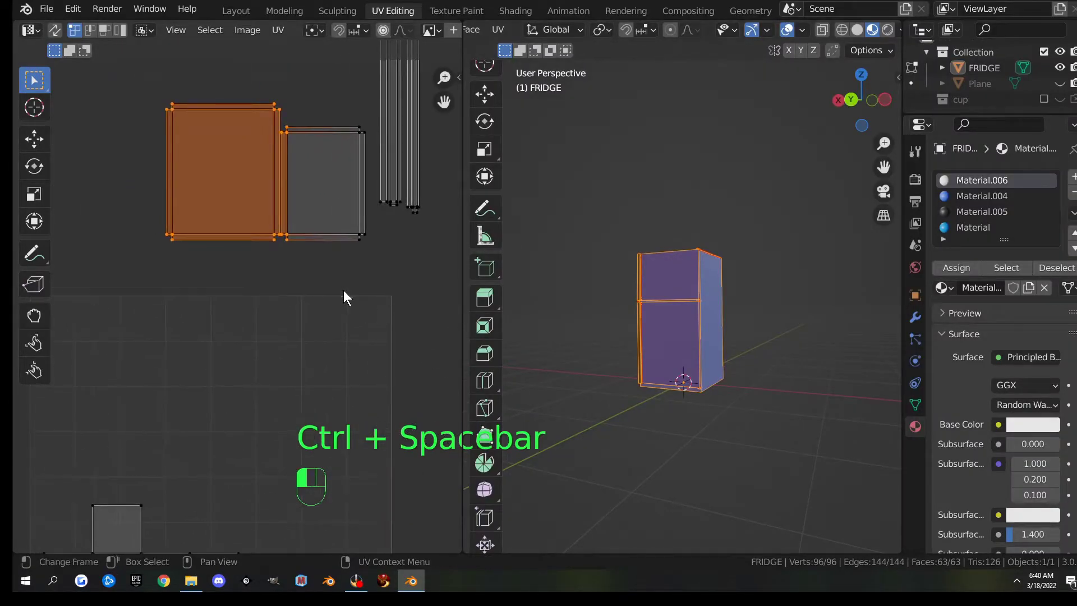
left_click(54, 30)
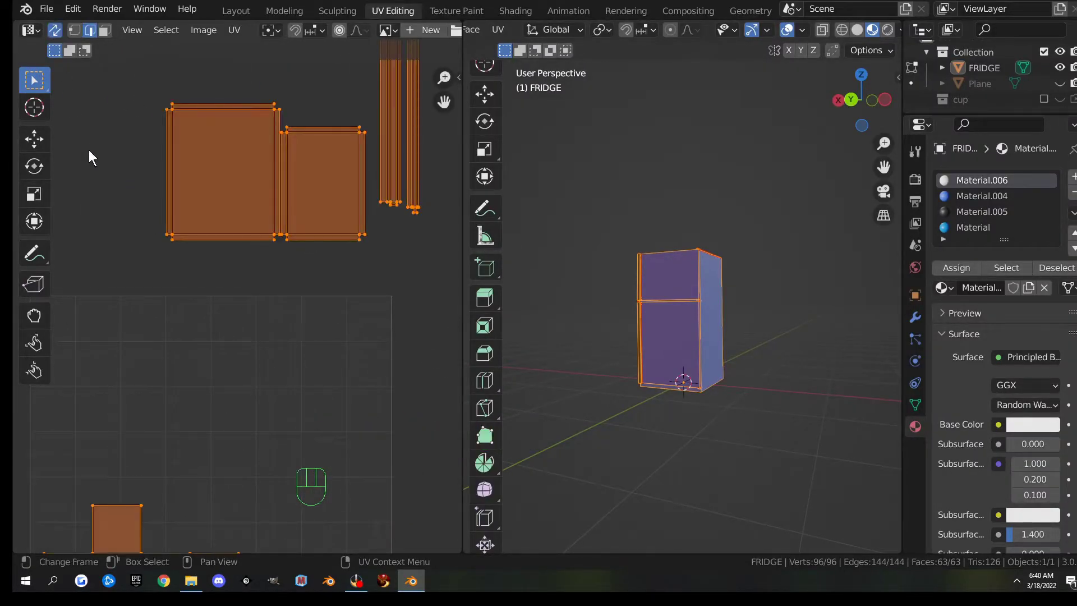
Select the top strip of each door island in turn to check which door edge it matches on the fridge
left_click(107, 95)
left_click_drag(109, 75, 272, 115)
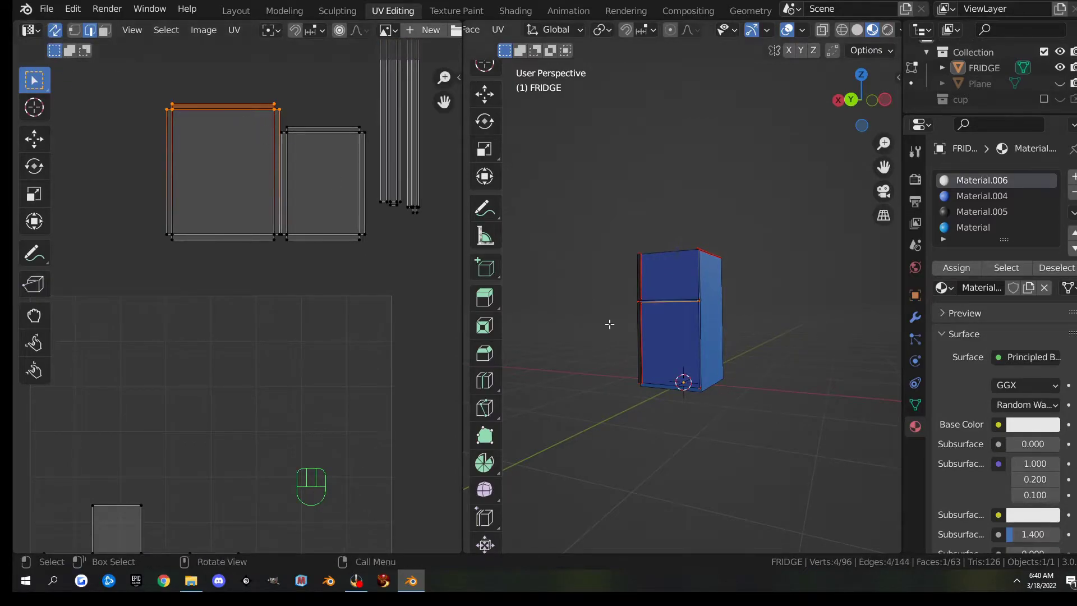
scroll(624, 327, "up", 4)
scroll(624, 327, "up", 2)
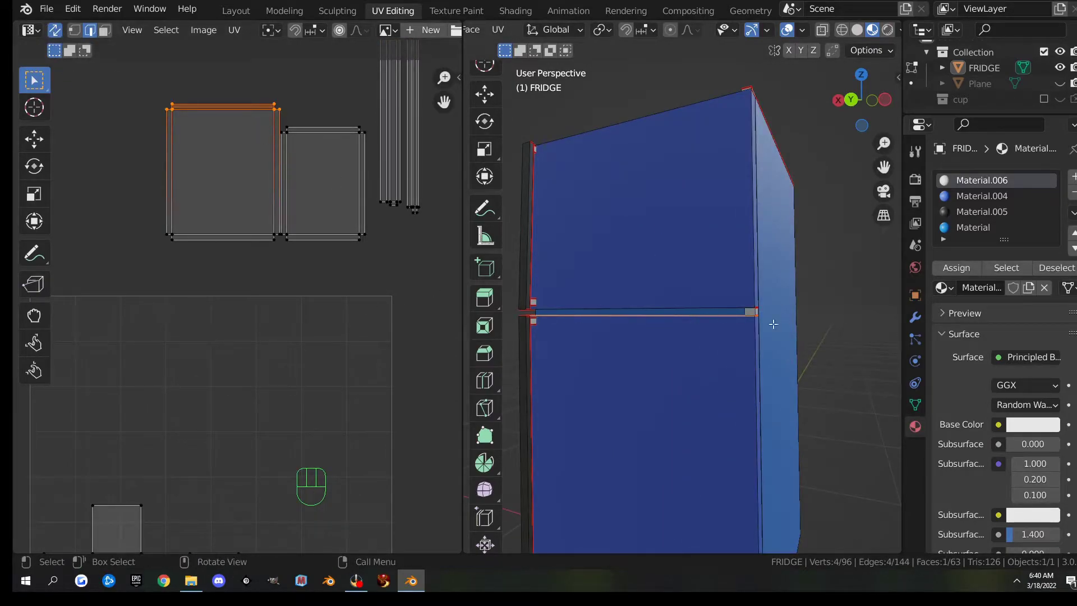
left_click(356, 244)
left_click_drag(274, 123, 371, 145)
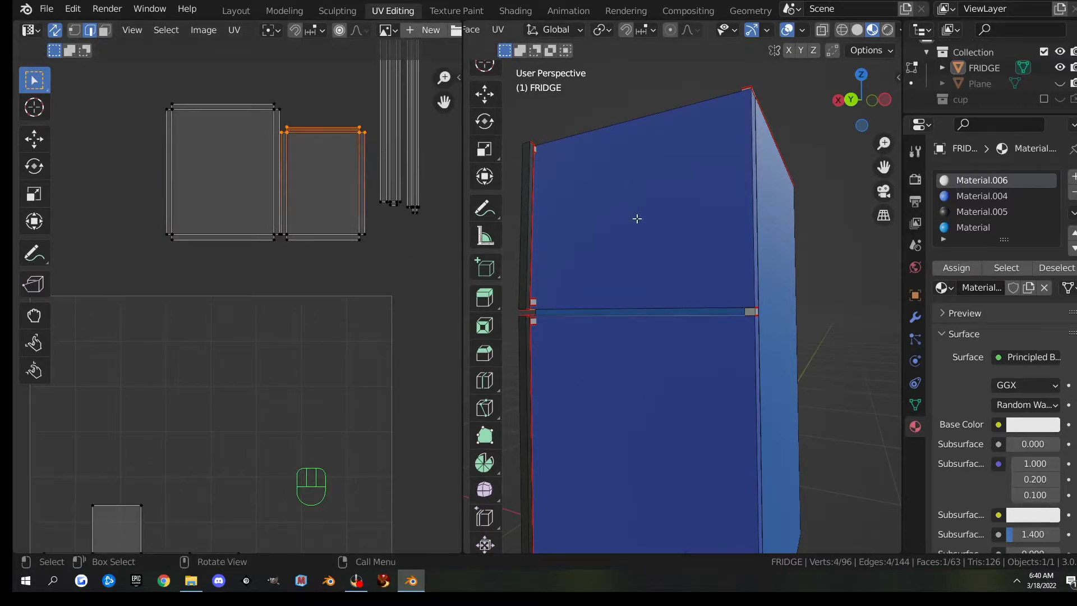
middle_click_drag(630, 275, 655, 297)
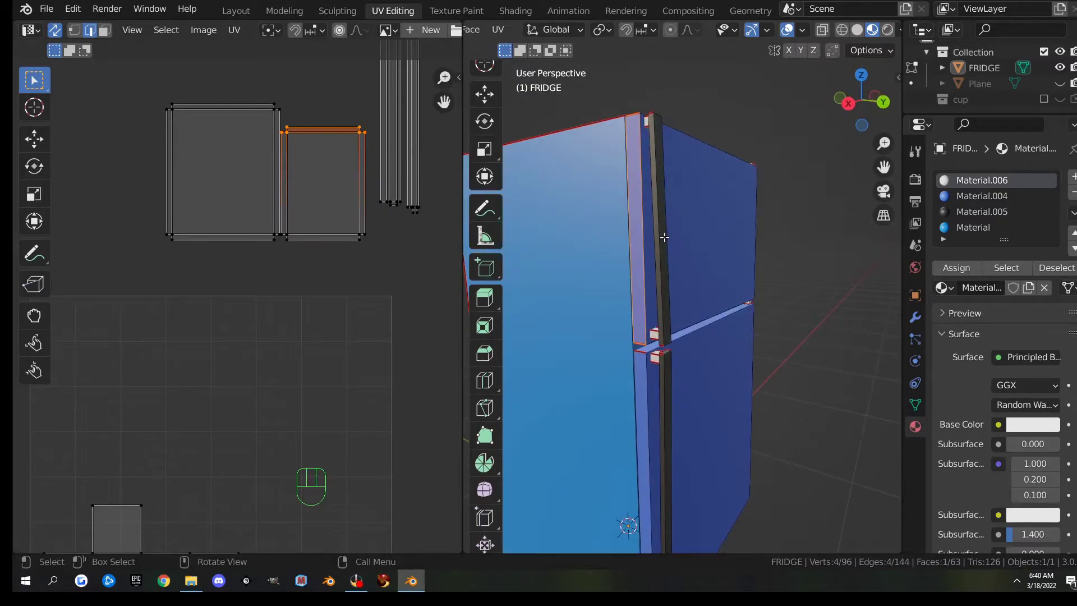
Select the upper door's linked UV island and rotate it 90°
key("l")
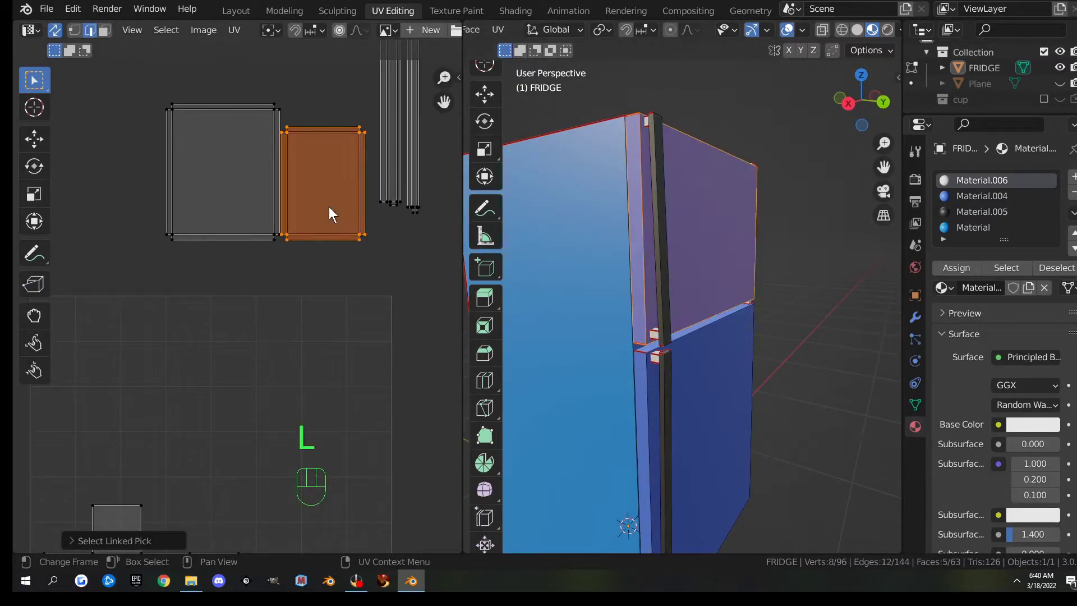
type("r")
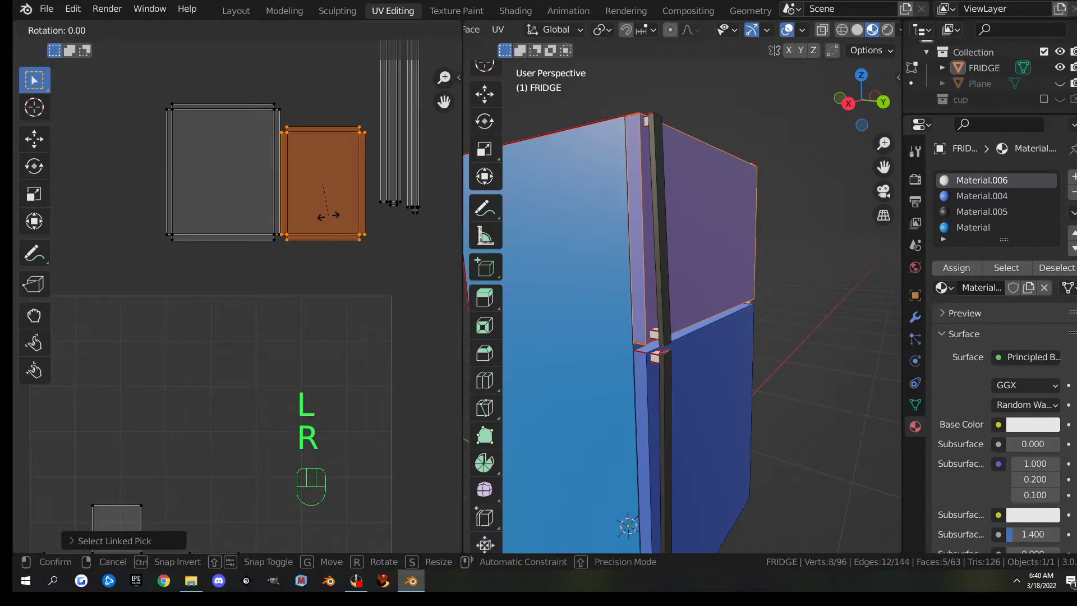
type("90")
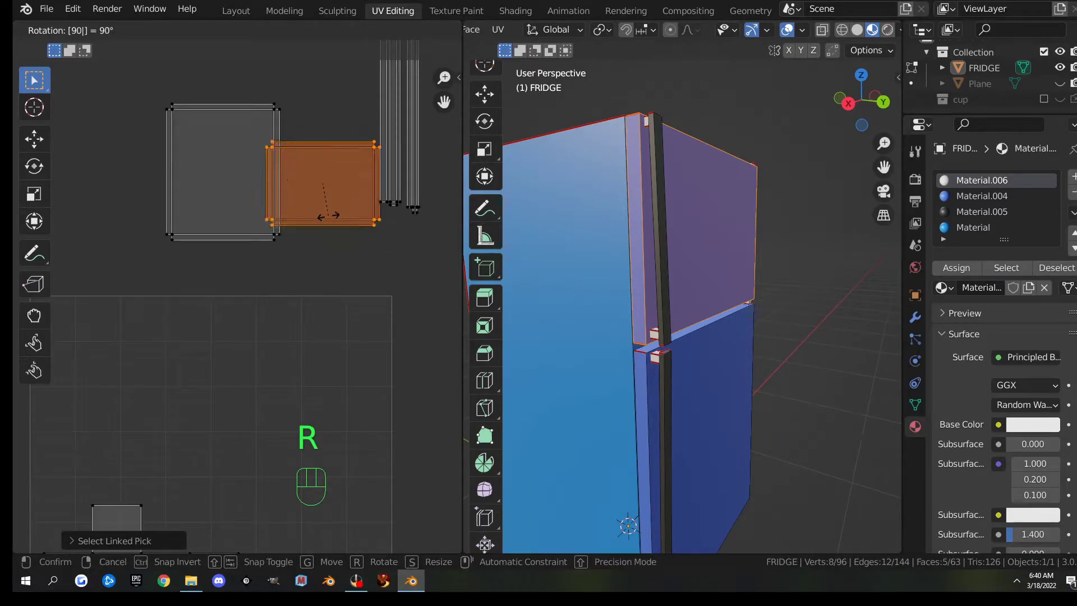
left_click(327, 216)
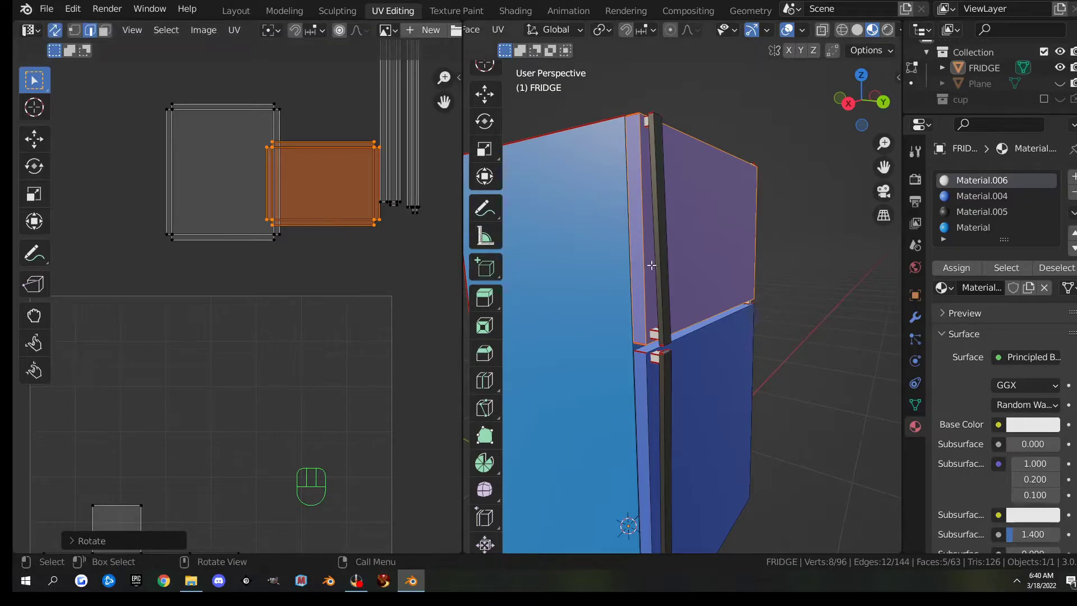
Check the top strip of the upper door's island against the model and rotate the whole island another 180°
left_click(382, 274)
left_click_drag(235, 119, 409, 161)
middle_click_drag(777, 199, 651, 185)
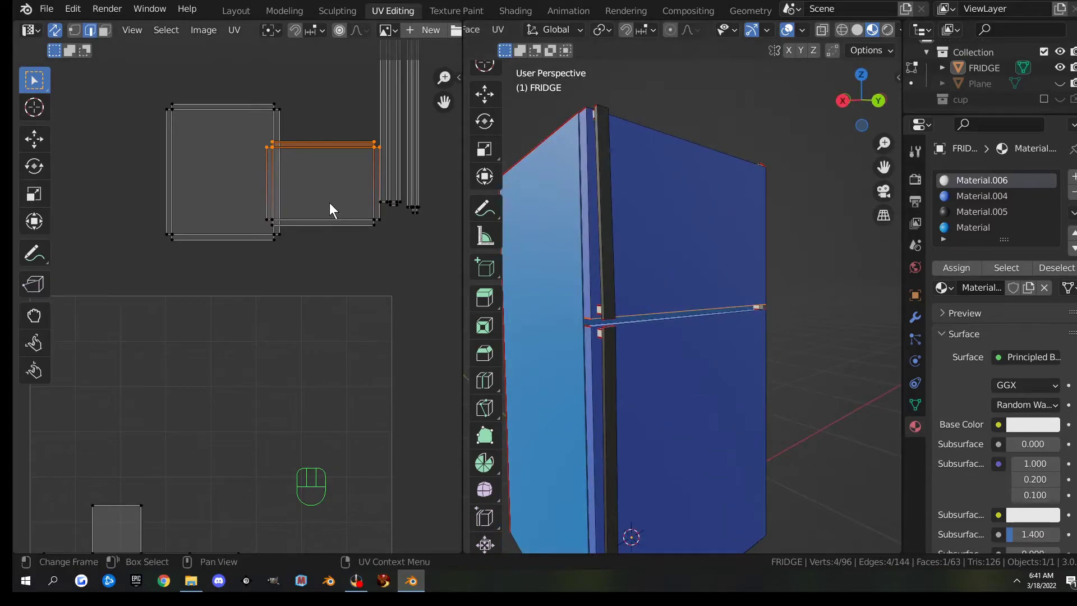
type("lr180")
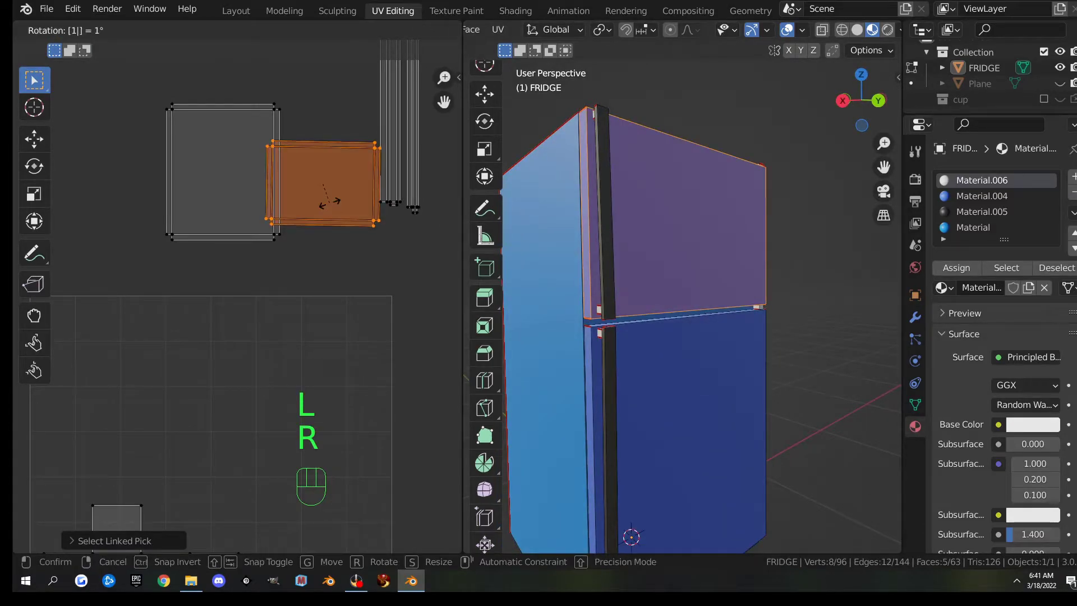
key("Return")
Recheck the top strip of the rotated upper door island against the door's edges from above
middle_click_drag(385, 260, 385, 326)
left_click(385, 325)
left_click_drag(239, 181, 422, 235)
middle_click_drag(603, 206, 603, 325)
middle_click_drag(368, 339, 337, 282)
scroll(312, 272, "down", 2)
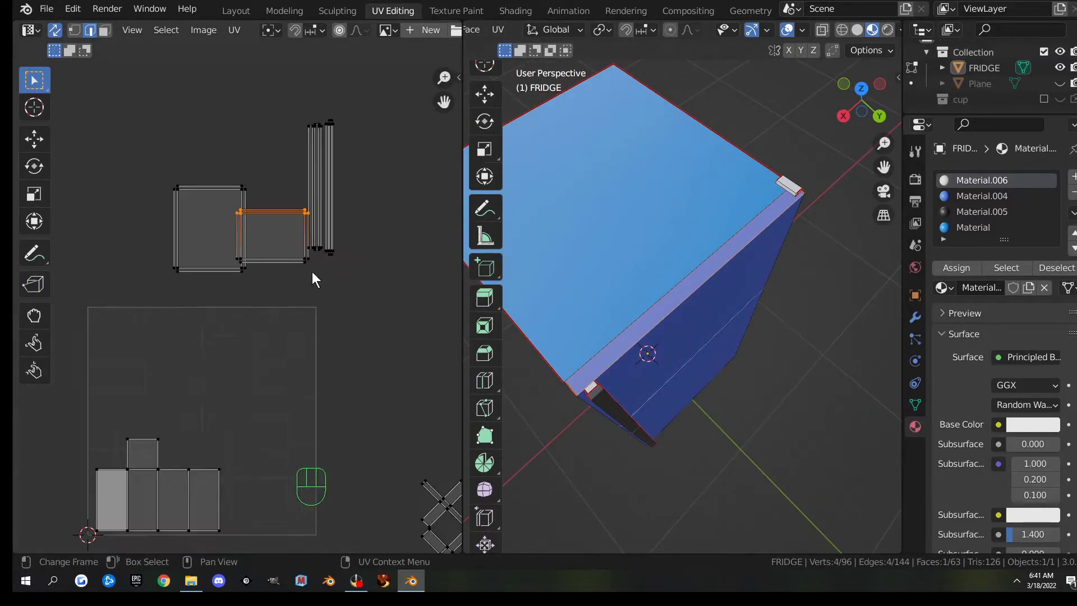
Select the lower door's linked UV island and move it left, clear of the upper door's island
left_click(201, 231)
key("l")
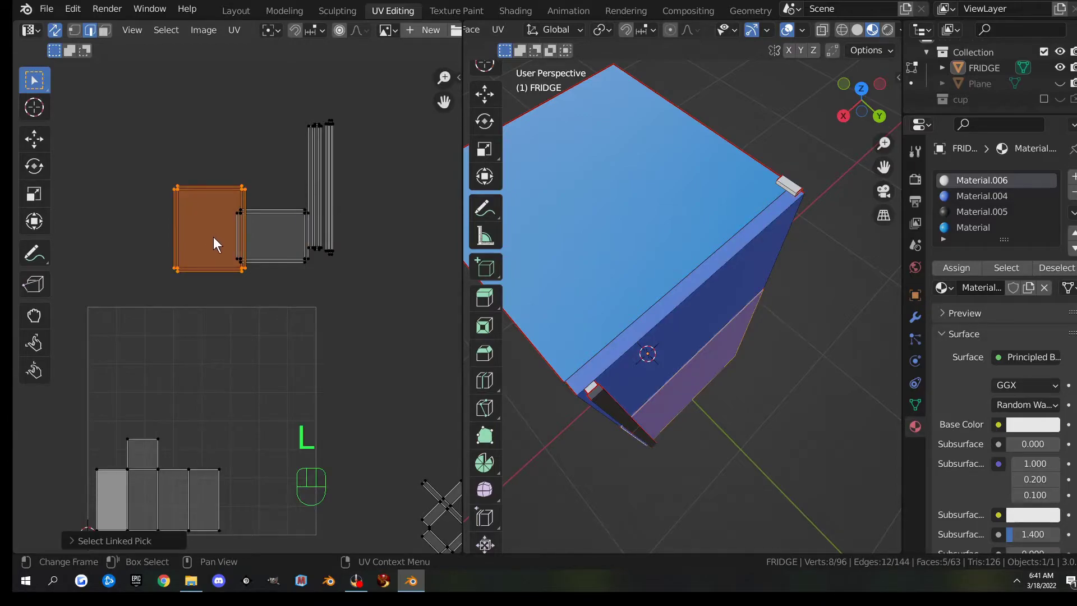
key("g")
left_click(144, 242)
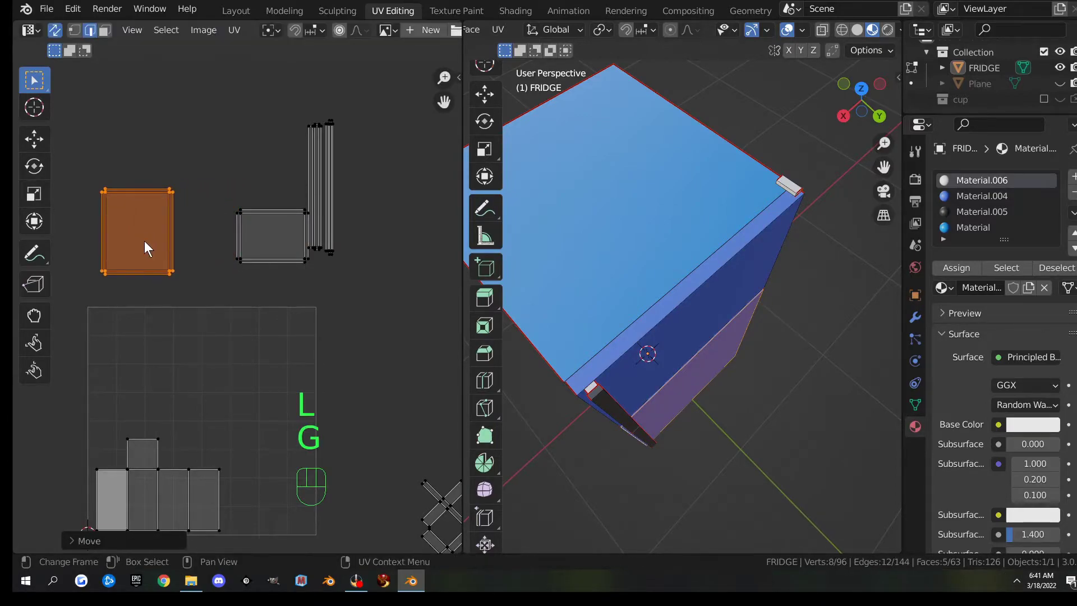
Squash the lower door's island along Y and widen it along X into a landscape rectangle
key("s")
right_click(292, 314)
key("s")
key("y")
left_click(247, 294)
key("s")
key("x")
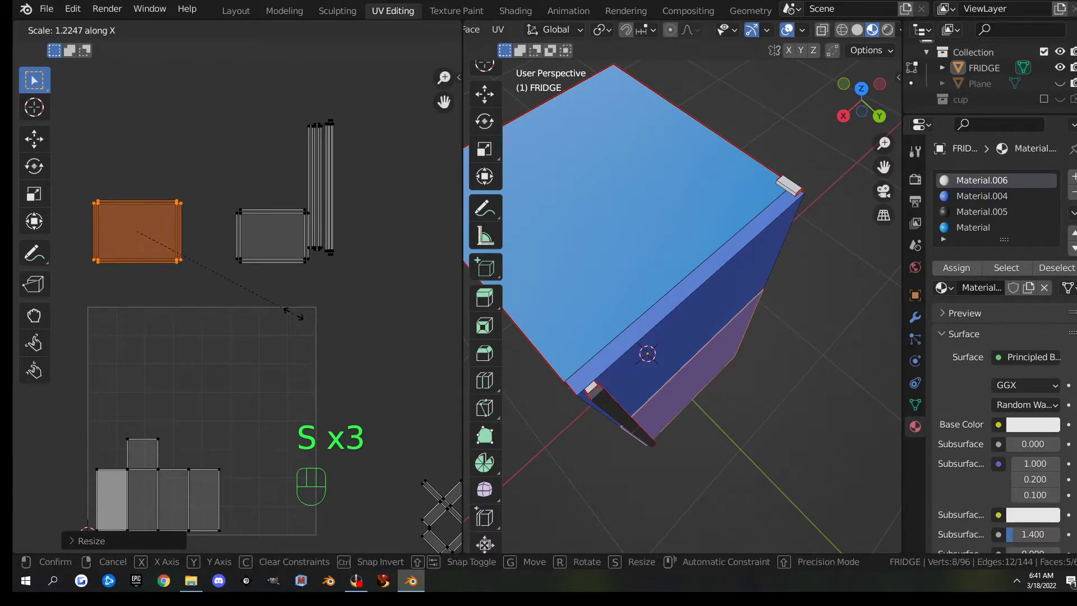
left_click(311, 314)
Select the upper door's linked UV island and move it right beside the lower door's island
left_click(265, 240)
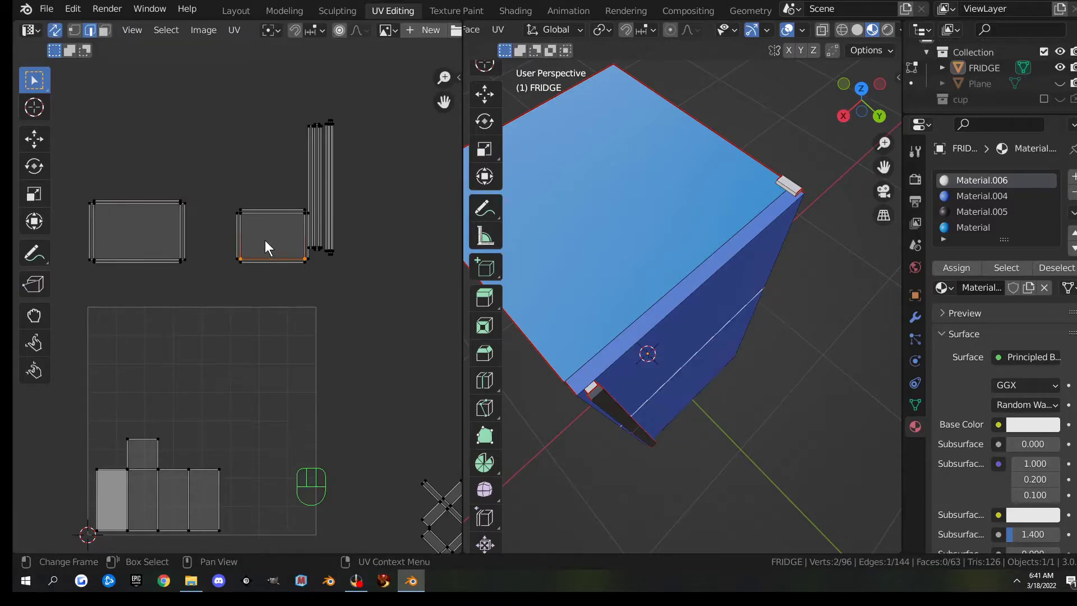
key("l")
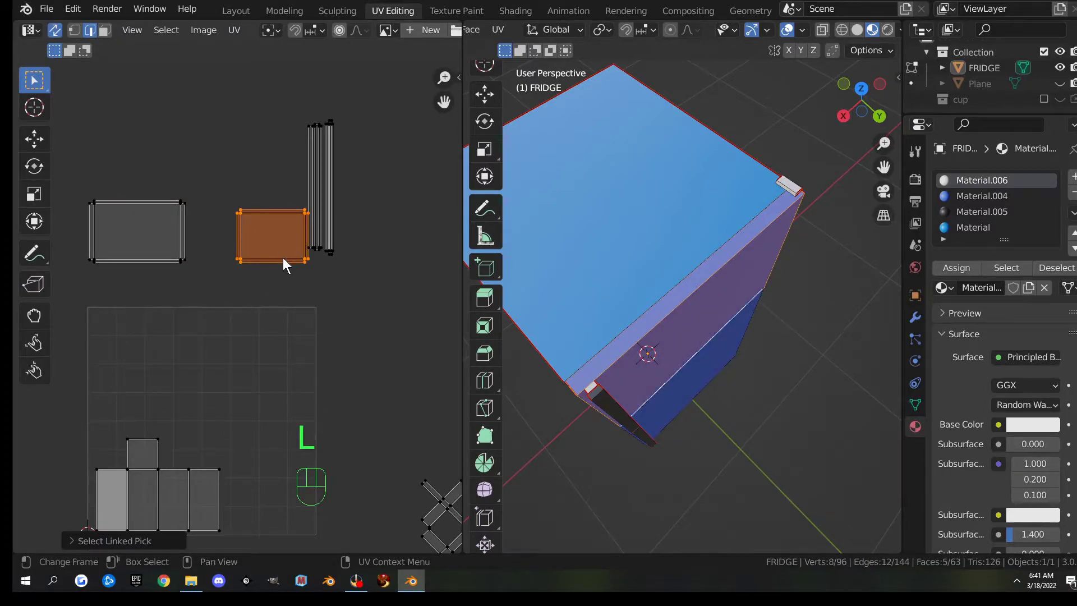
key("g")
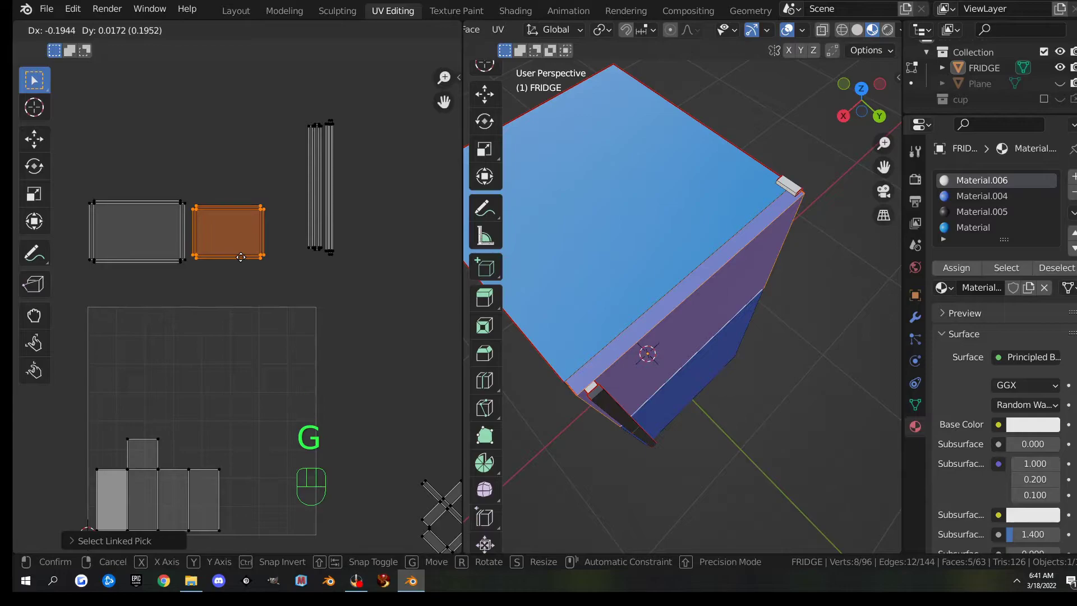
left_click(241, 257)
scroll(247, 258, "down", 2)
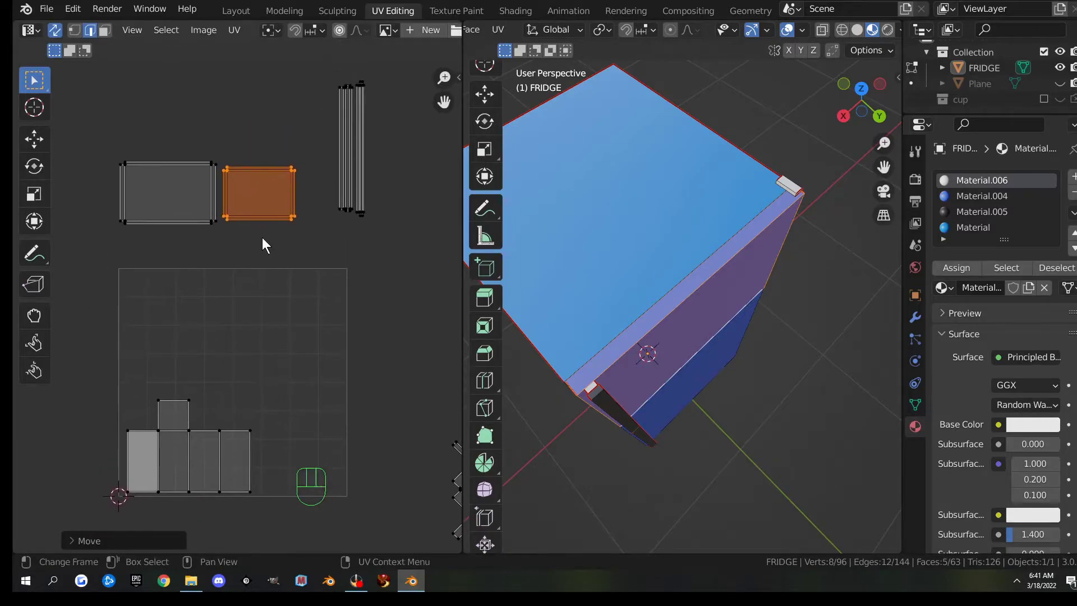
Select only the lower door's linked UV island and narrow it along X until it is nearly square
scroll(260, 247, "up", 2)
key("l")
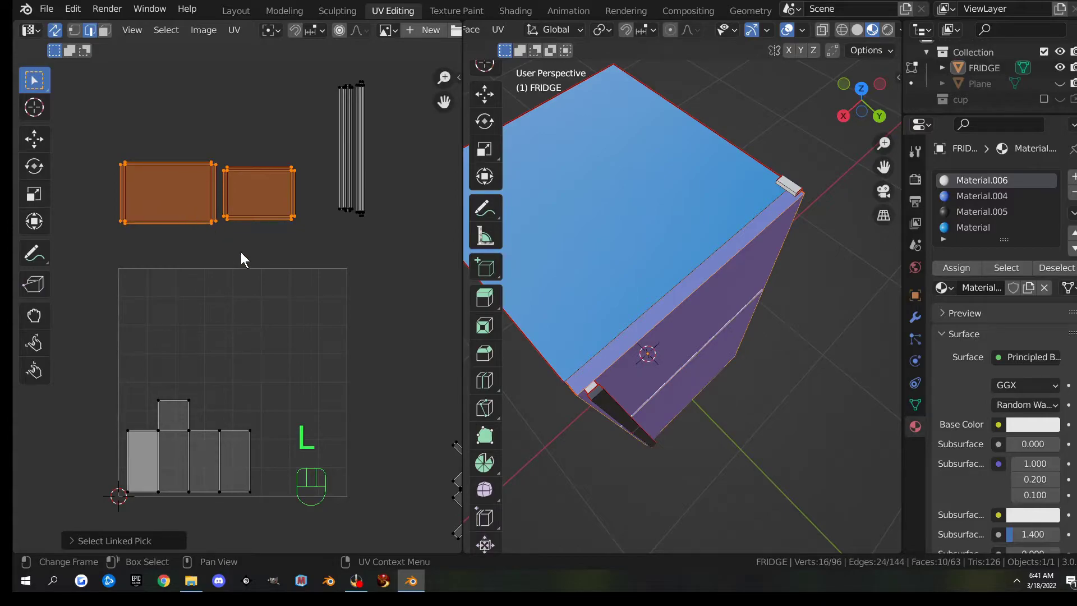
left_click(194, 200)
key("l")
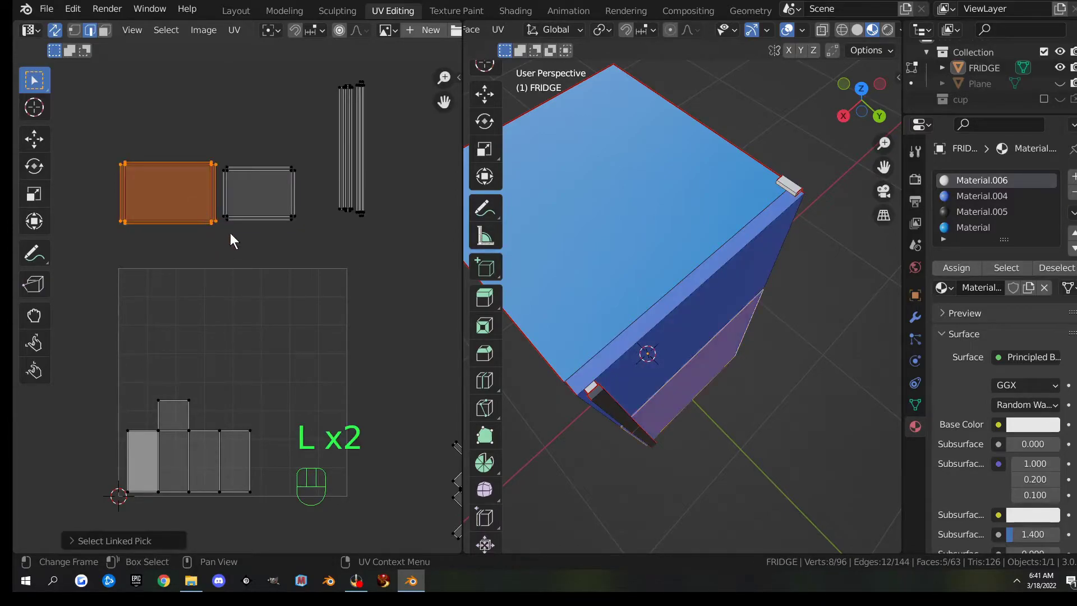
key("s")
key("x")
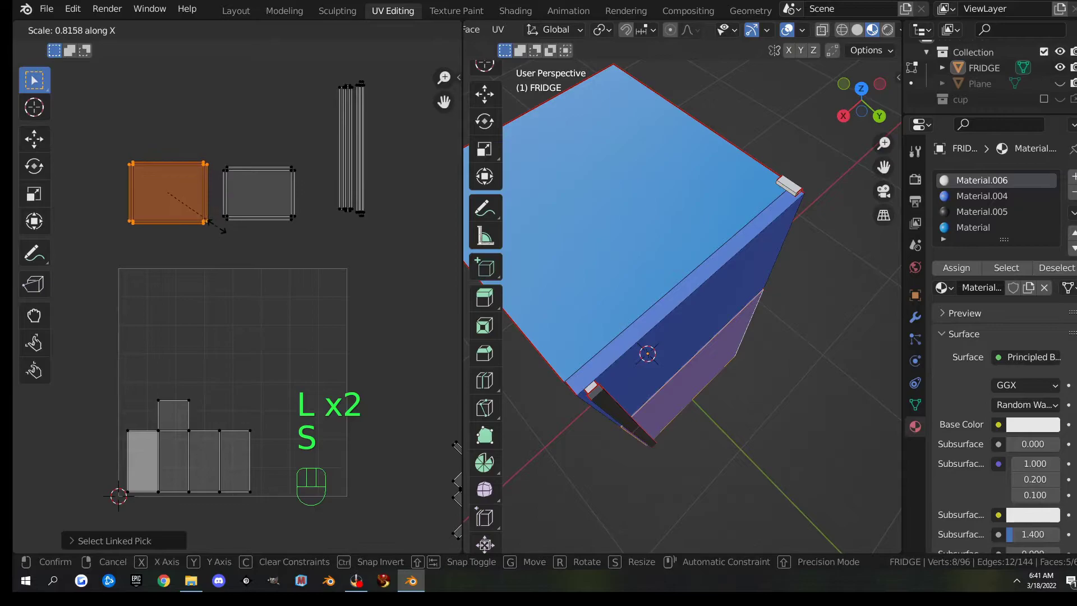
left_click(207, 224)
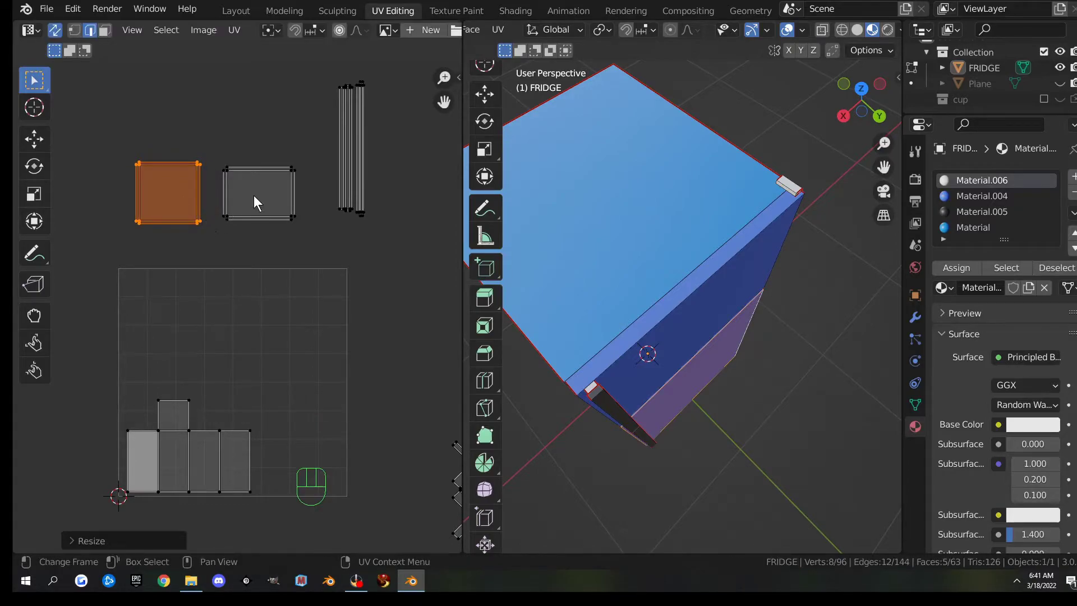
Select the upper door's linked UV island and scale it down along X to a roughly square shape
left_click(254, 193)
key("l")
key("s")
key("x")
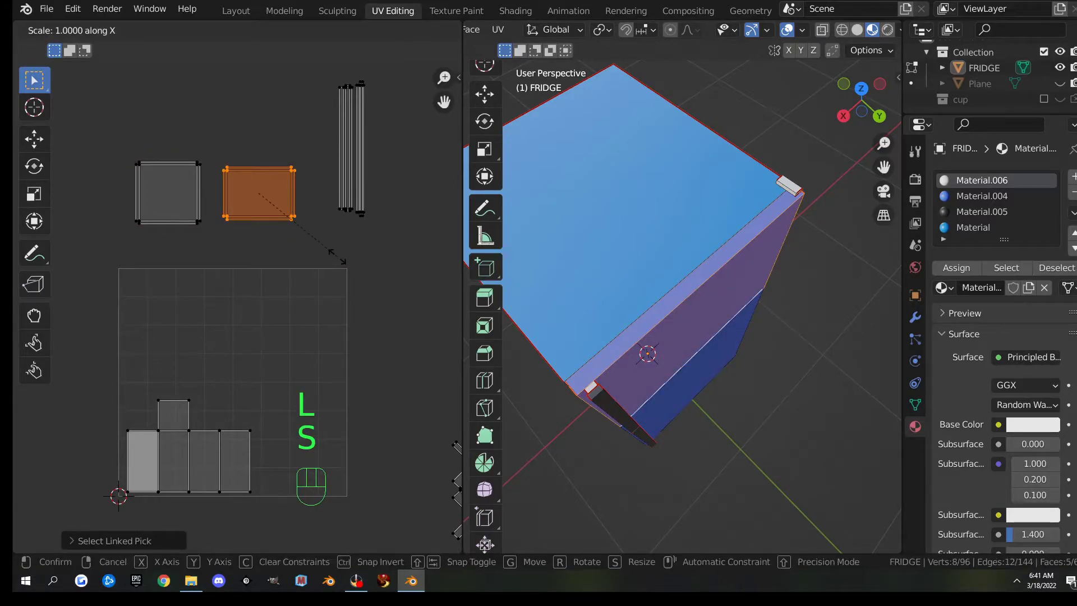
left_click(314, 245)
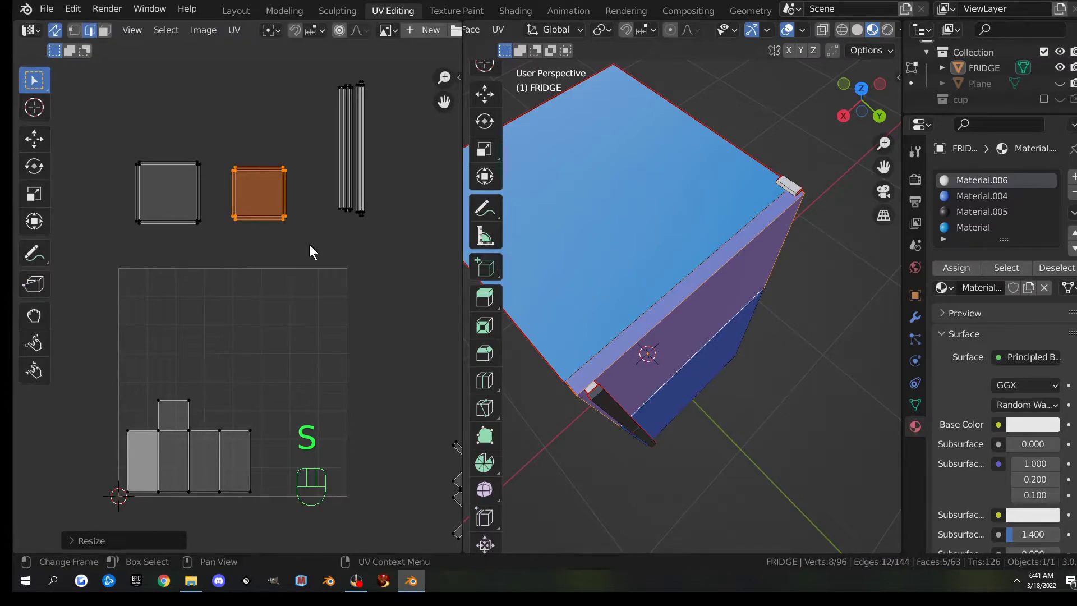
Move the upper door's UV island directly above the lower door's island, matching the doors' stacking on the fridge
key("g")
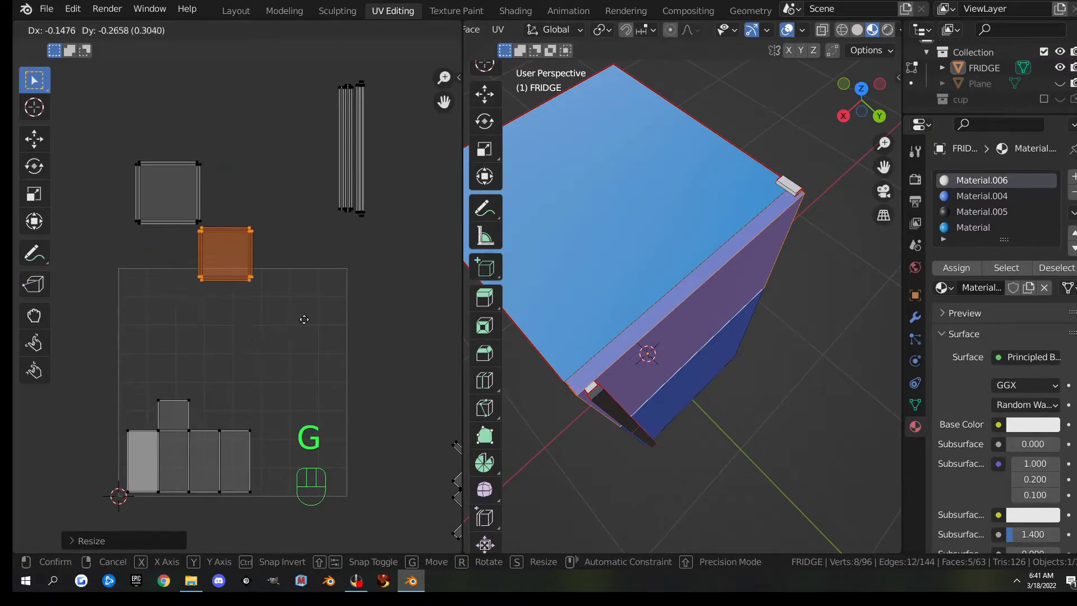
left_click(239, 191)
scroll(232, 209, "down", 3)
middle_click_drag(555, 331, 632, 220)
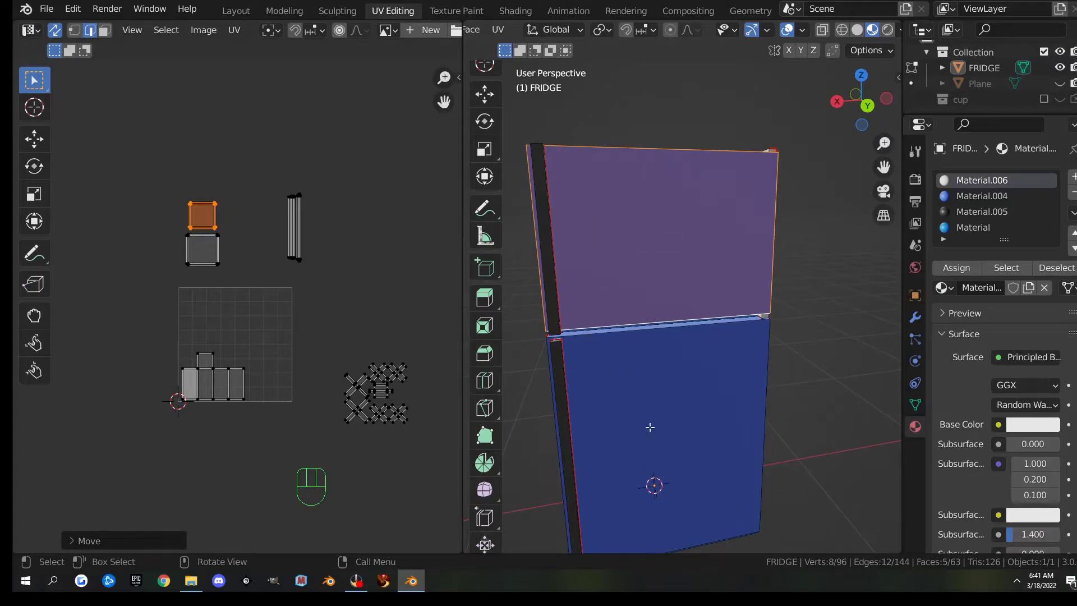
middle_click_drag(243, 281, 242, 242)
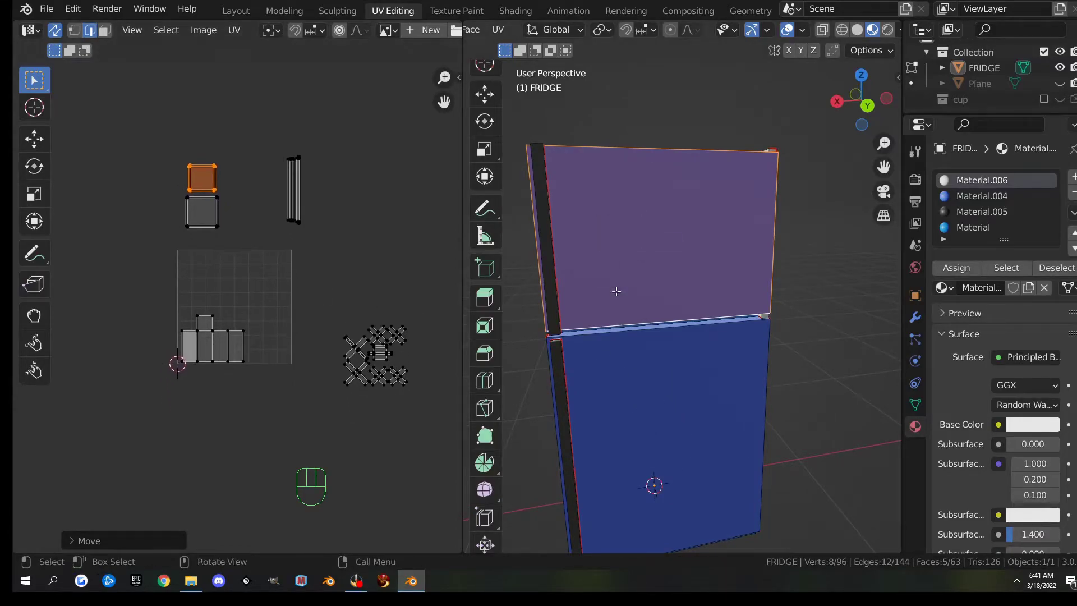
Move the two square door-panel UV islands into the upper-left area of the UV square and scale them down slightly
middle_click_drag(601, 464, 594, 365)
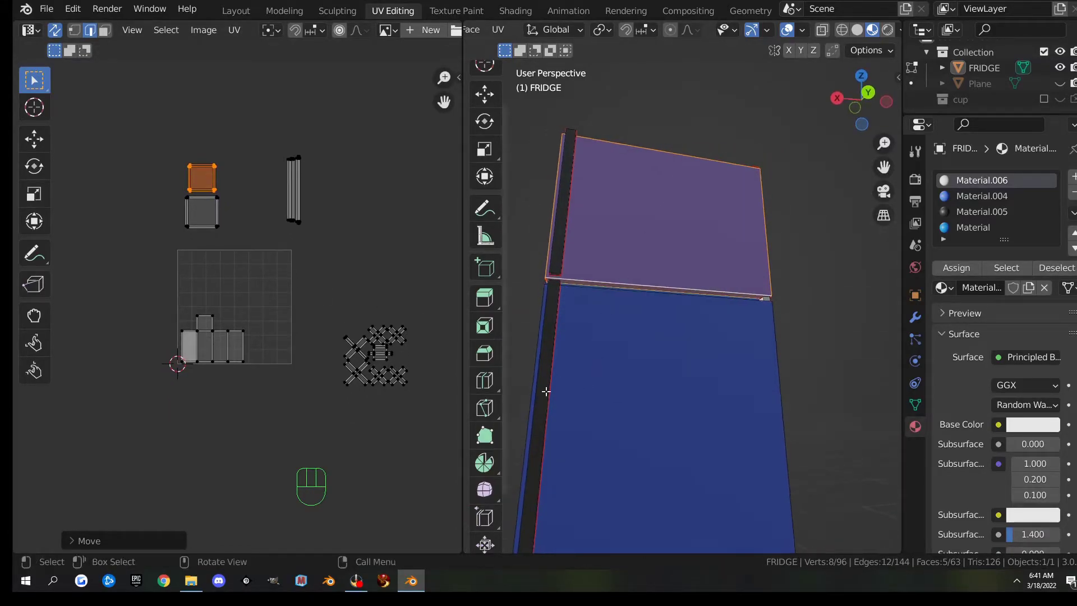
left_click_drag(161, 149, 244, 255)
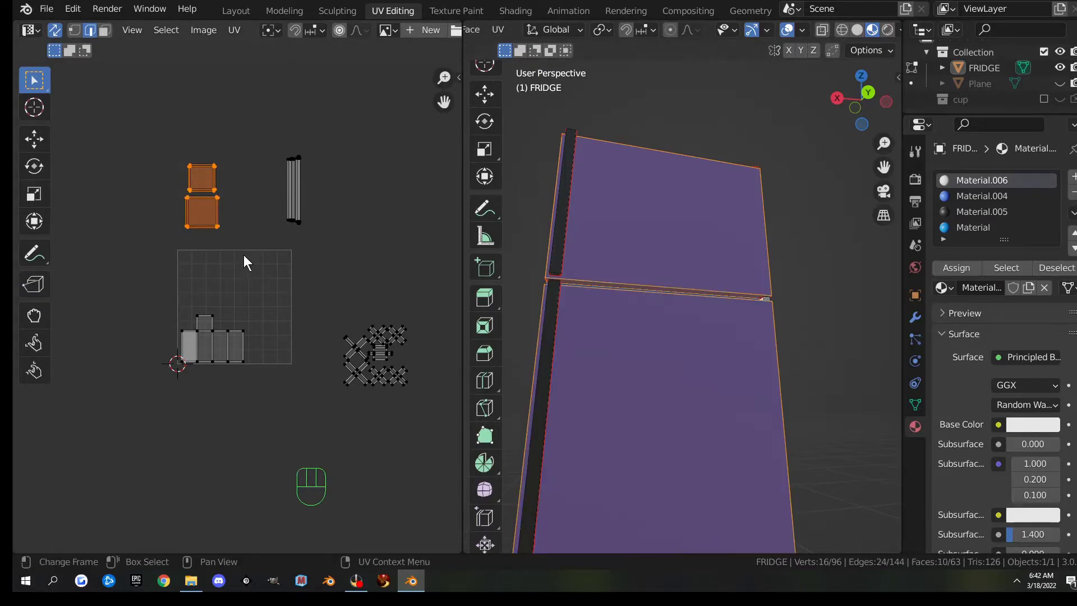
key("g")
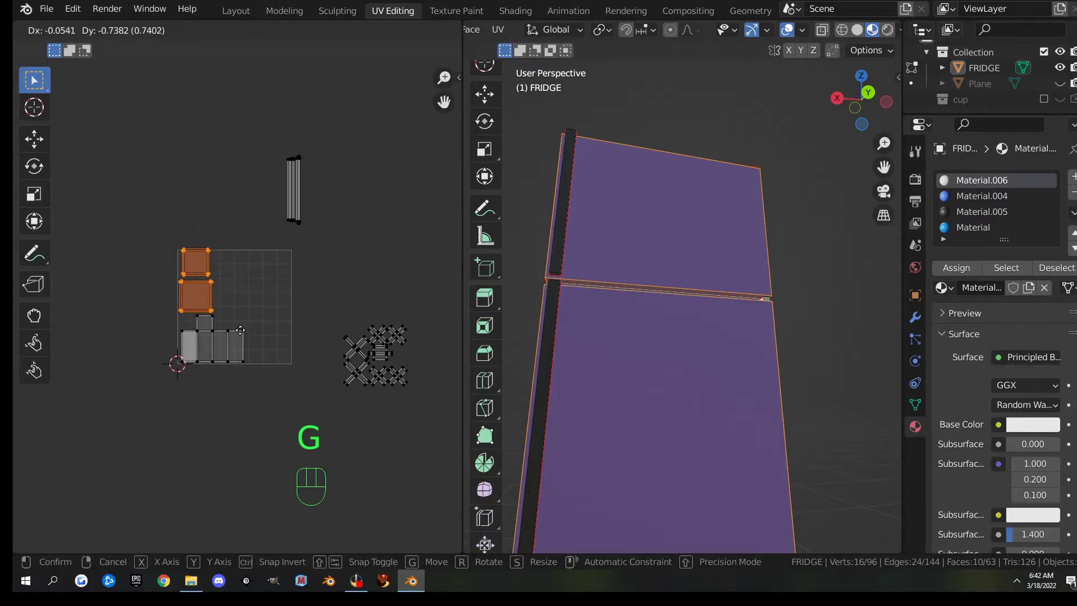
left_click(242, 337)
key("s")
left_click(272, 376)
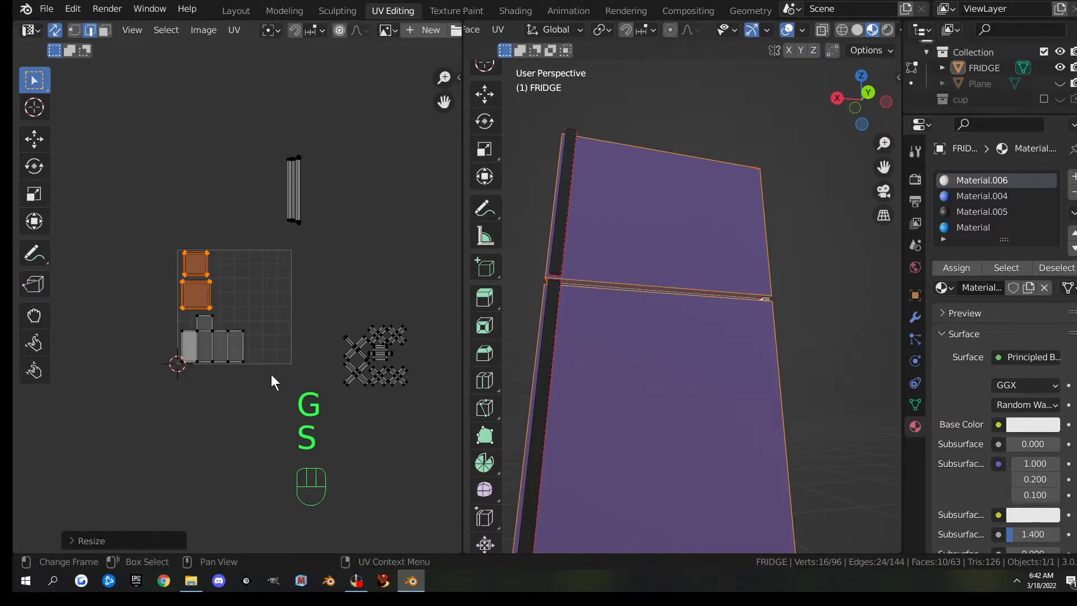
key("g")
left_click(269, 371)
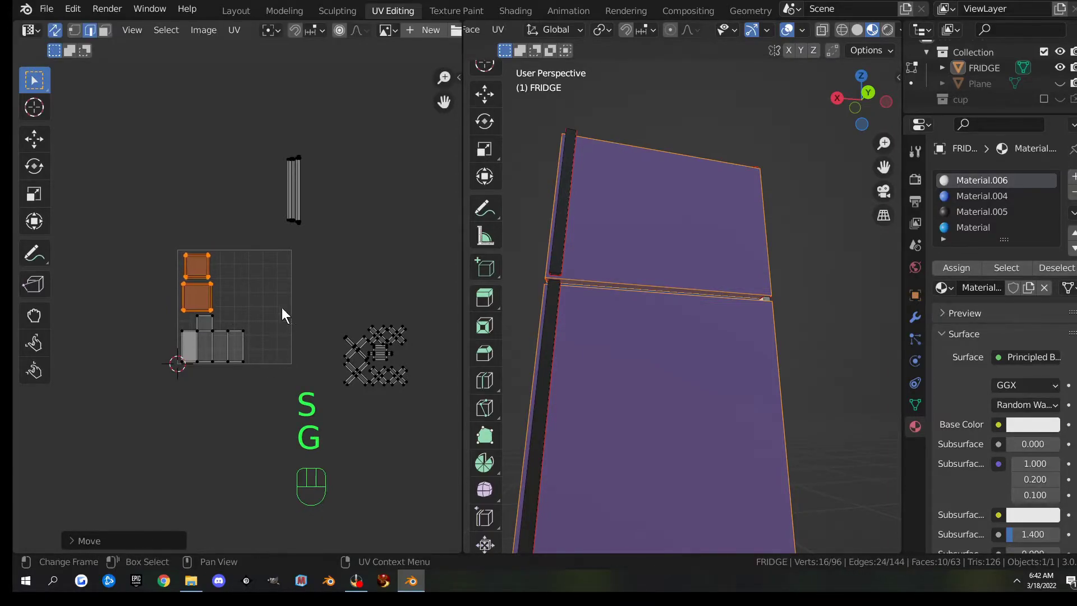
Move the long handle-strip UV islands inside the UV square, along its right edge
left_click(289, 171)
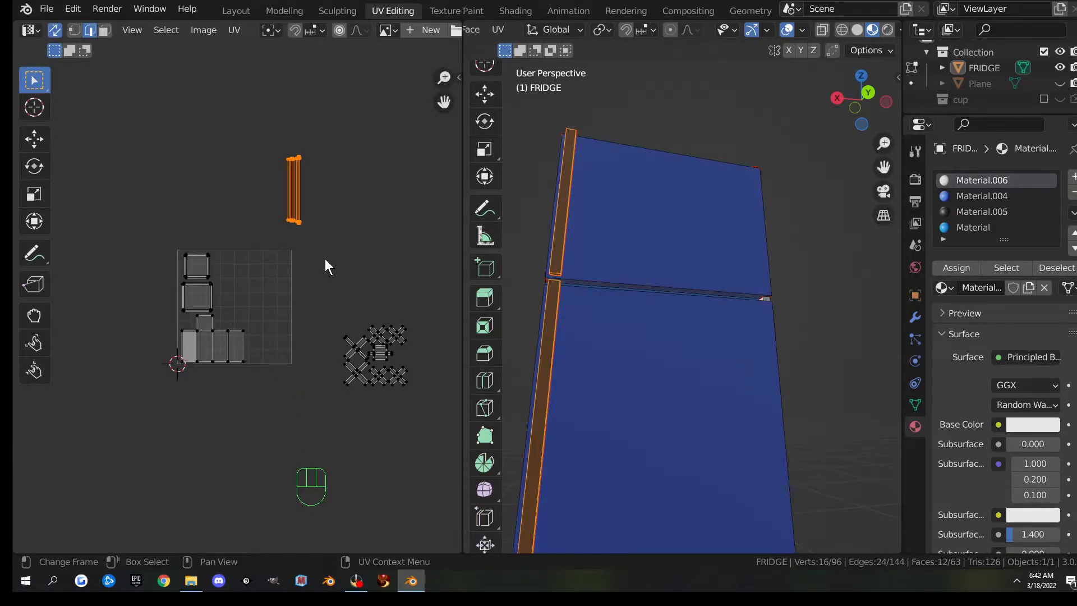
key("h")
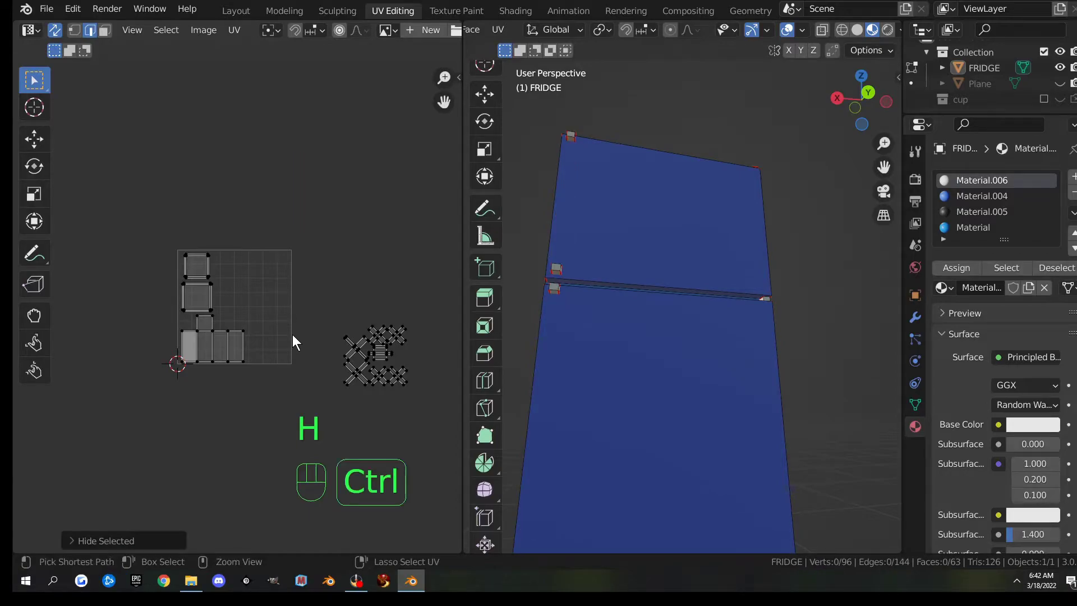
key("ctrl+z")
key("g")
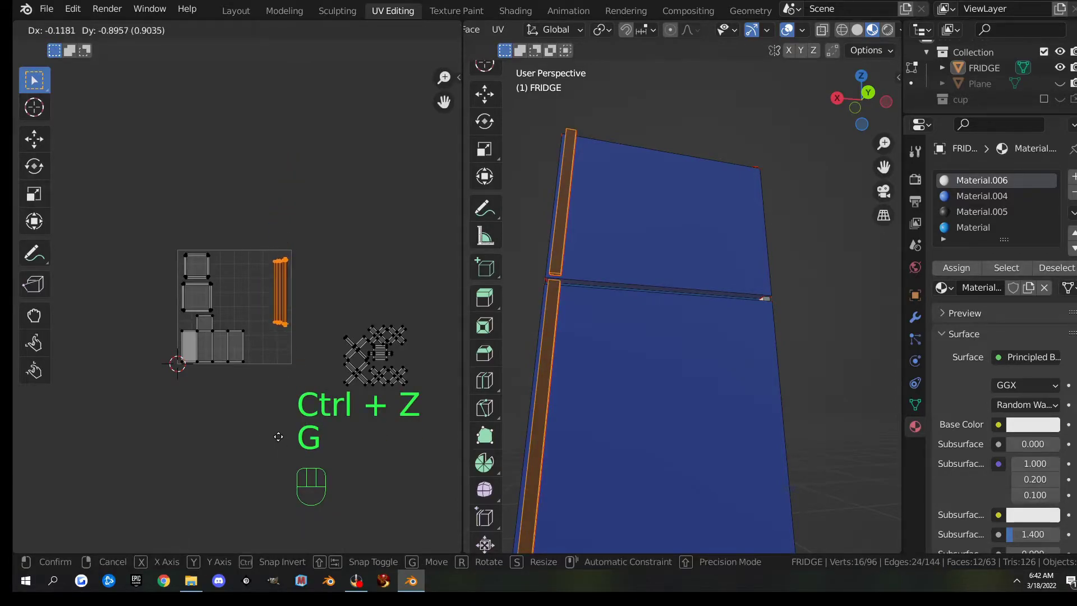
left_click(277, 435)
Move the small cross-shaped UV islands into the gap between the door panels and the handle strips, and scale them down
left_click_drag(335, 307, 437, 420)
key("g")
left_click(297, 342)
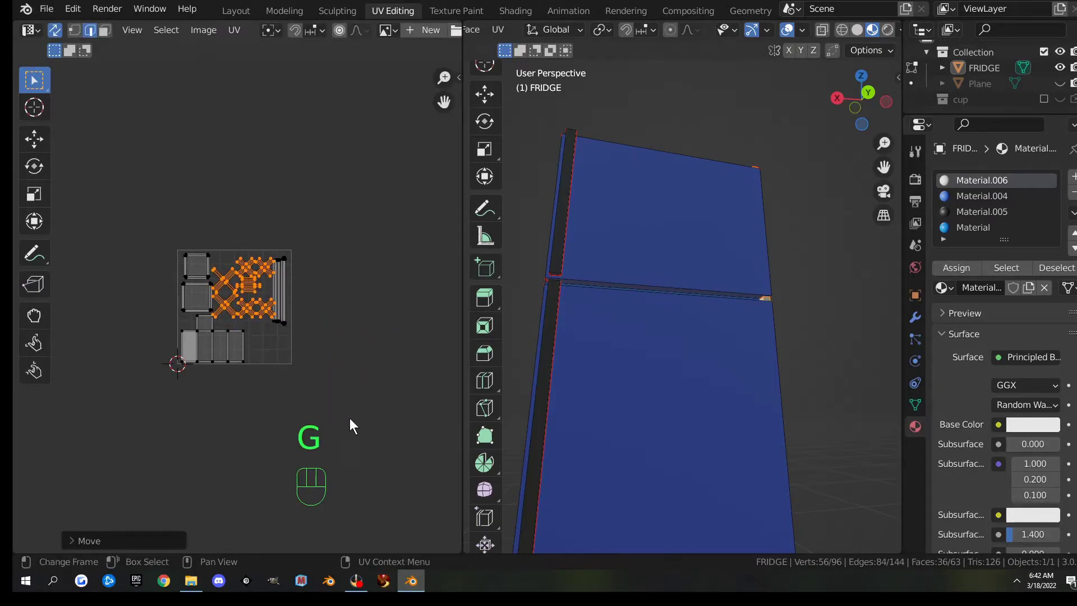
key("s")
left_click(324, 393)
Move the small cross-shaped islands and the handle strips together out of the UV square, just below it
scroll(284, 366, "up", 3)
middle_click_drag(290, 368, 321, 384, "shift")
left_click_drag(223, 223, 409, 357)
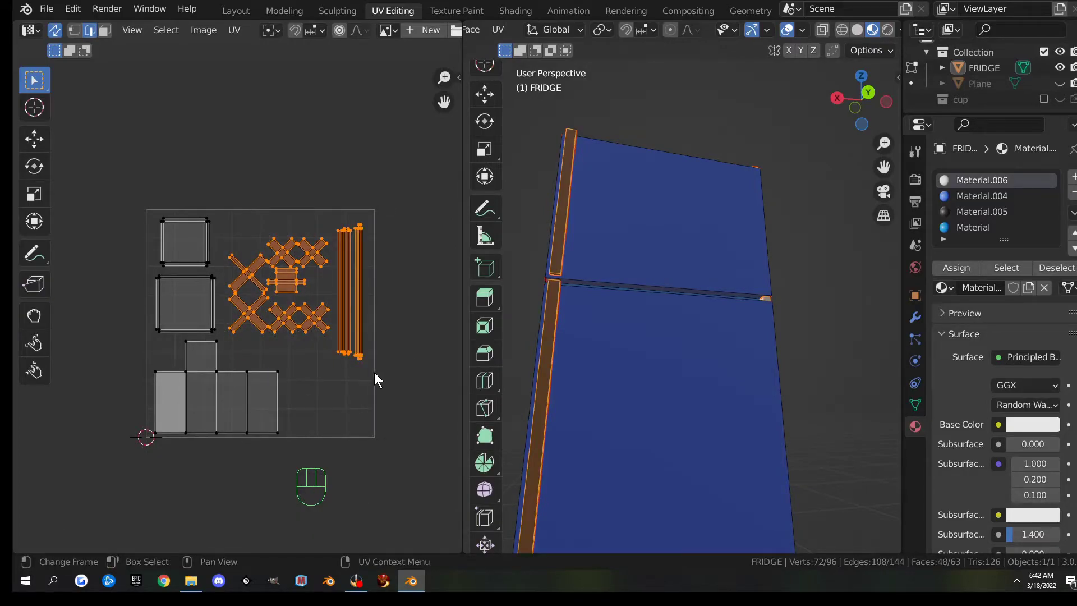
key("g")
left_click(284, 92)
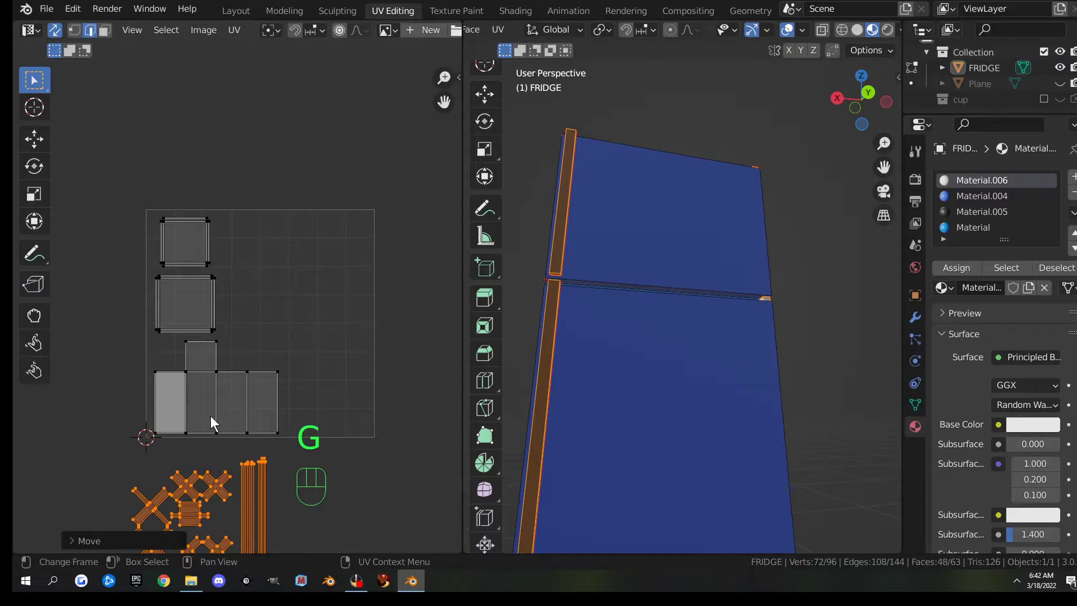
Move the large five-face island to the upper right of the UV square beside the door panels and enlarge it
key("l")
key("g")
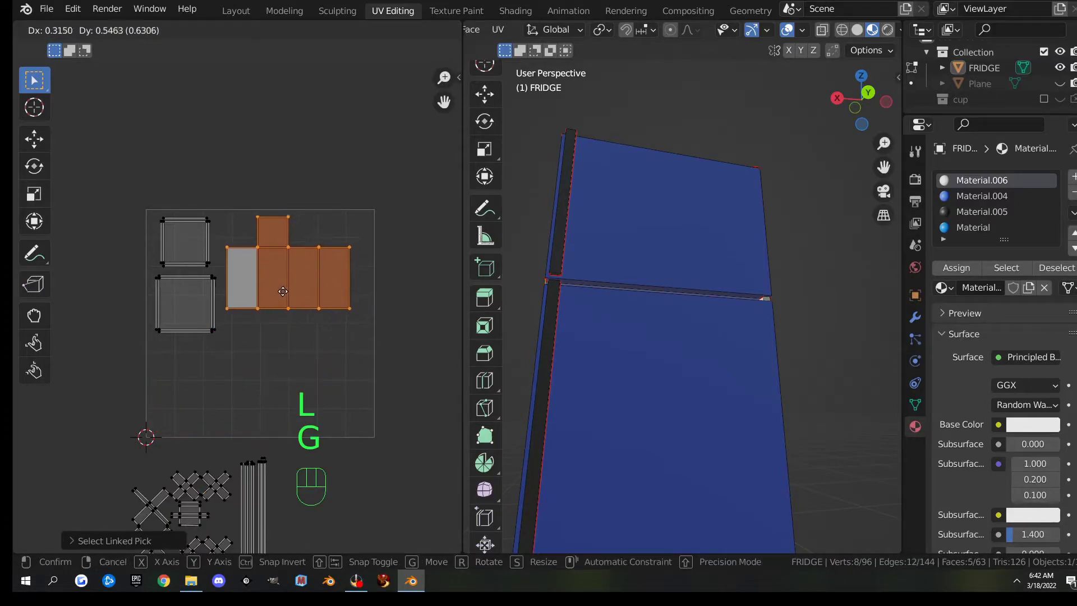
left_click(325, 314)
key("s")
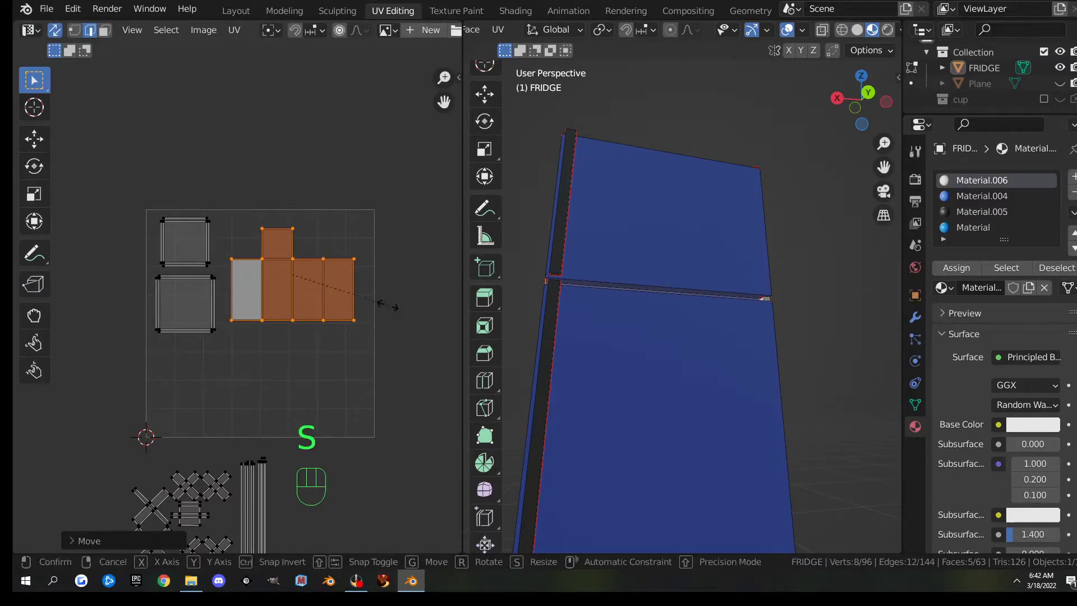
left_click(406, 314)
key("g")
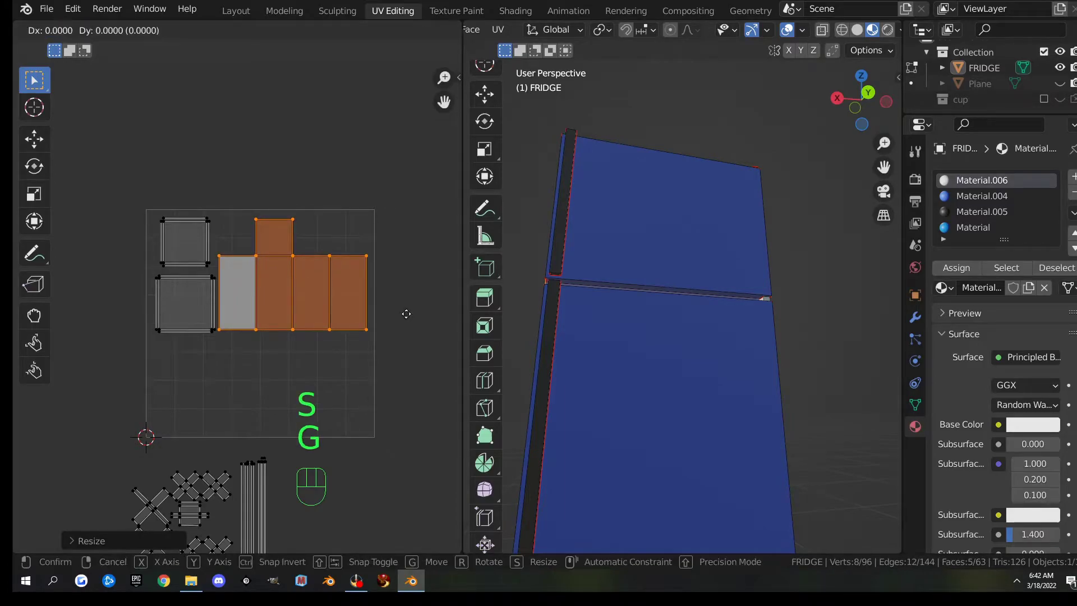
left_click(409, 312)
Bring the cross-shaped islands and handle strips back into the lower part of the UV square, scaled to about 0.64
scroll(354, 408, "down", 3)
scroll(348, 405, "up", 2)
left_click_drag(90, 412, 324, 526)
key("g")
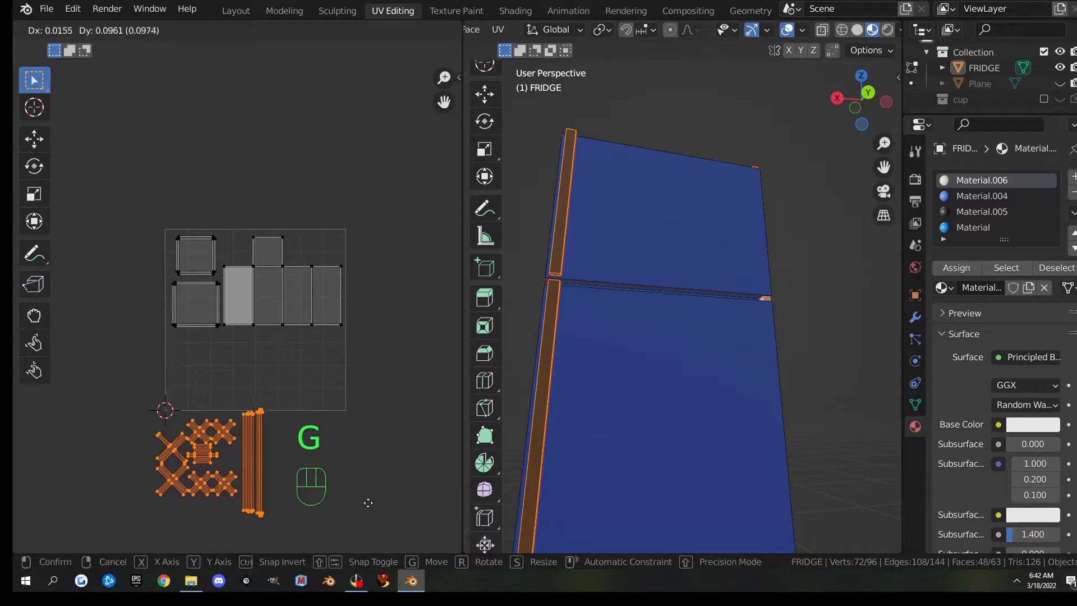
left_click(415, 424)
key("s")
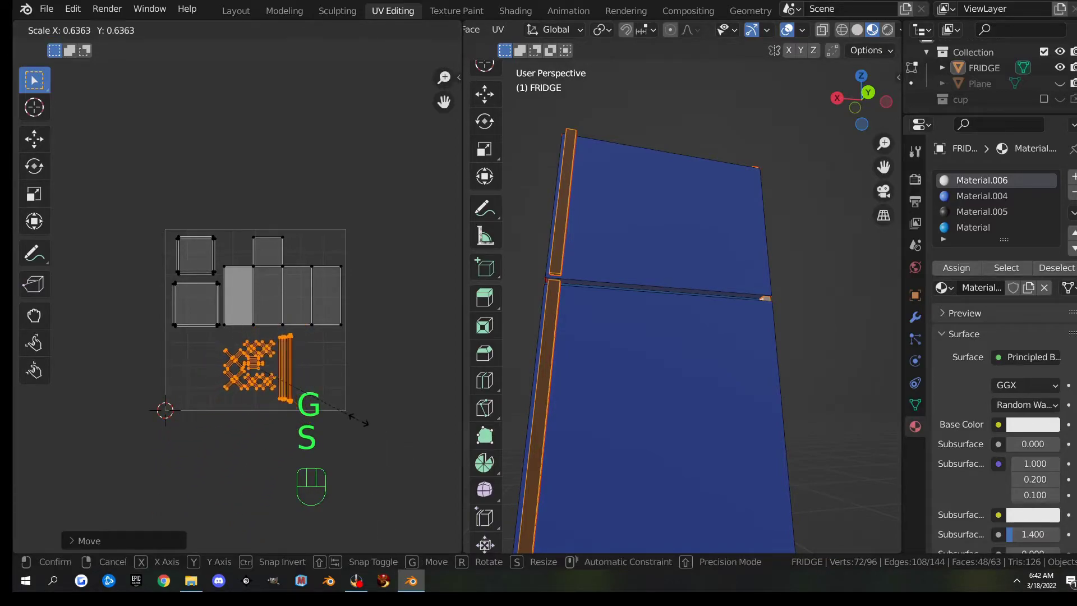
left_click(359, 421)
Move only the small cross-shaped islands to the lower-left corner of the UV square and enlarge them to fill it
left_click_drag(197, 332, 277, 399)
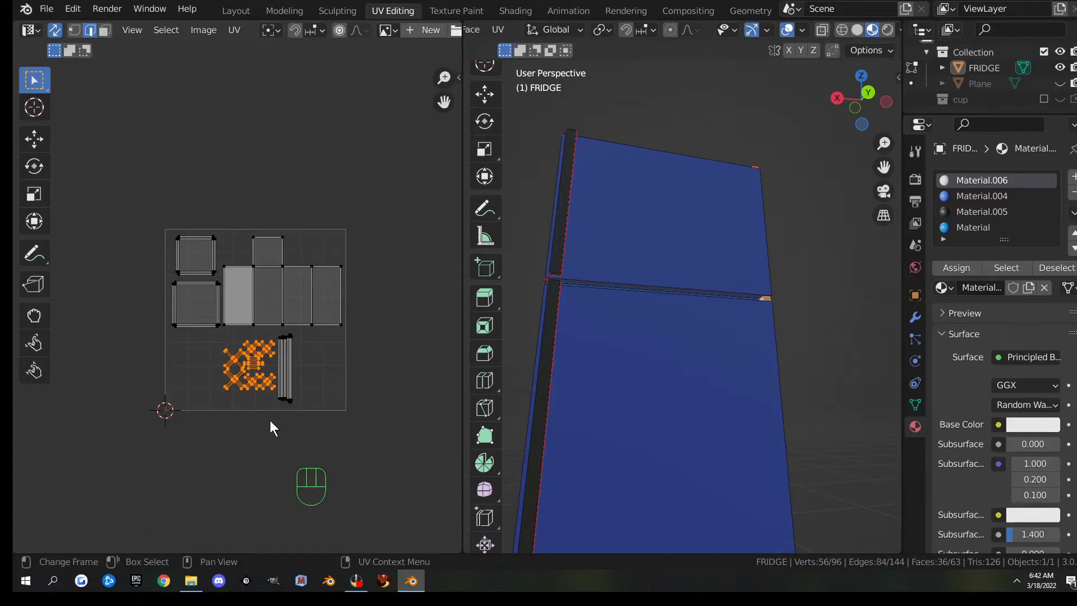
key("g")
left_click(234, 425)
key("s")
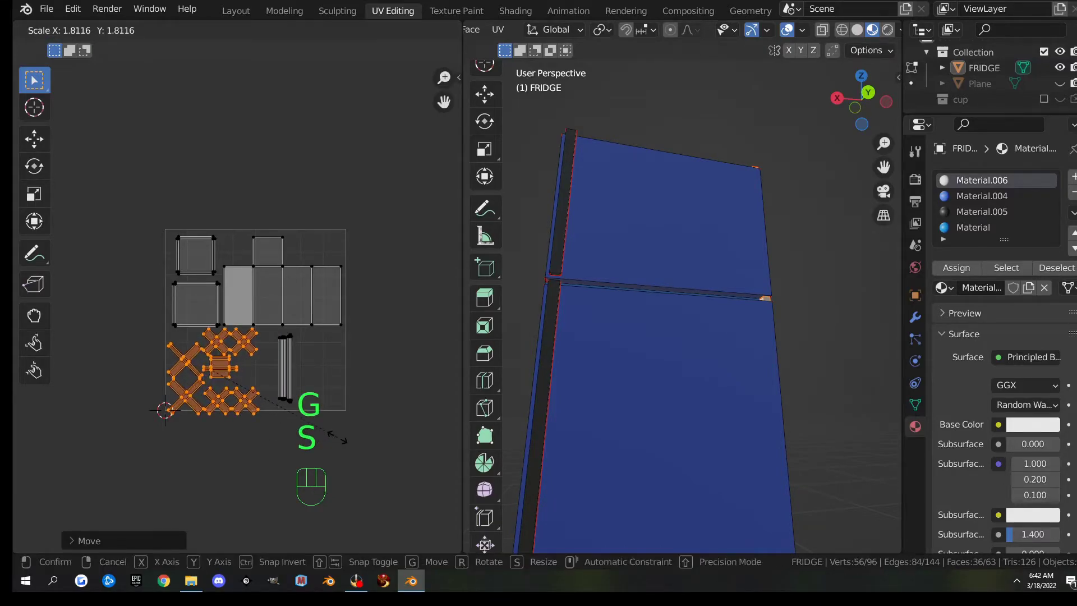
left_click(310, 434)
Move the handle-strip islands out of the UV square, to its left side
left_click_drag(271, 335, 314, 414)
key("g")
left_click(308, 413)
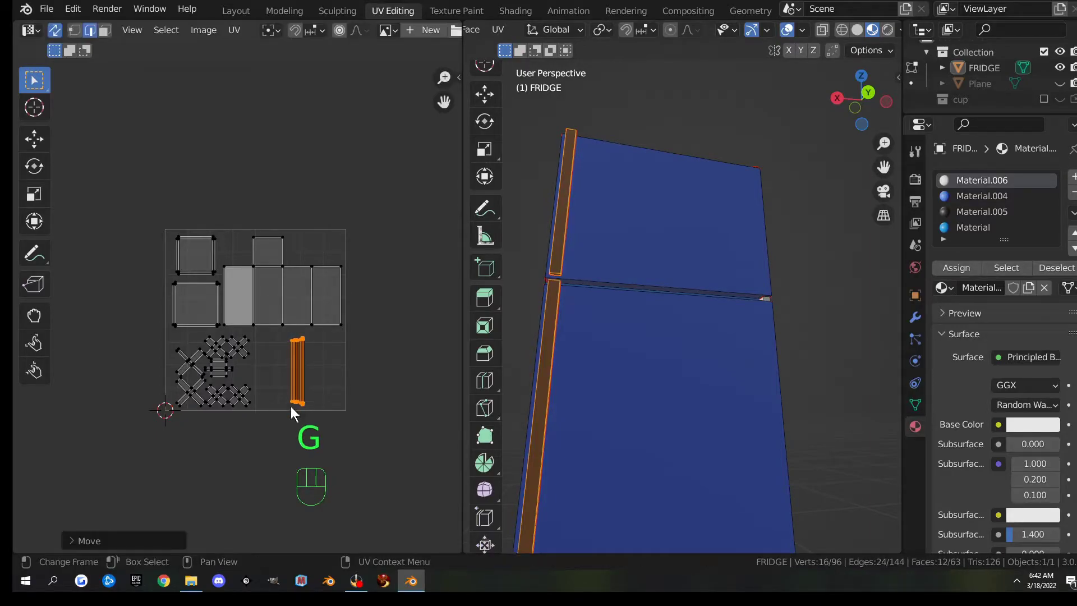
left_click_drag(279, 336, 335, 447)
key("g")
left_click(155, 320)
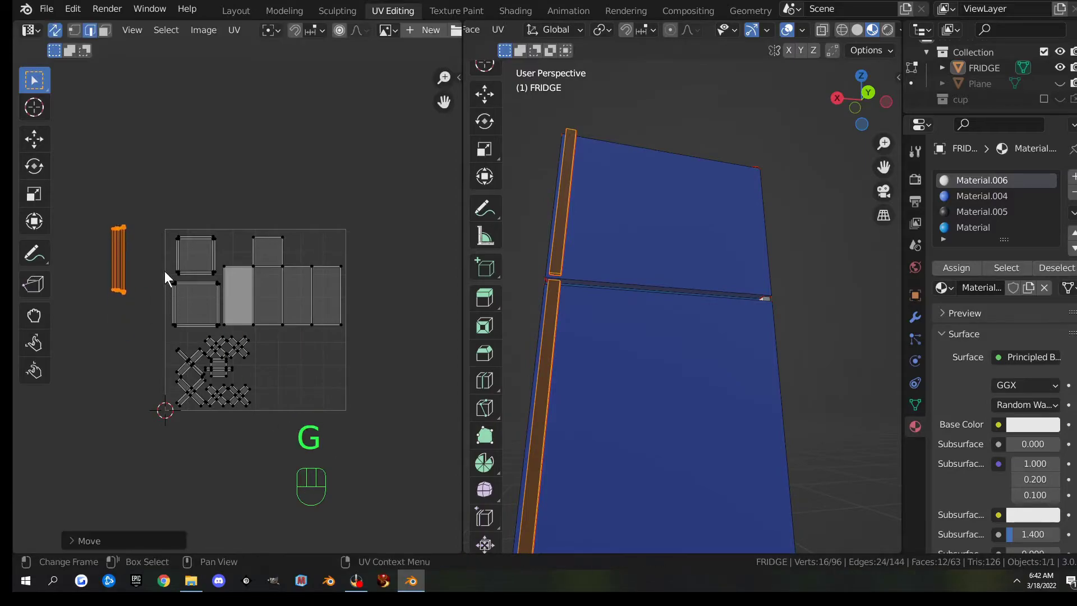
Move the two door-panel islands to the lower-right corner and place the handle strips along the UV square's upper-left edge
left_click_drag(150, 216, 222, 334)
key("g")
left_click(389, 455)
left_click_drag(81, 201, 126, 286)
key("g")
key("g")
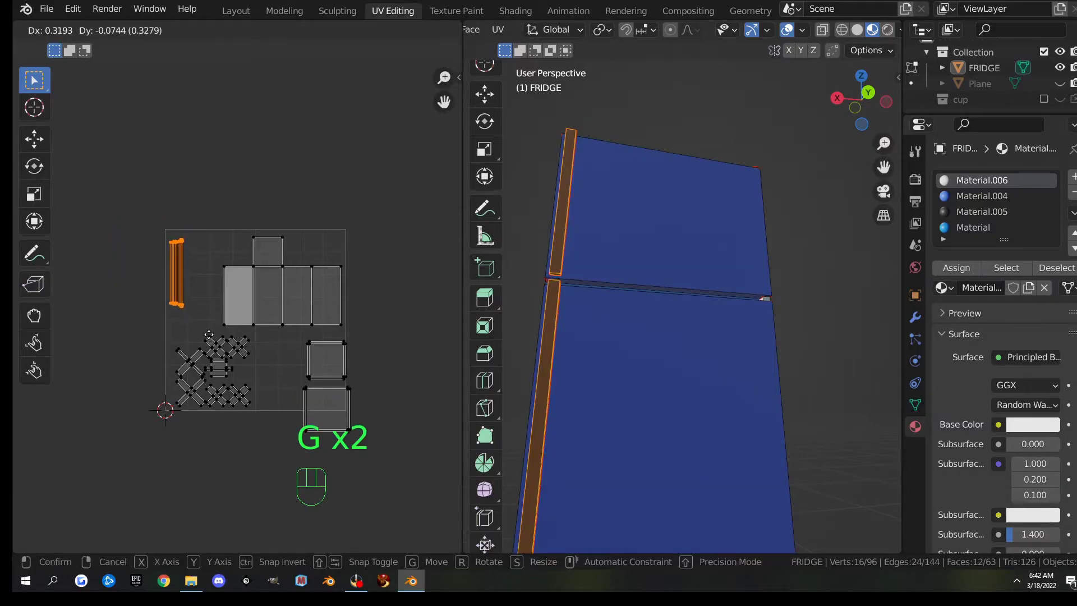
left_click(211, 334)
Scale the large five-face island up to about 1.2 and move it above the UV square
left_click_drag(213, 226, 373, 331)
key("s")
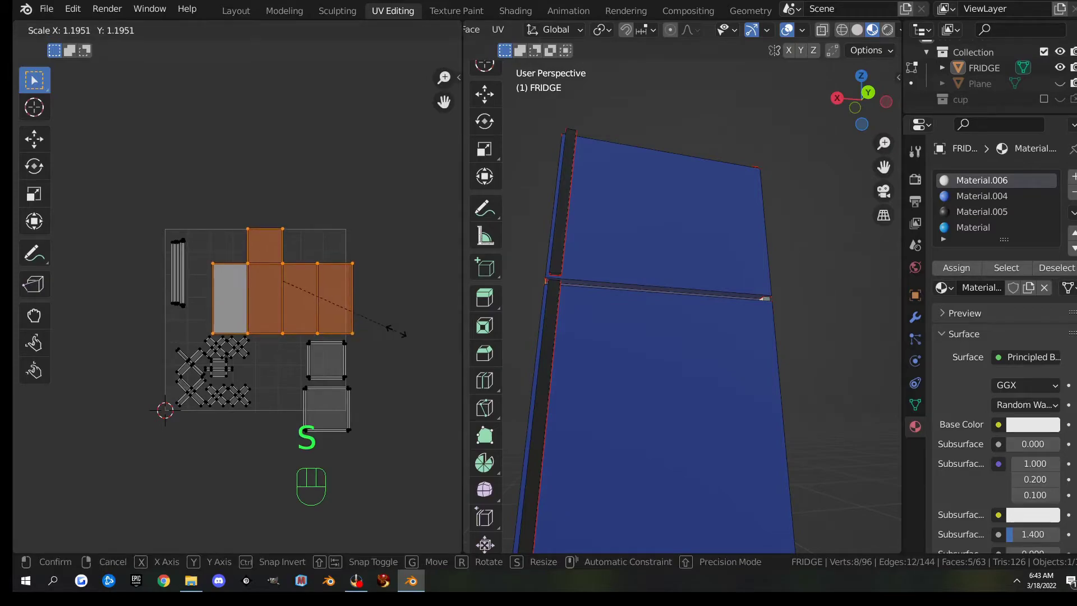
left_click(395, 332)
key("g")
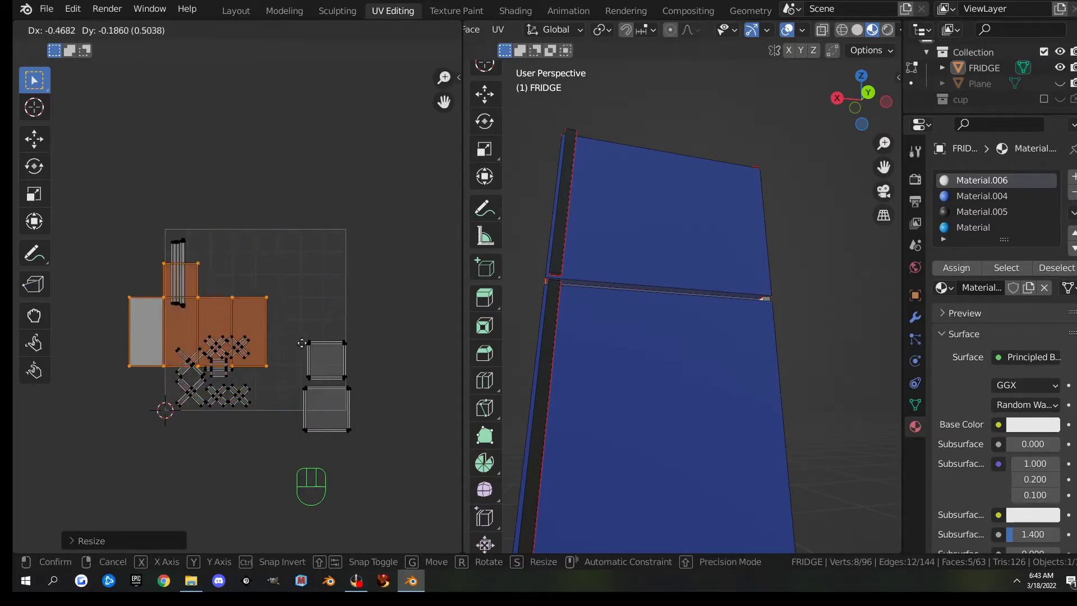
left_click(327, 219)
Clear the UV square by moving the small cross-shaped islands and the two door-panel islands outside its right edge
left_click_drag(140, 320, 257, 440)
key("g")
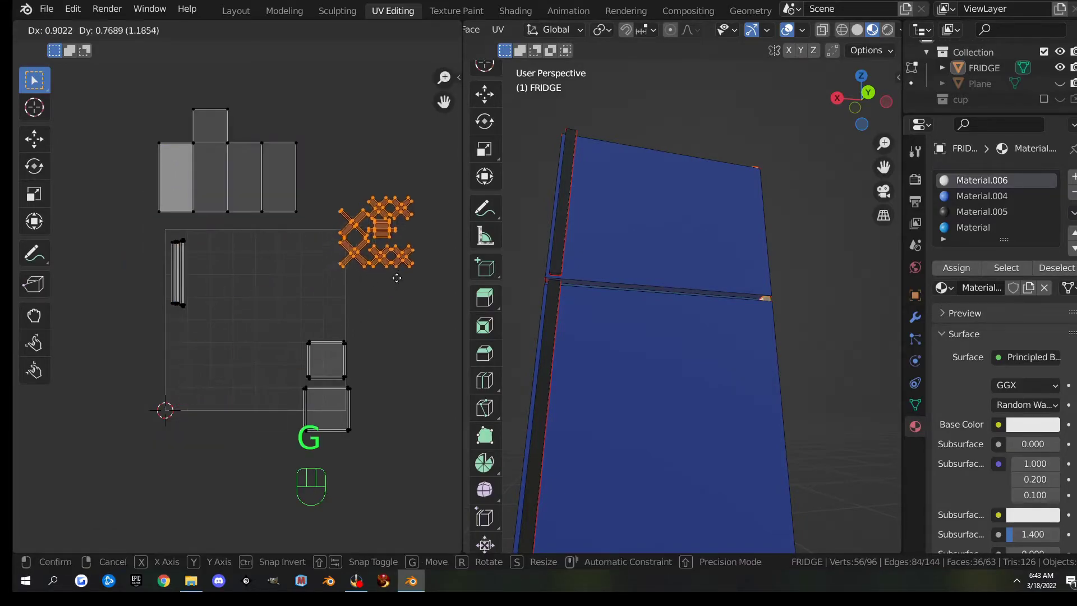
left_click(211, 167)
left_click_drag(260, 339, 392, 446)
key("g")
left_click(457, 387)
Place the large five-face island in the lower-left corner of the UV square
left_click_drag(124, 68, 313, 219)
key("g")
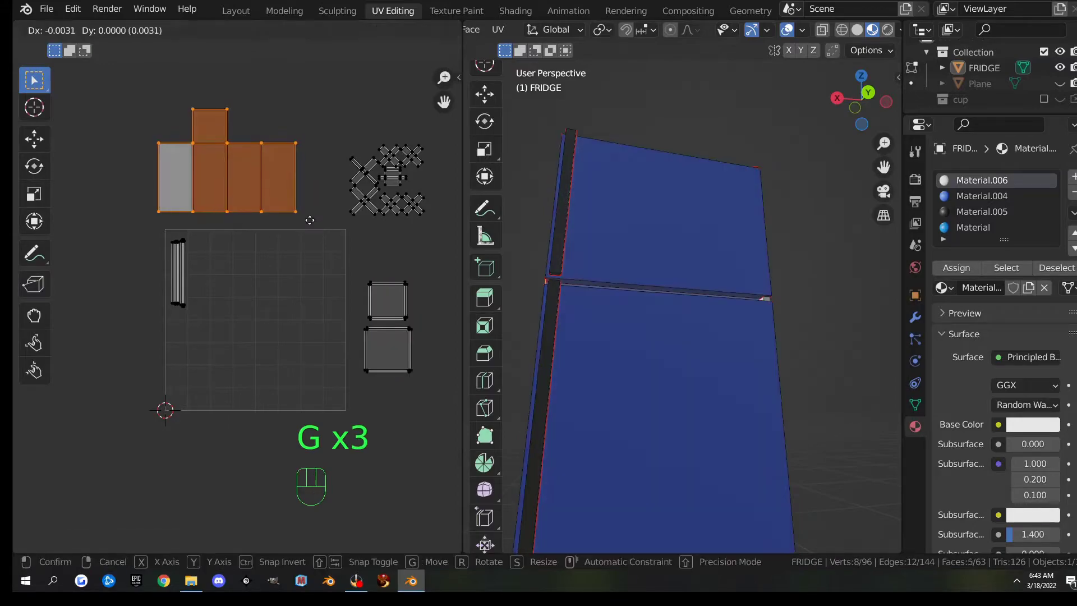
left_click(324, 418)
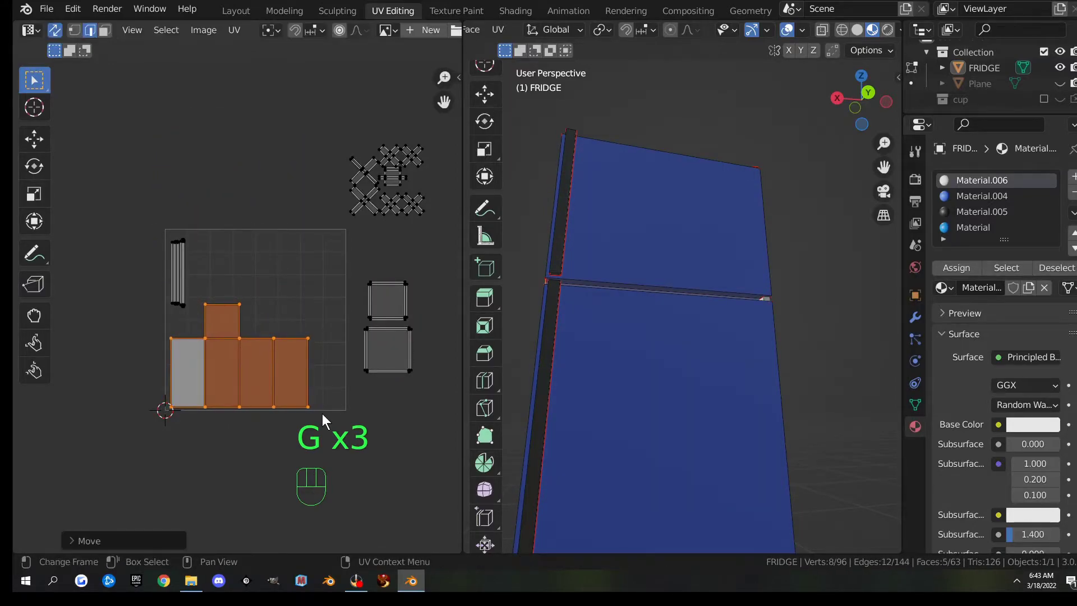
Scale the handle-strip islands up to about 1.4 and fit them in the upper-left corner of the UV square
left_click_drag(160, 224, 204, 314)
key("s")
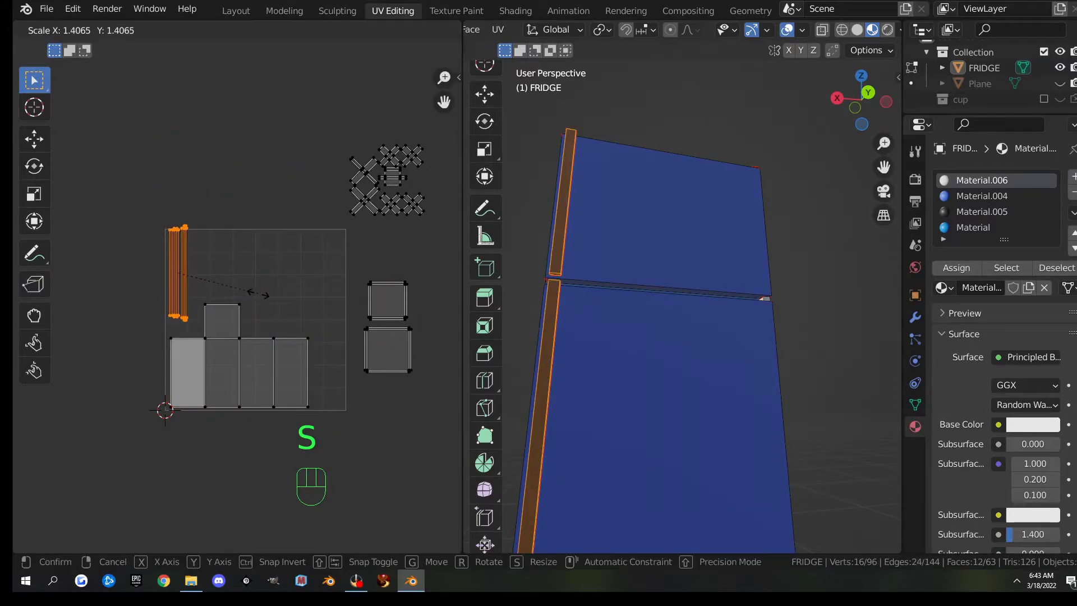
left_click(258, 293)
key("g")
left_click(263, 310)
Move the two door-panel islands into the upper right of the UV square, then shift the smaller one left beside the larger
left_click_drag(366, 290, 408, 367)
key("g")
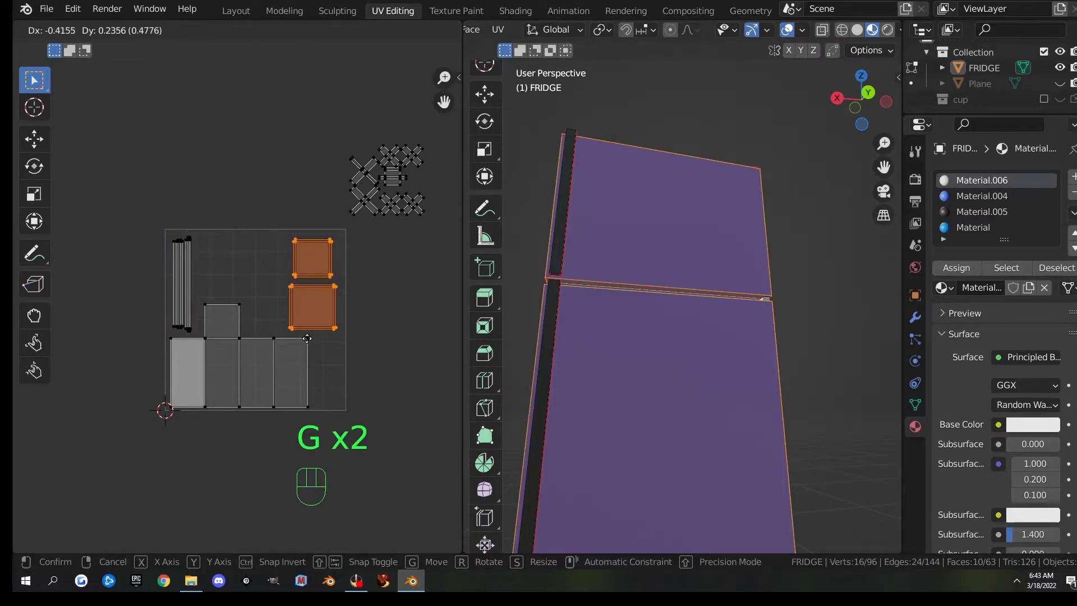
left_click(307, 339)
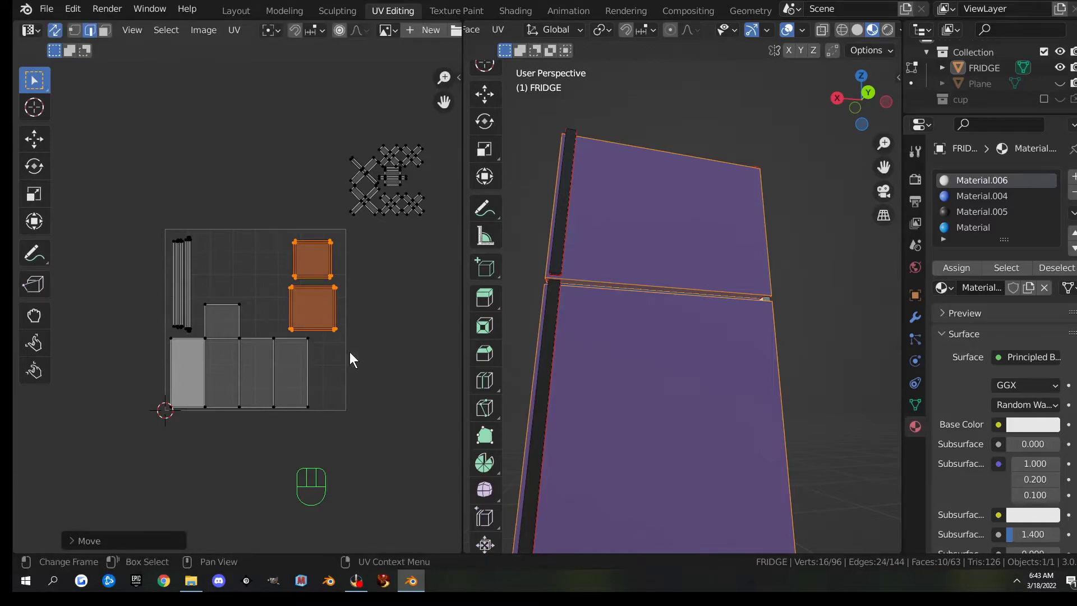
left_click_drag(266, 227, 338, 281)
key("g")
left_click(272, 277)
Enlarge the lower-door panel island and fit it into the upper-right corner of the UV square
left_click_drag(272, 273, 342, 335)
key("s")
left_click(385, 338)
key("g")
key("s")
left_click(377, 340)
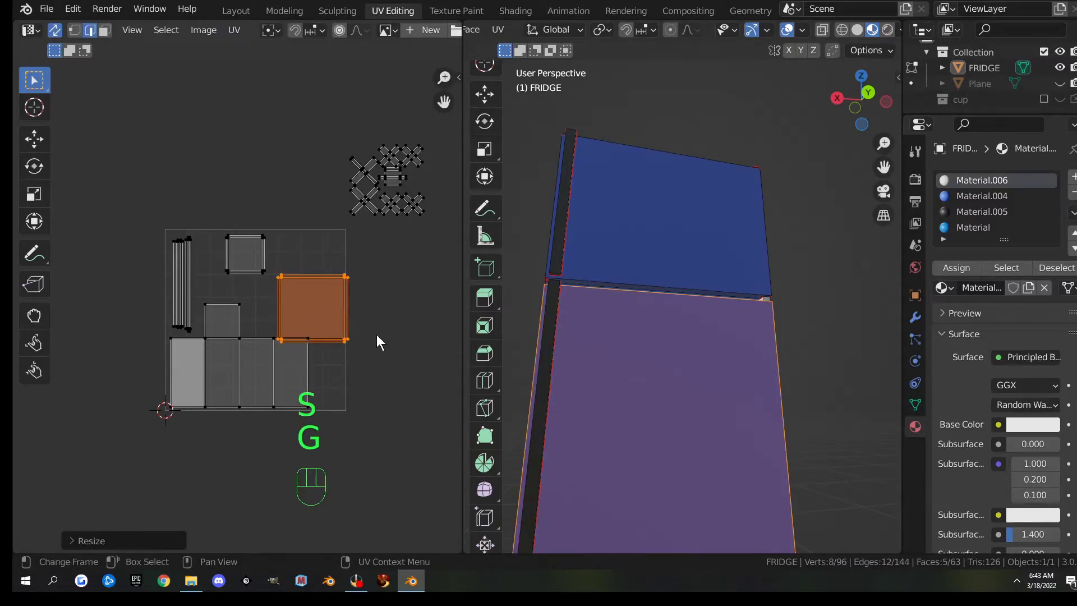
key("g")
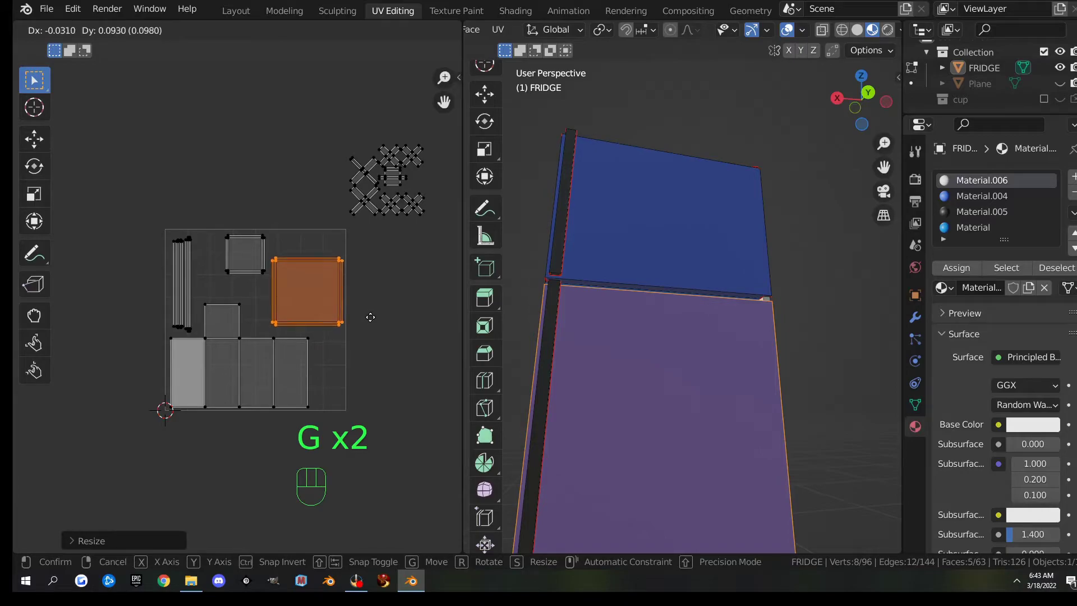
left_click(371, 298)
Position the upper-door panel island between the handle strips and the larger panel, and enlarge it to fill the gap
left_click_drag(201, 211, 264, 288)
key("g")
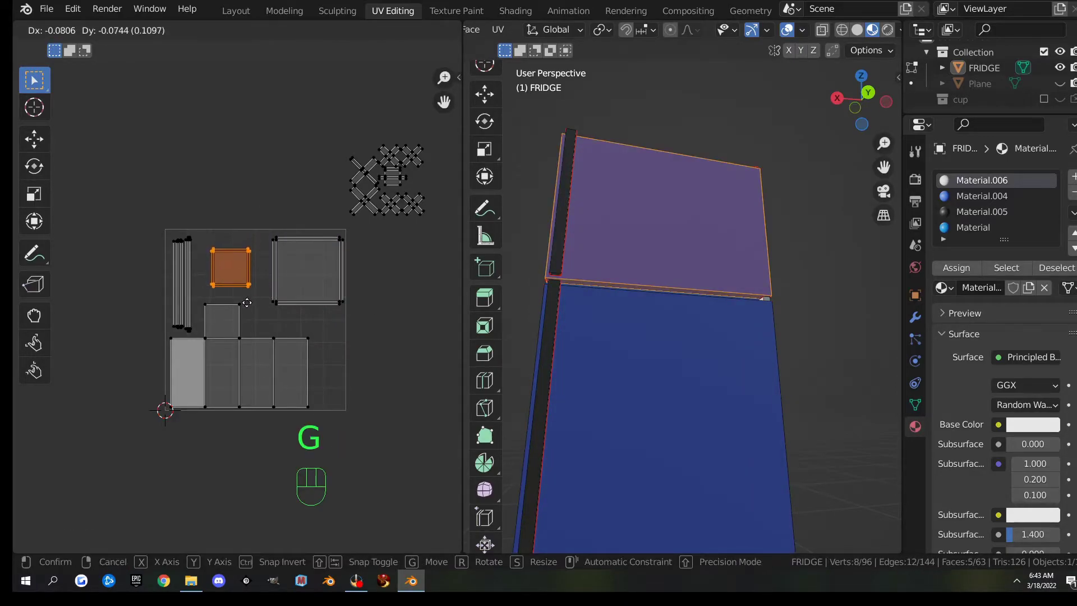
key("s")
left_click(302, 320)
Move the group of small cross-shaped islands down to the lower-right edge of the UV square
left_click_drag(332, 115, 441, 227)
key("g")
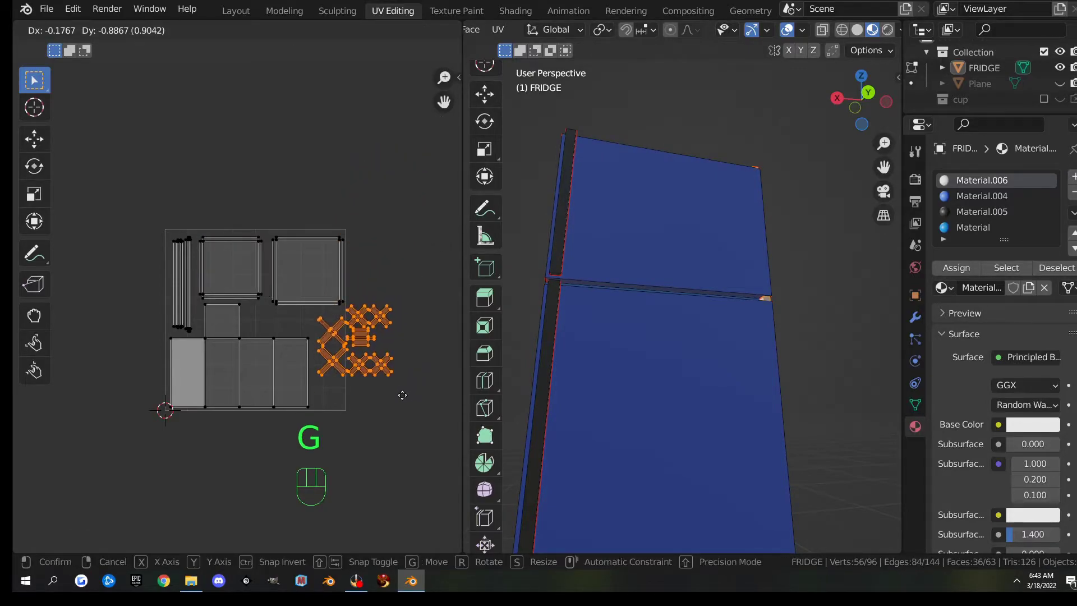
left_click(399, 394)
Separate the two large cross-shaped islands, moving the lower one into the lower-right corner of the UV square
scroll(389, 392, "up", 4)
middle_click_drag(383, 343, 199, 237, "shift")
left_click(286, 264)
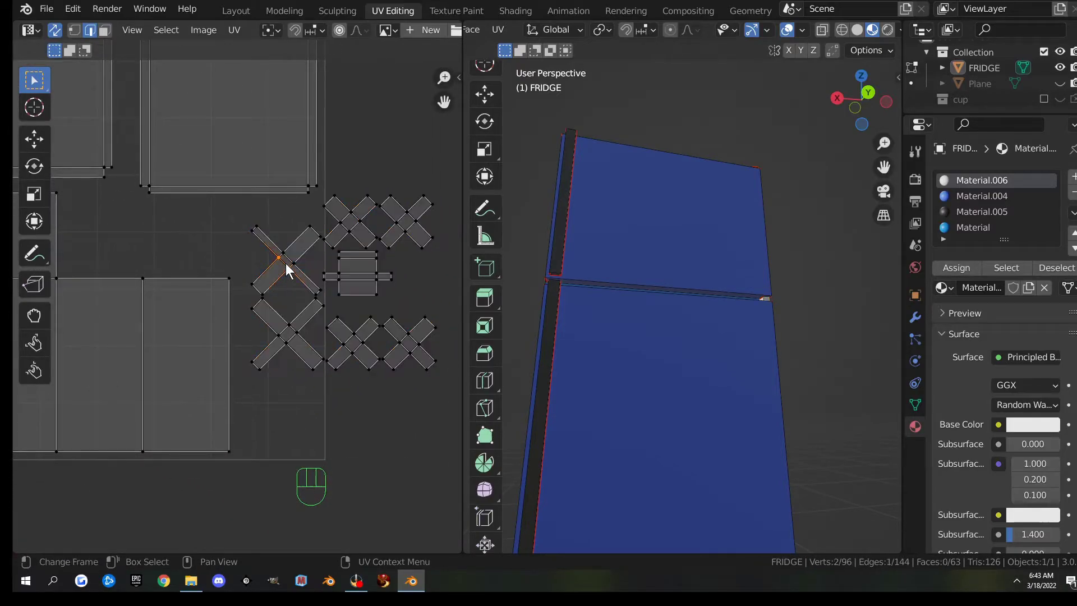
key("l")
key("g")
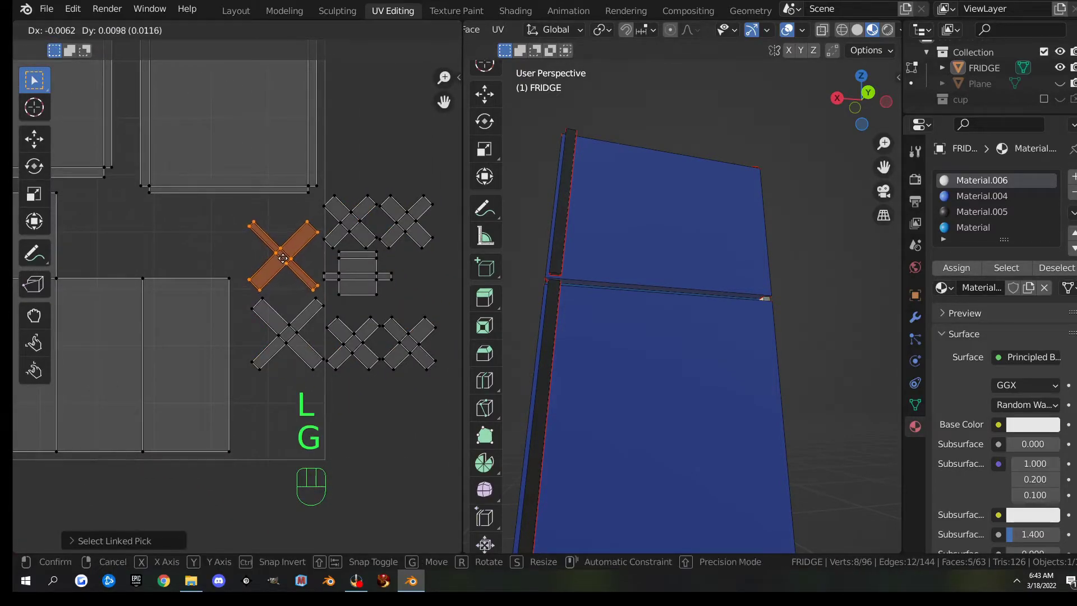
left_click(282, 262)
left_click(279, 324)
key("g")
left_click(280, 325)
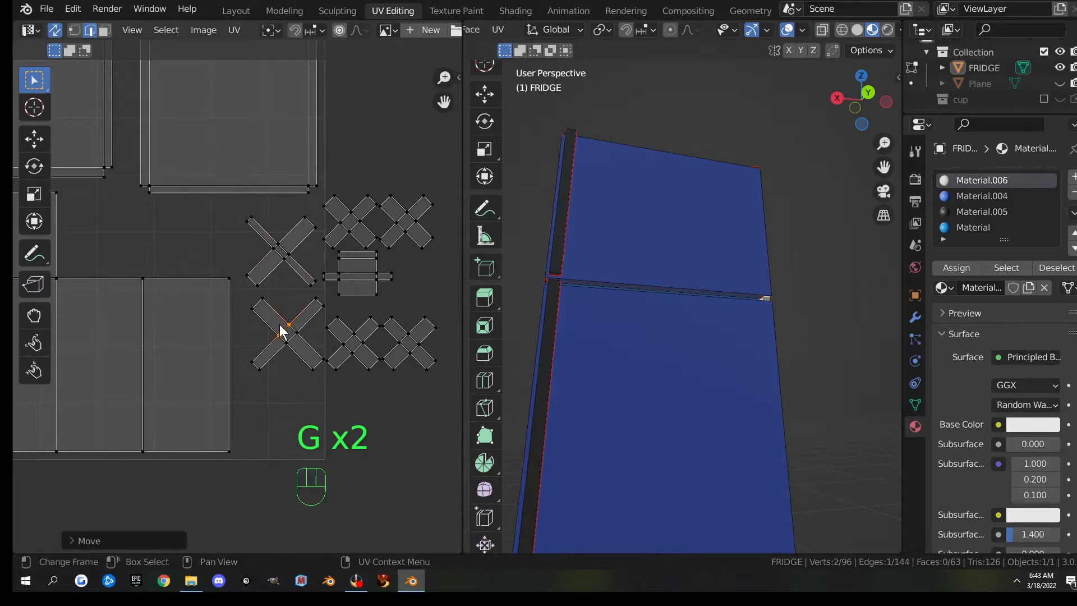
key("l")
key("g")
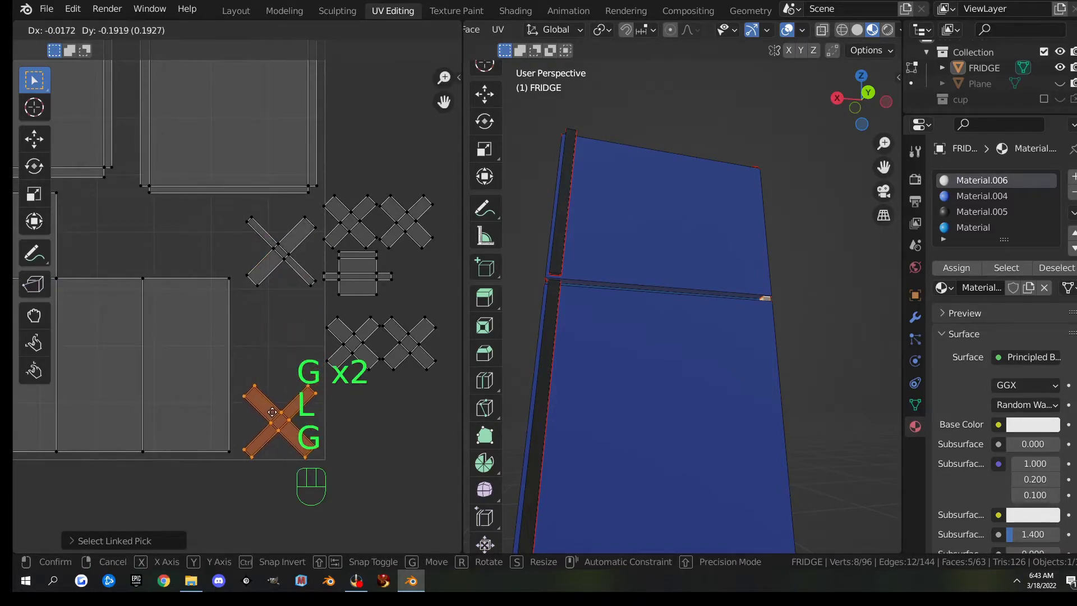
left_click(273, 413)
Stack the other large cross island above the corner one, and place the small box-shaped island above both
left_click(276, 261)
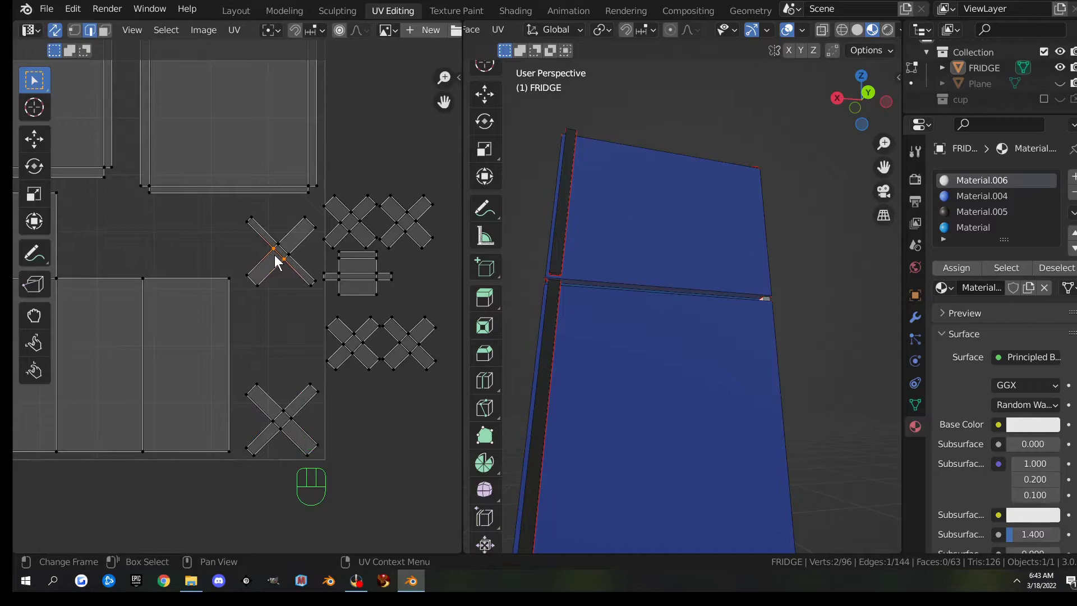
key("l")
key("g")
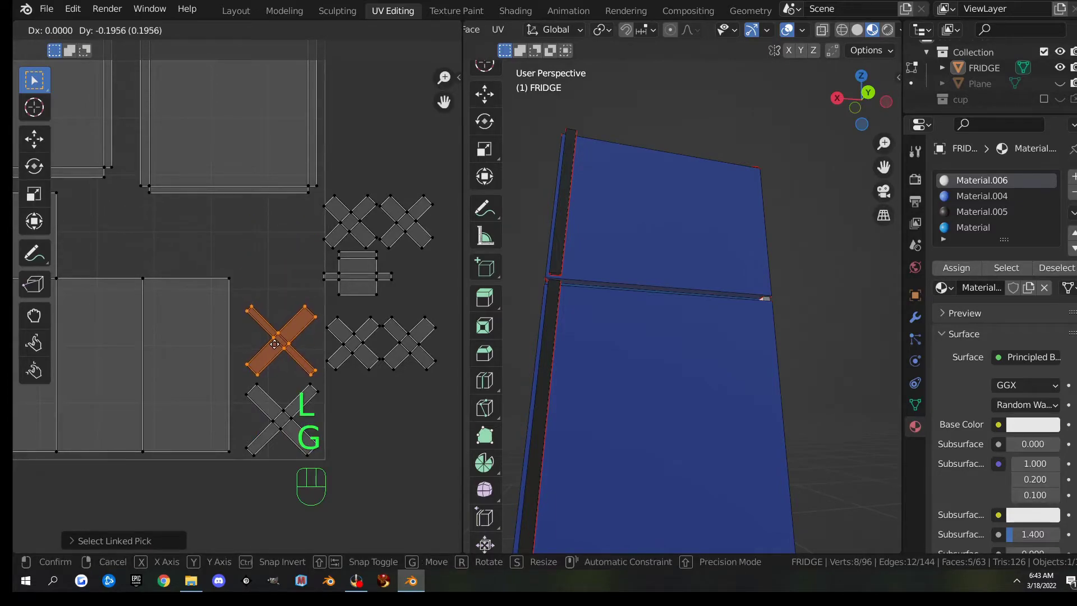
left_click(274, 344)
left_click(340, 351)
key("l")
key("g")
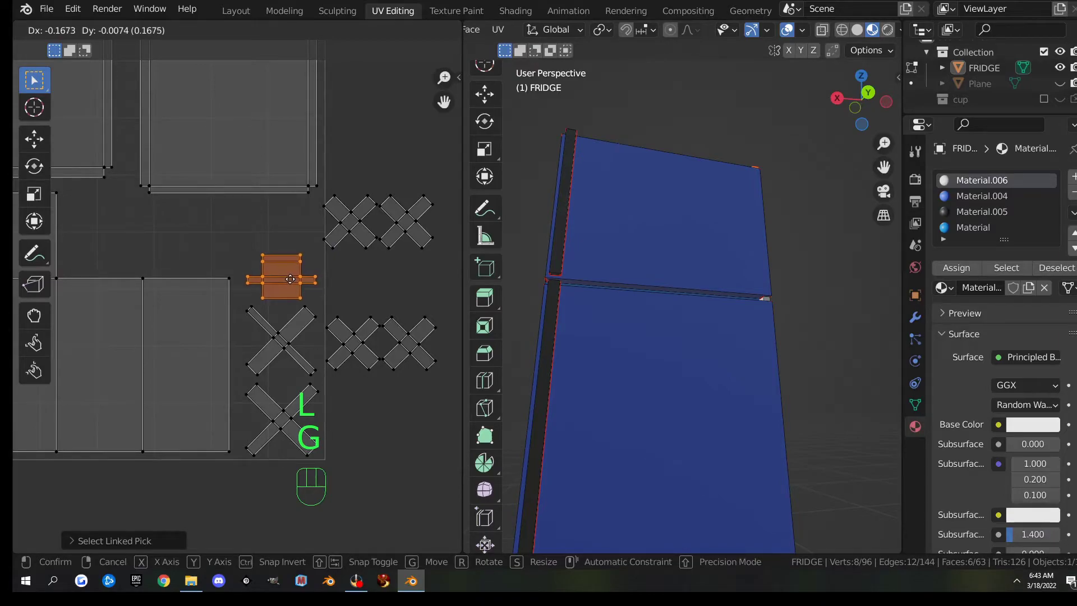
left_click(290, 279)
Move the two upper small cross islands side by side into the gap between the body strip and the door panels
left_click(348, 220)
key("l")
key("g")
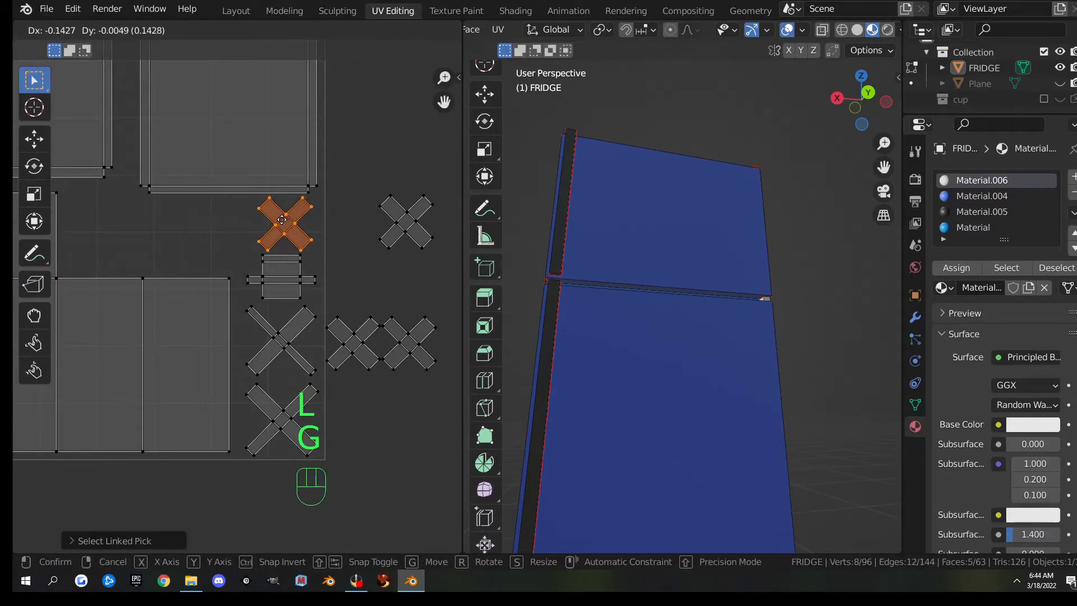
left_click(97, 232)
left_click_drag(349, 174, 436, 276)
key("l")
key("g")
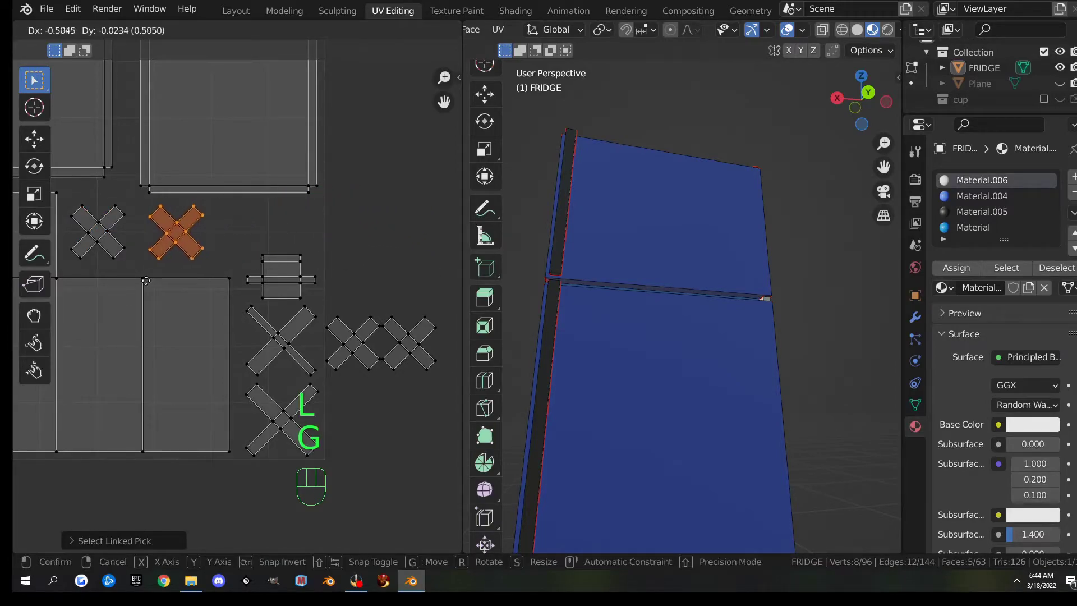
left_click(139, 286)
Add the two remaining small cross islands to the row in the gap, ending beneath the larger door panel's right edge
left_click(362, 341)
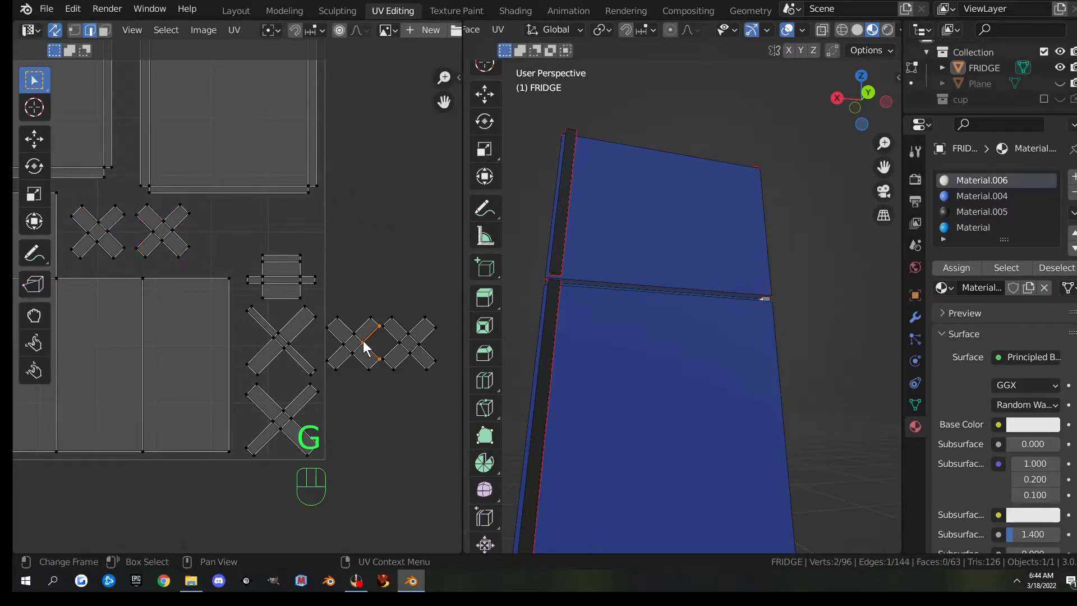
key("l")
key("g")
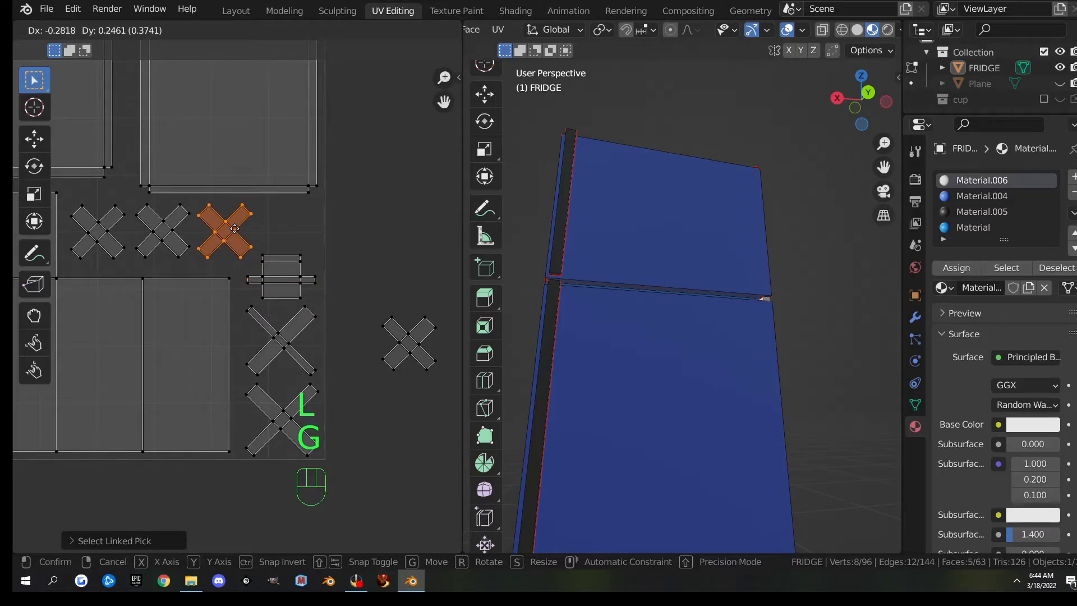
left_click(234, 229)
left_click(399, 344)
key("l")
key("g")
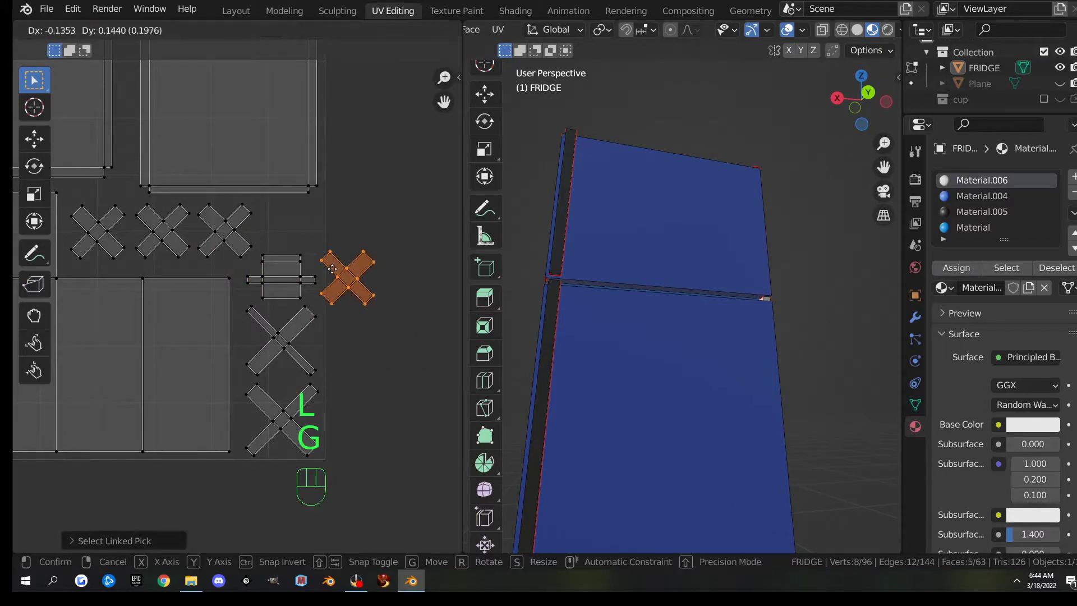
left_click(280, 230)
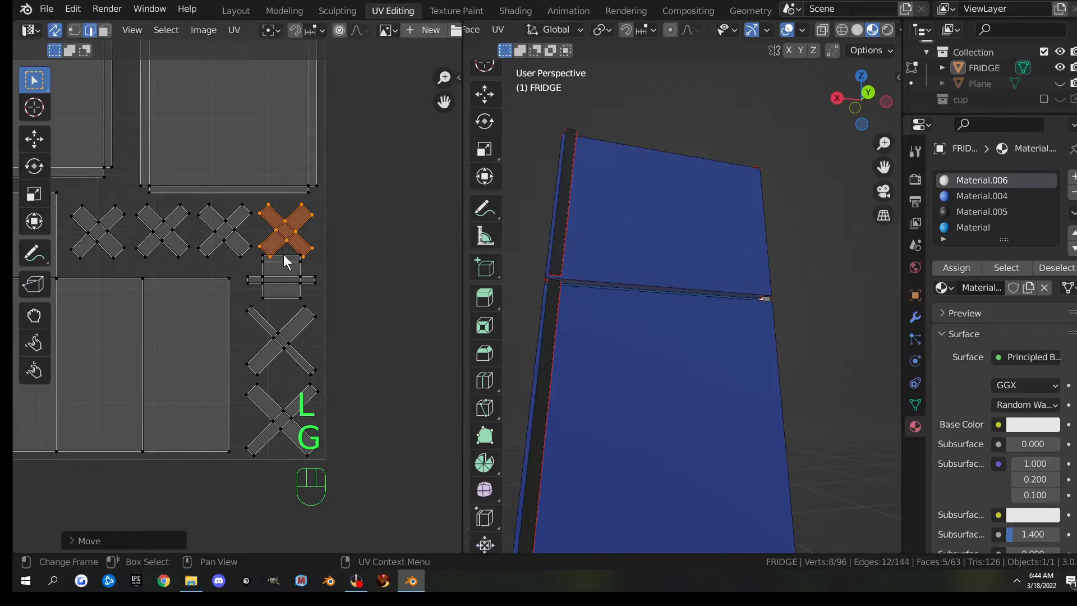
Lower the box-shaped island slightly to clear the small crosses, and shift the large cross beneath it to the left
left_click(288, 278)
key("l")
key("g")
left_click(287, 286)
left_click(287, 338)
key("l")
key("g")
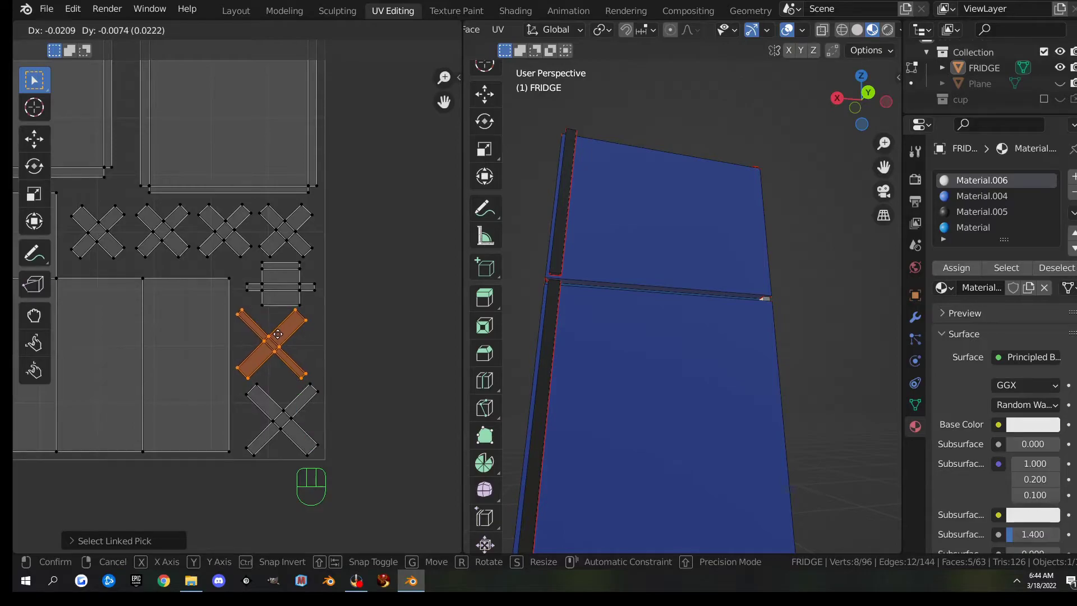
left_click(278, 333)
Nudge the corner large cross slightly right, and fine-tune the position of the large cross above it to avoid overlap
left_click(287, 421)
key("l")
key("g")
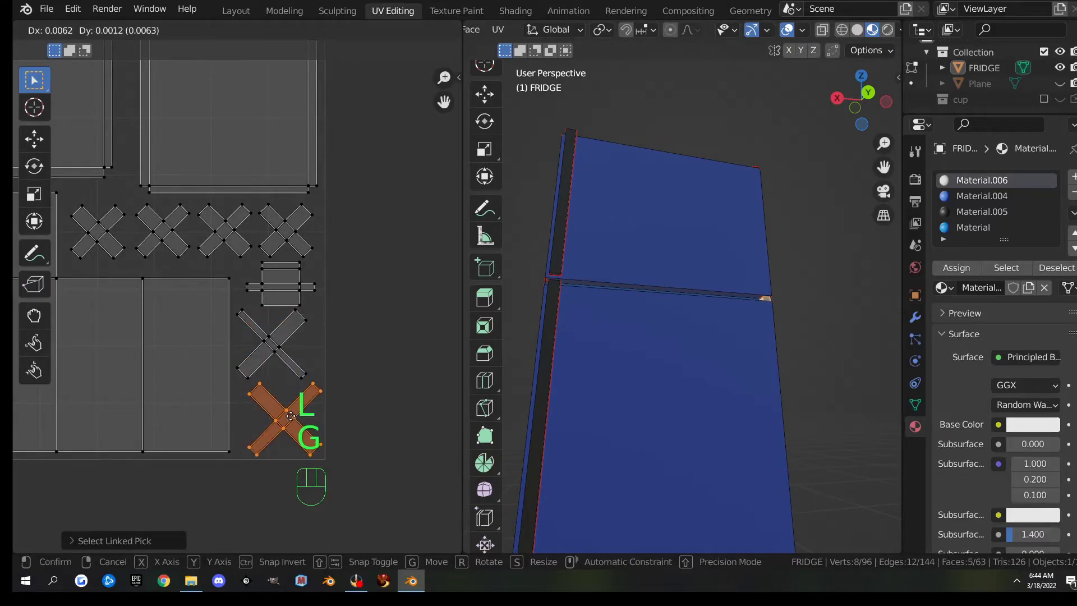
left_click(290, 415)
left_click(277, 328)
key("l")
key("g")
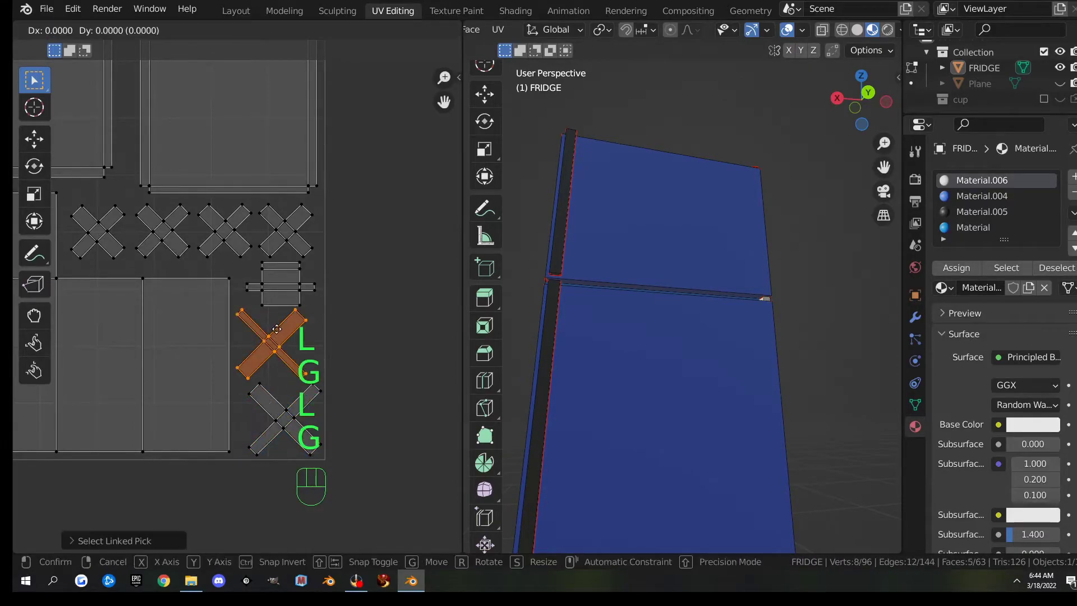
left_click(277, 331)
scroll(345, 272, "down", 4)
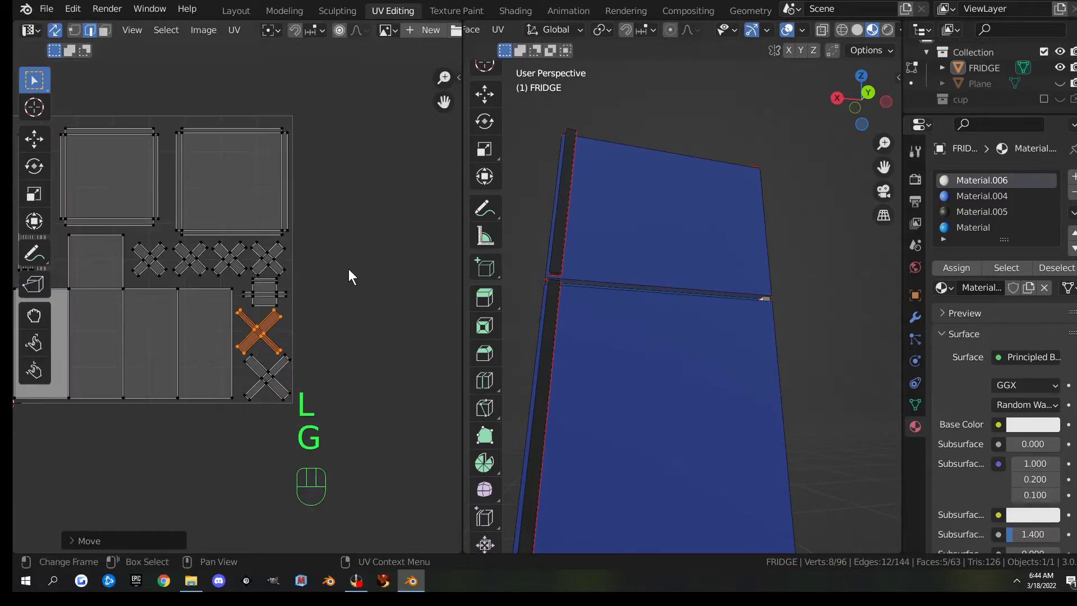
middle_click_drag(315, 303, 364, 297)
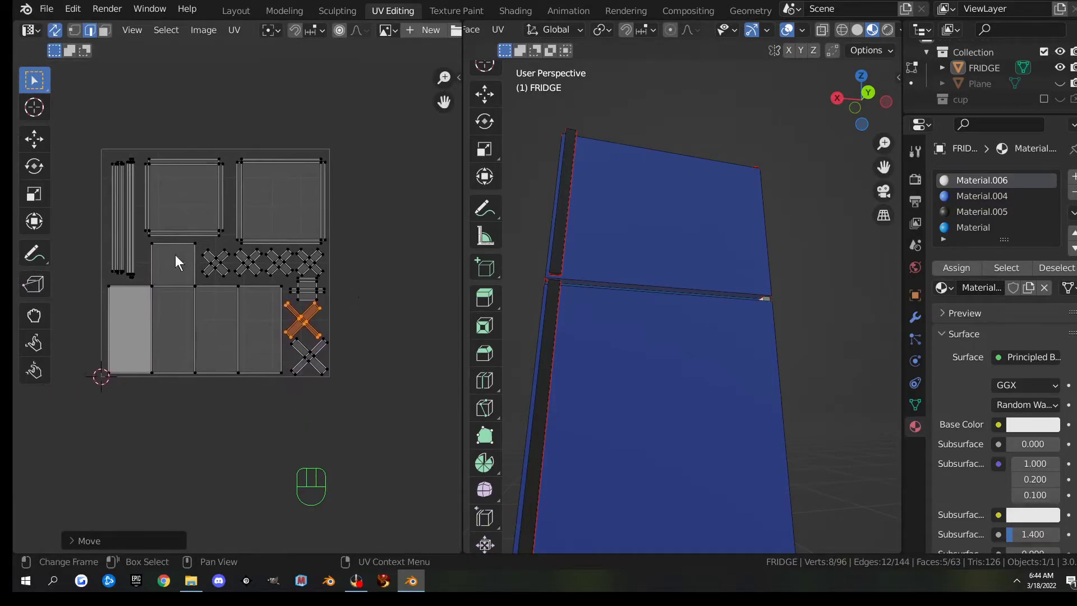
middle_click_drag(316, 221, 331, 247)
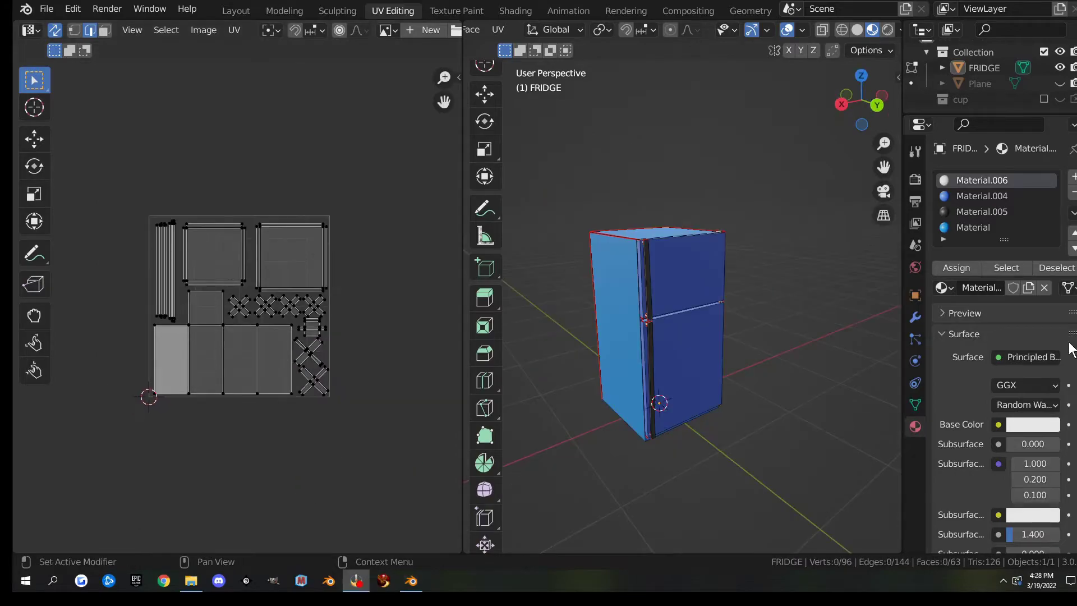
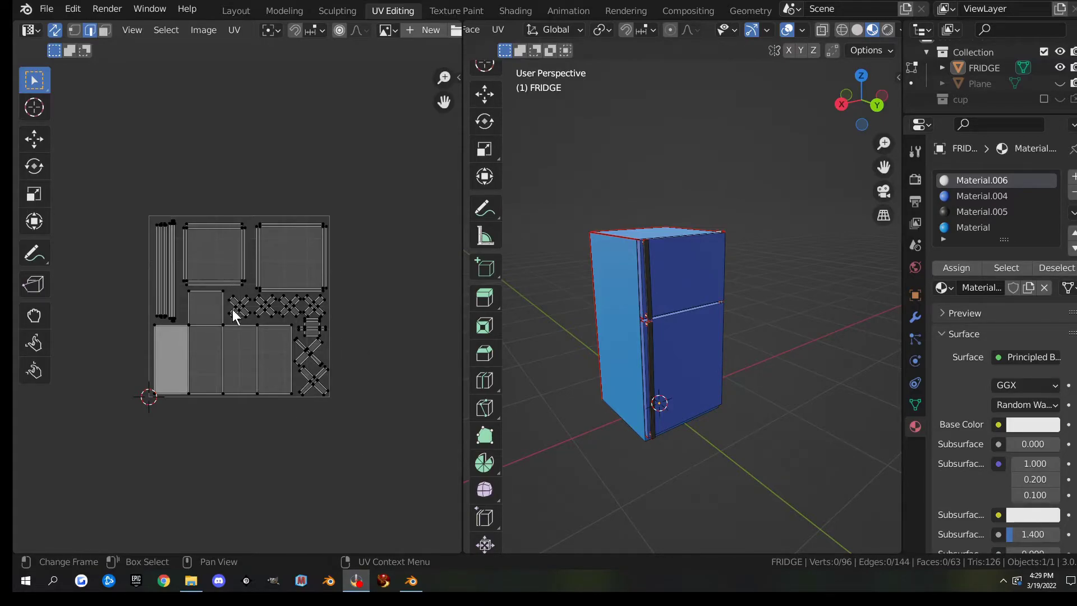
Assign the white Material.006 to the blue end face of the small hinge block on top of the fridge
middle_click_drag(621, 276, 680, 402)
middle_click_drag(649, 450, 680, 399, "shift")
scroll(679, 391, "up", 4)
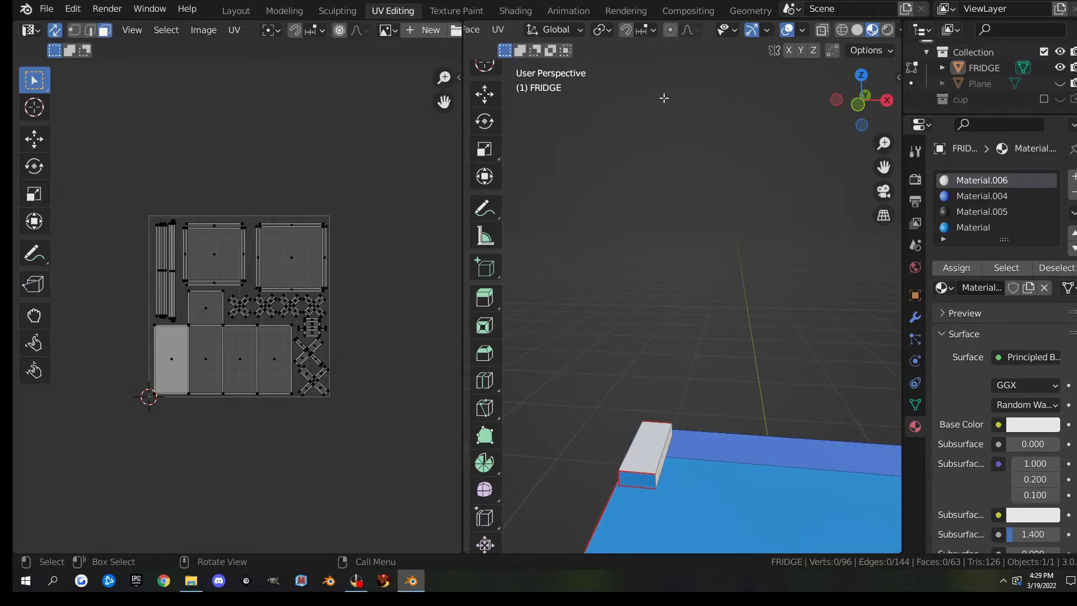
left_click(642, 484)
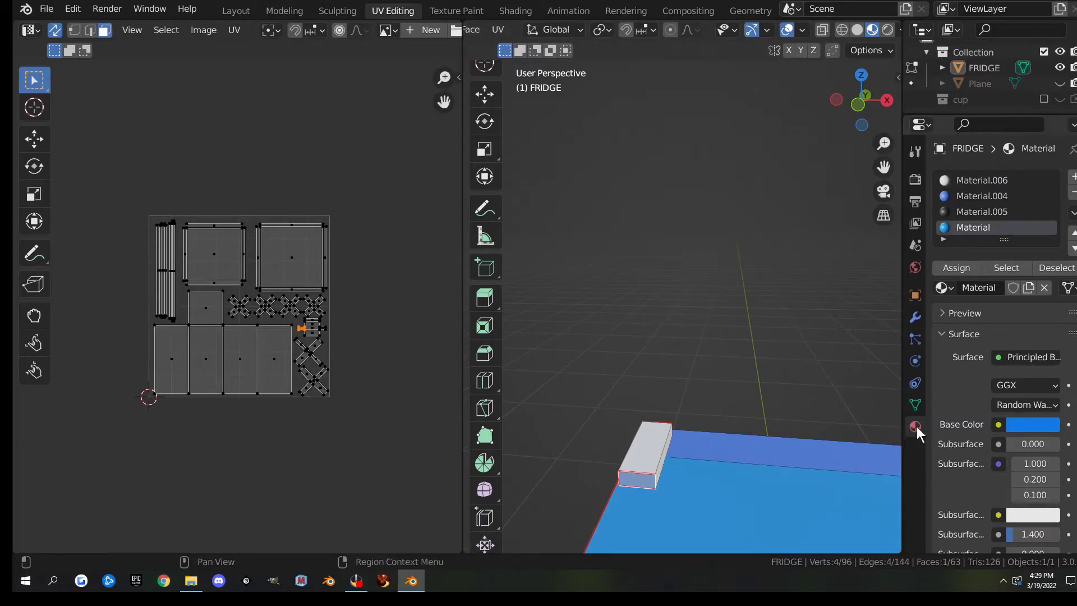
left_click(972, 180)
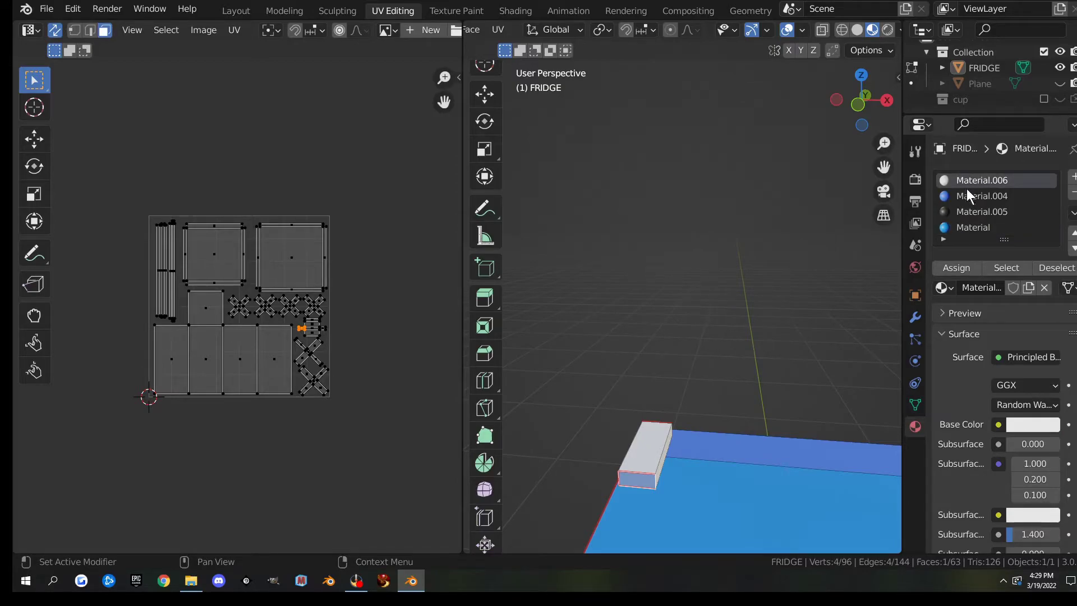
left_click(955, 270)
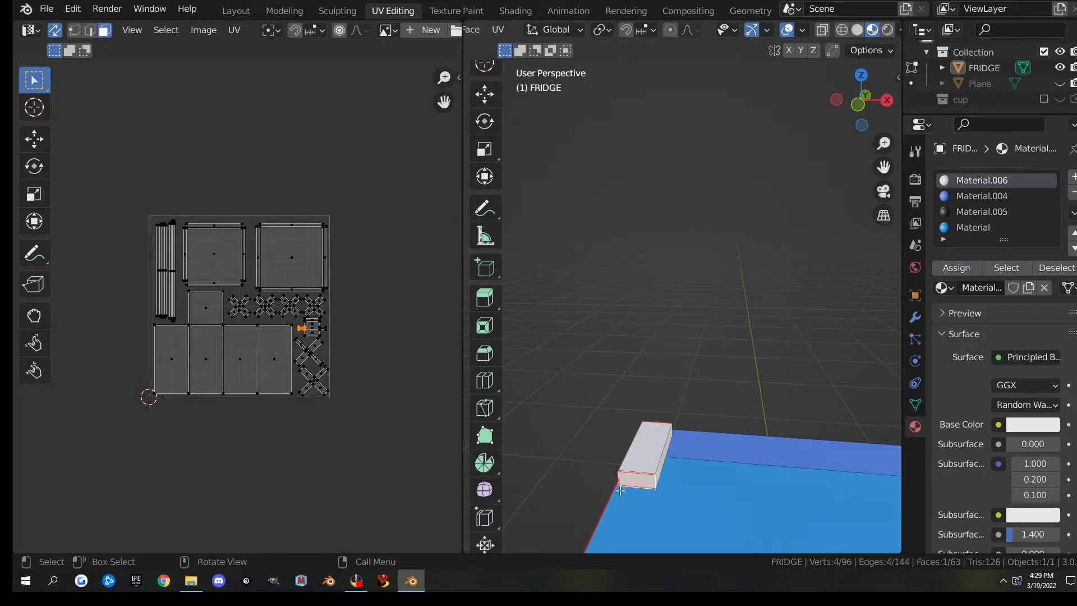
Switch to the Layout workspace and unhide the Plane, leaving the cup collection excluded
scroll(697, 359, "down", 8)
middle_click_drag(698, 359, 604, 372)
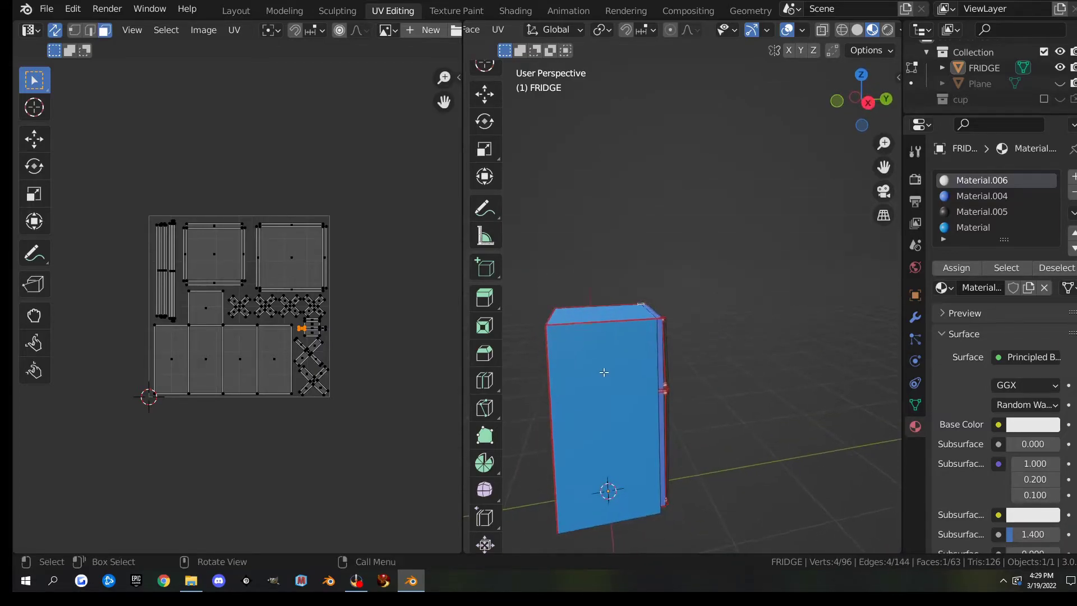
left_click(241, 11)
scroll(588, 298, "down", 4)
middle_click_drag(587, 298, 656, 290)
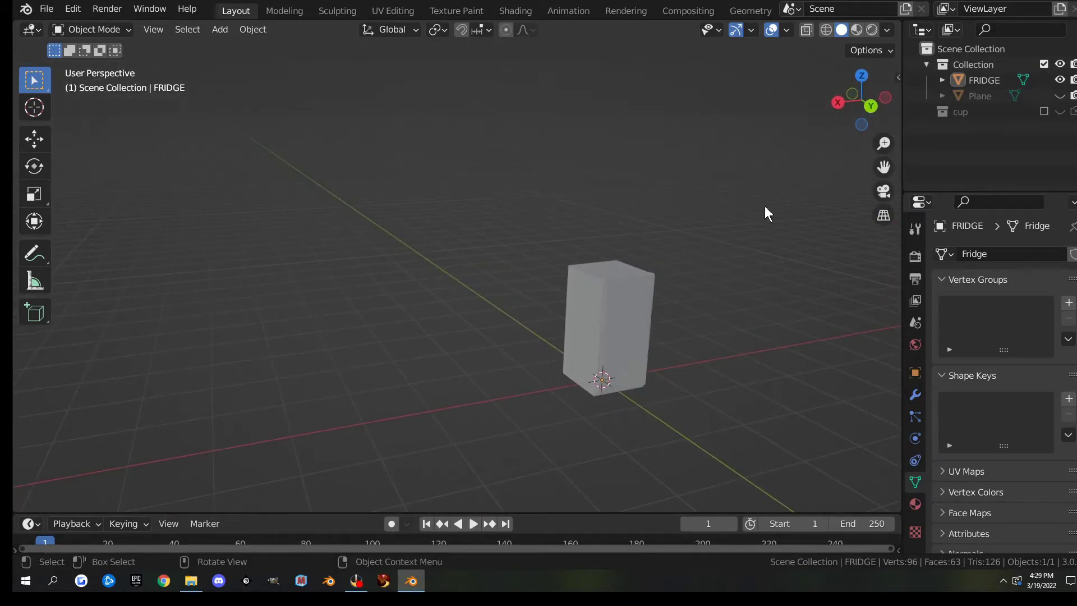
left_click(1061, 96)
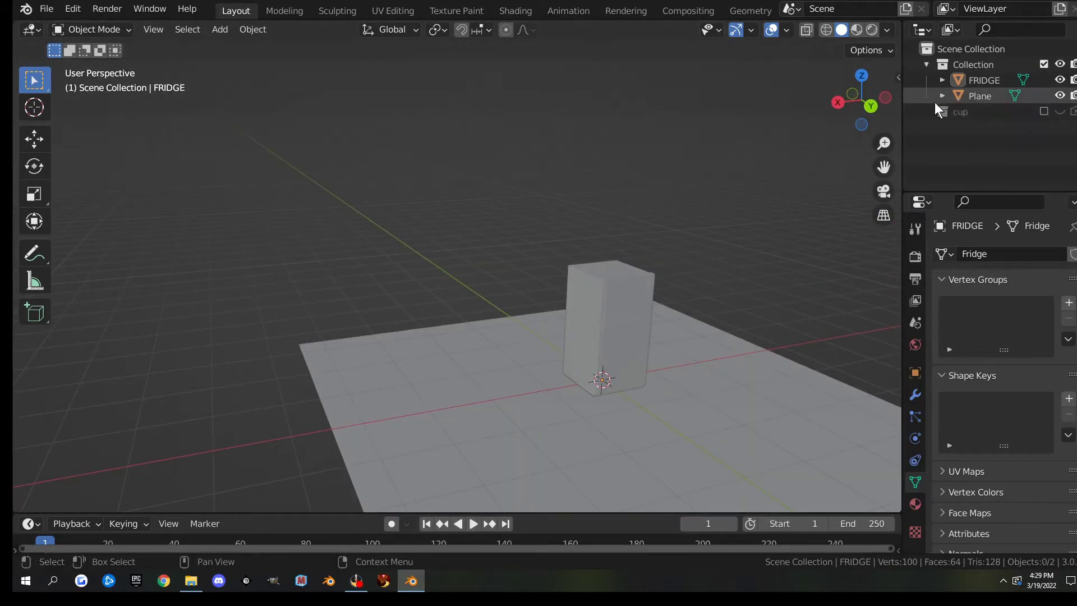
left_click(1044, 111)
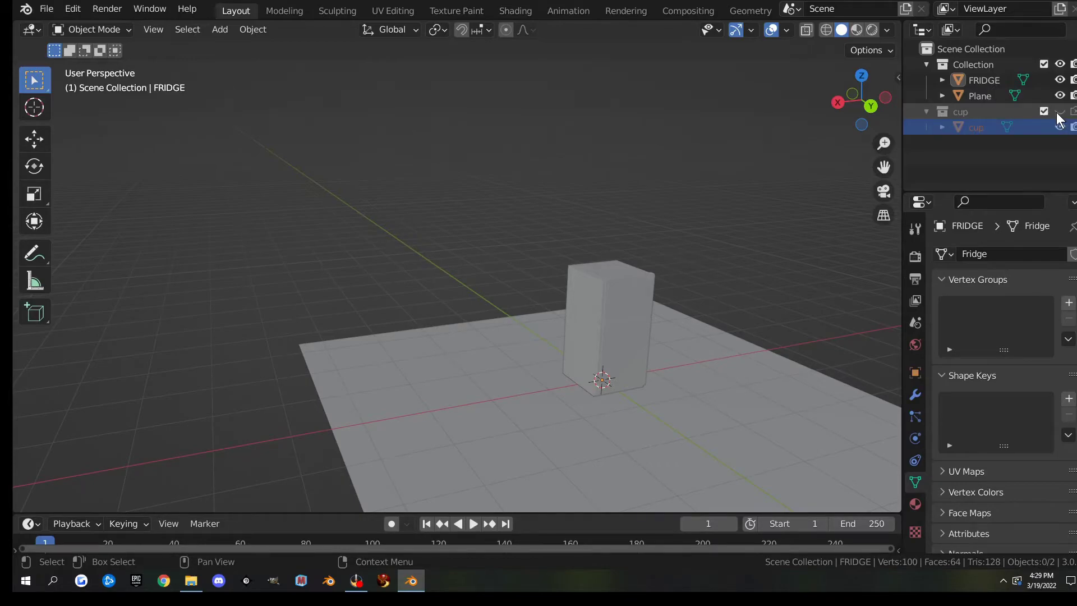
left_click(1043, 111)
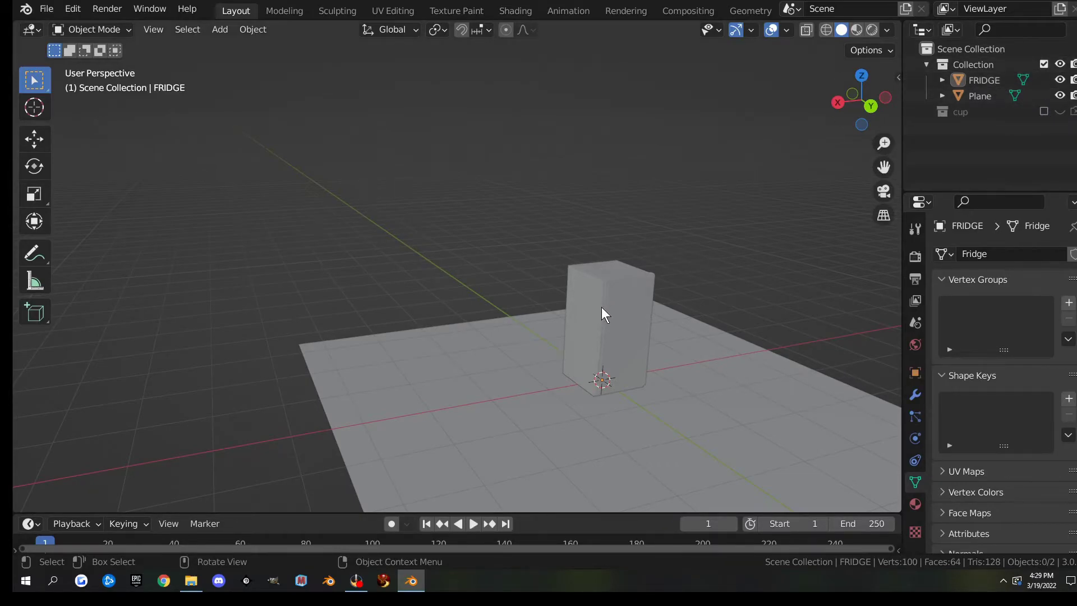
Switch the viewport to rendered shading and keep GPU Compute as the Cycles render device
left_click(872, 30)
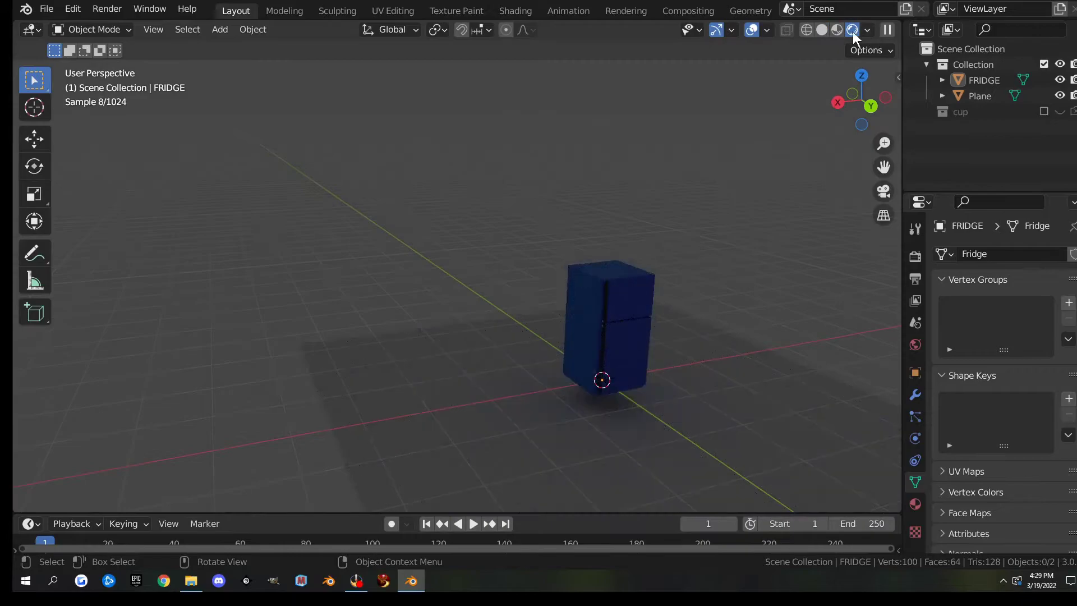
left_click(915, 257)
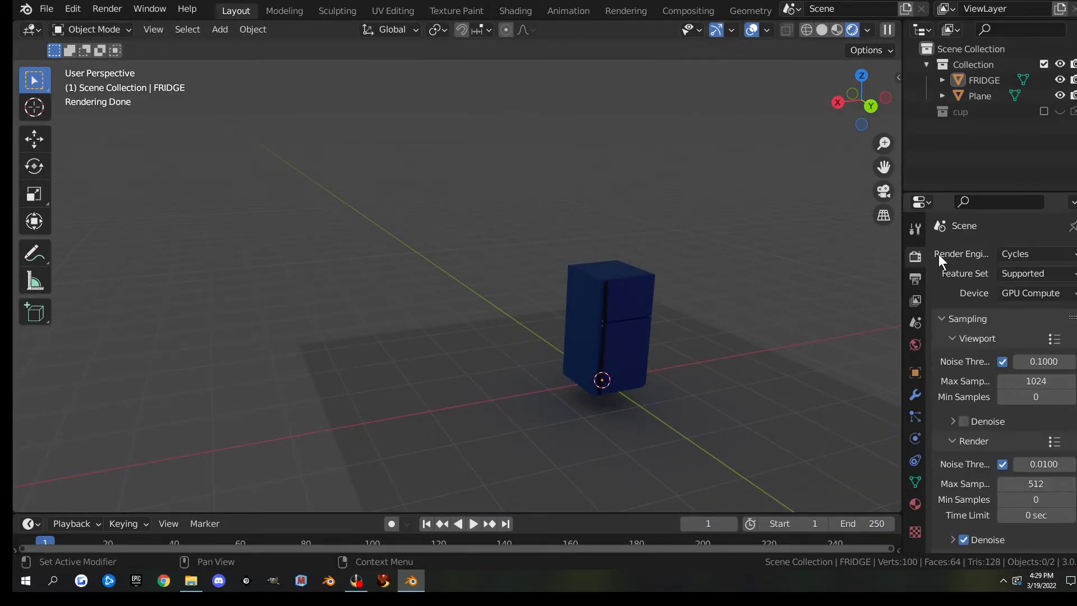
left_click(1028, 294)
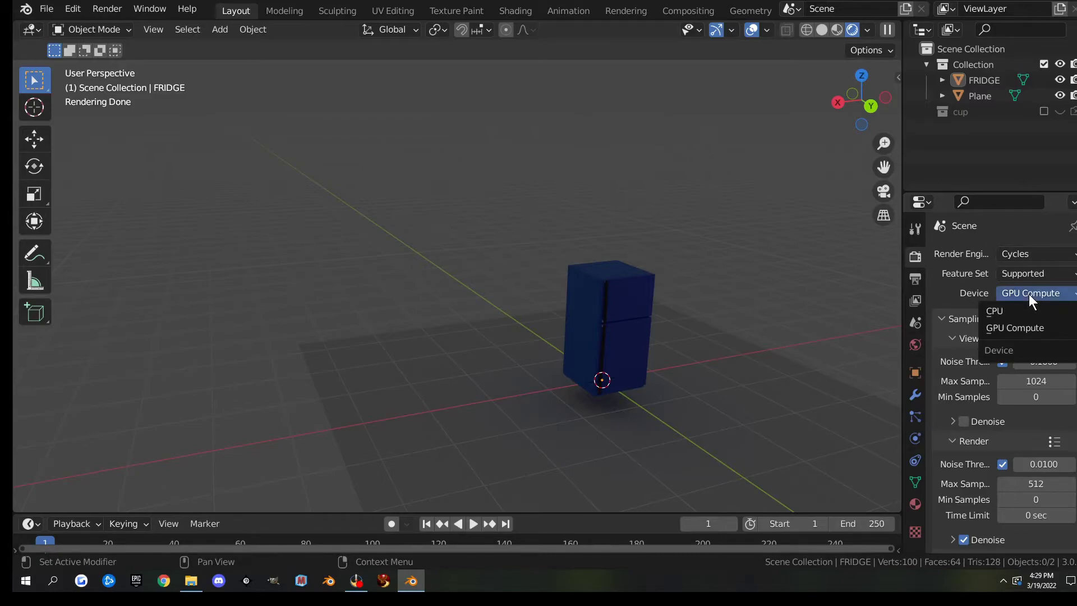
left_click(1033, 294)
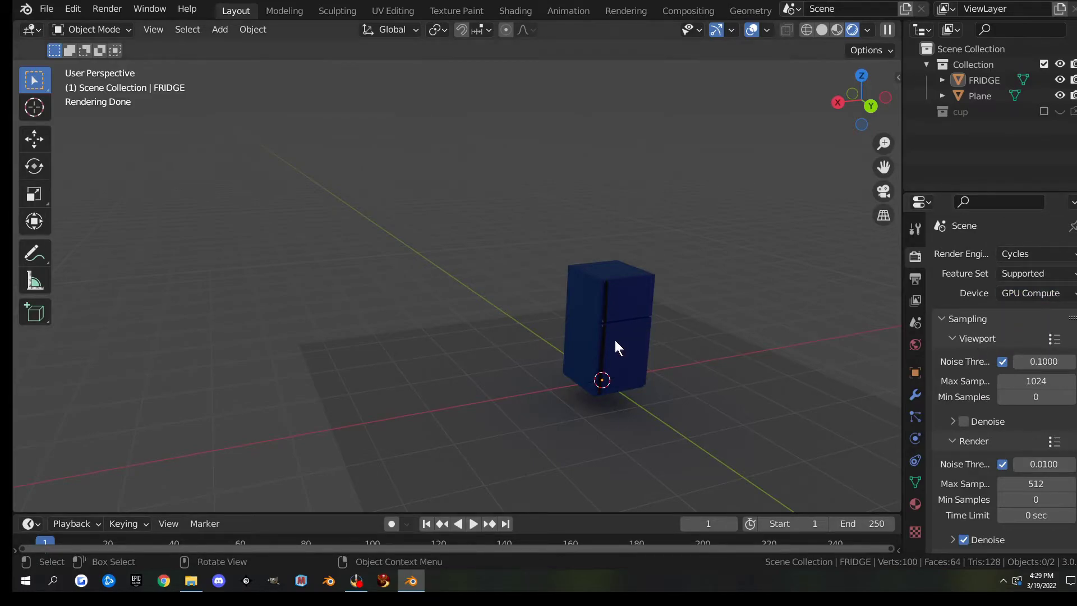
Add an area light at the origin and raise it about 3.86 m along Z, above the fridge
key("shift+a")
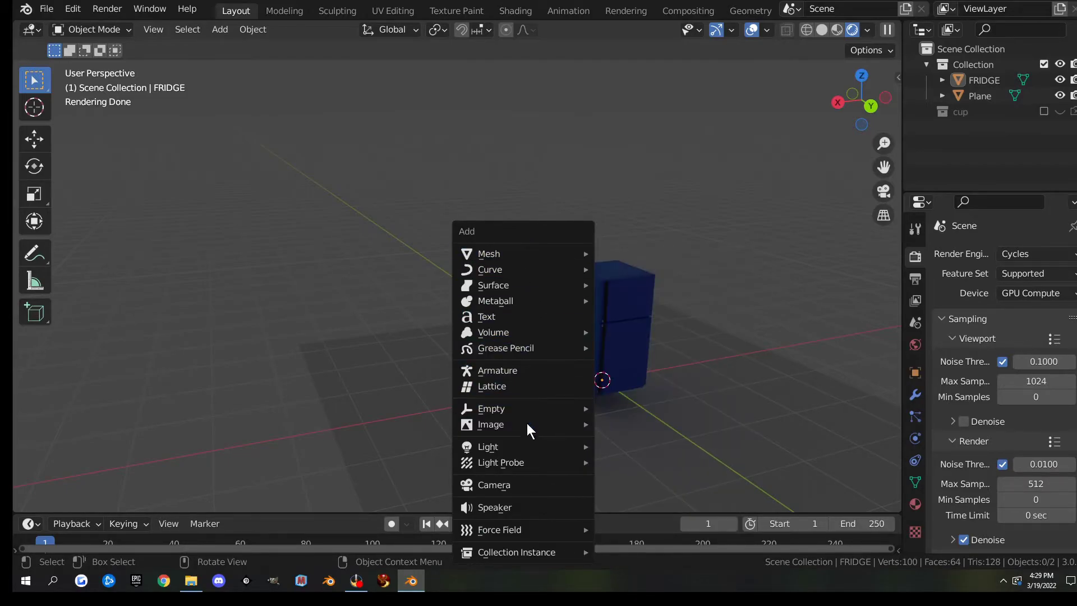
mouse_move(530, 446)
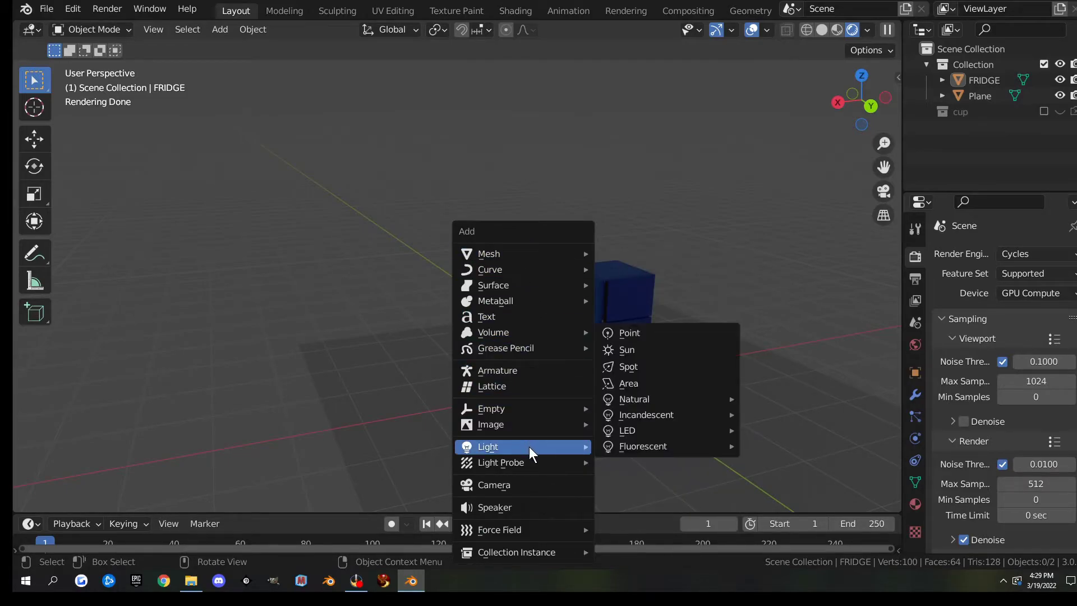
left_click(642, 385)
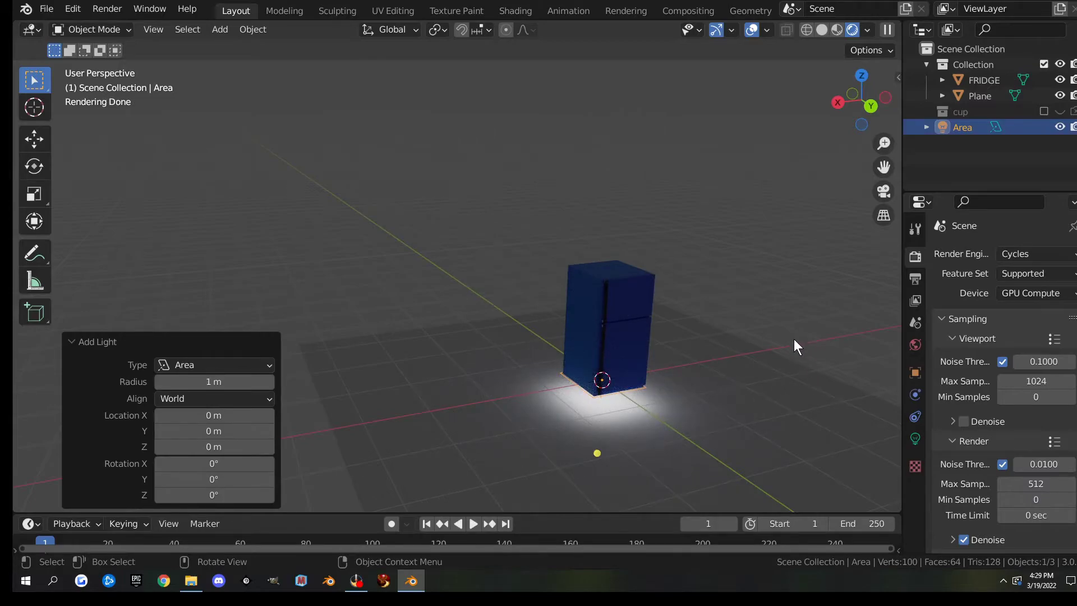
key("n")
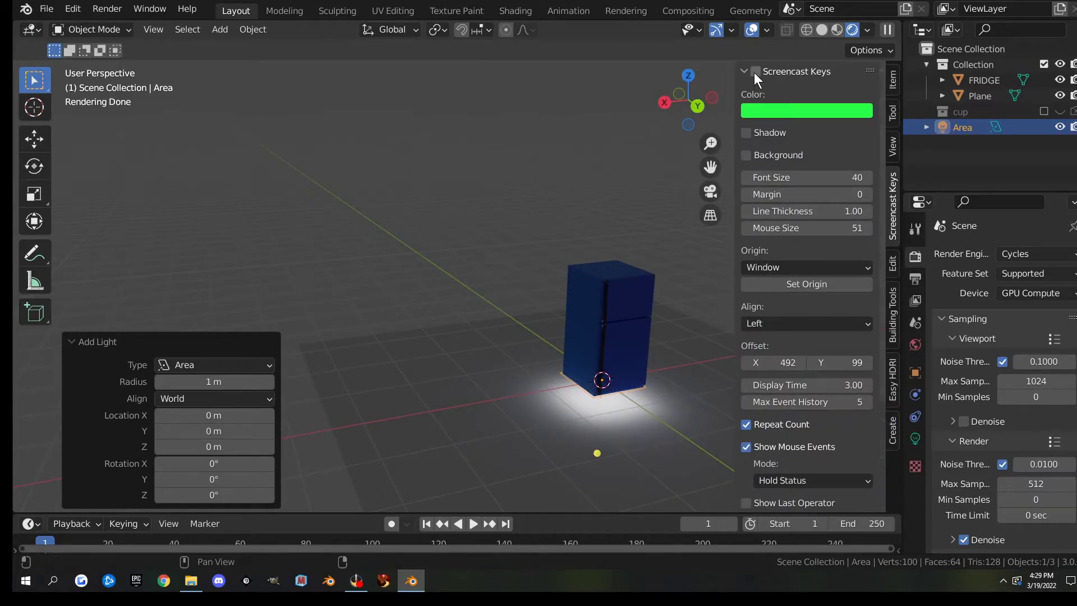
key("n")
middle_click_drag(741, 394, 705, 368)
key("g")
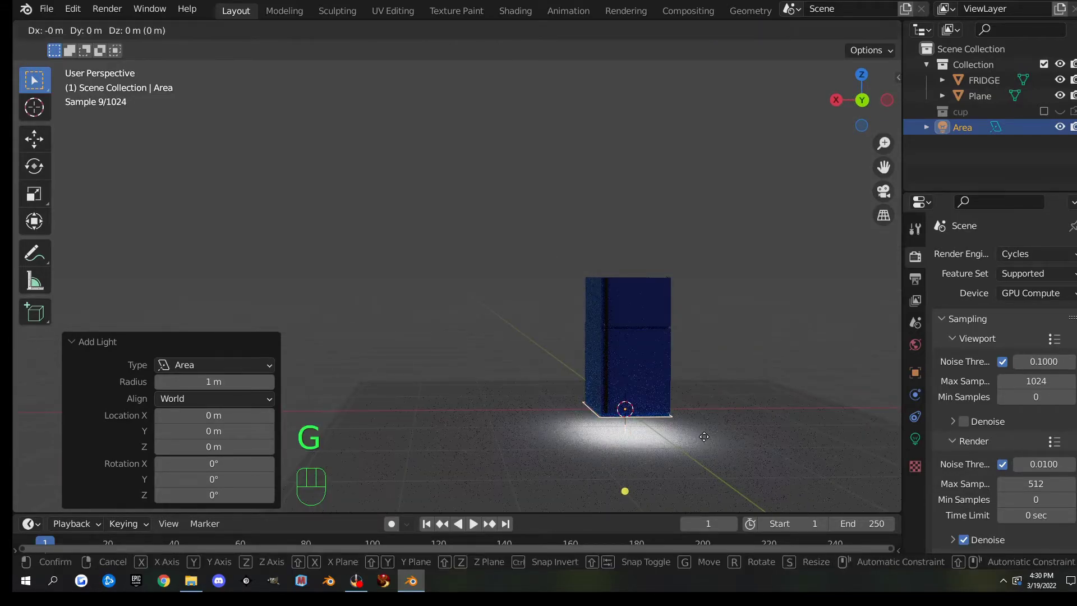
key("z")
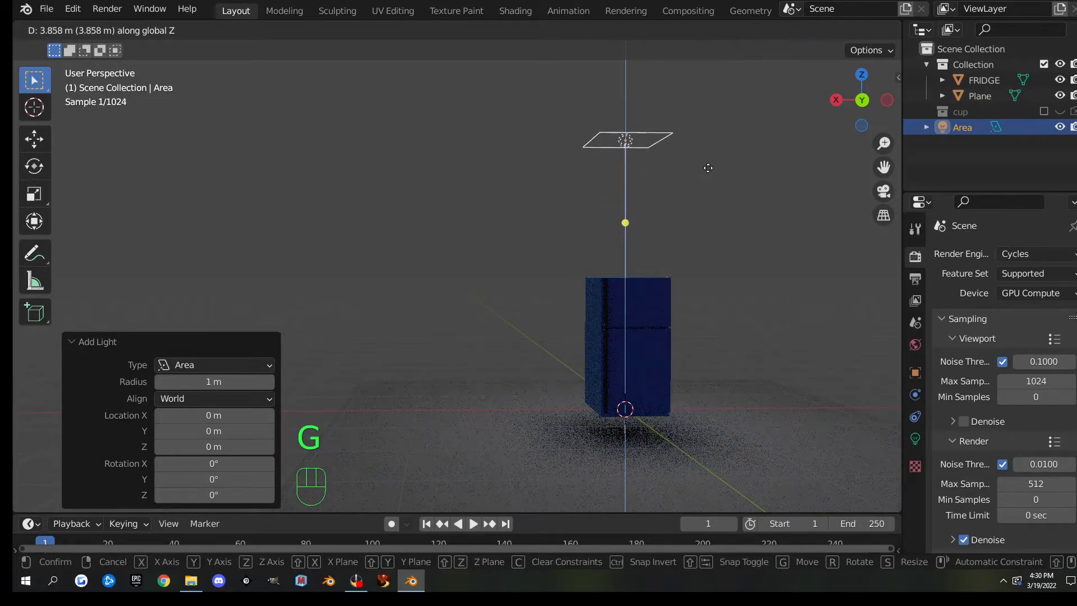
left_click(709, 168)
Scale the area light up uniformly by about 11.2 so it spreads over the fridge and floor
scroll(709, 248, "down", 2)
scroll(709, 248, "down", 2)
key("s")
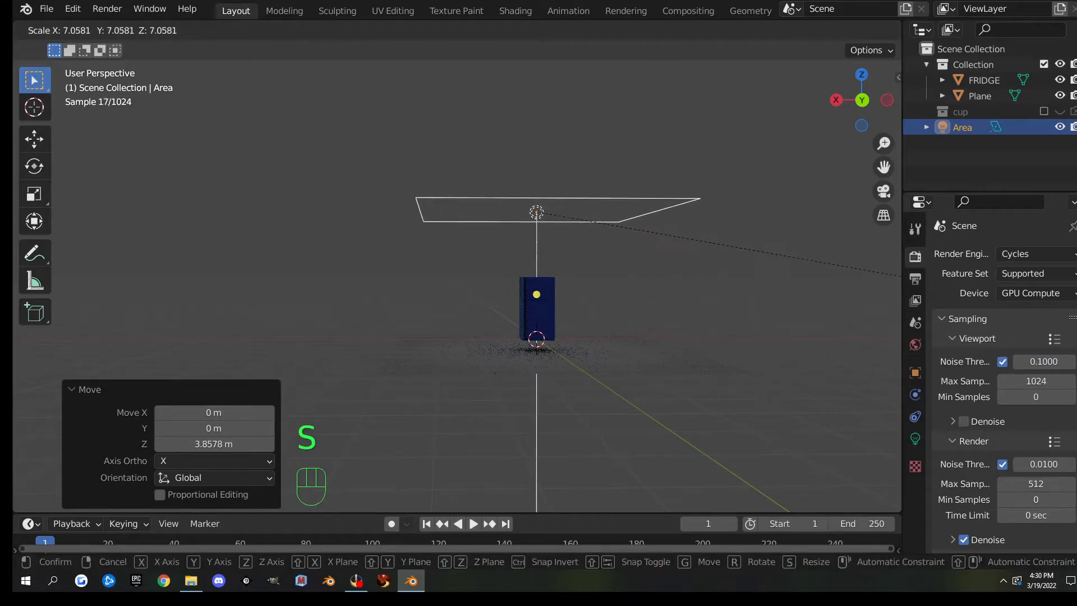
left_click(58, 443)
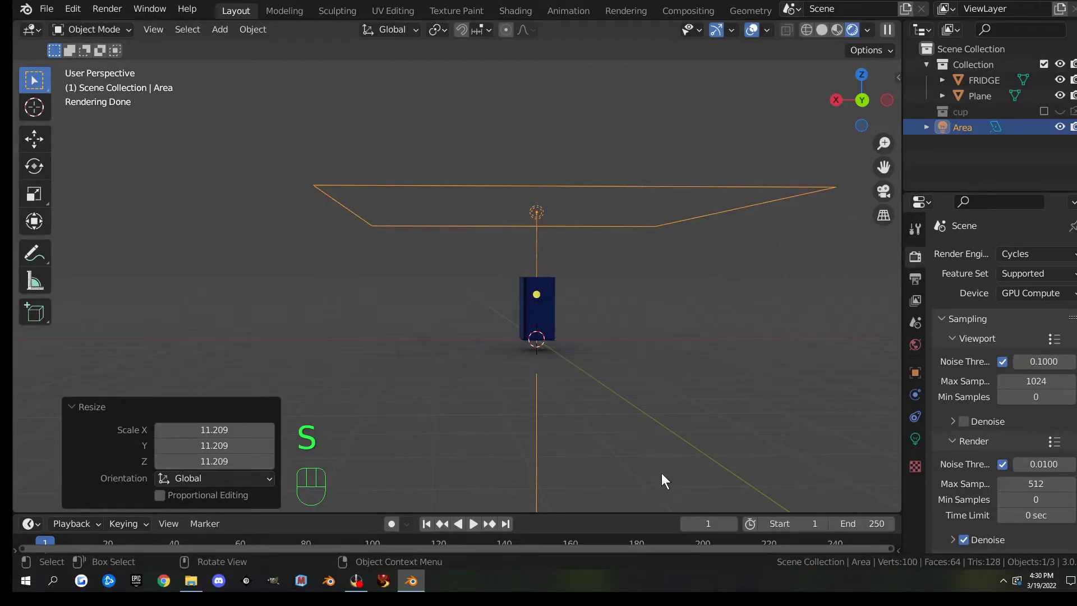
Set the area light's power to 2000 W
left_click(915, 438)
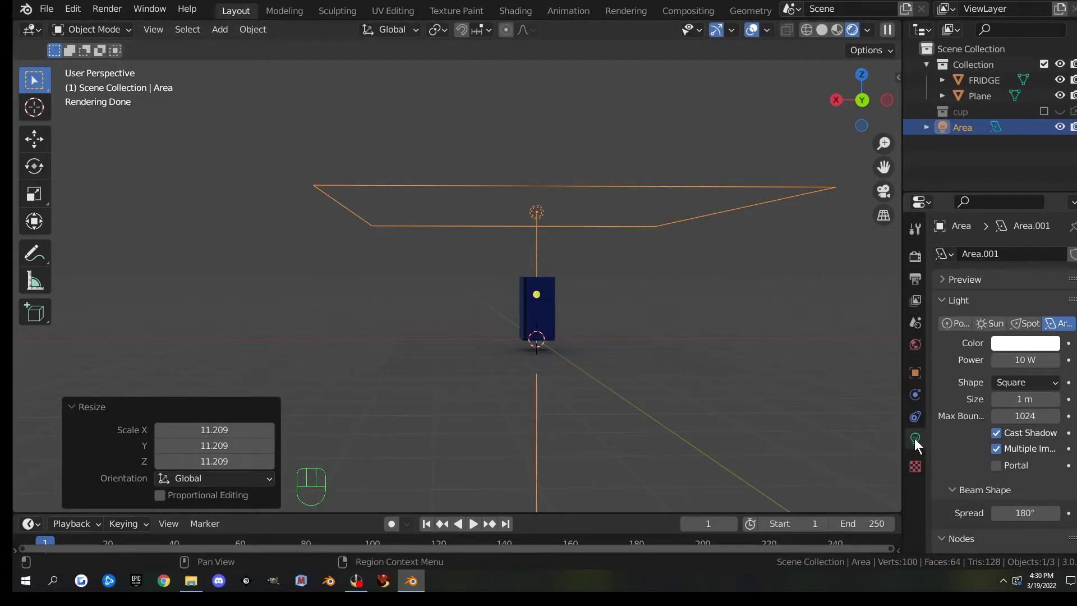
left_click(1016, 359)
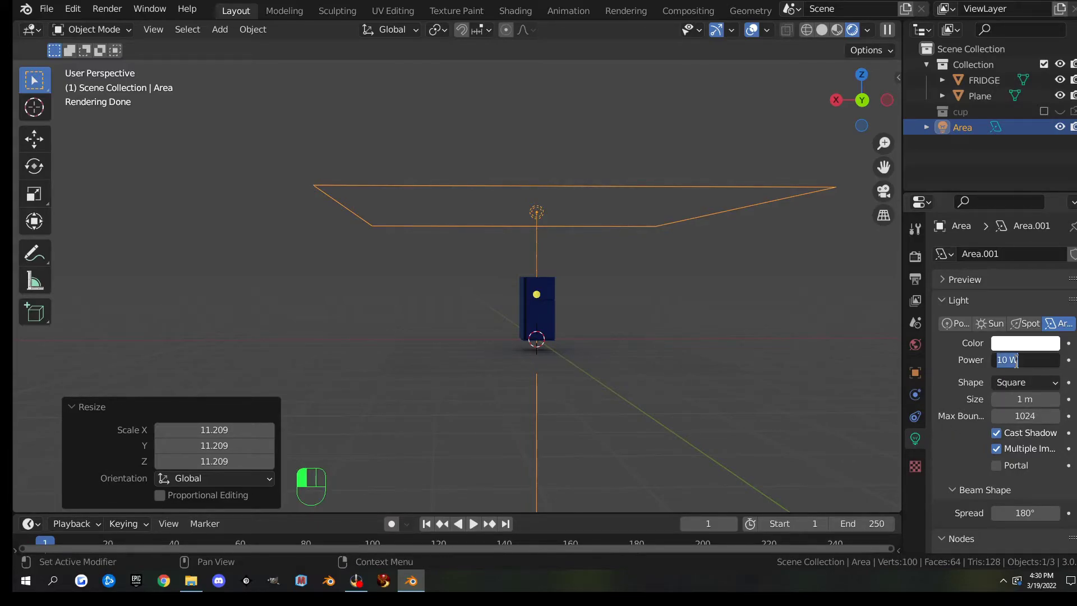
type("200")
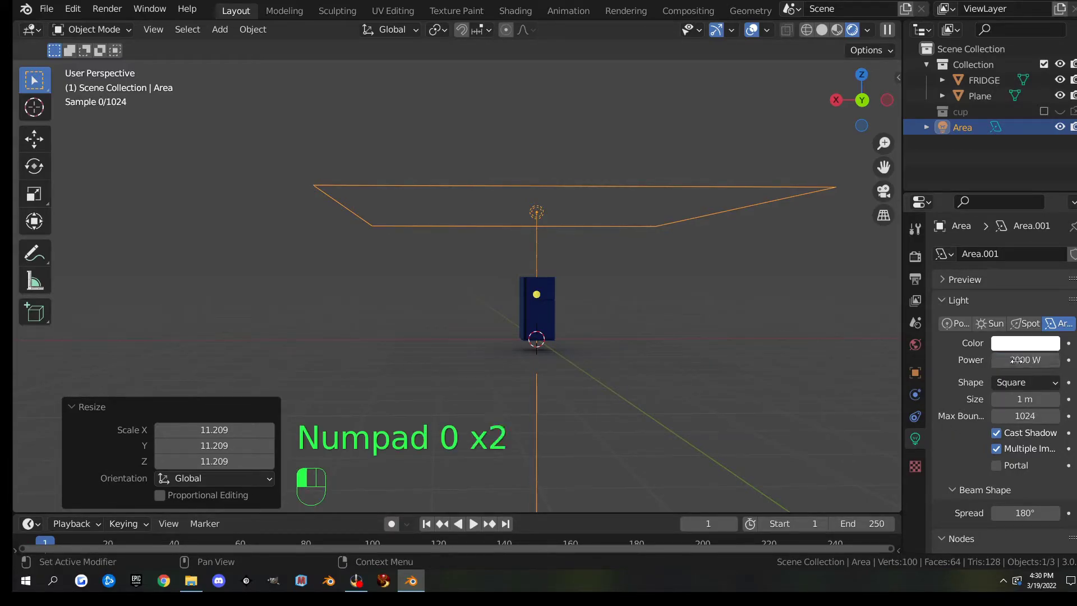
key("Return")
Raise the area light about another 2.87 m along Z and scale it up by about 1.49
scroll(523, 369, "up", 5)
middle_click_drag(523, 363, 565, 344)
scroll(567, 346, "down", 5)
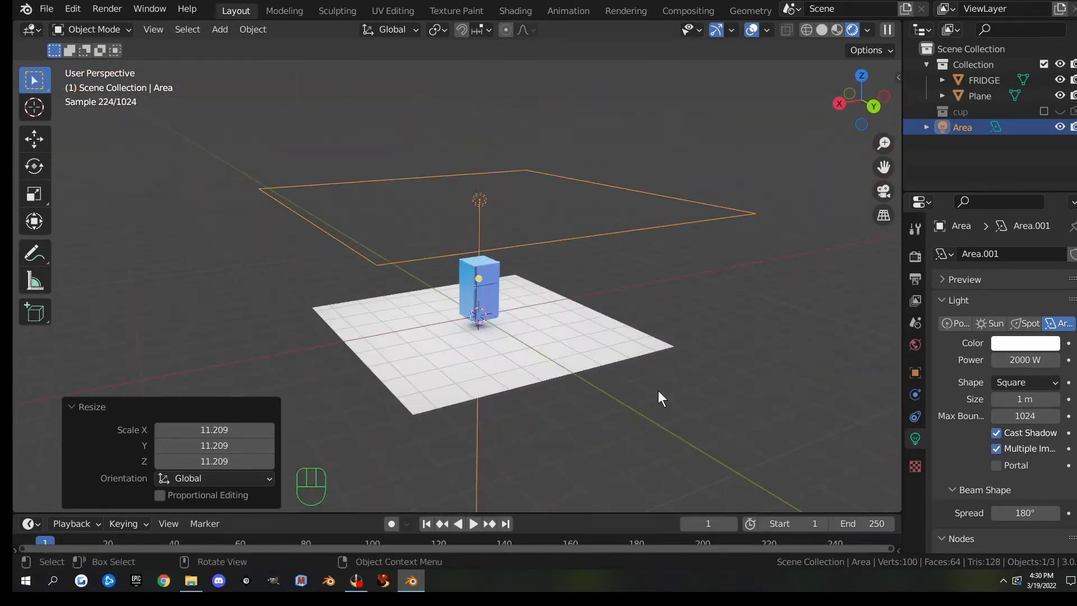
key("g")
key("z")
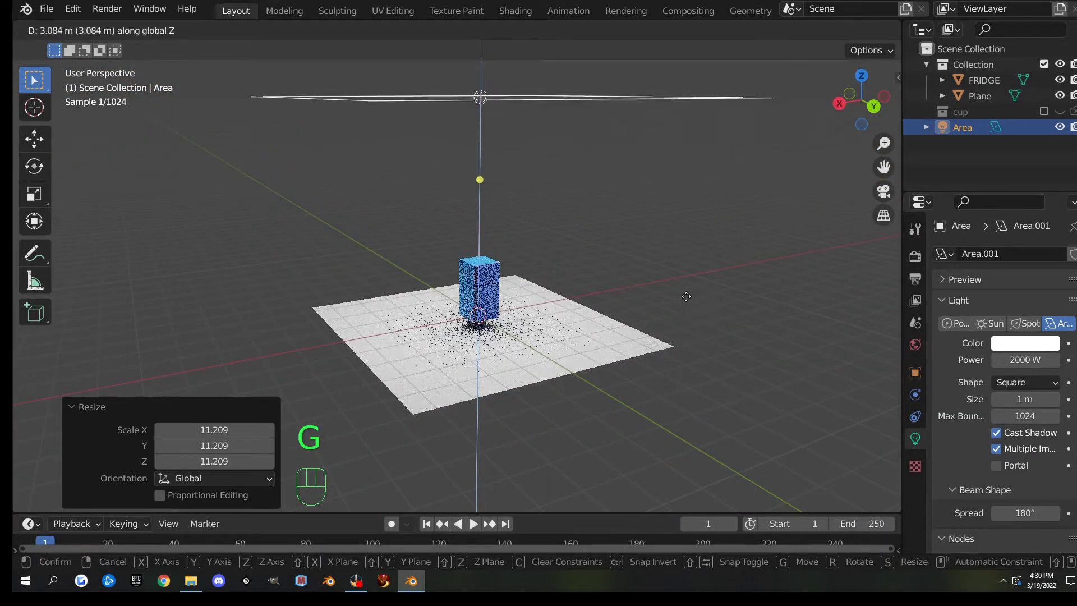
left_click(726, 325)
key("s")
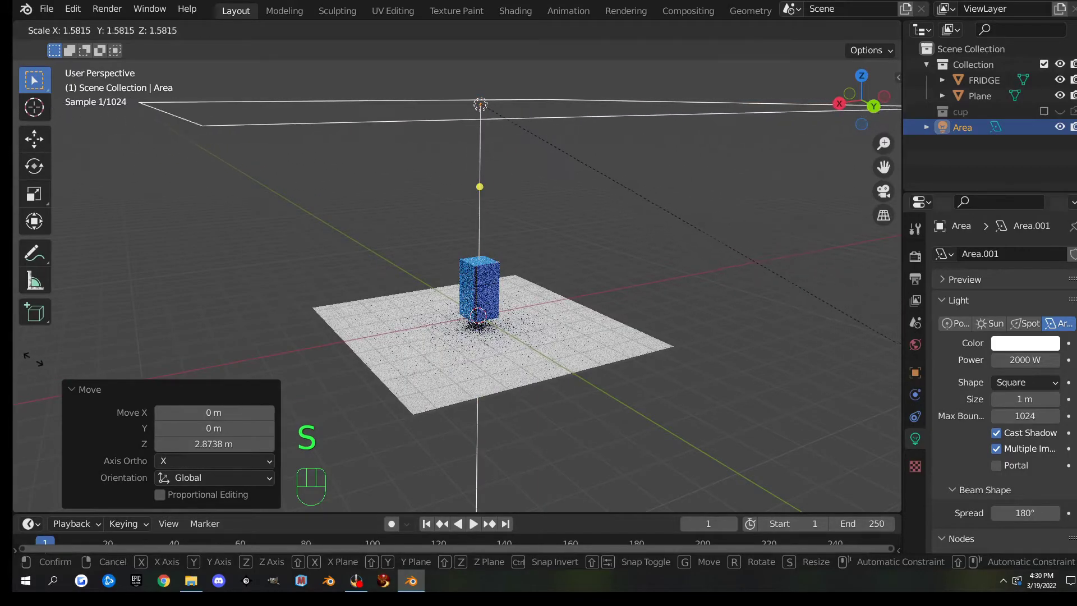
left_click(895, 357)
Switch to the Shading workspace and set its 3D viewport to rendered shading
scroll(687, 382, "up", 10)
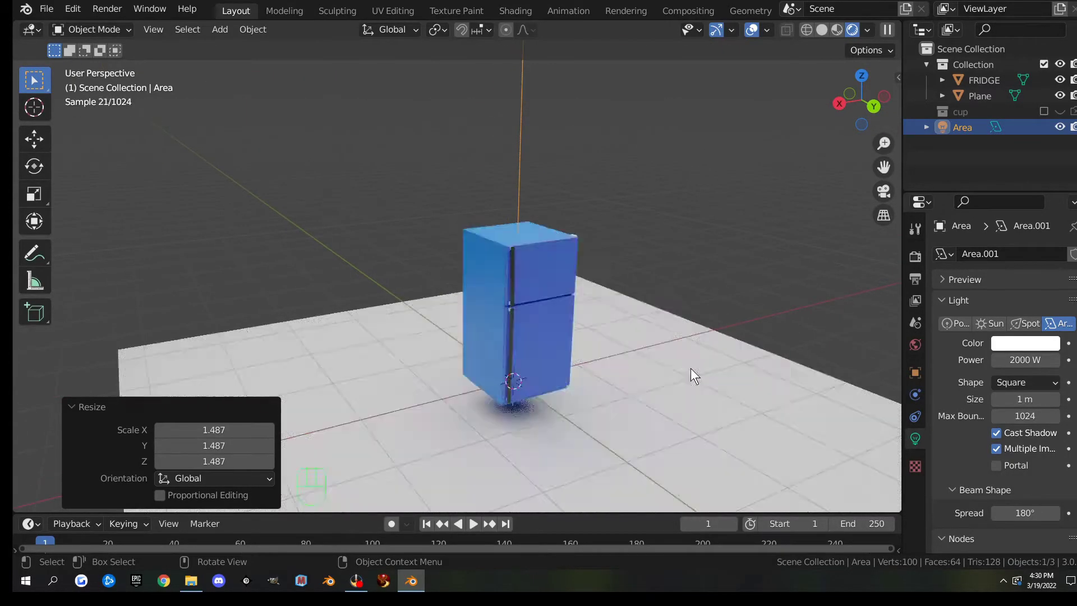
middle_click_drag(691, 375, 591, 307, "shift")
middle_click_drag(591, 314, 622, 344)
scroll(602, 322, "up", 2)
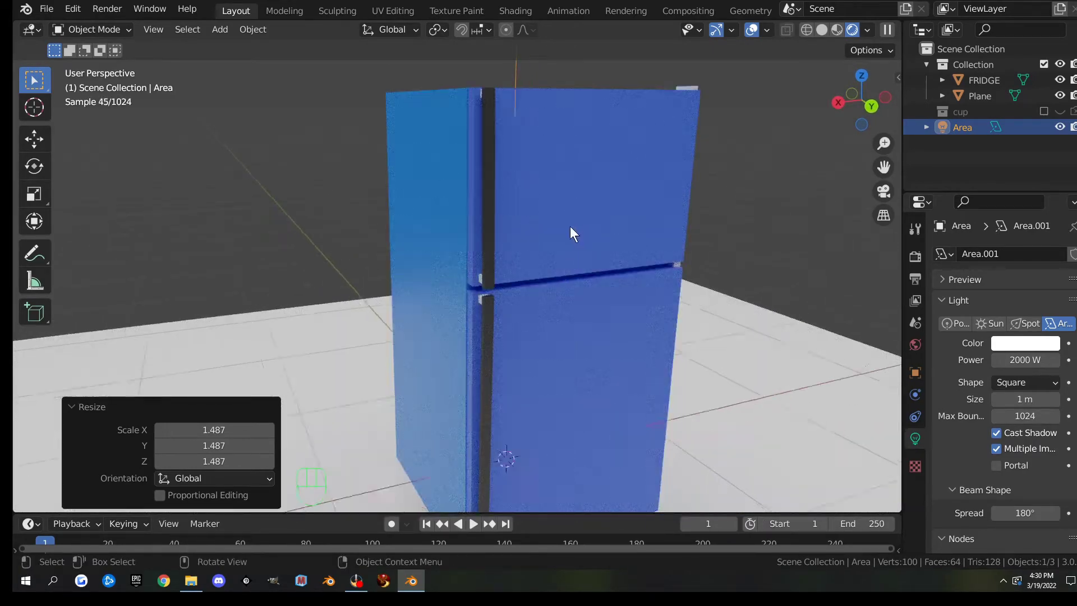
scroll(570, 225, "down", 3)
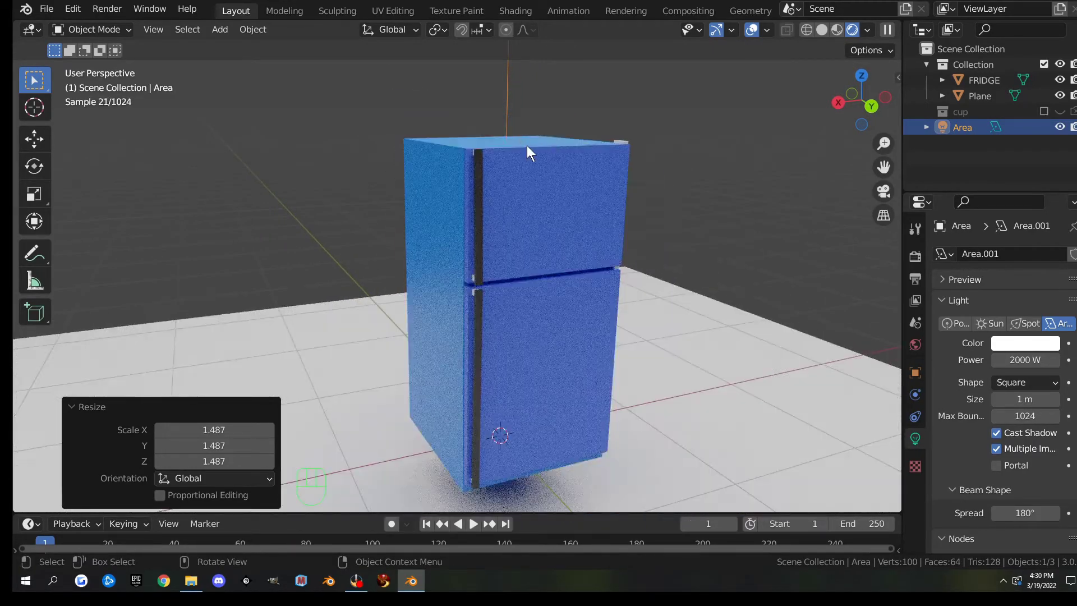
left_click(513, 8)
middle_click_drag(631, 131, 410, 130)
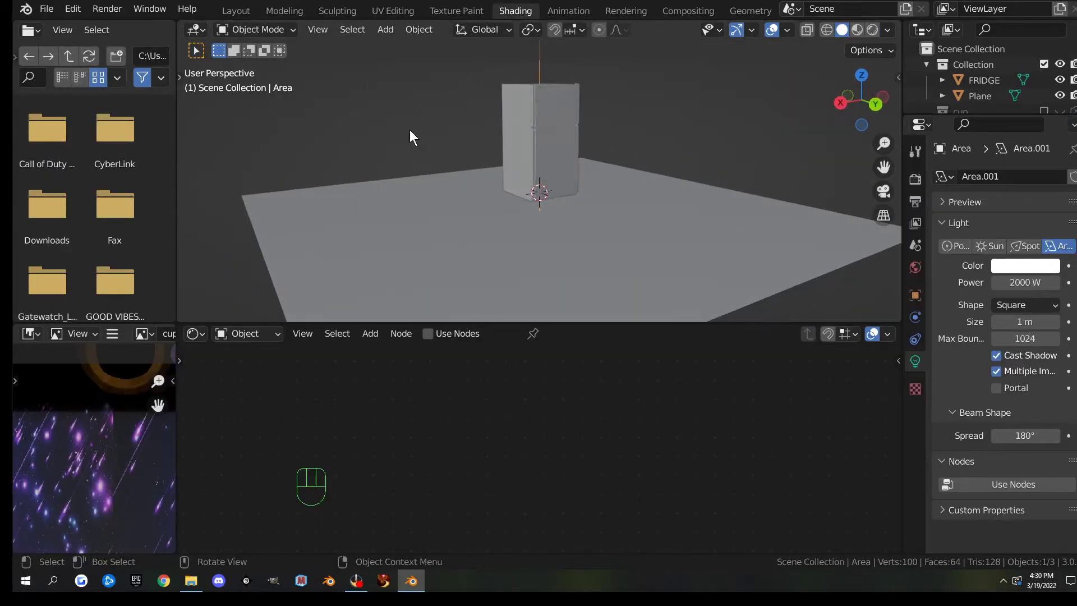
left_click(874, 29)
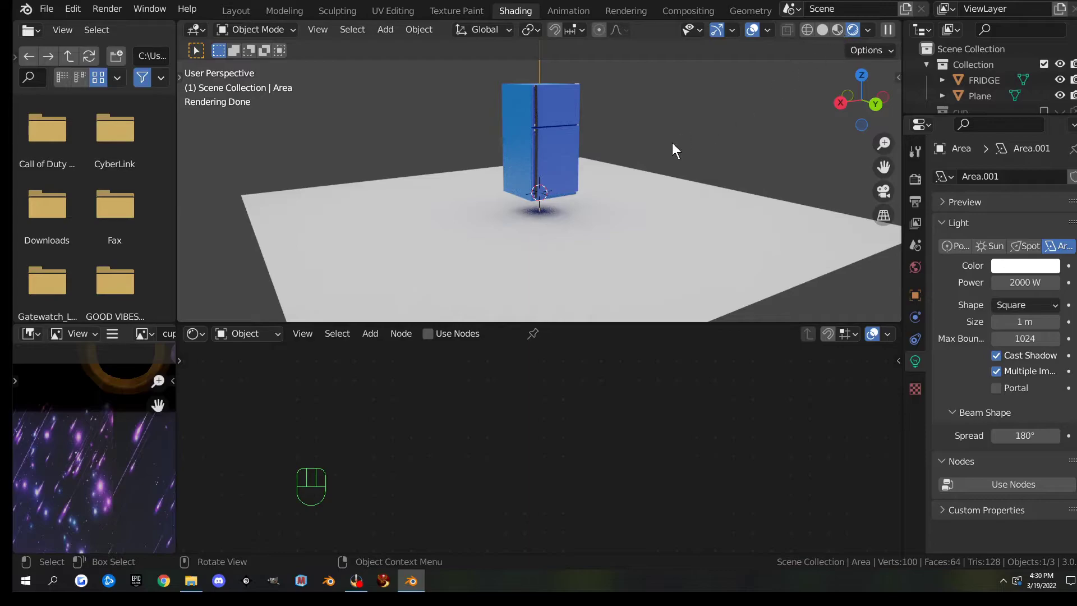
Select the fridge, show its material slots, and set the Metallic value of Material.006 to 1.000
scroll(672, 143, "up", 3)
middle_click_drag(671, 107, 644, 158, "shift")
left_click(539, 140)
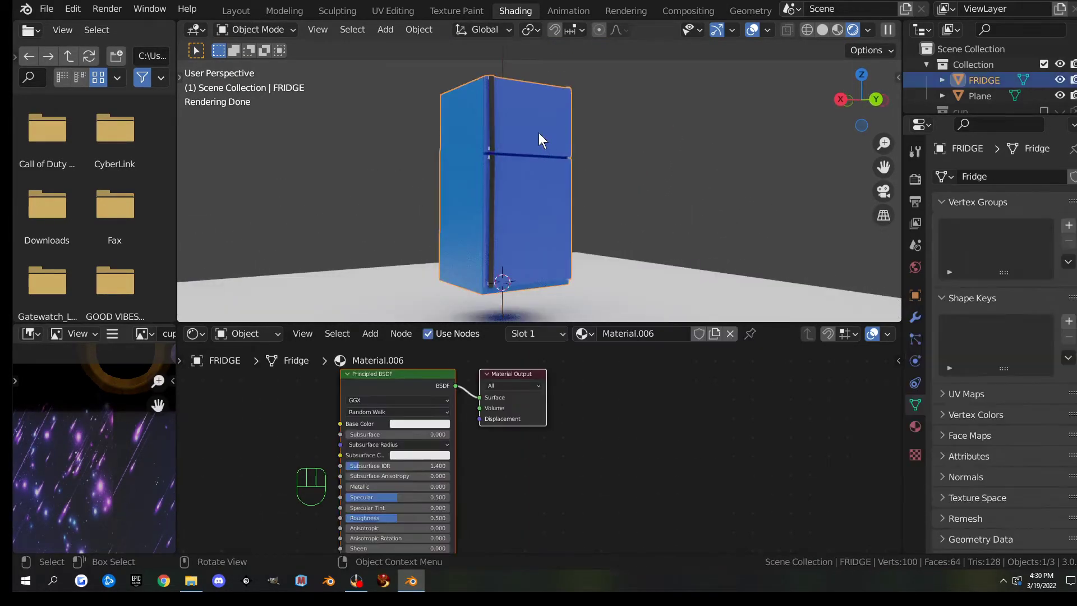
left_click(914, 426)
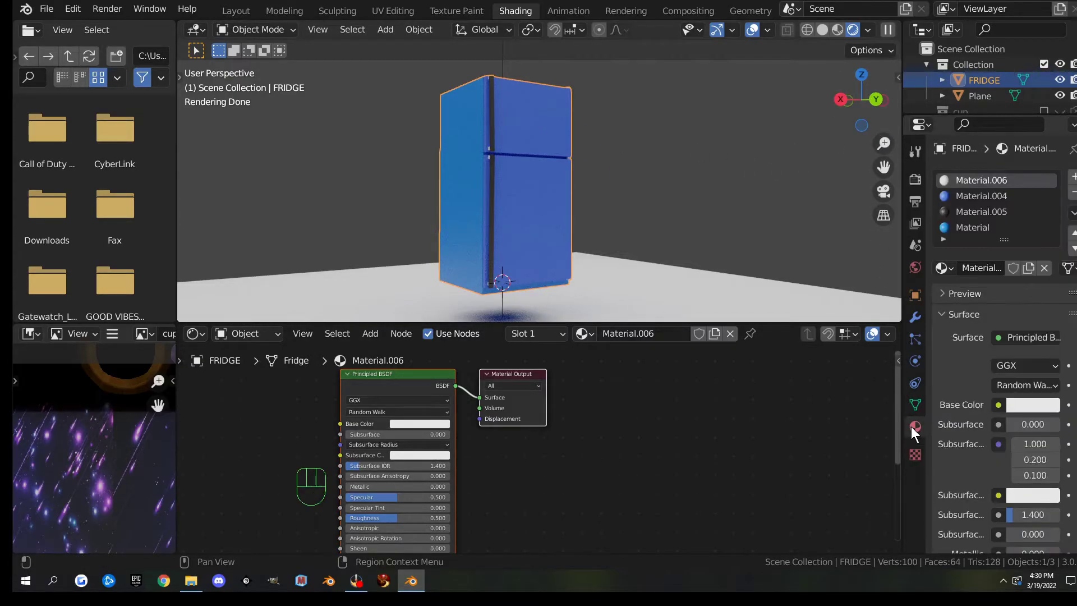
middle_click_drag(621, 127, 566, 152)
scroll(635, 157, "up", 3)
scroll(511, 151, "up", 2)
middle_click_drag(508, 119, 558, 275, "shift")
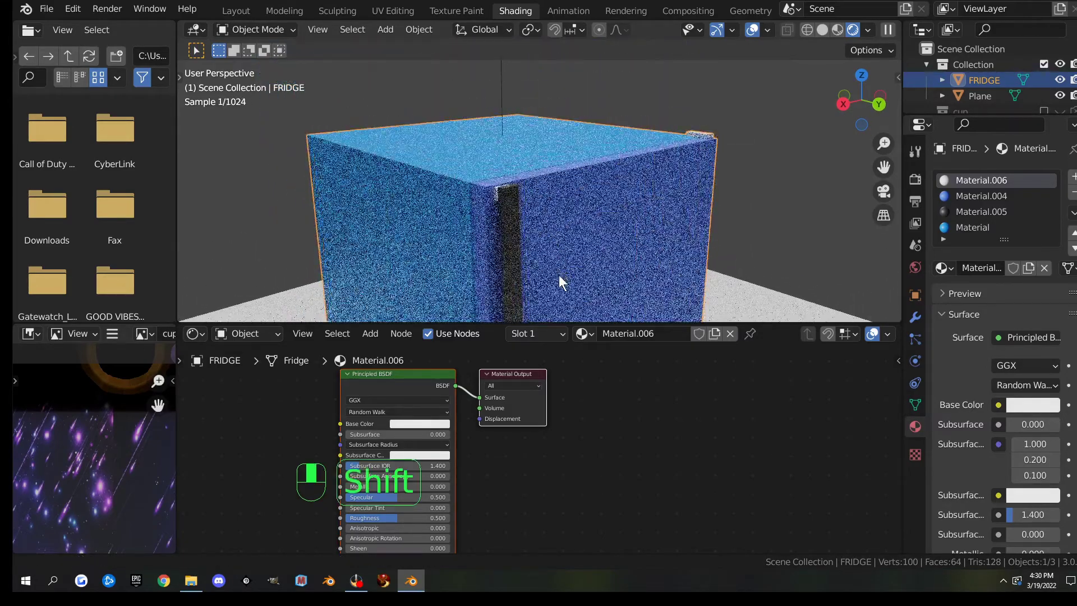
scroll(544, 245, "up", 4)
scroll(539, 235, "down", 2)
middle_click_drag(539, 234, 554, 232)
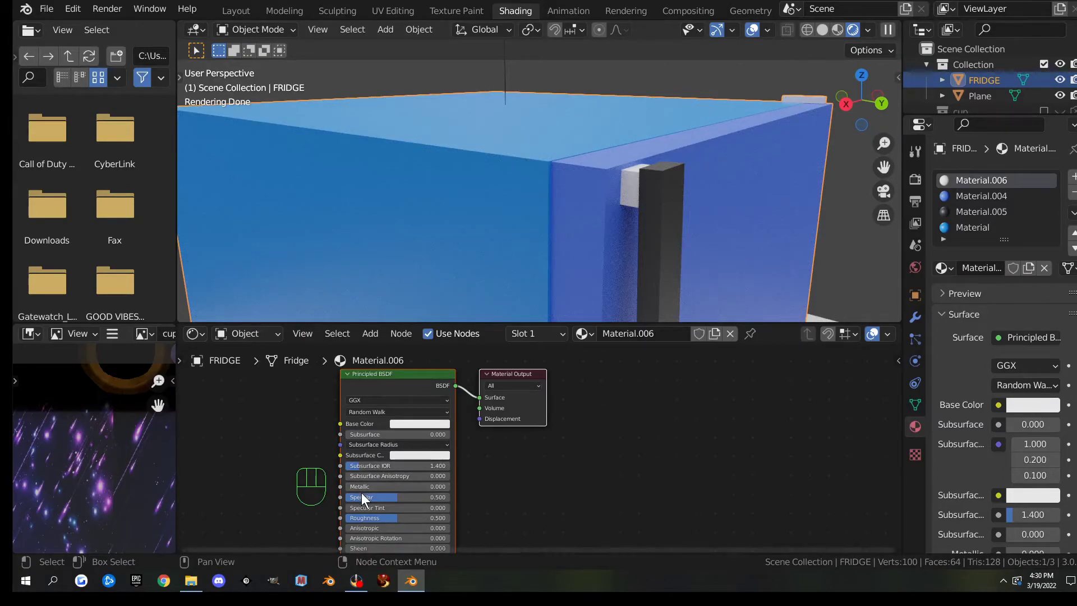
left_click_drag(351, 486, 452, 486)
Lower the Roughness of Material.006 to about 0.314
middle_click_drag(620, 157, 629, 178)
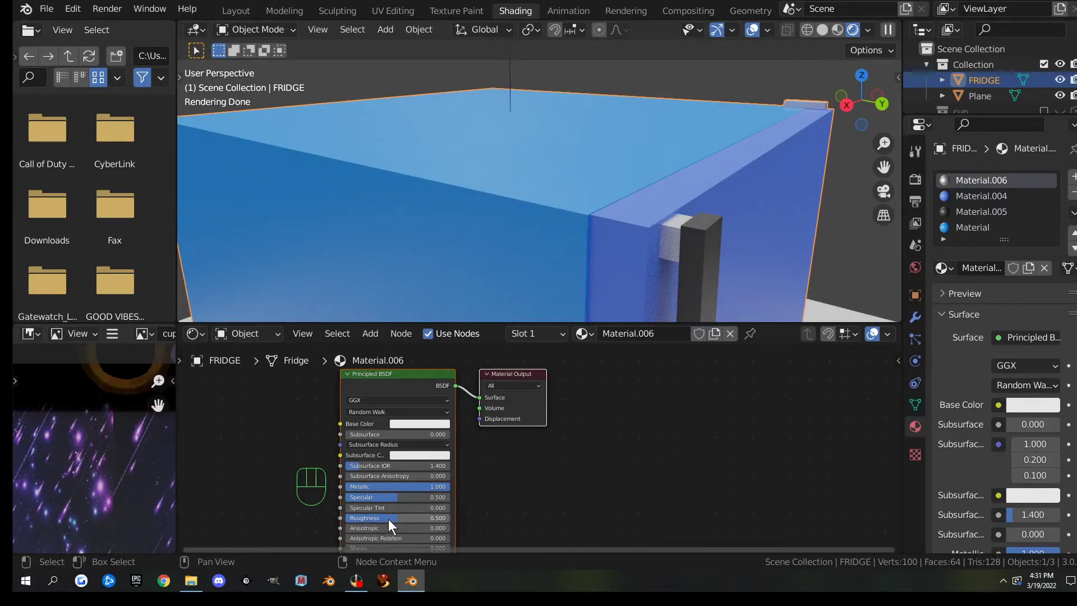
left_click_drag(395, 518, 385, 518)
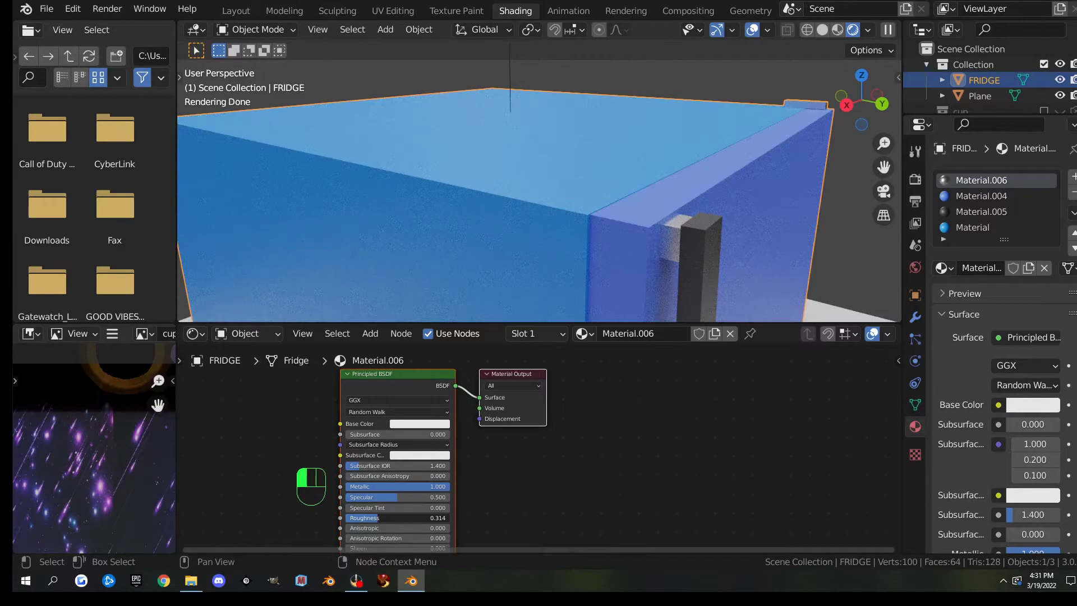
left_click(384, 498)
Set the light-blue body material, Material, to a Specular of about 0.612 and a Roughness of about 0.224
mouse_move(698, 234)
middle_mouse_down()
mouse_move(787, 248)
mouse_move(701, 231)
mouse_move(758, 225)
mouse_move(671, 232)
mouse_move(700, 216)
middle_mouse_up()
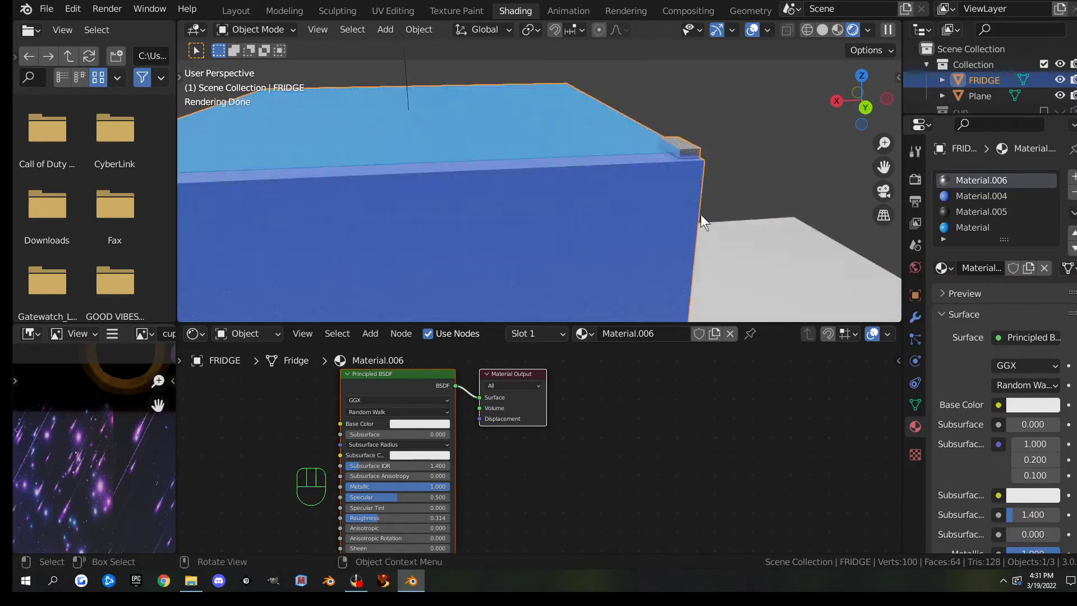
scroll(725, 200, "up", 3)
scroll(832, 123, "down", 4)
scroll(729, 165, "down", 3)
middle_click_drag(568, 204, 532, 210)
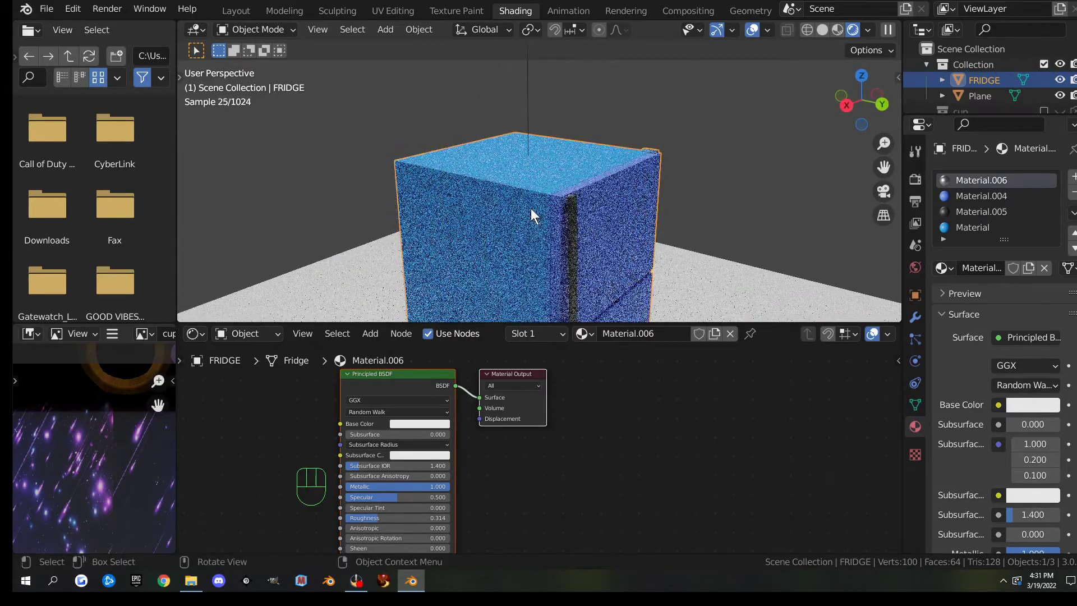
left_click(970, 195)
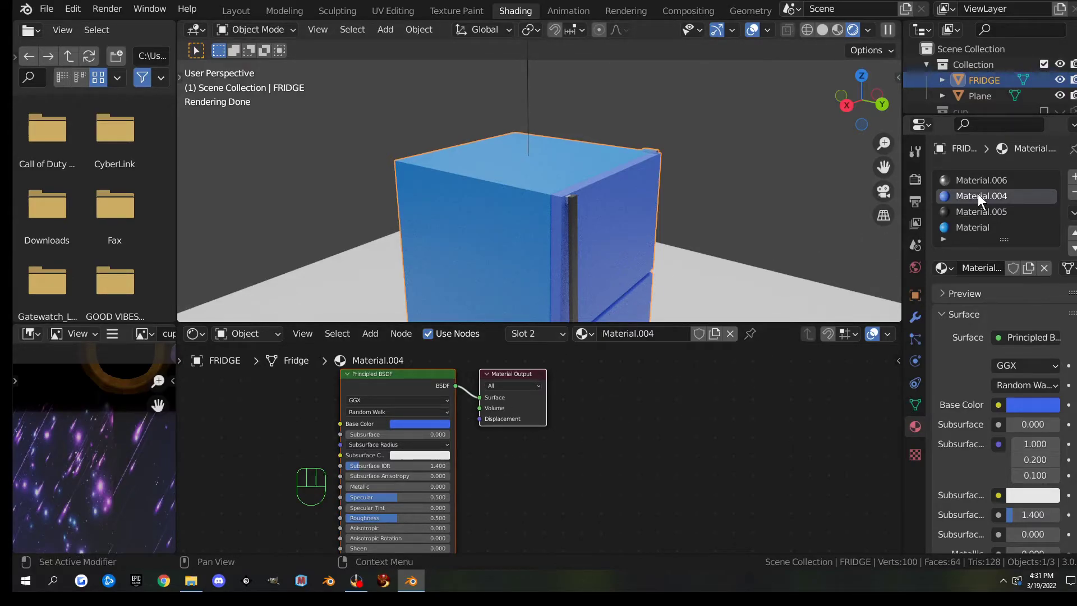
left_click(957, 227)
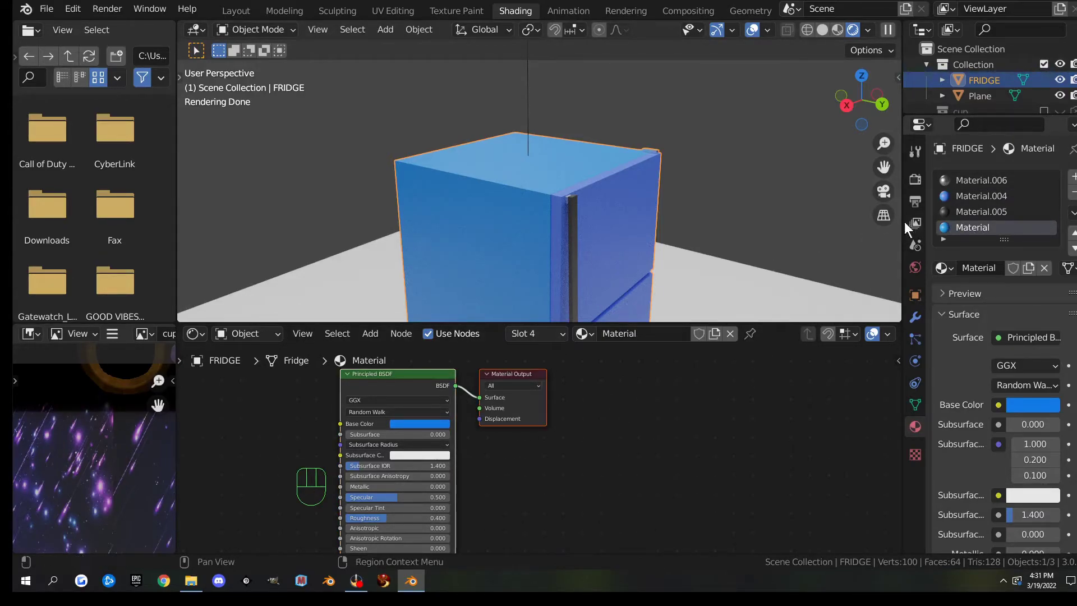
scroll(499, 460, "up", 2)
middle_click_drag(501, 470, 614, 459)
left_click_drag(477, 511, 493, 490)
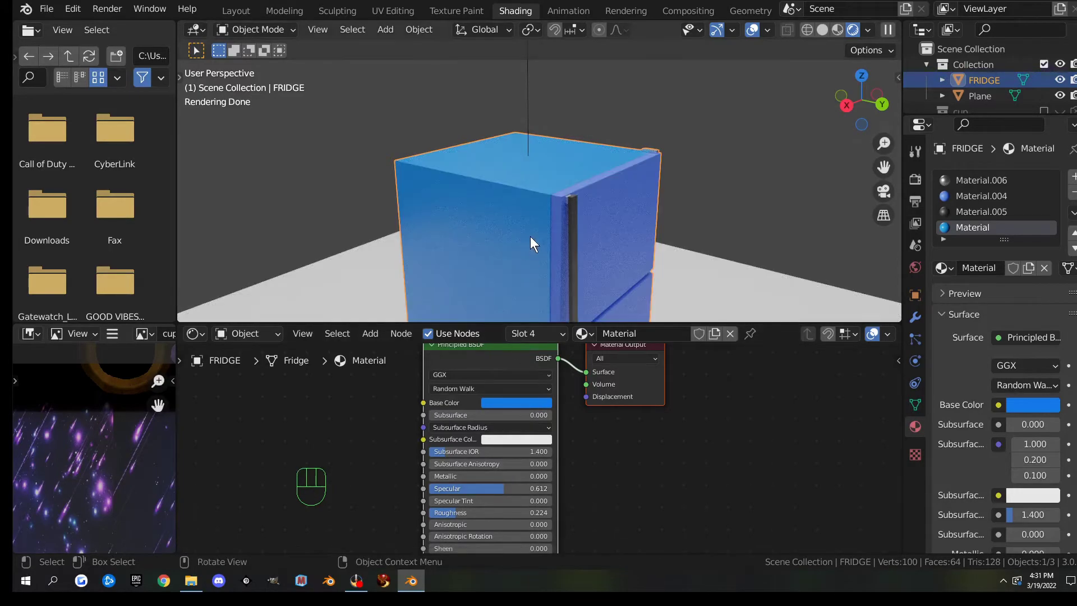
Rename the blue door material, Material.004, as doors
middle_click_drag(529, 236, 564, 190)
scroll(667, 208, "down", 2)
middle_click_drag(676, 208, 592, 252)
left_click(967, 197)
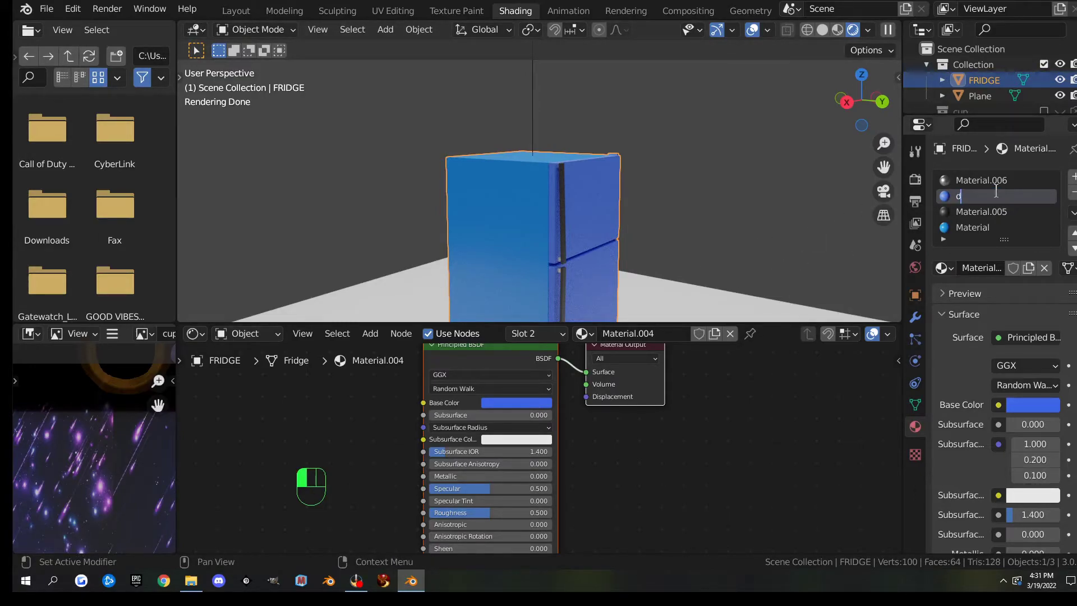
key("Return")
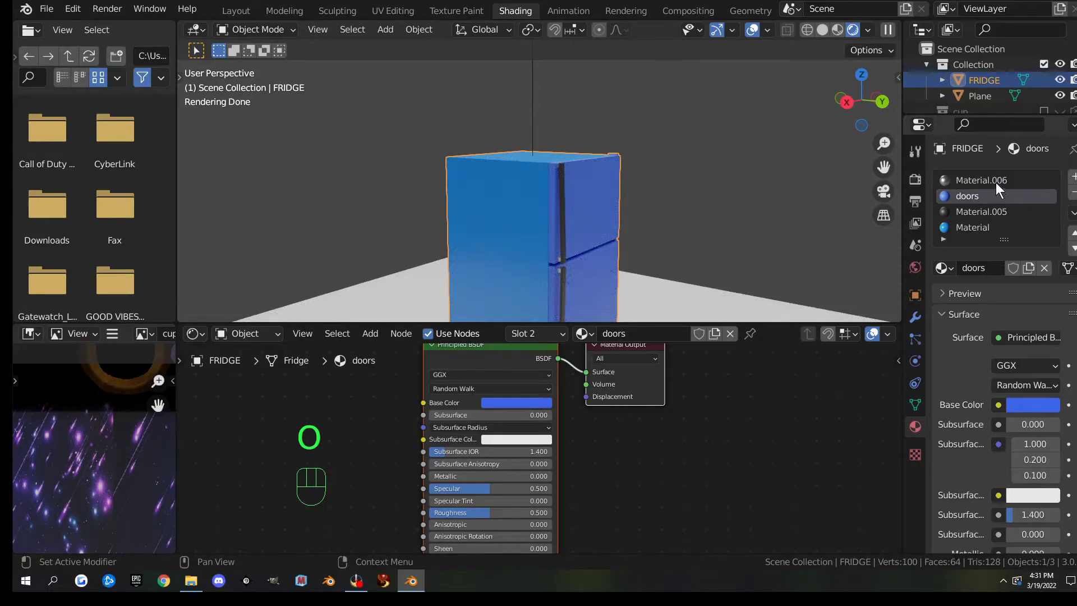
Rename Material.006 as brackets and the dark Material.005 as handles
double_click(992, 180)
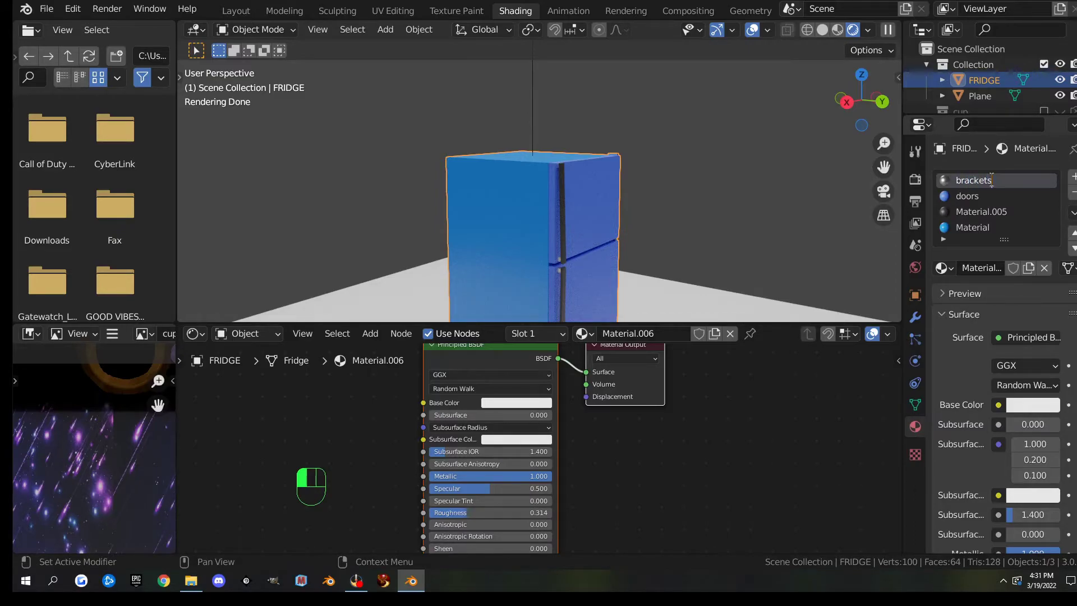
key("Return")
left_click(978, 211)
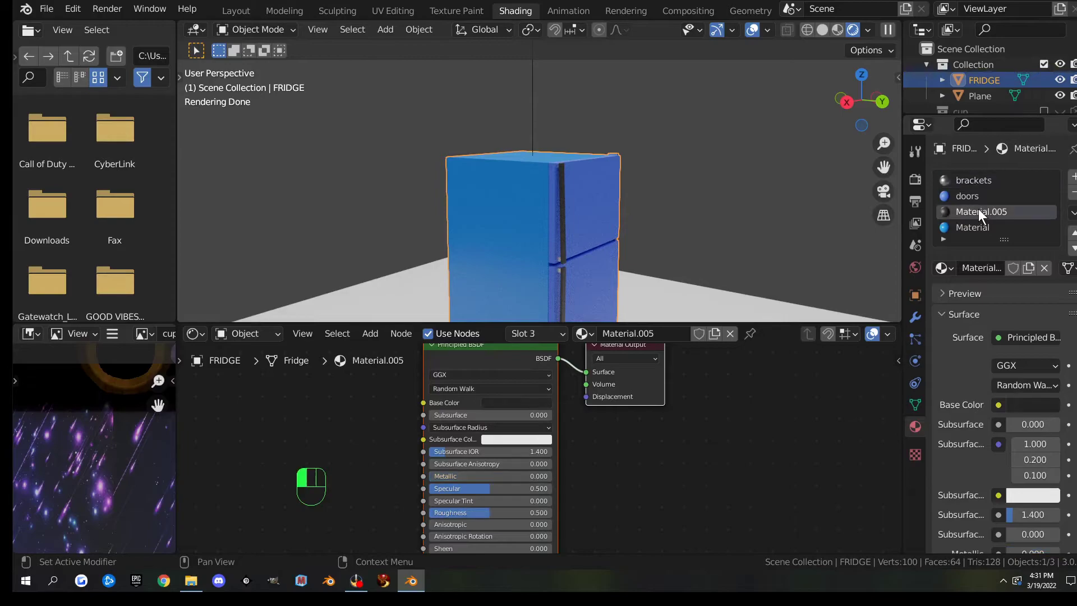
double_click(971, 211)
type("handles")
key("Return")
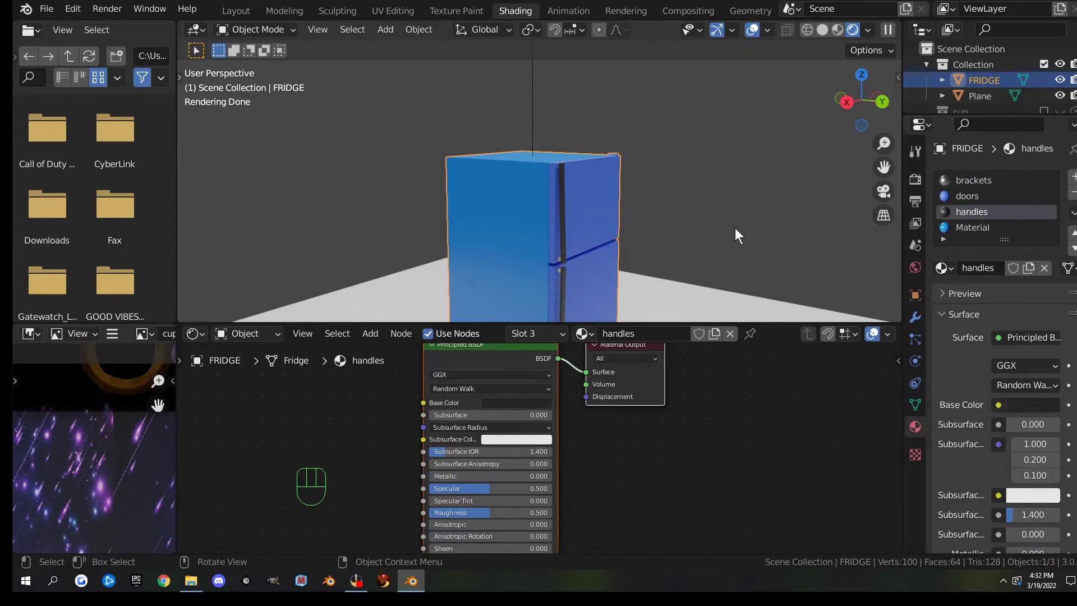
Rename the light-blue material named Material as body
left_click(964, 227)
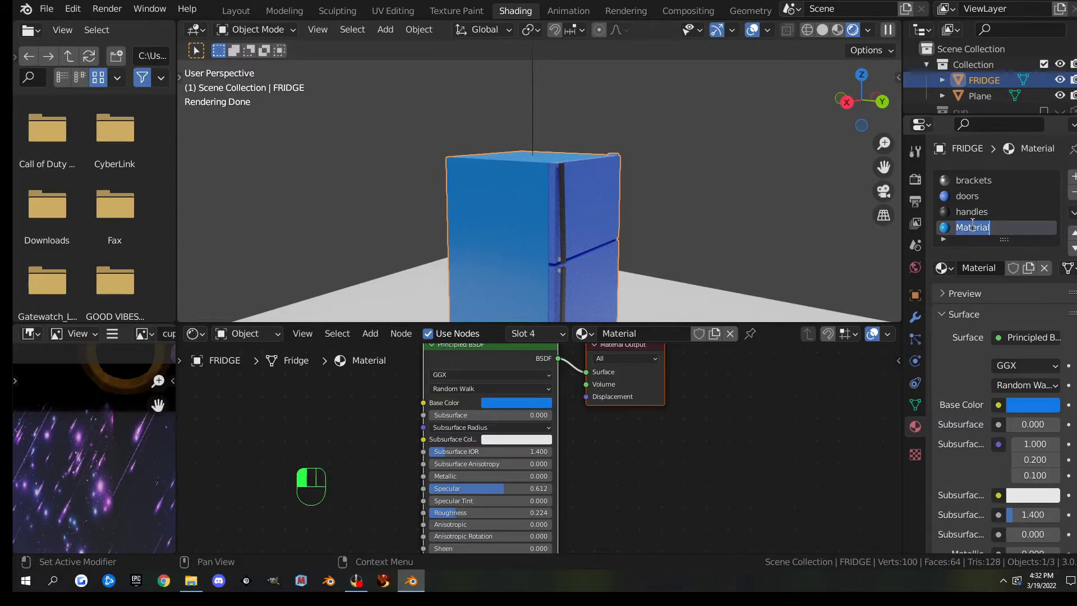
key("Return")
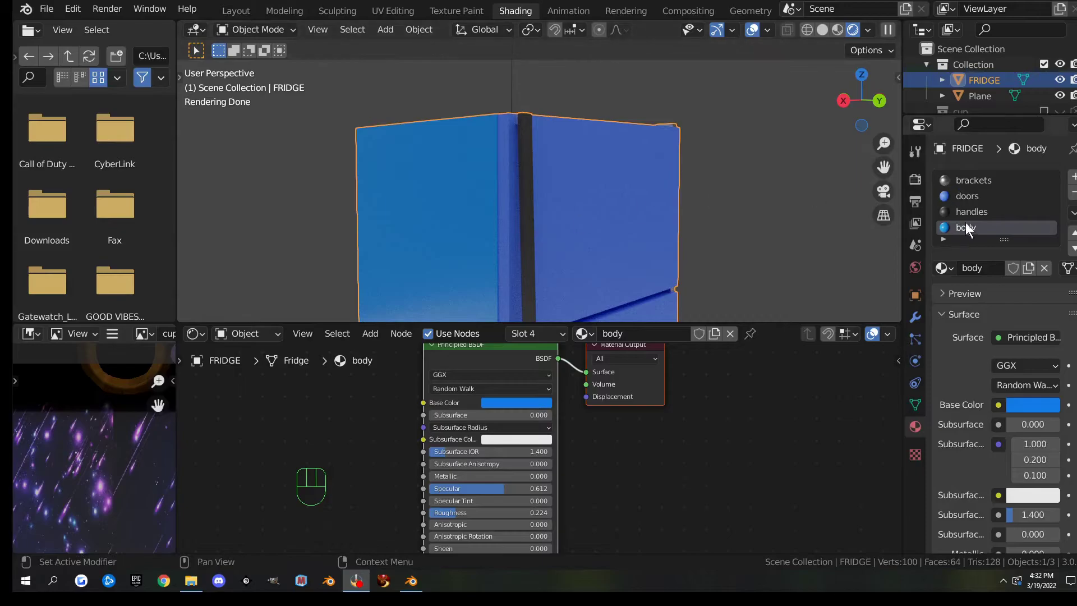
scroll(654, 194, "down", 2)
middle_click_drag(645, 207, 662, 173)
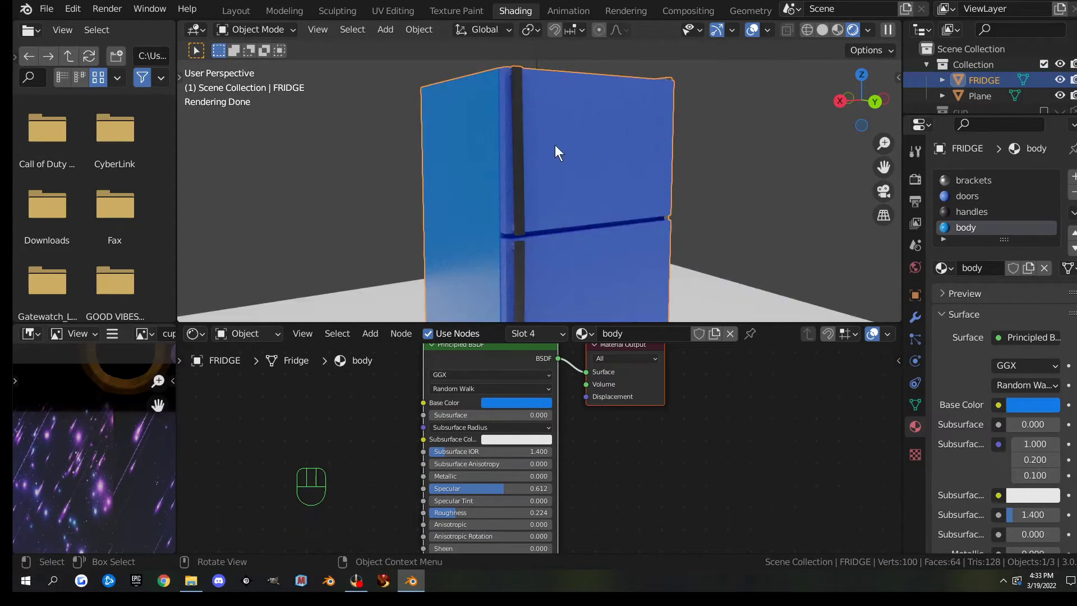
Set the handles material to a Specular of about 0.244 and a Roughness of about 0.644
left_click(972, 212)
scroll(578, 226, "up", 4)
middle_click_drag(579, 226, 587, 214)
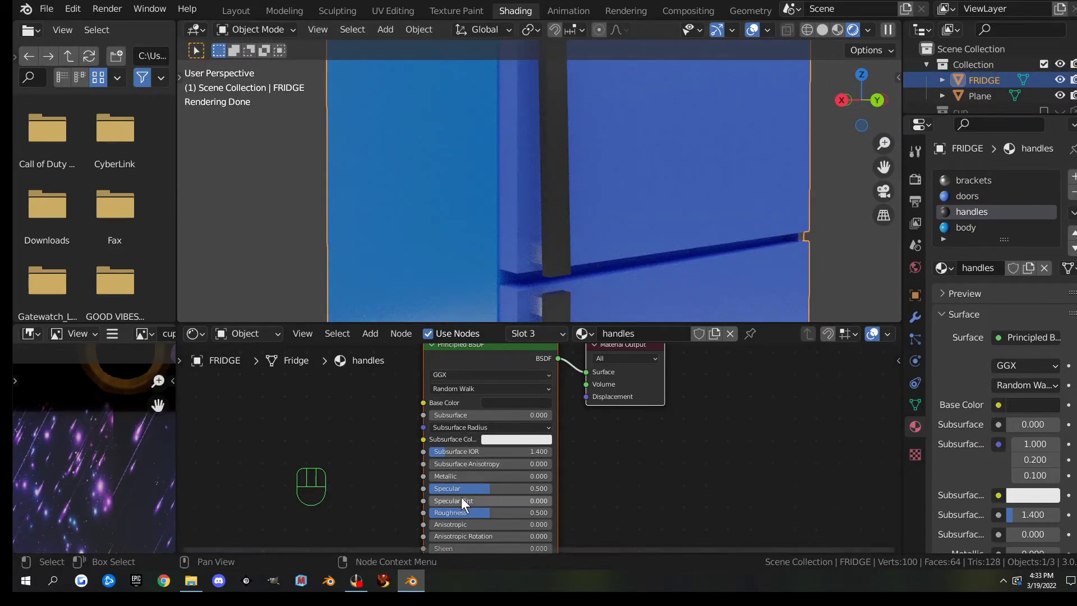
left_click_drag(479, 489, 497, 514)
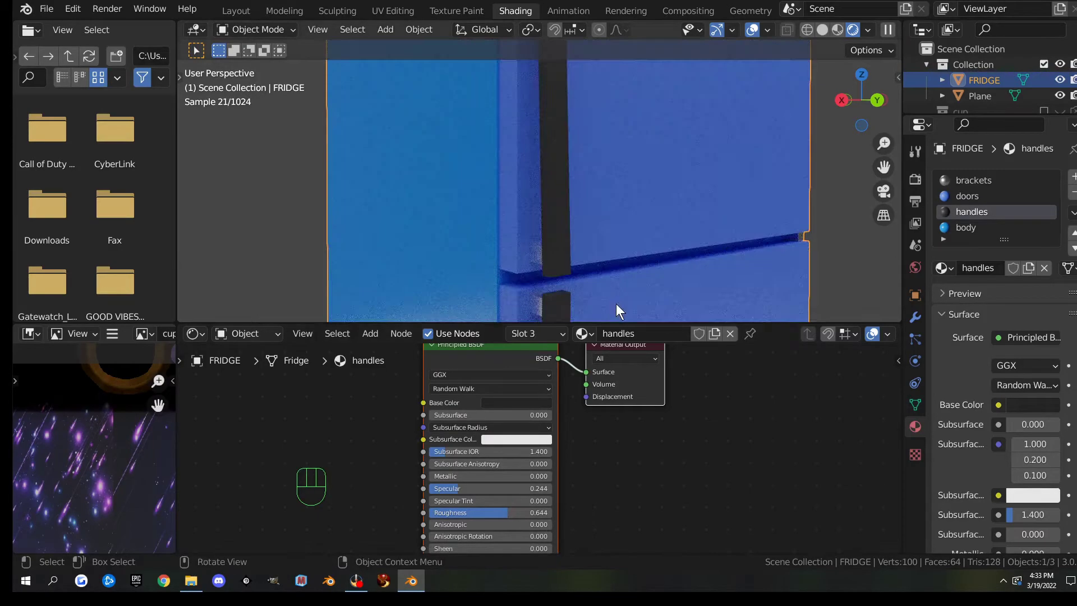
middle_click_drag(612, 241, 626, 247)
middle_click_drag(705, 190, 694, 258, "shift")
scroll(693, 250, "down", 3)
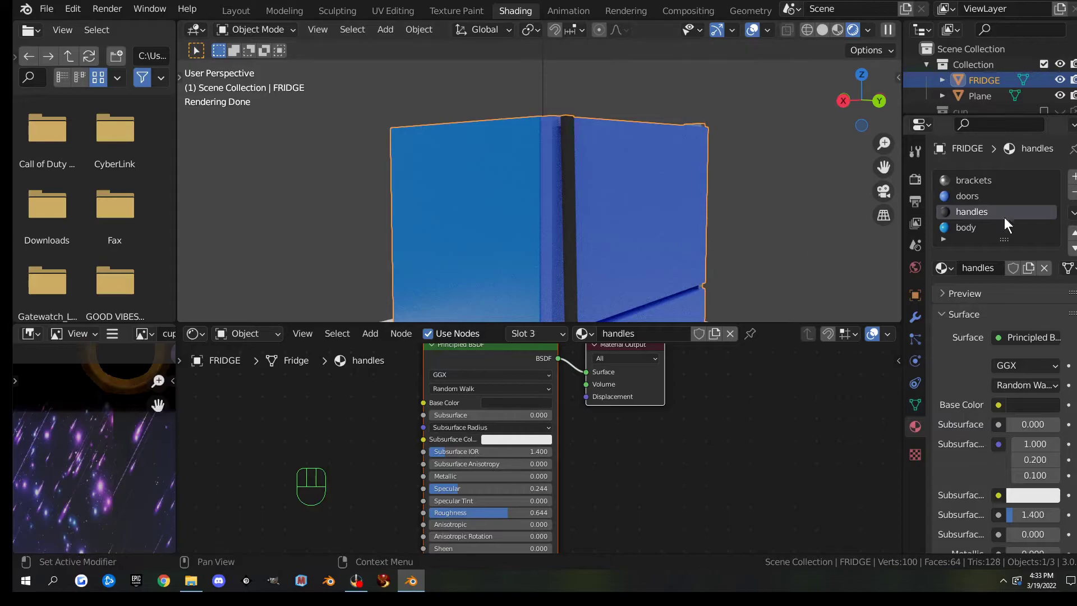
Lower the Roughness of the doors material to about 0.205
left_click(969, 196)
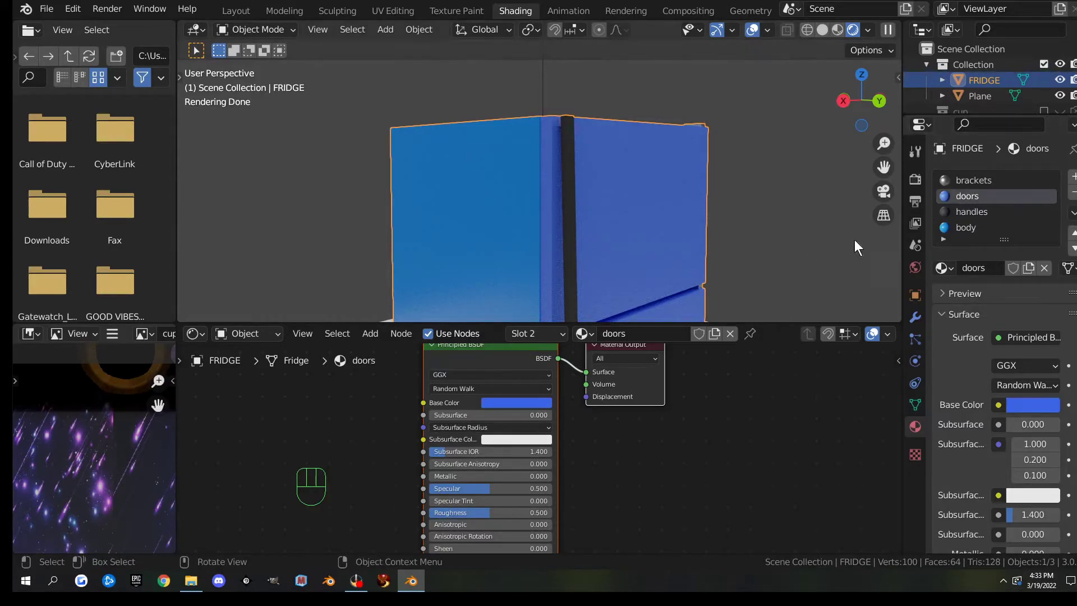
left_click_drag(480, 512, 453, 512)
middle_click_drag(601, 210, 551, 203)
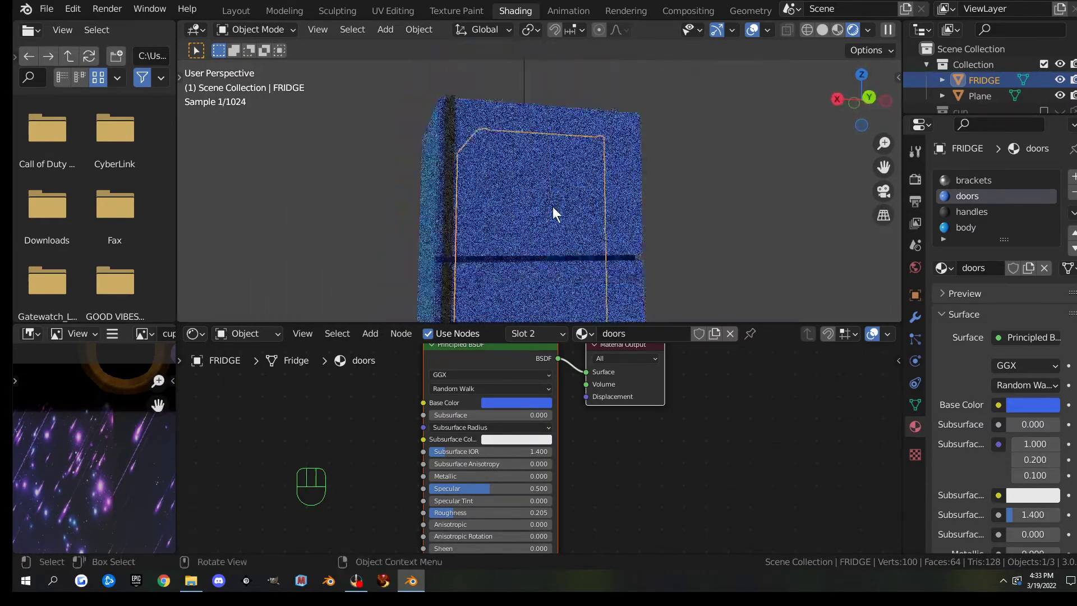
Examine the fridge in the rendered view from several distances, along with the doors material's shader settings
scroll(552, 205, "down", 6)
middle_click_drag(588, 237, 615, 230)
scroll(617, 230, "up", 4)
scroll(617, 229, "down", 3)
scroll(614, 231, "up", 3)
scroll(615, 230, "down", 2)
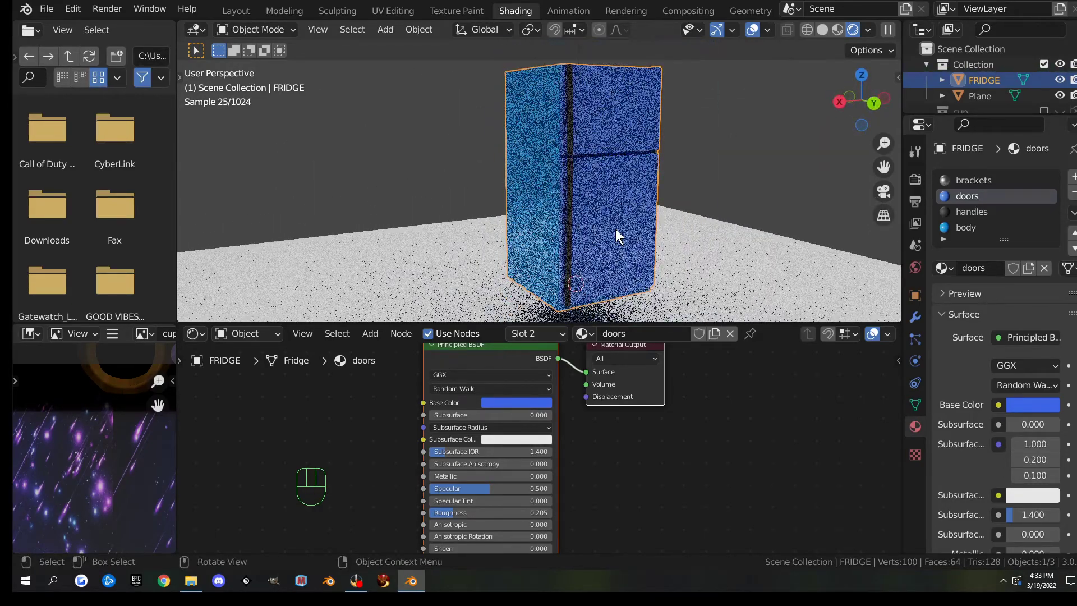
middle_click_drag(669, 206, 628, 215, "shift")
scroll(514, 445, "down", 7)
middle_click_drag(585, 488, 607, 452)
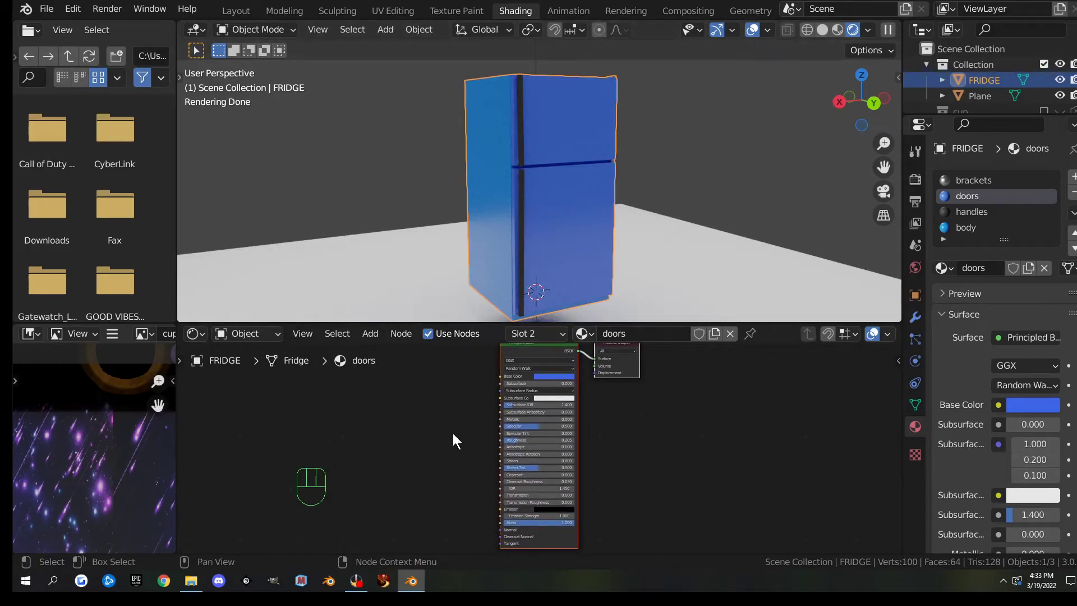
scroll(523, 442, "up", 9)
middle_click_drag(516, 395, 509, 430)
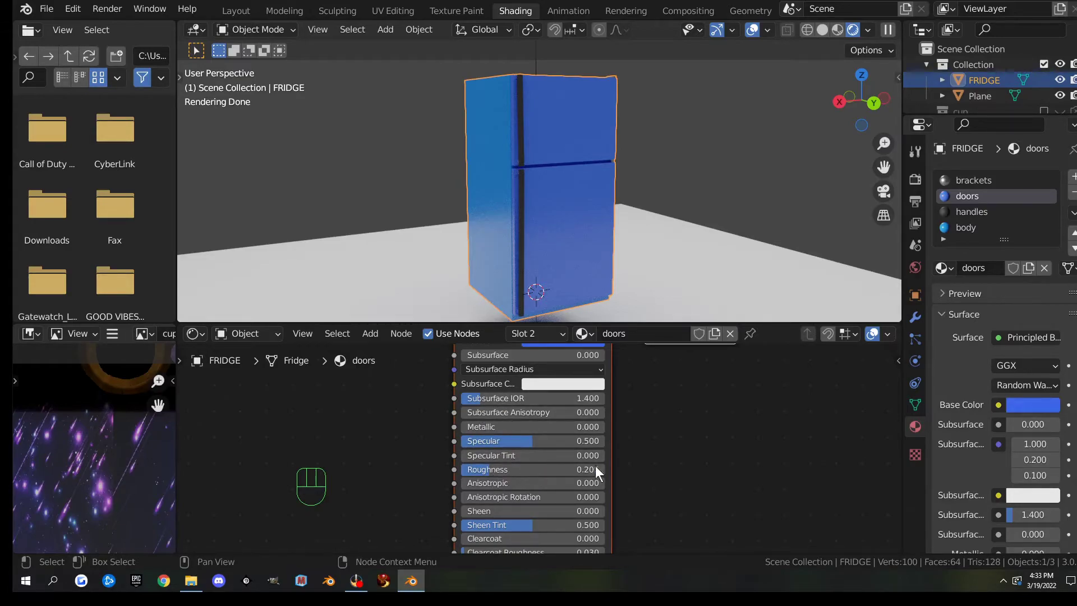
scroll(527, 418, "up", 1)
middle_click_drag(527, 422, 522, 479)
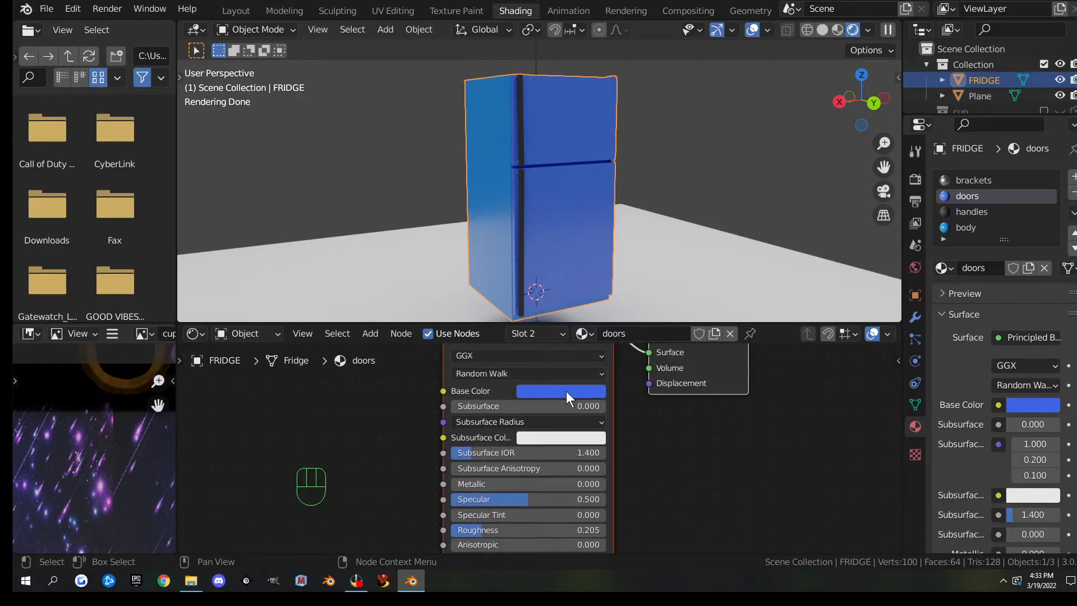
scroll(692, 437, "down", 4)
mouse_move(541, 220)
middle_mouse_down()
mouse_move(568, 224)
mouse_move(546, 220)
middle_mouse_up()
scroll(673, 412, "down", 4)
middle_click_drag(779, 428, 665, 432)
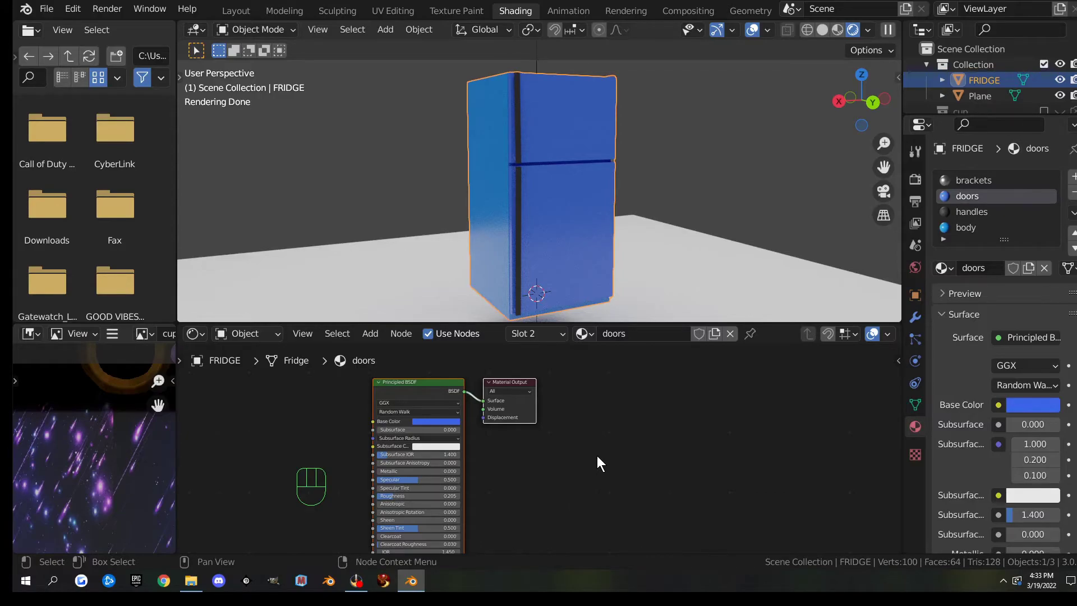
Add an unconnected Image Texture node to the doors material, set apart from the Principled BSDF and Material Output nodes
key("shift+a")
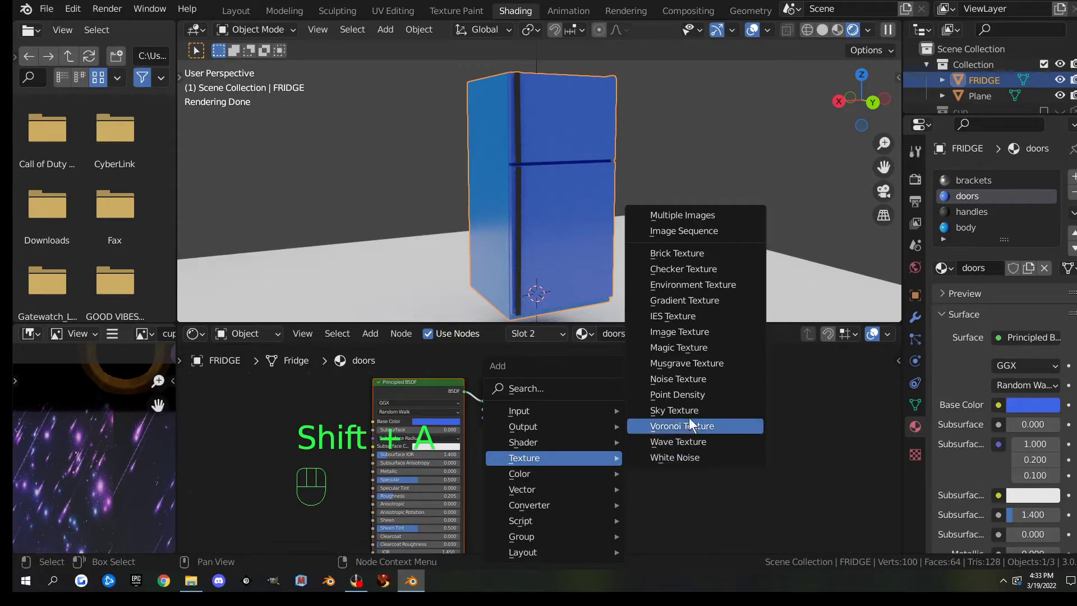
left_click(692, 336)
left_click(632, 423)
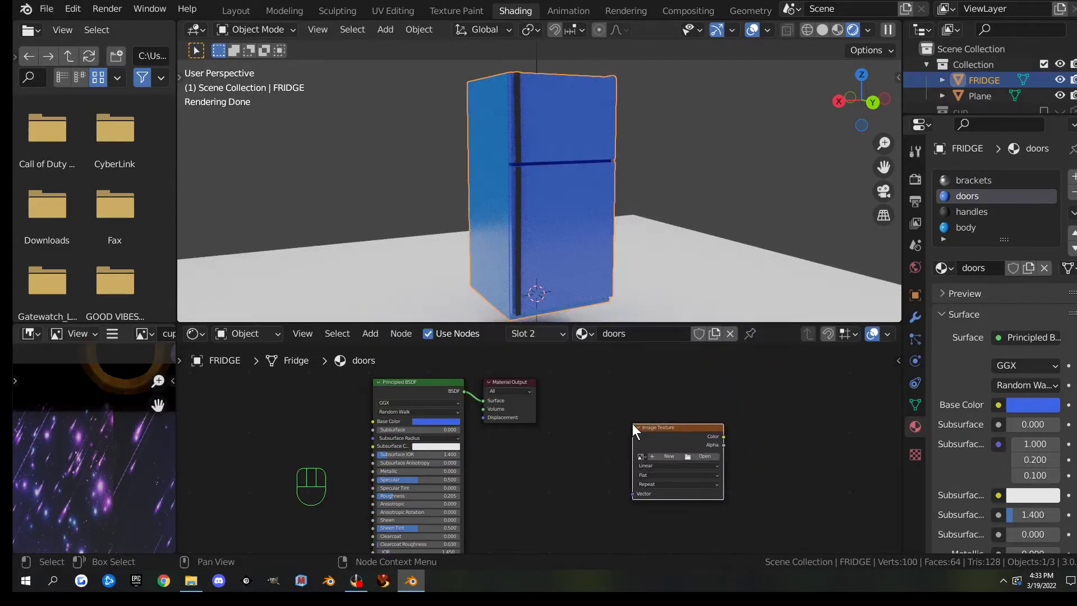
key("q")
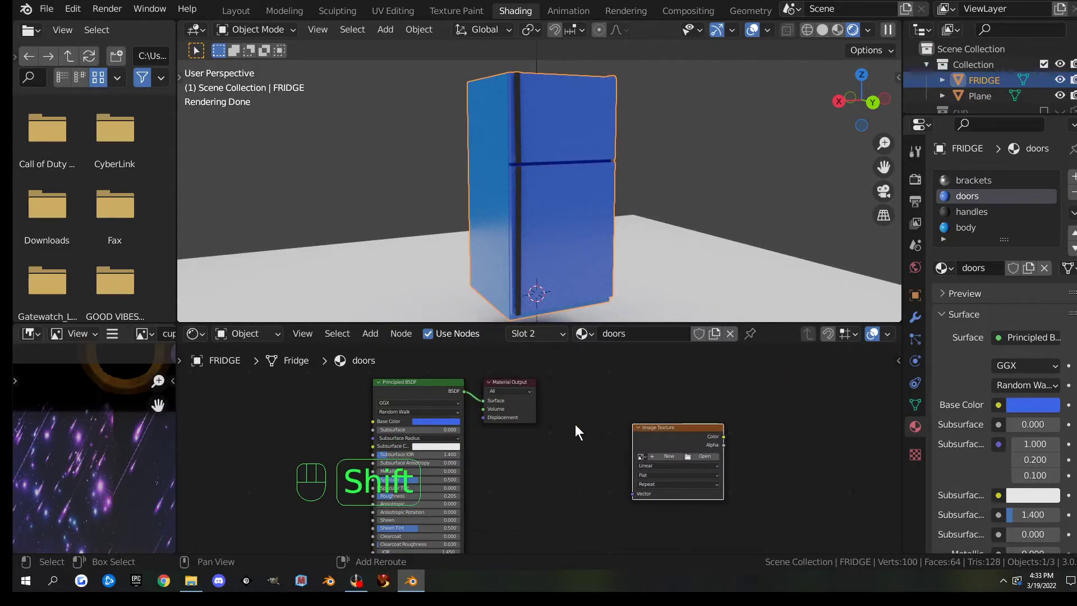
key("shift+a")
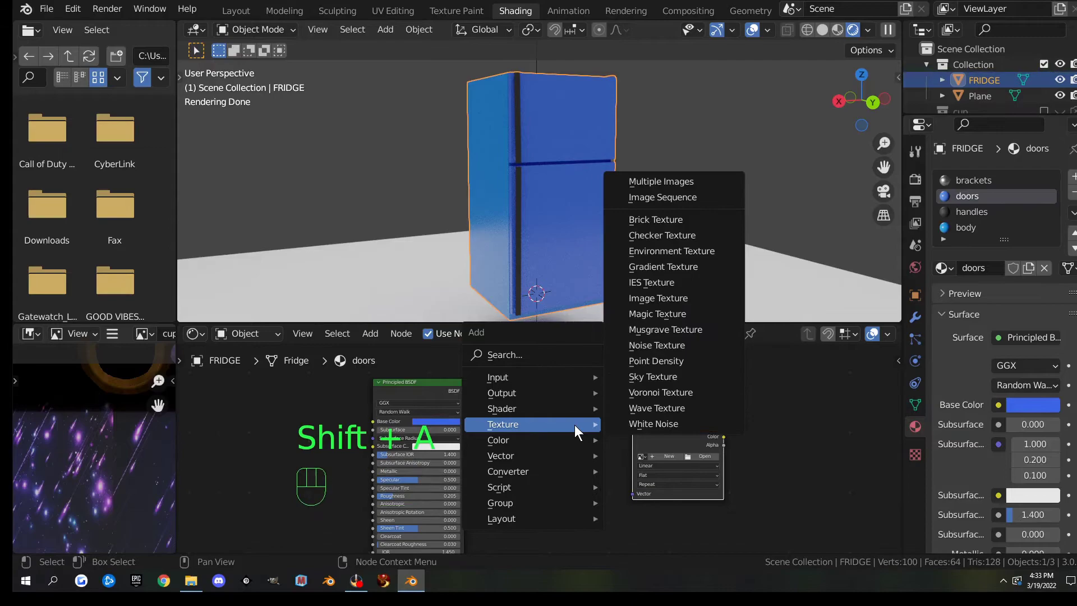
right_click(668, 298)
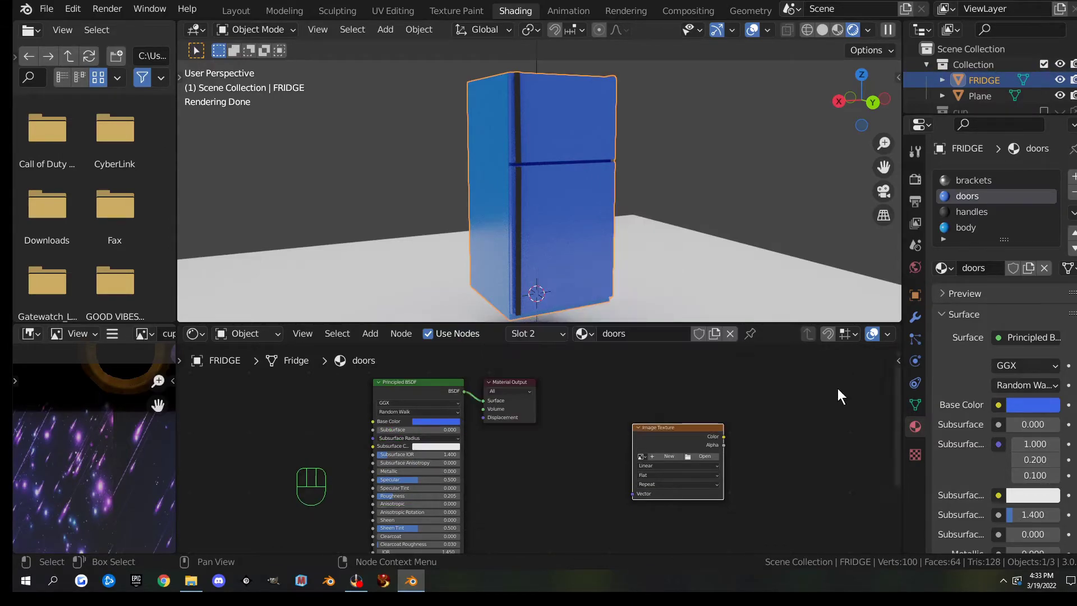
left_click_drag(659, 427, 680, 423)
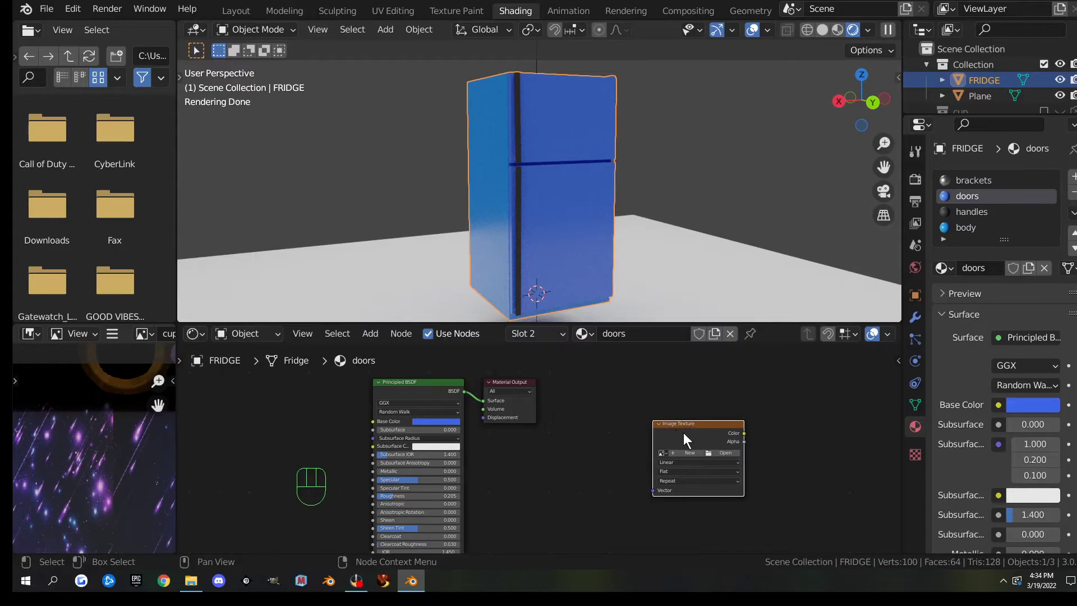
Create a blank 1024 × 1024 px image in the Image Texture node and name it fridge bake
scroll(696, 480, "up", 3)
middle_click_drag(792, 472, 676, 453)
scroll(667, 454, "up", 3)
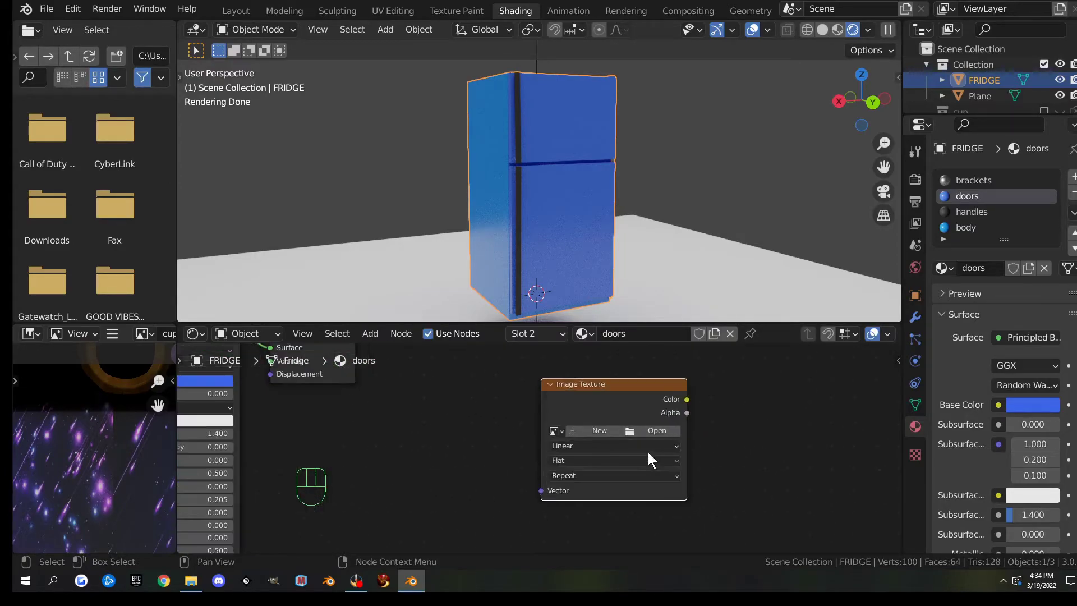
left_click(588, 430)
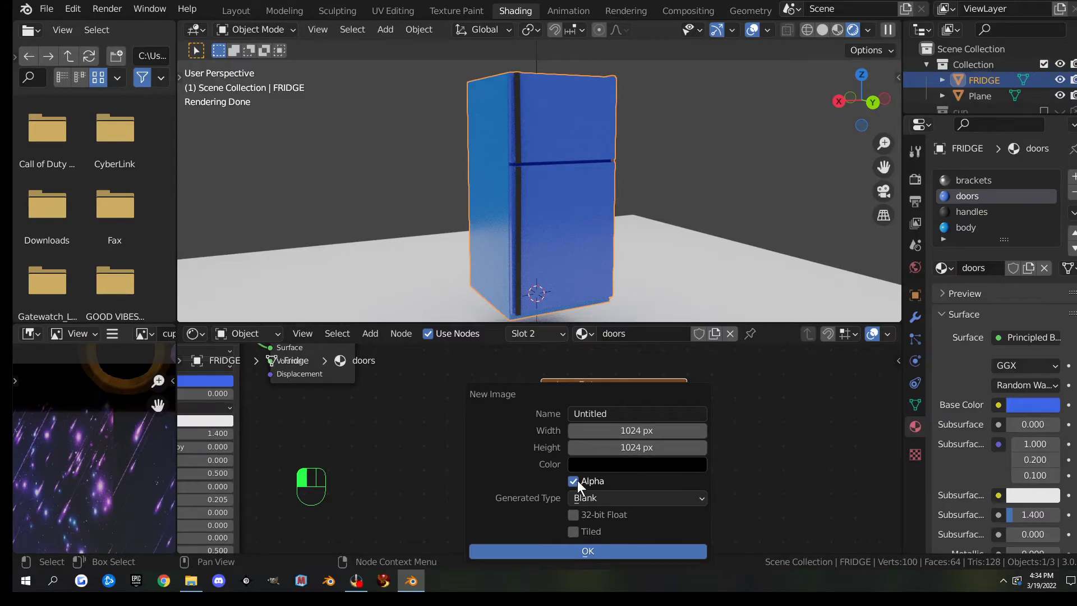
left_click(583, 552)
left_click(596, 430)
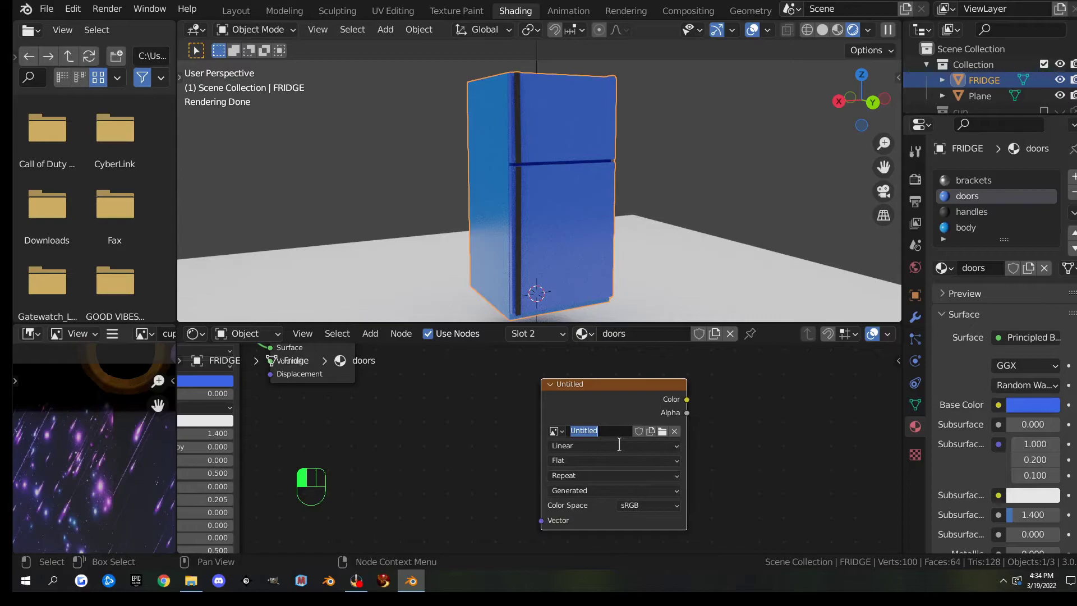
type("fridge bake")
left_click(643, 401)
left_click(615, 399)
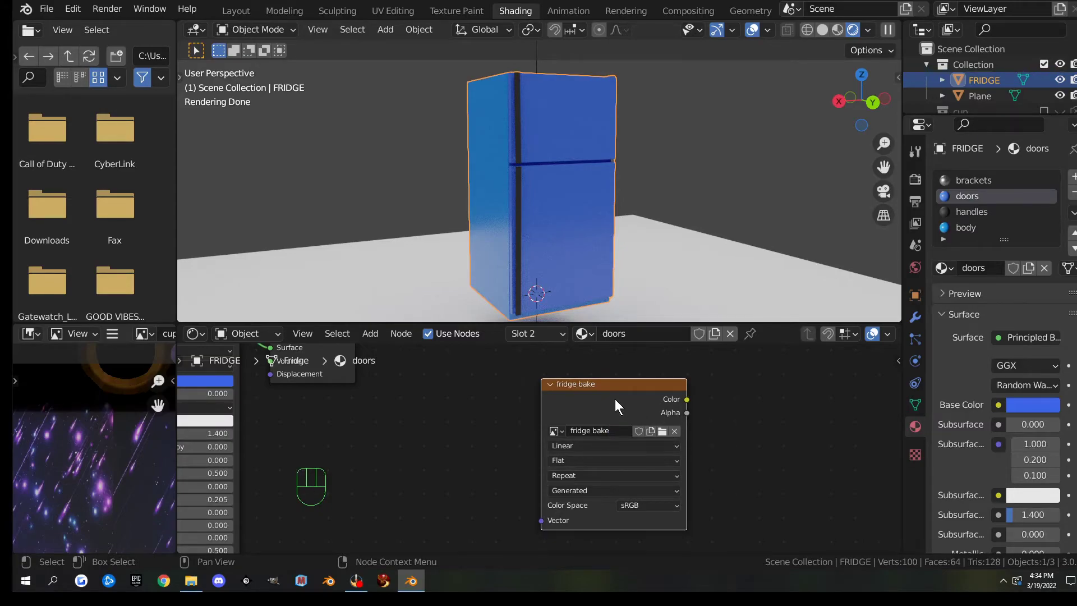
Copy the fridge bake image node from the doors material into the brackets, handles and body materials
right_click(614, 399)
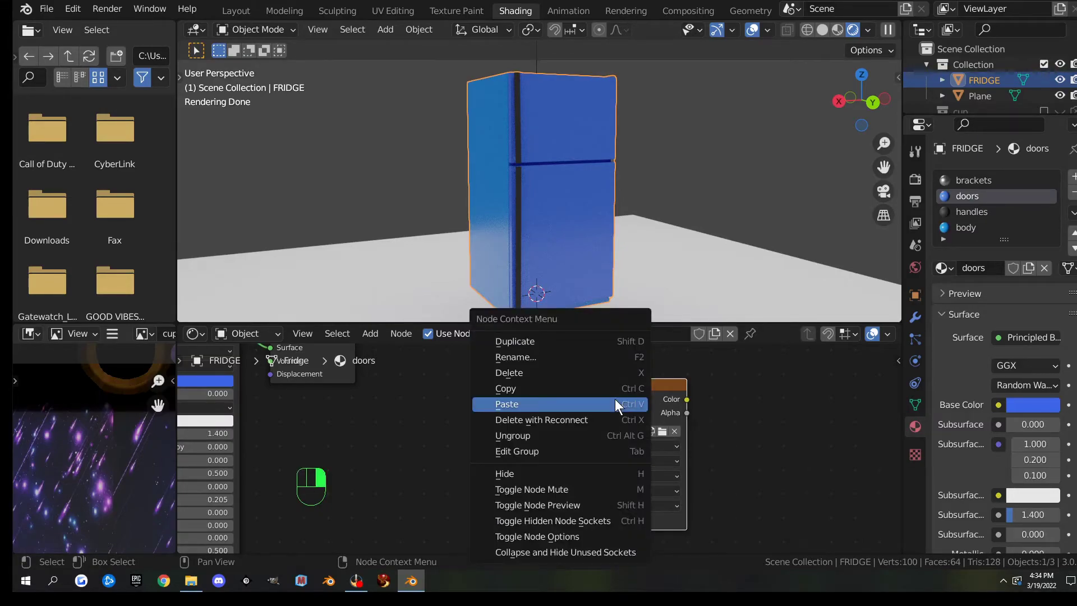
left_click(578, 384)
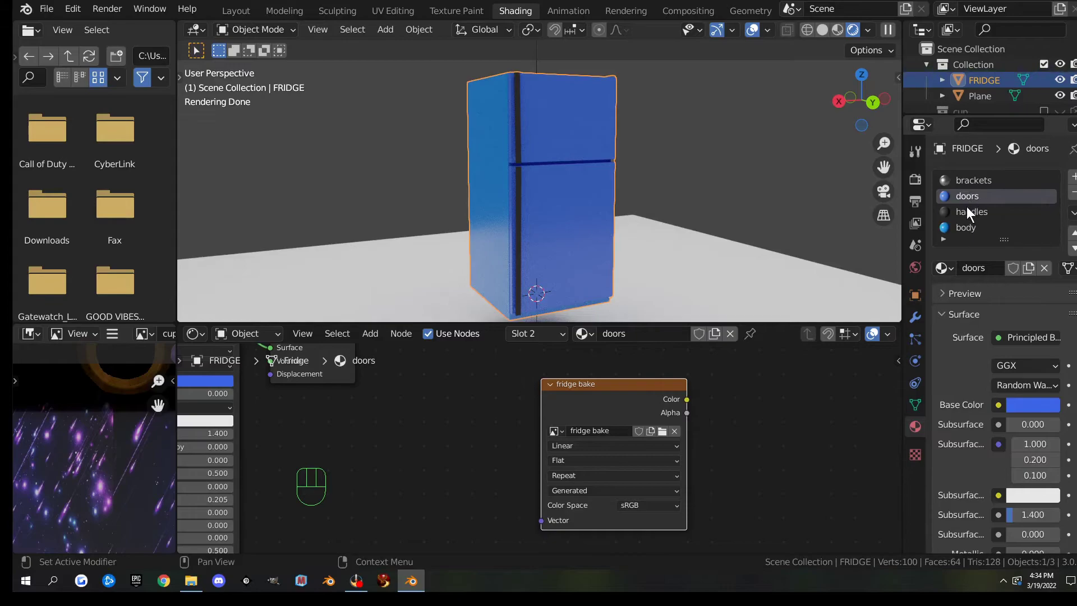
left_click(974, 181)
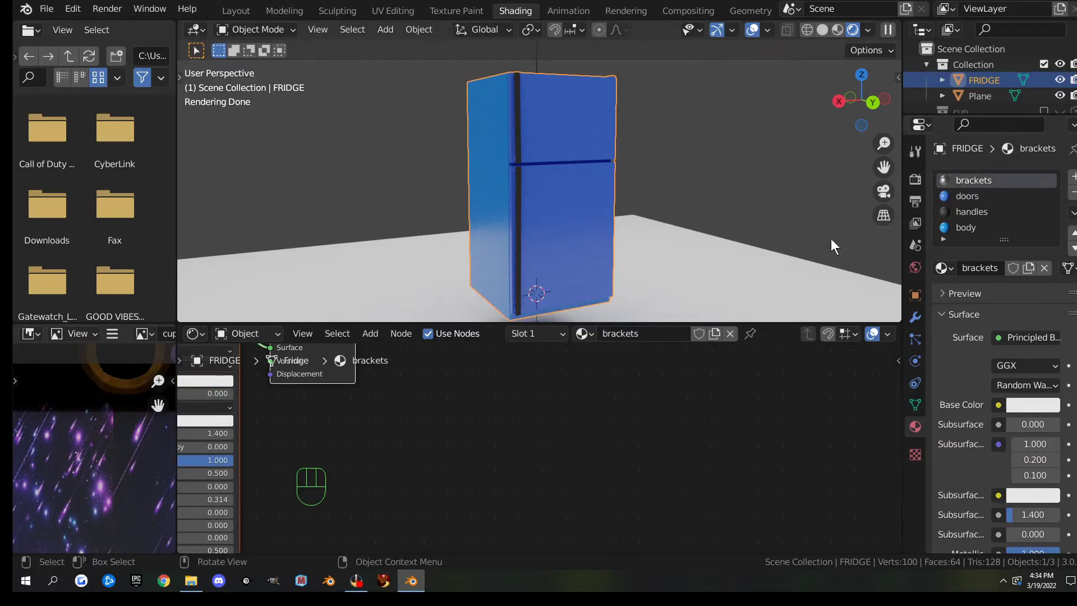
key("ctrl+v")
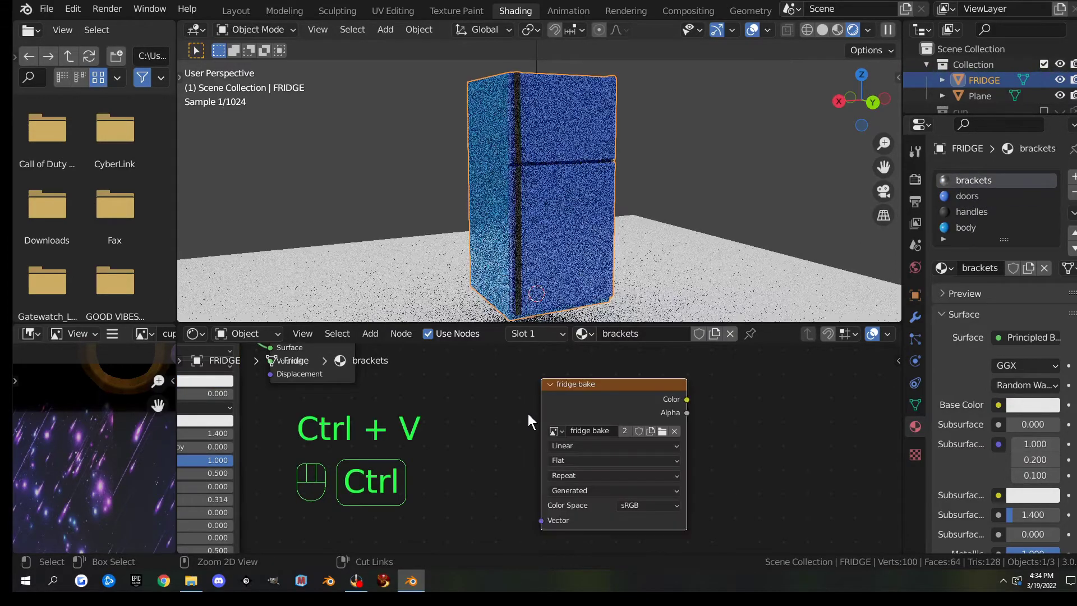
left_click(961, 209)
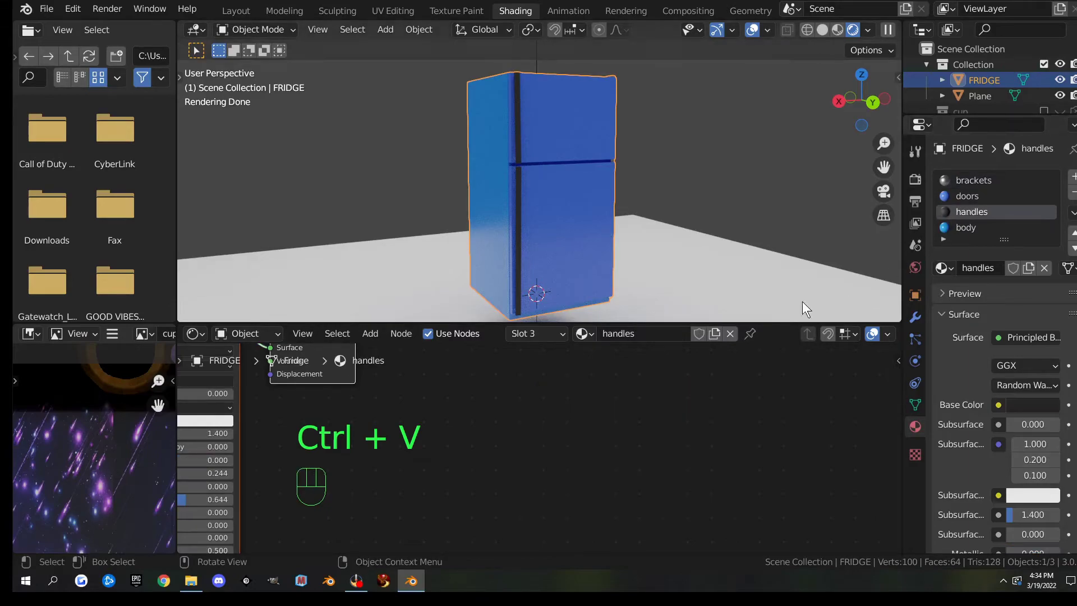
key("ctrl+v")
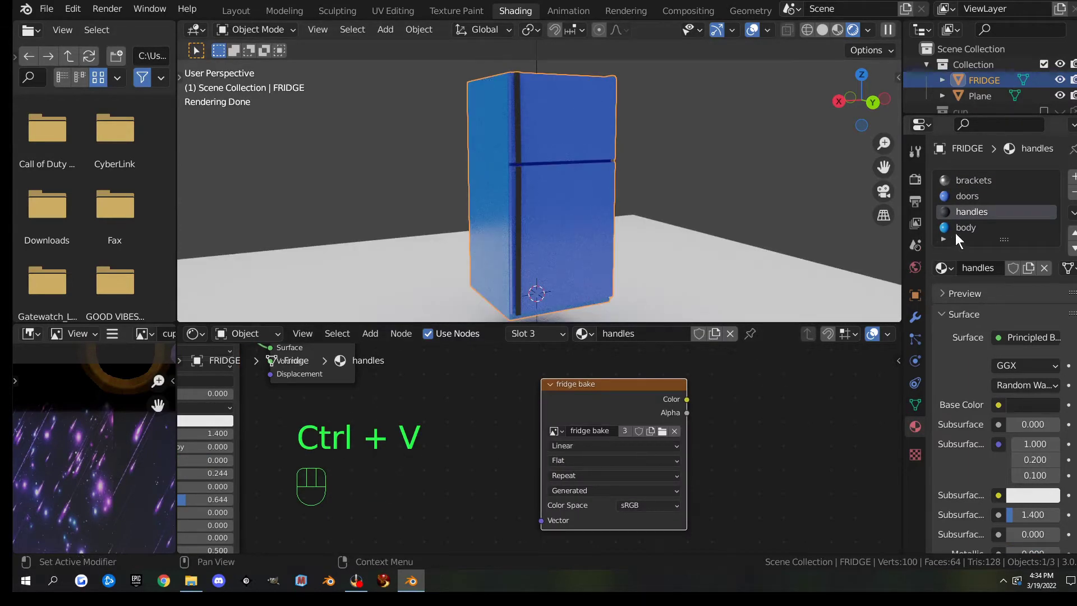
left_click(966, 227)
key("ctrl+v")
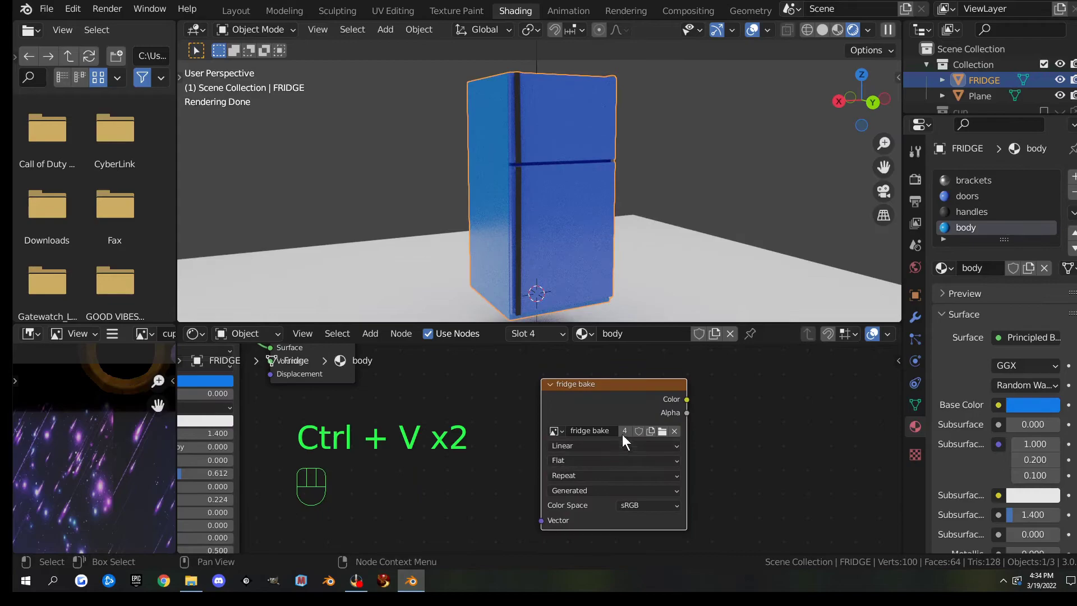
Check the brackets, doors, handles and body materials one by one for the fridge bake node
left_click(971, 180)
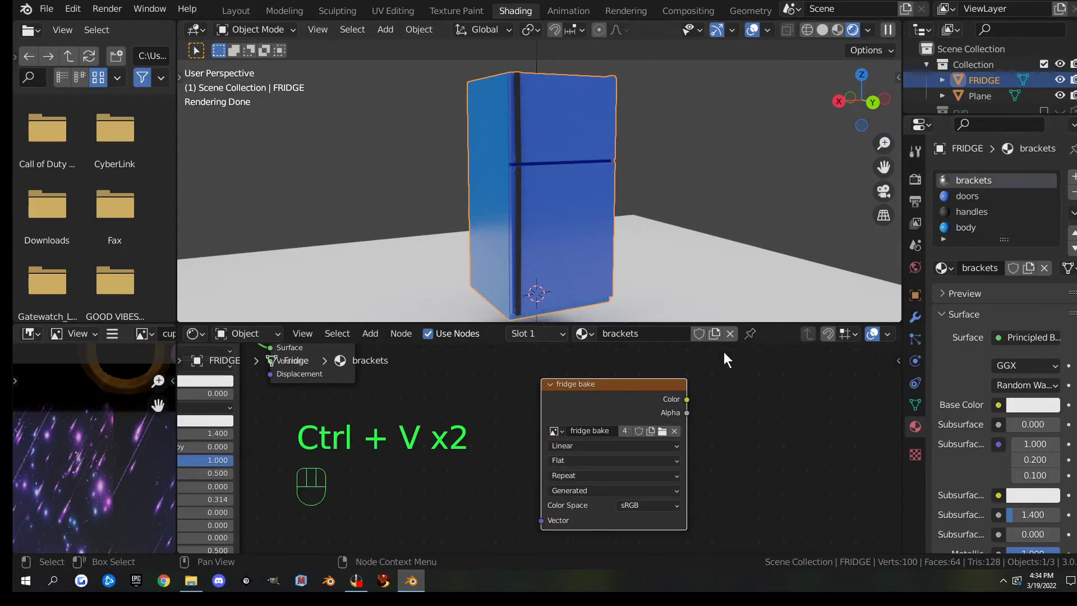
left_click(962, 196)
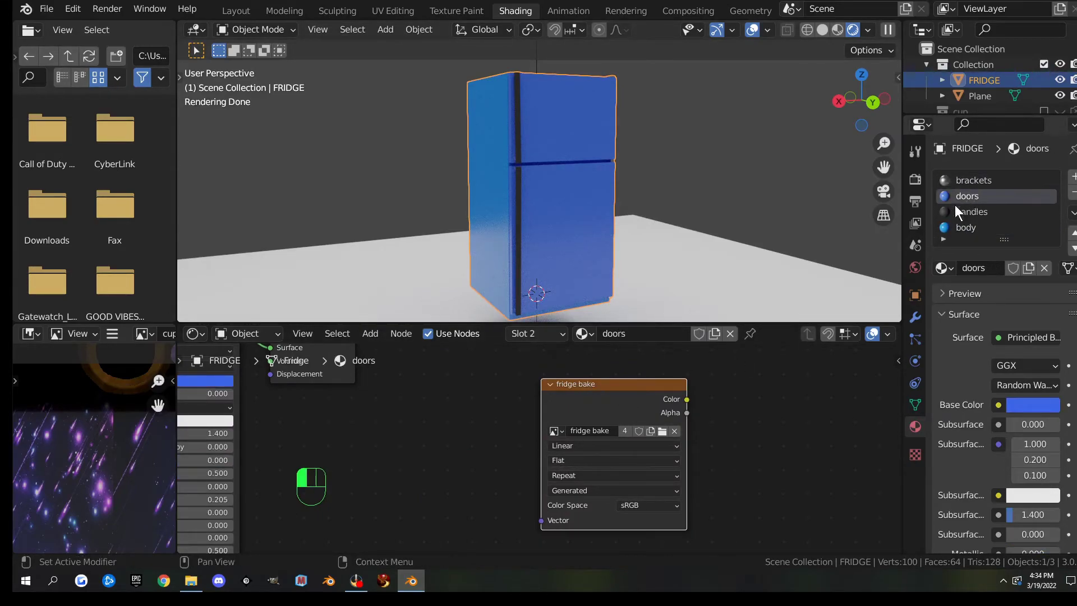
left_click(967, 213)
left_click(617, 401)
left_click(964, 228)
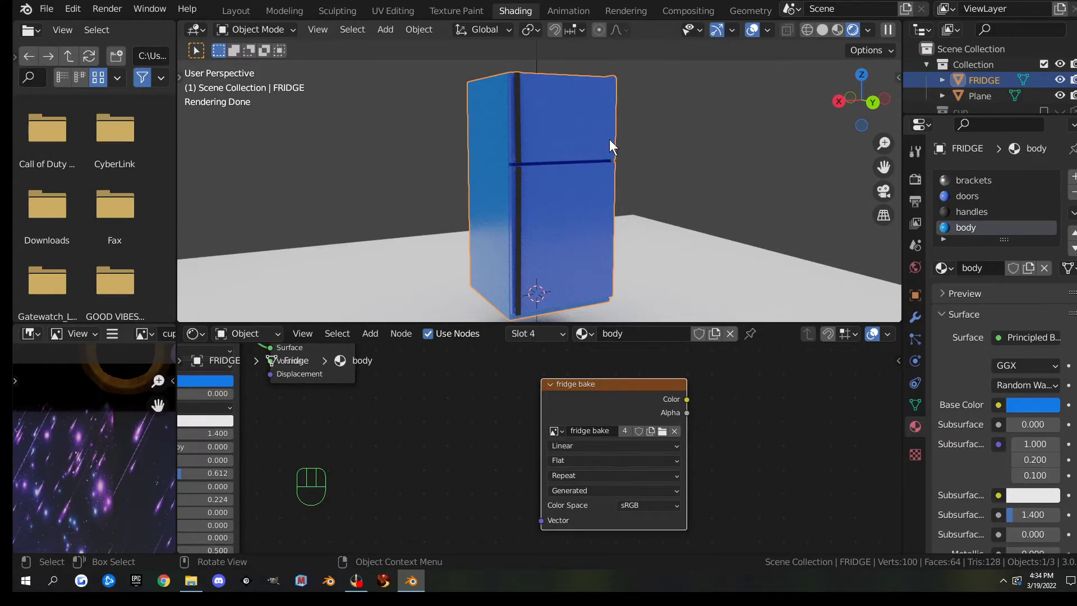
Check the fridge's normals in the Layout workspace using solid shading, switching the Face Orientation overlay on for the inspection and off again
left_click(237, 10)
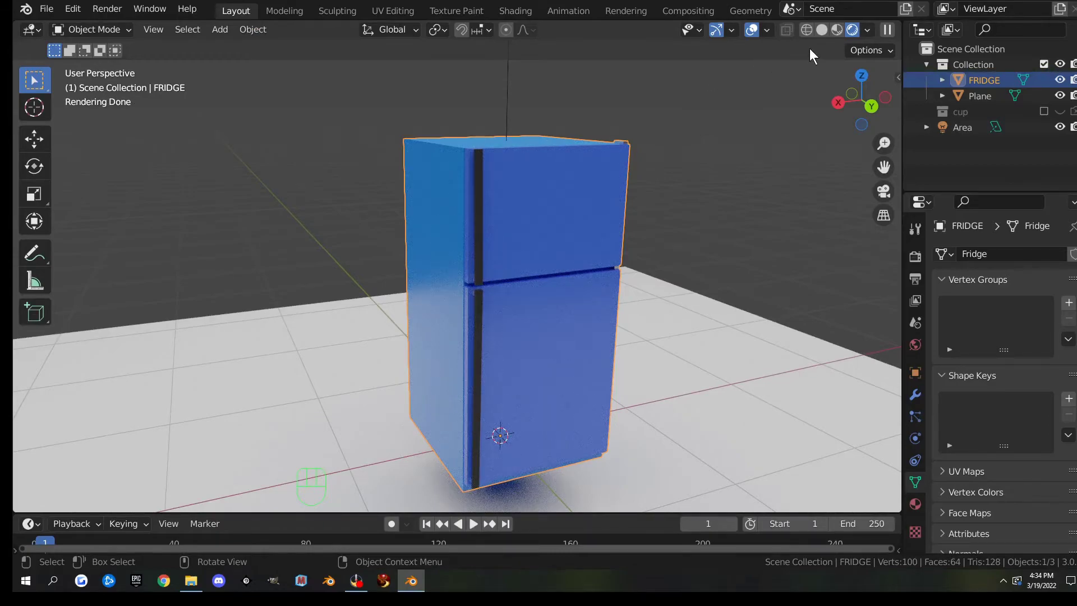
left_click(822, 30)
left_click(785, 30)
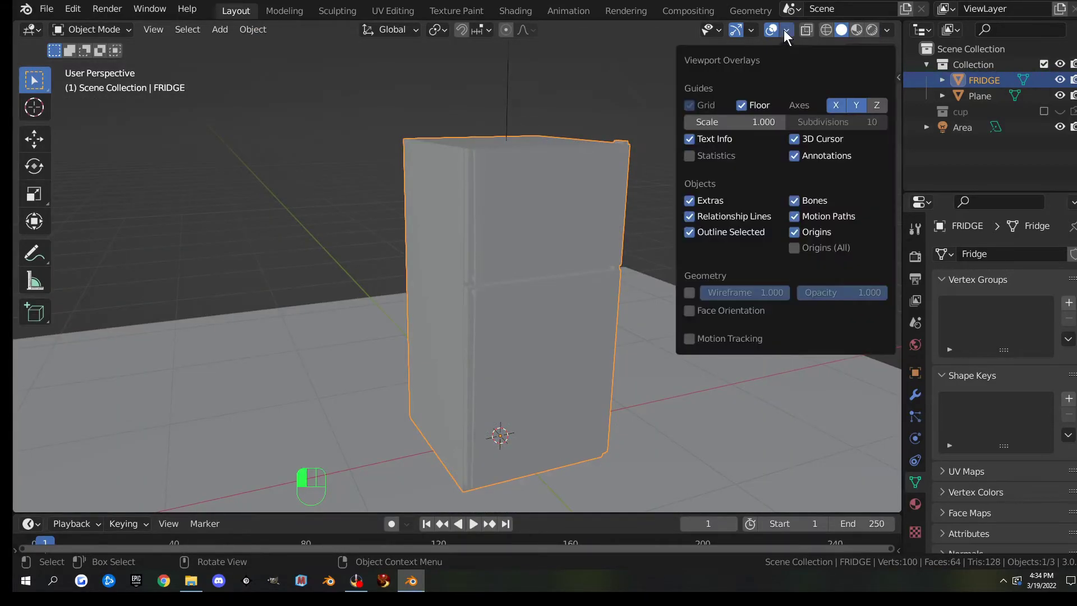
left_click(688, 310)
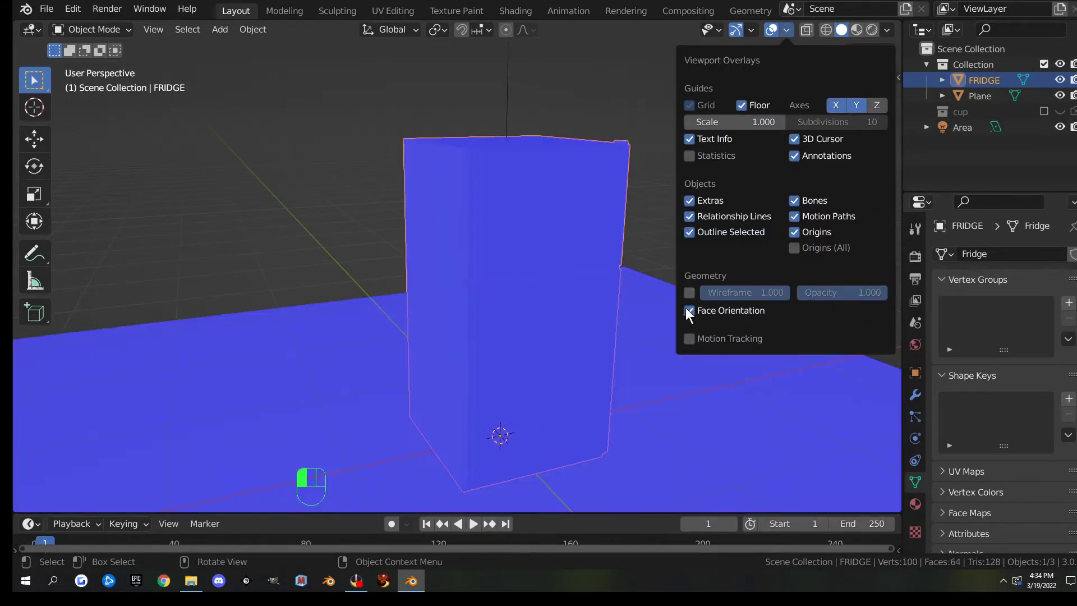
middle_click_drag(449, 220, 508, 209)
scroll(499, 217, "up", 2)
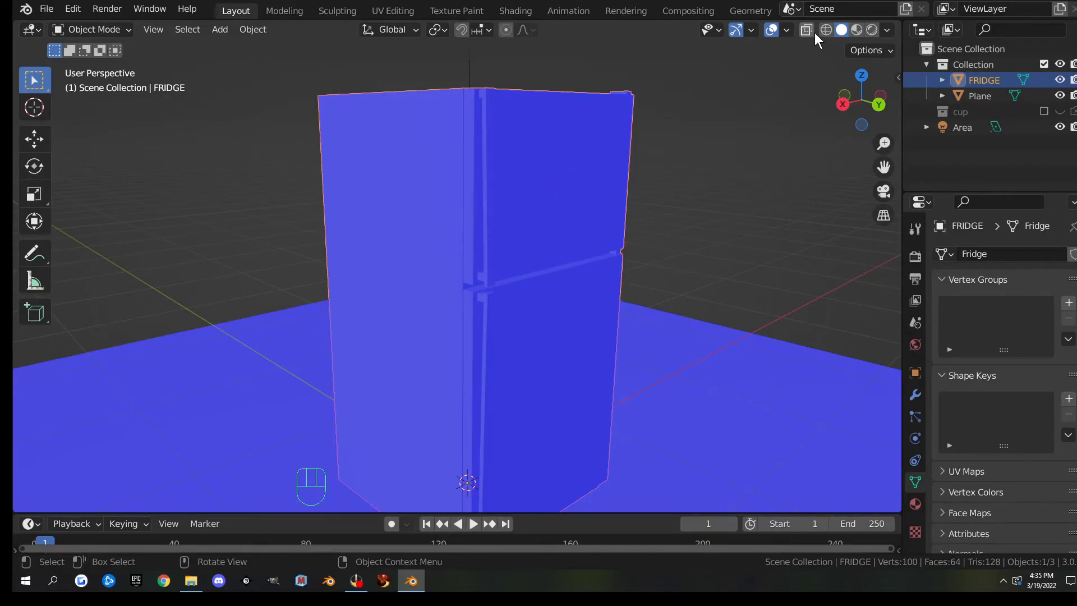
left_click(787, 30)
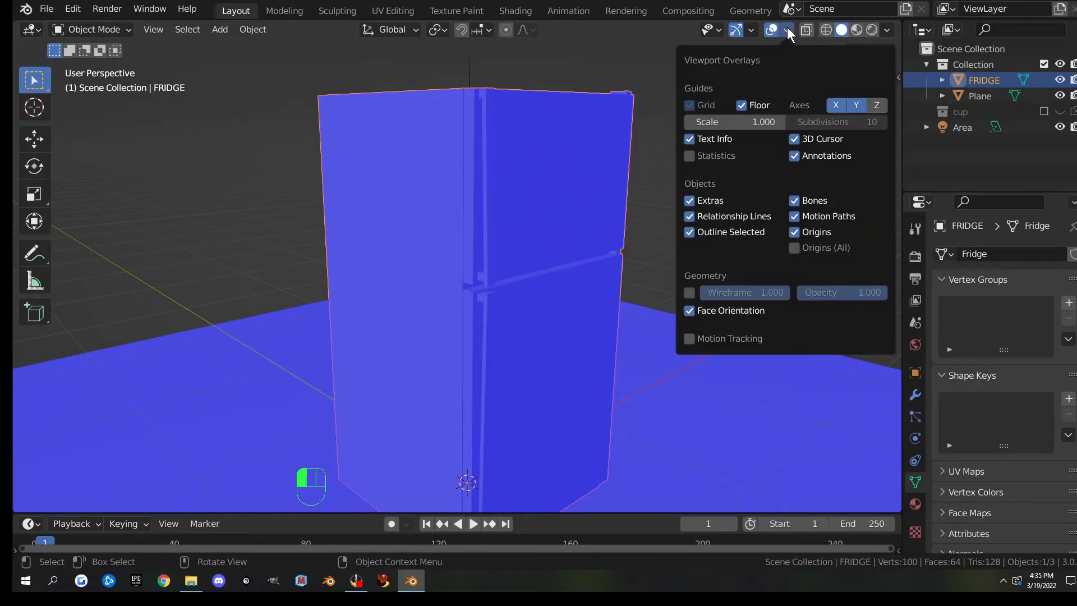
left_click(689, 310)
scroll(689, 187, "down", 2)
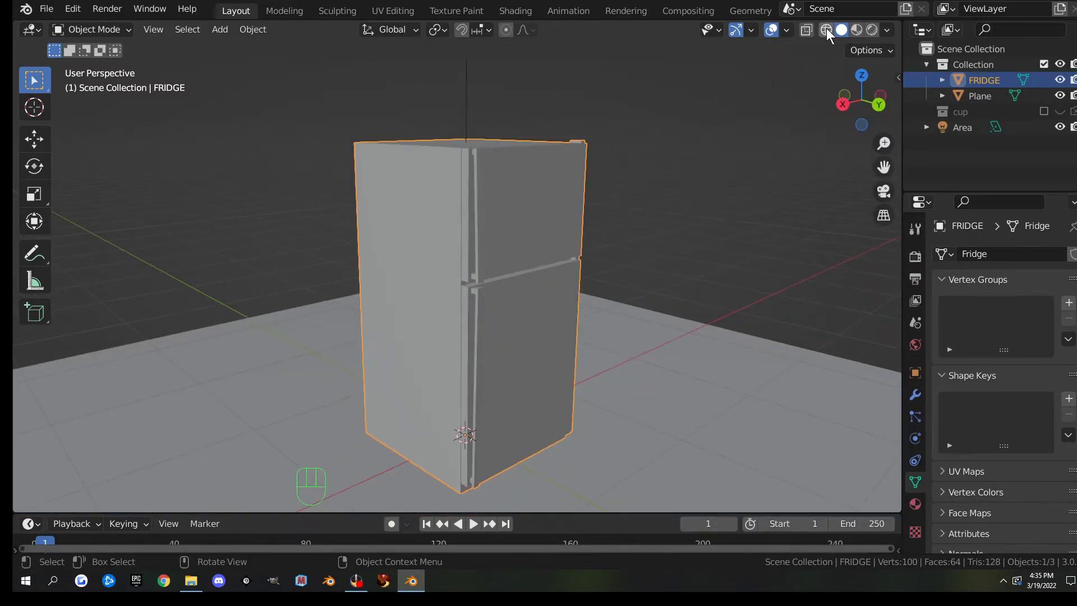
Set the viewport shading to Material Preview in both the Layout and Shading workspaces
left_click(856, 28)
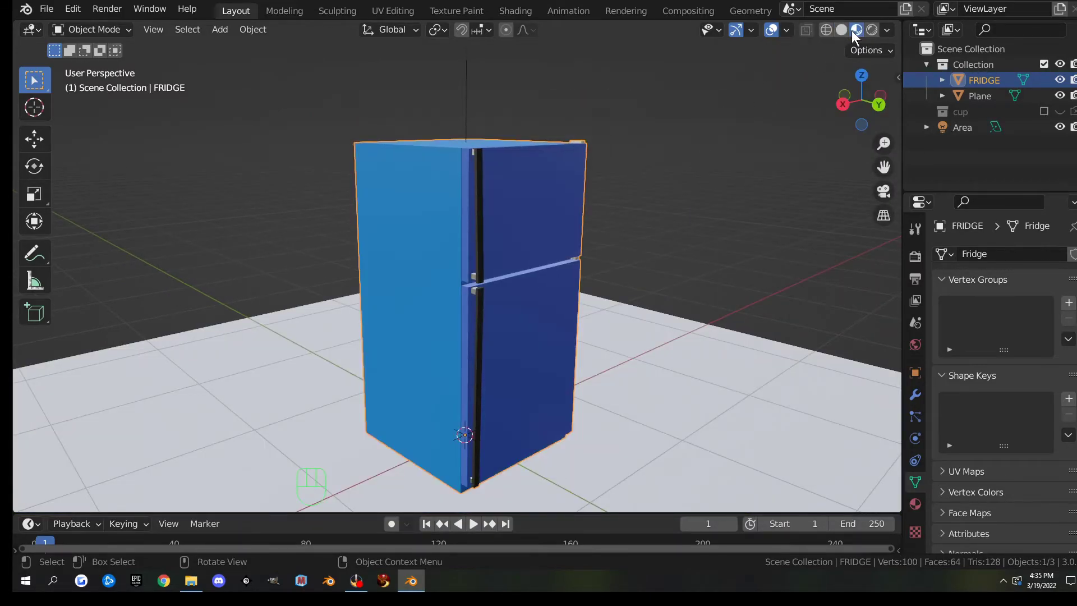
left_click(513, 11)
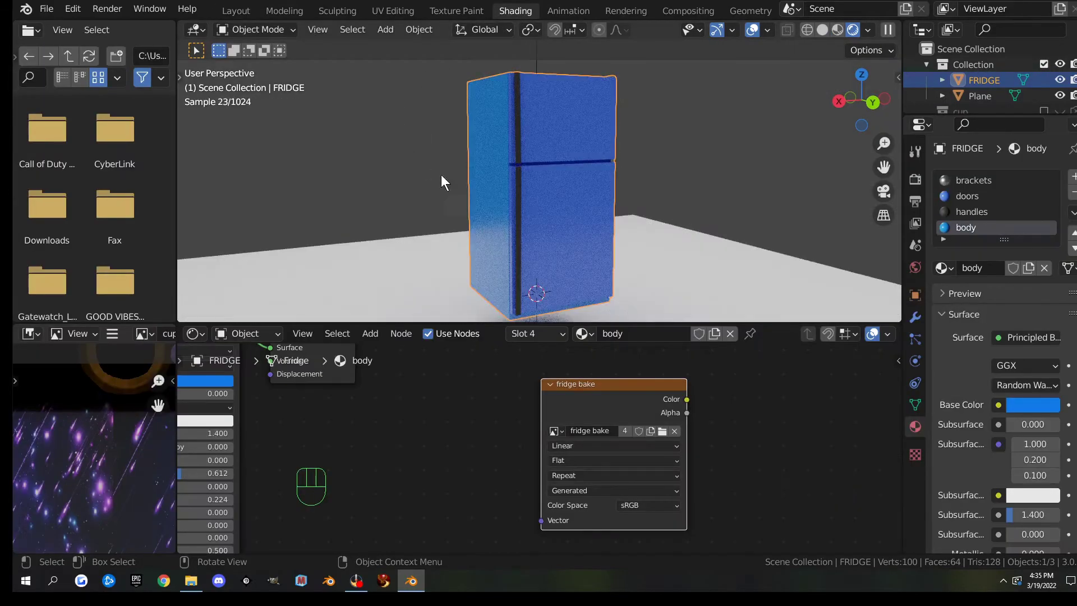
left_click(837, 29)
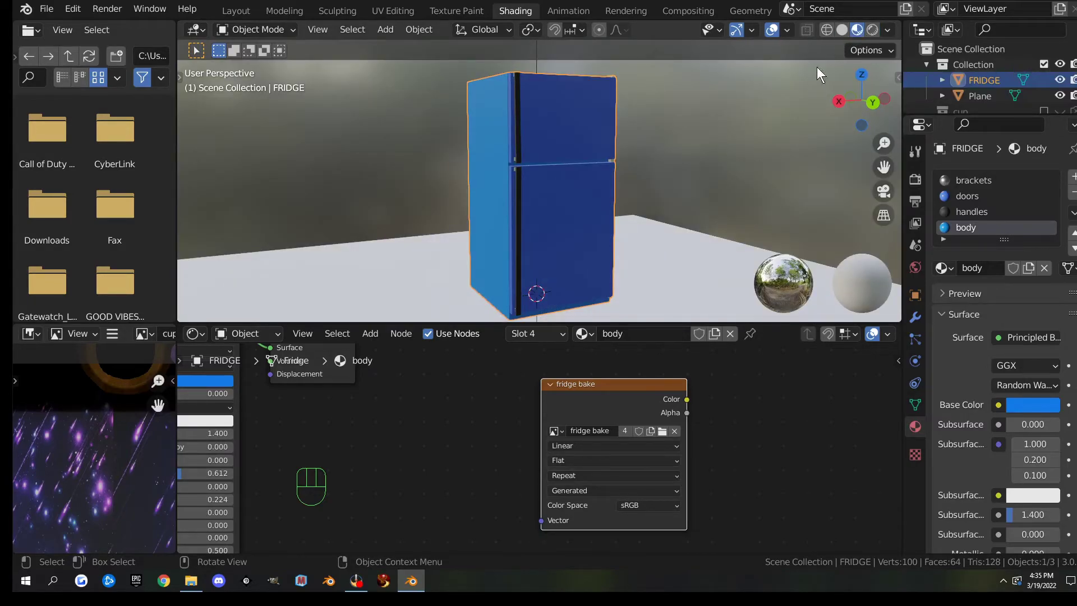
Bake the fridge's Combined map in Cycles into the fridge bake image
left_click(914, 182)
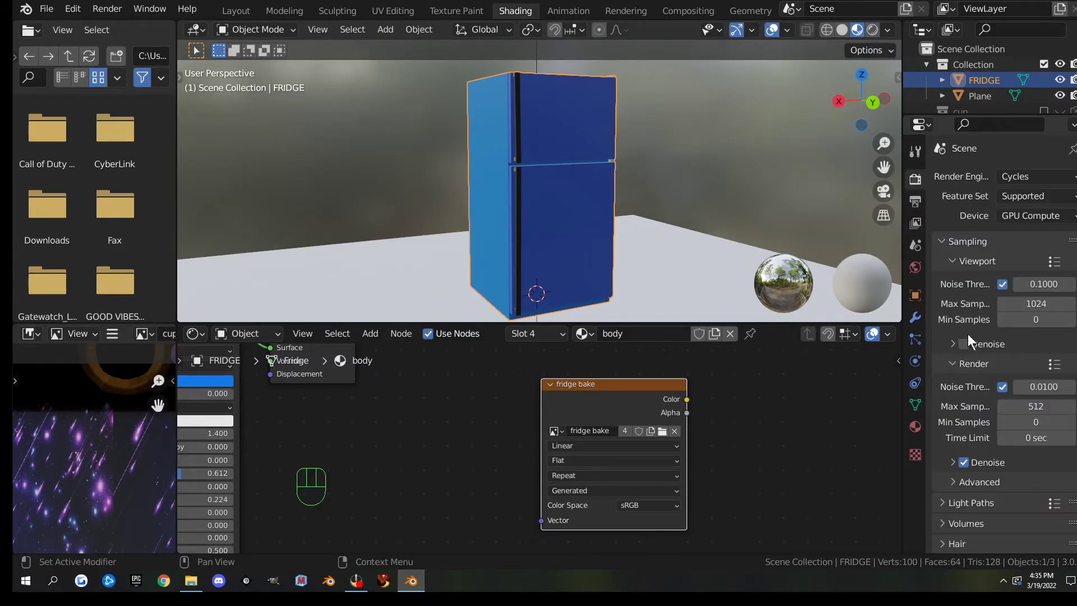
scroll(981, 330, "down", 4)
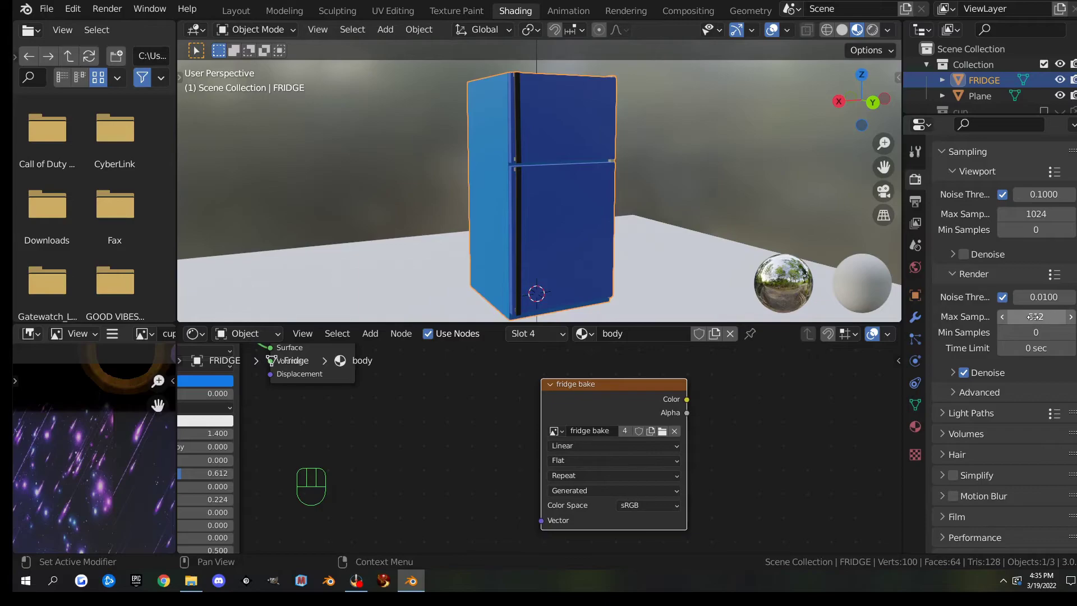
scroll(957, 310, "down", 9)
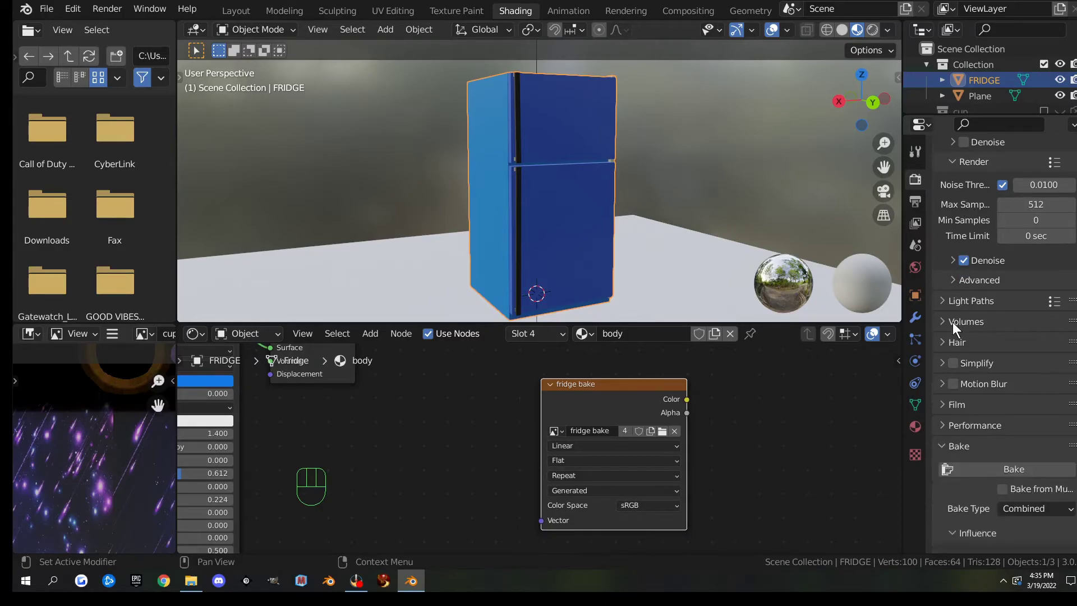
left_click(943, 357)
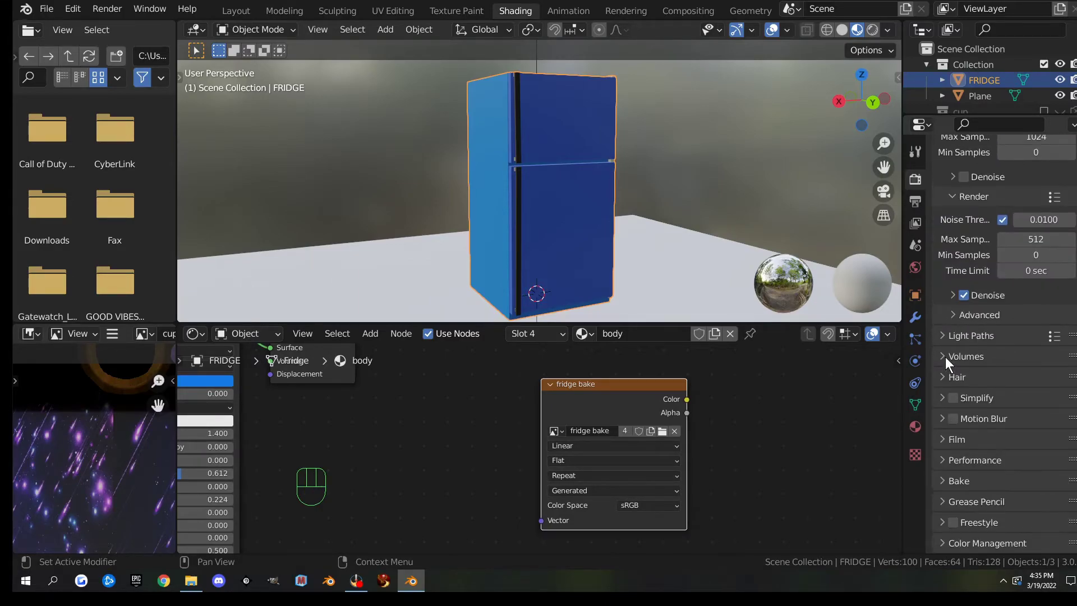
left_click(944, 481)
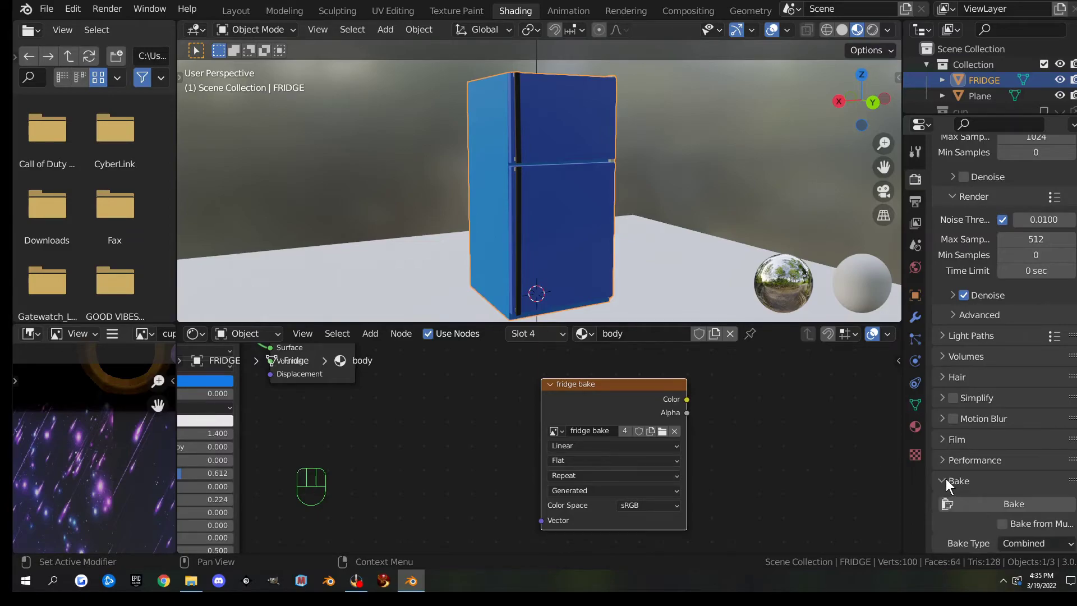
scroll(953, 456, "down", 9)
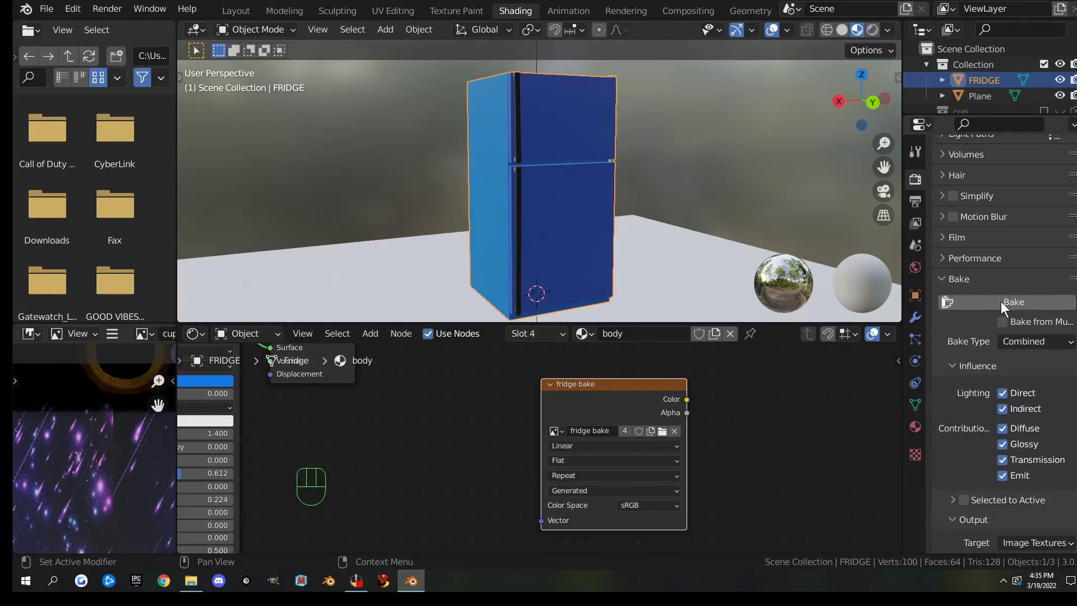
left_click(1001, 301)
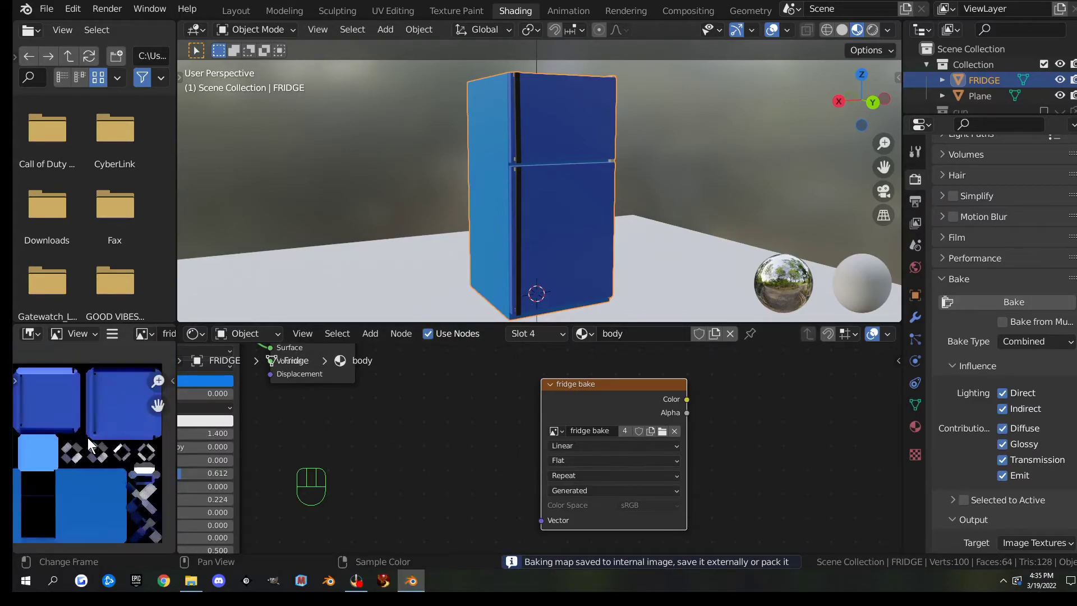
Save the baked image as fridge bake.png in the fridge folder inside the desktop's Blender folder
scroll(92, 454, "down", 1)
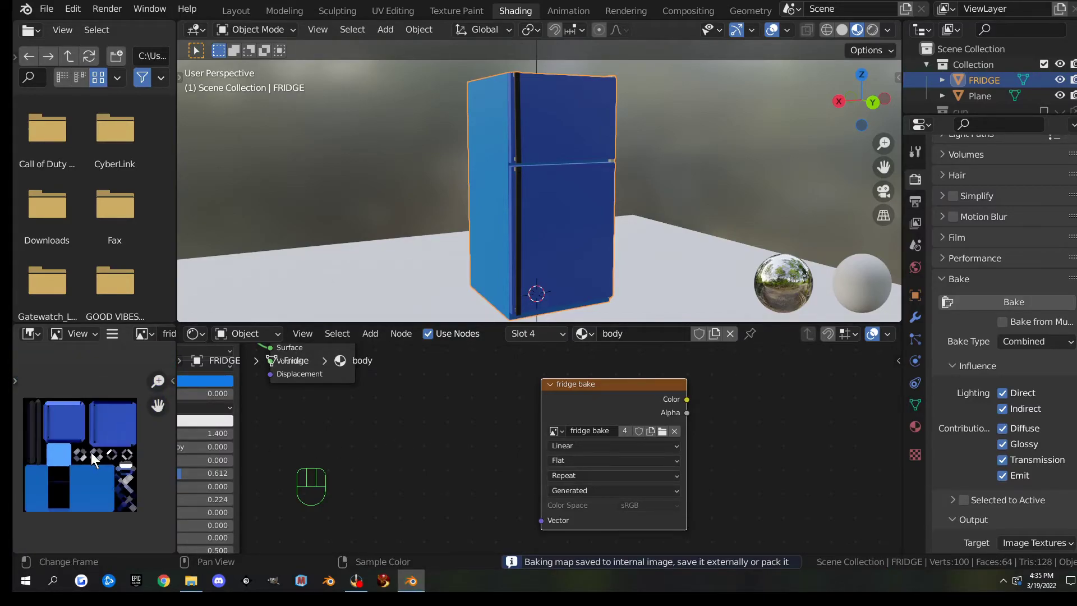
left_click(113, 336)
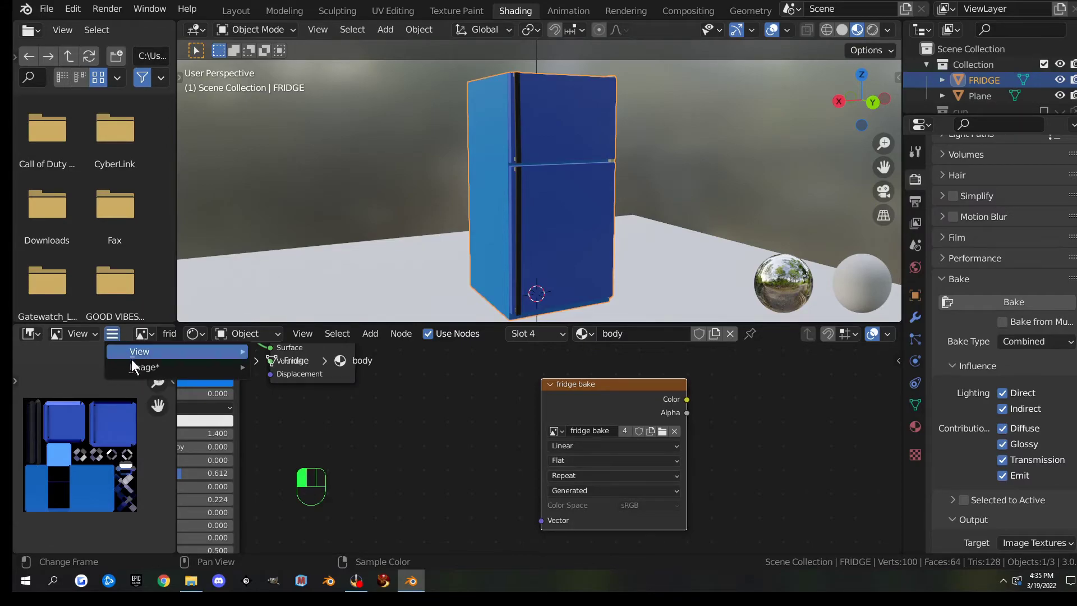
mouse_move(137, 366)
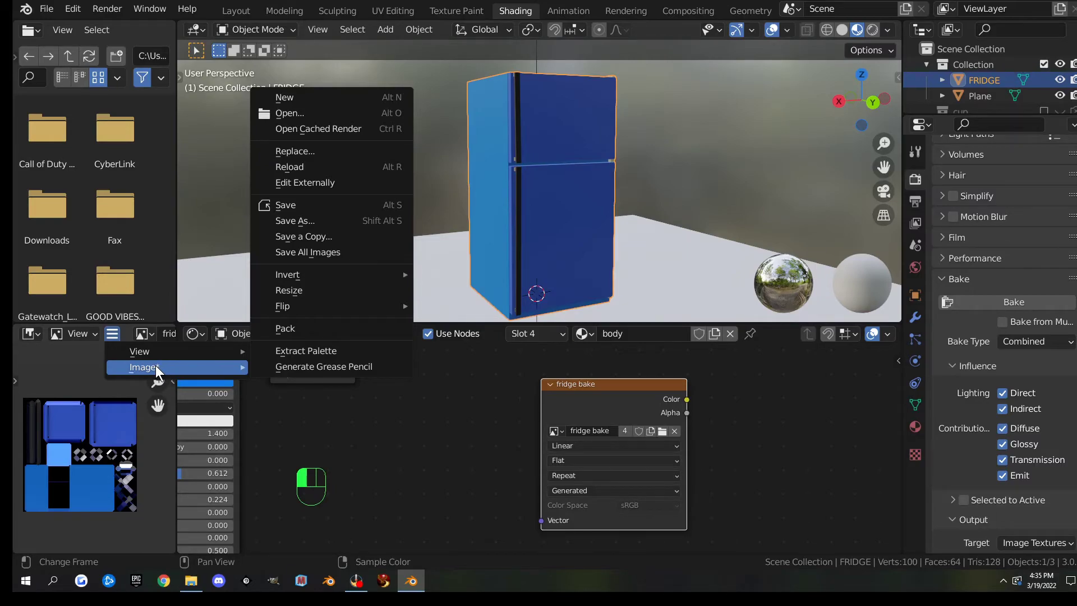
left_click(297, 221)
left_click(137, 170)
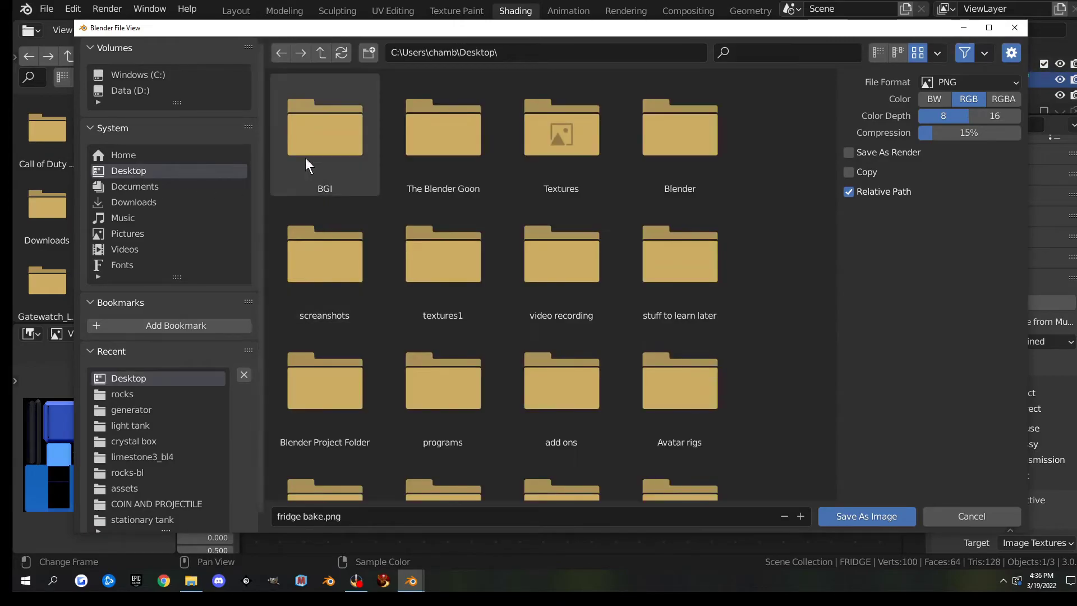
left_click(692, 149)
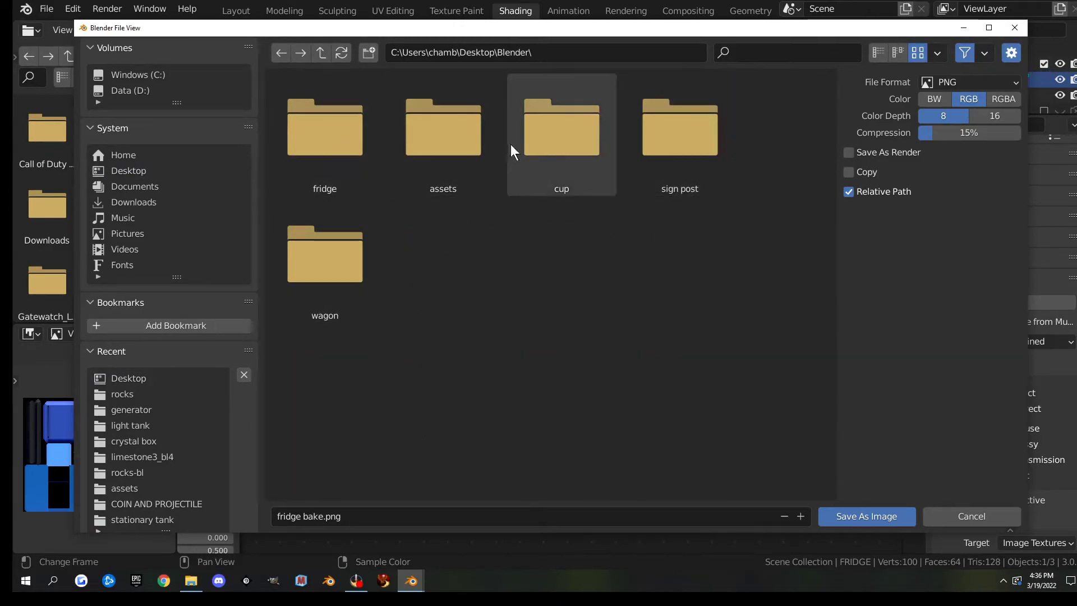
left_click(328, 143)
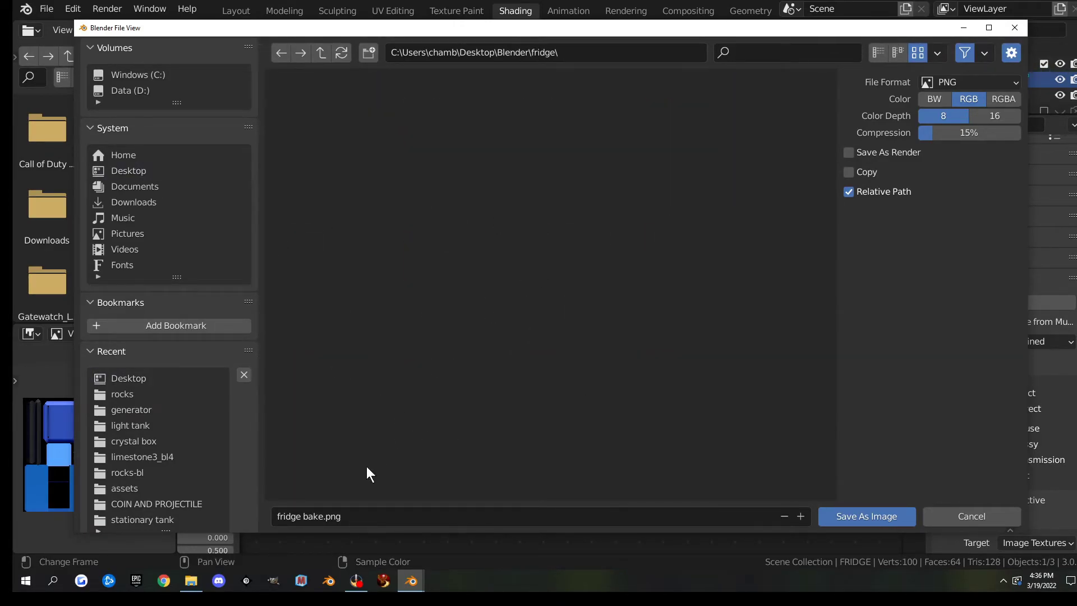
left_click(854, 512)
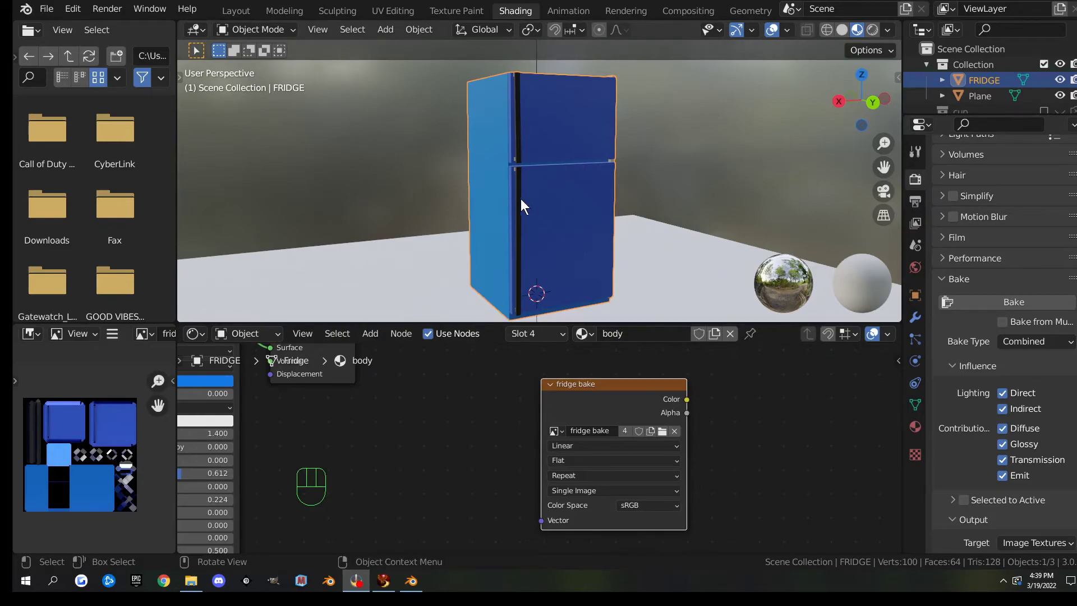
Return to the Layout workspace and display the fridge's location, rotation, scale and dimensions for review
mouse_move(521, 198)
middle_mouse_down()
mouse_move(577, 236)
mouse_move(532, 205)
middle_mouse_up()
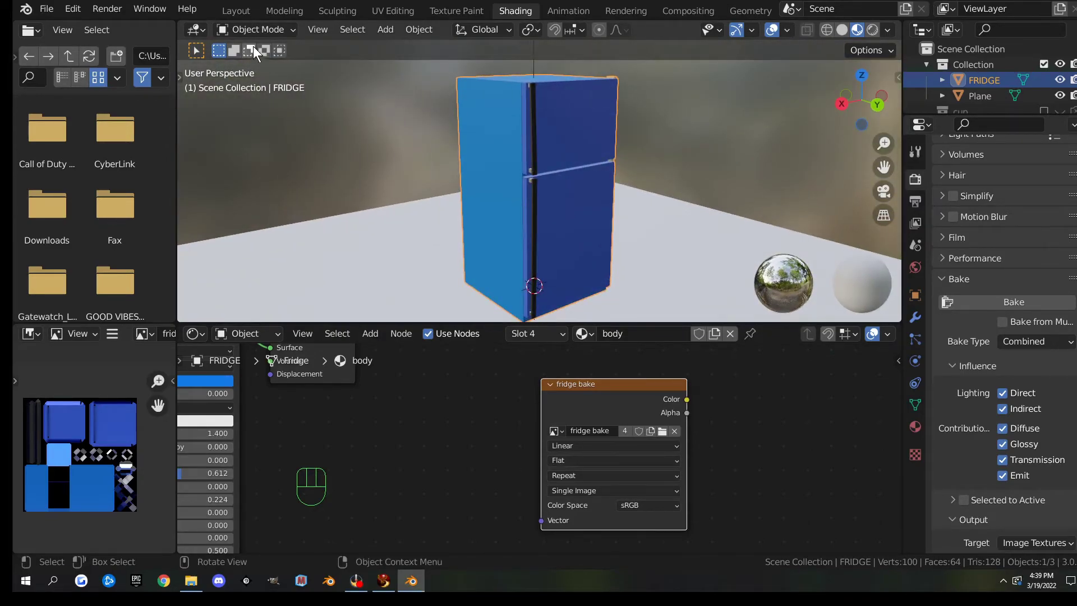
left_click(237, 12)
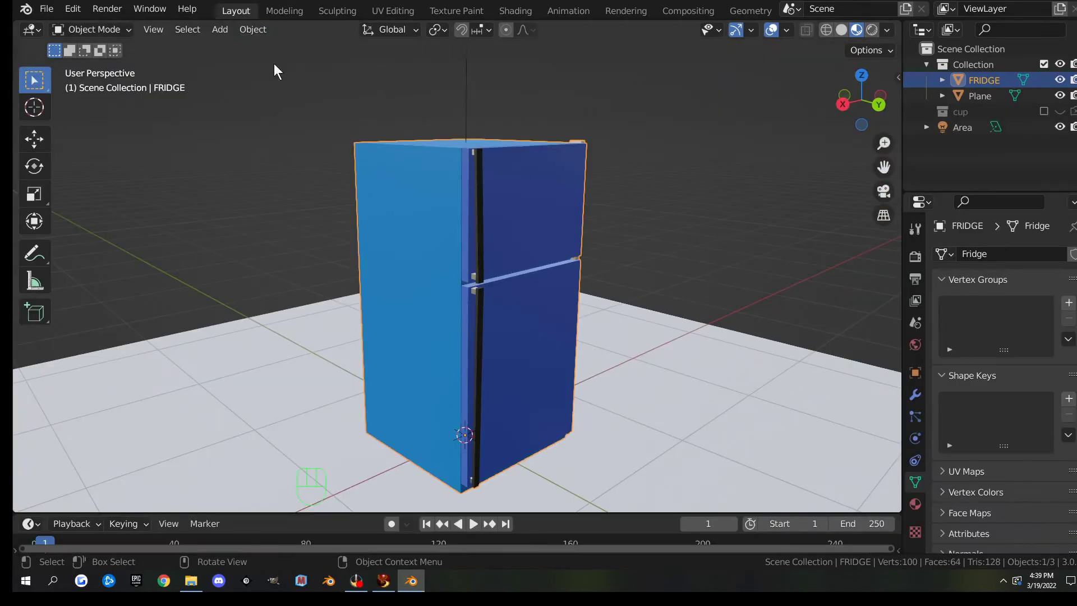
scroll(637, 251, "down", 2)
key("n")
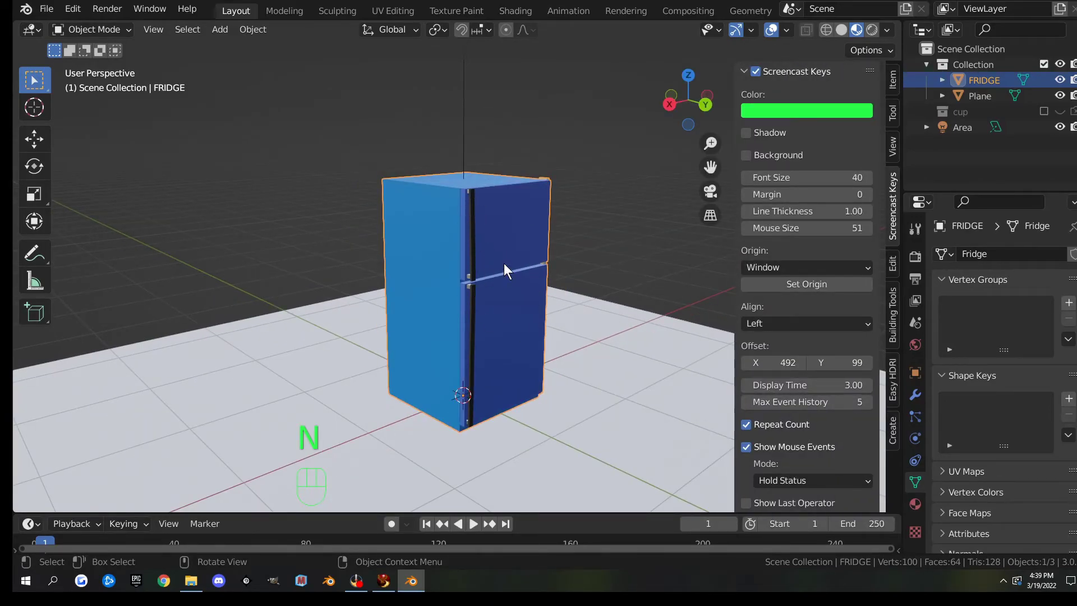
left_click(893, 78)
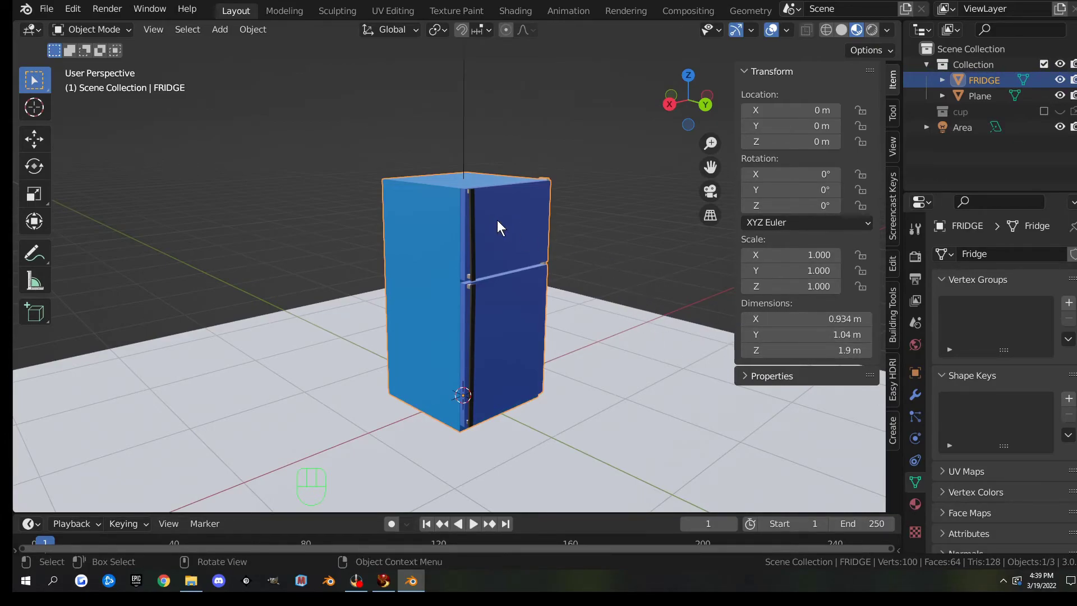
Apply all transforms (location, rotation and scale) to the fridge object
key("s")
right_click(602, 367)
left_click(253, 29)
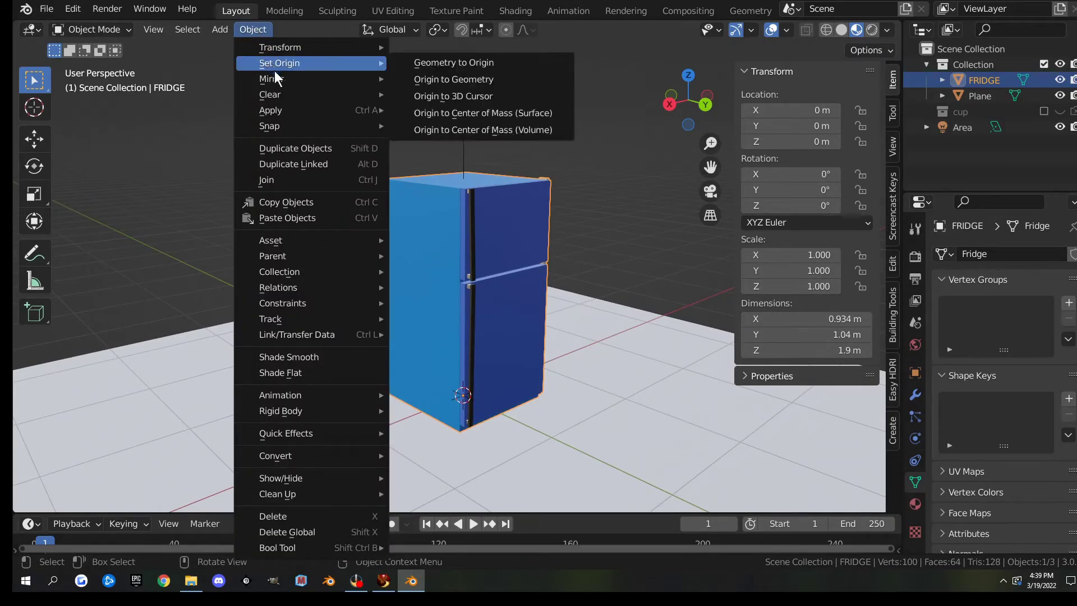
mouse_move(283, 111)
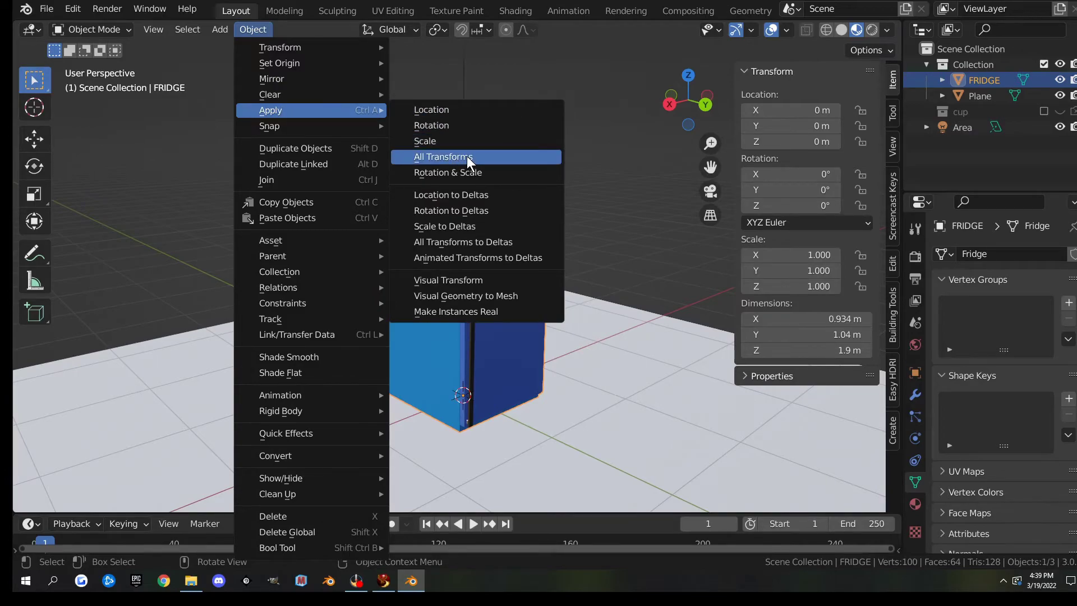
left_click(482, 159)
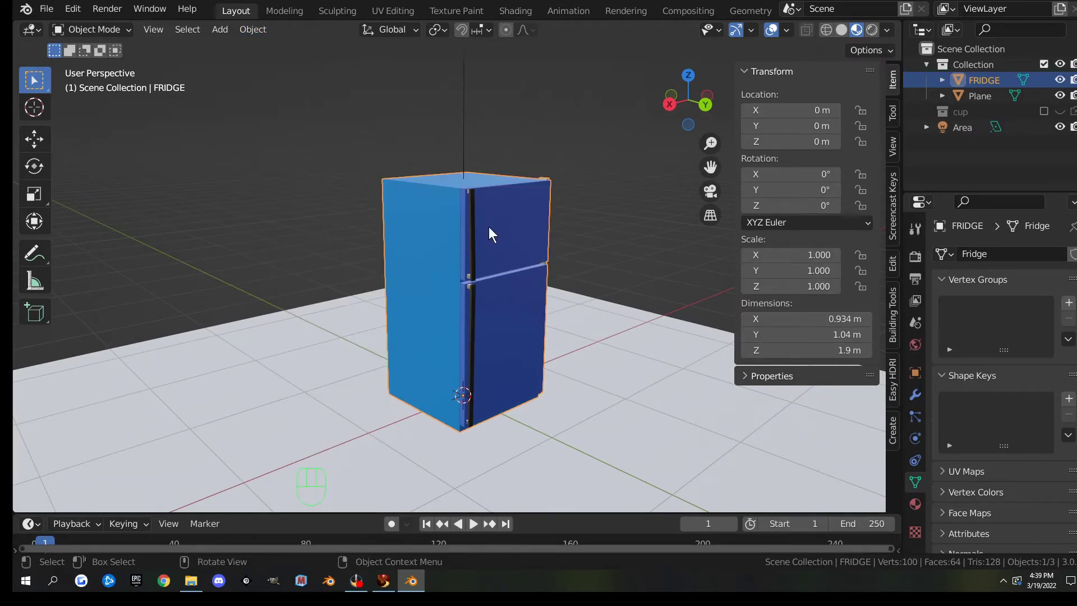
key("q")
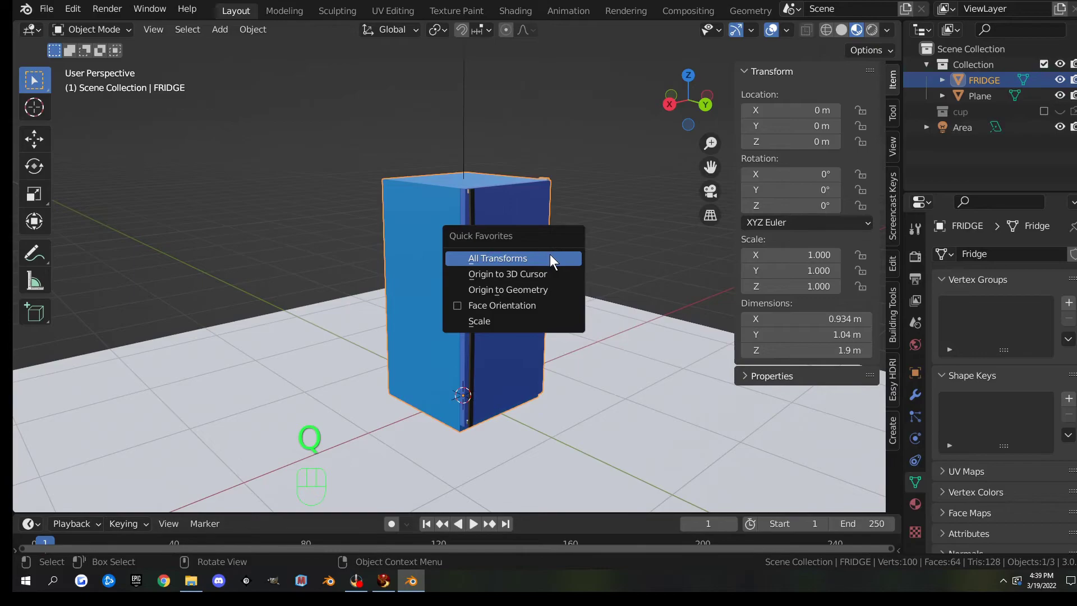
left_click(549, 255)
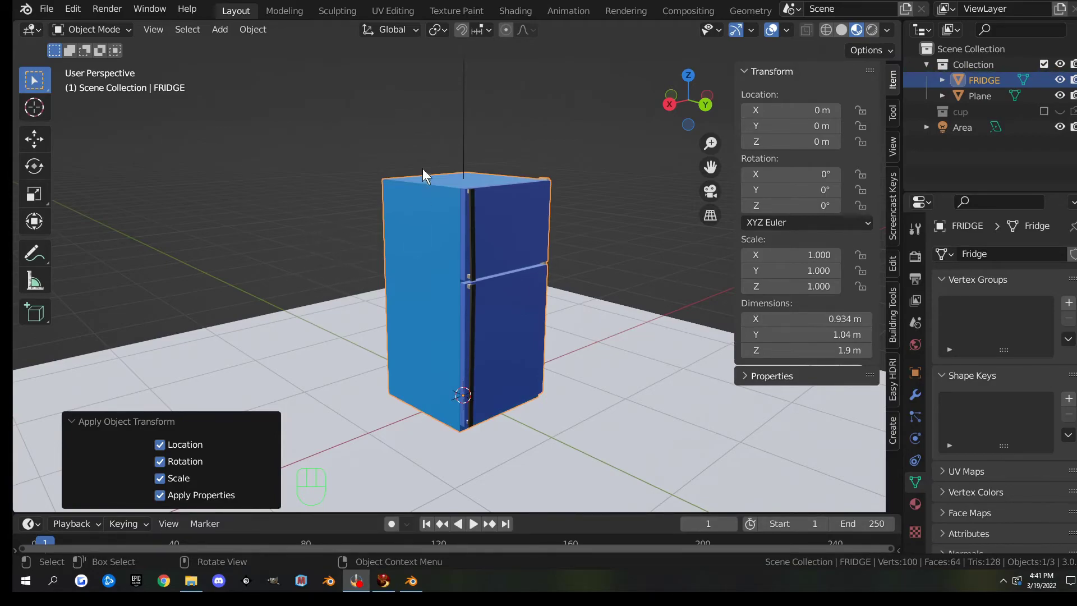
Check the fridge's UV layout in the UV Editing workspace and return to the Layout workspace
left_click(399, 11)
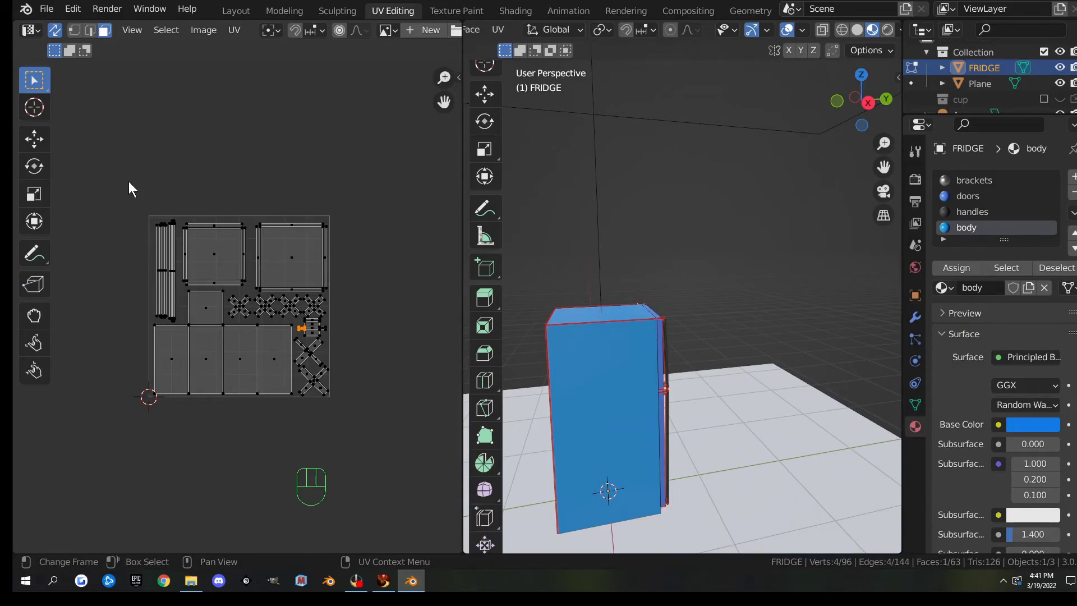
left_click(223, 13)
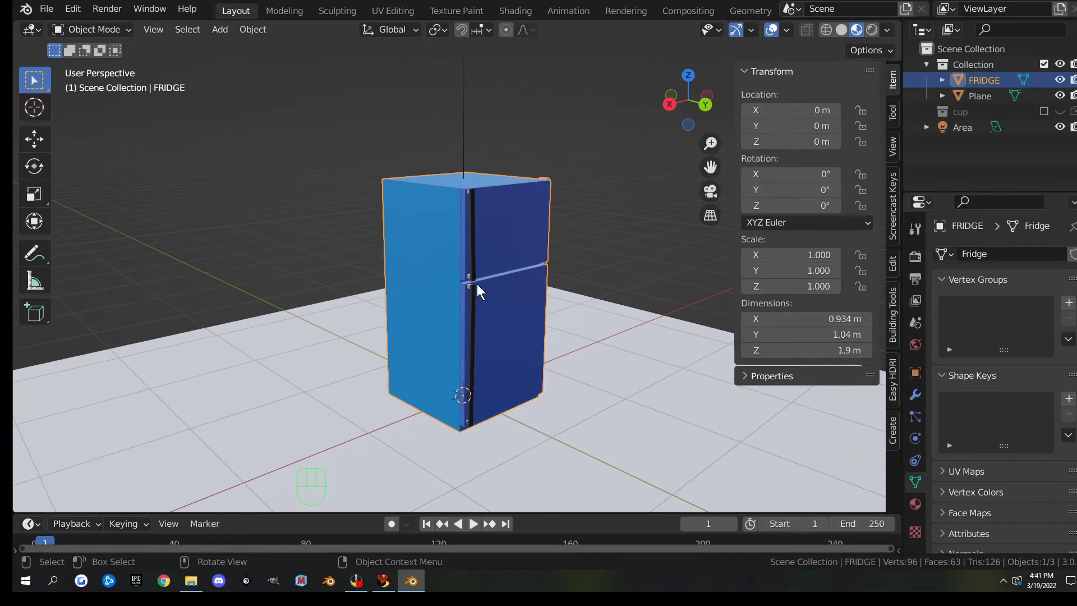
Start a Collada (.dae) export of the fridge using the sl+open sim static preset with texture copying off
left_click(47, 8)
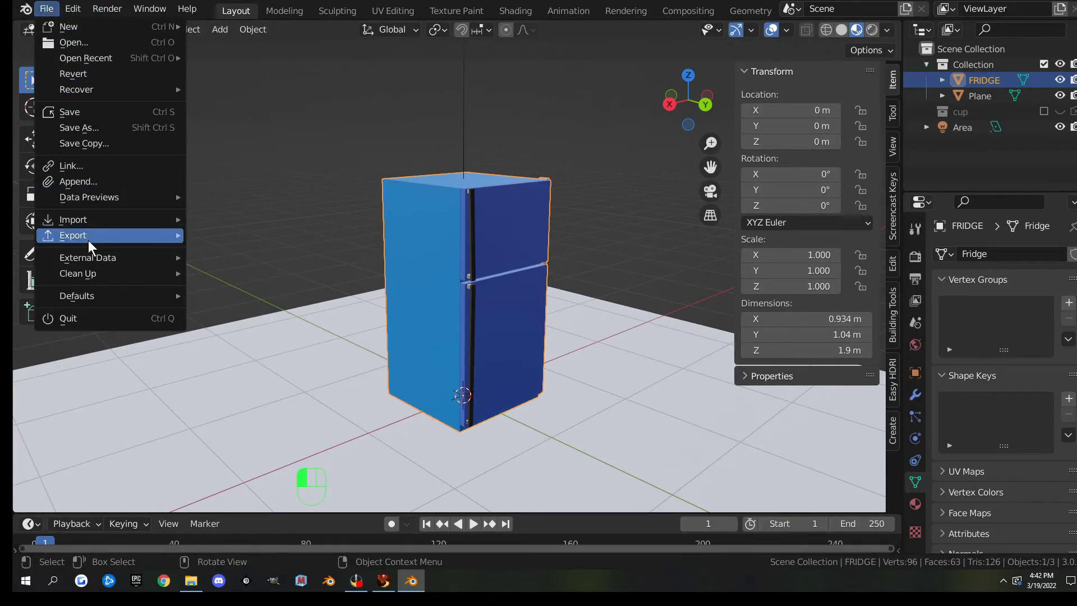
mouse_move(89, 238)
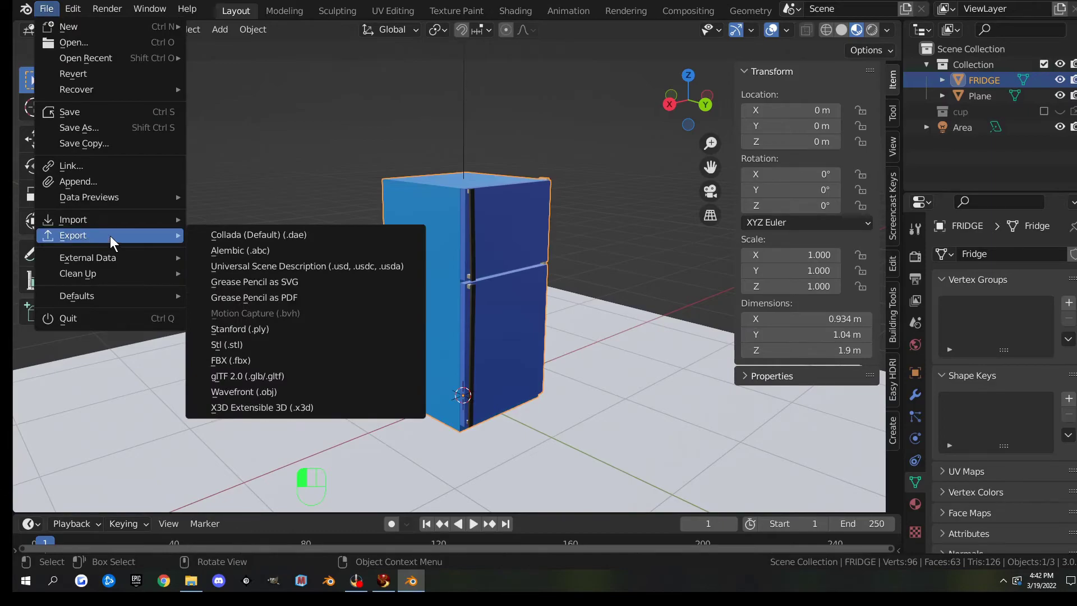
left_click(258, 233)
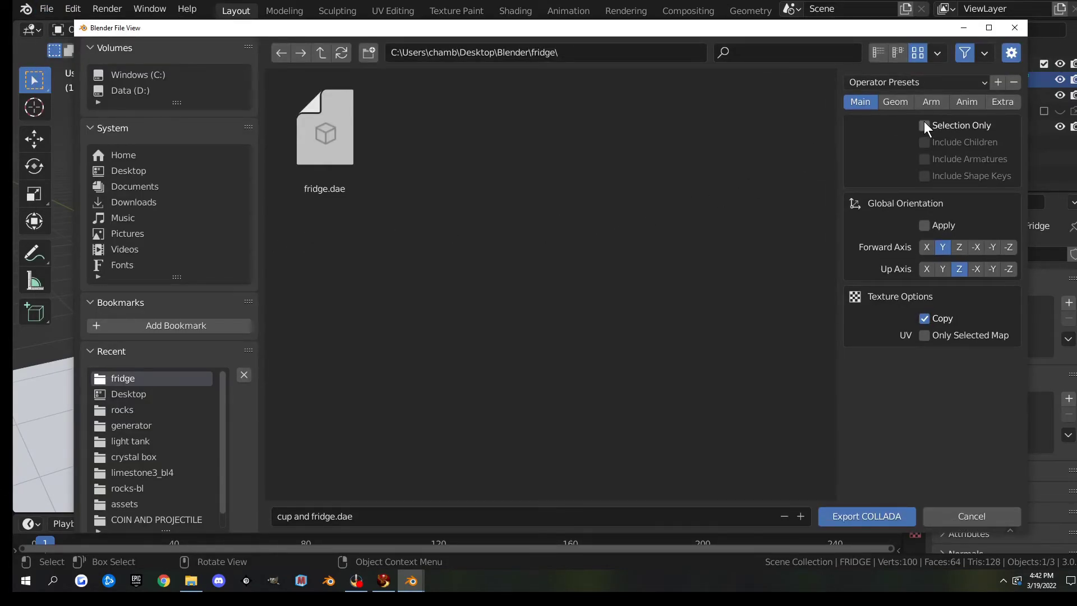
left_click(938, 81)
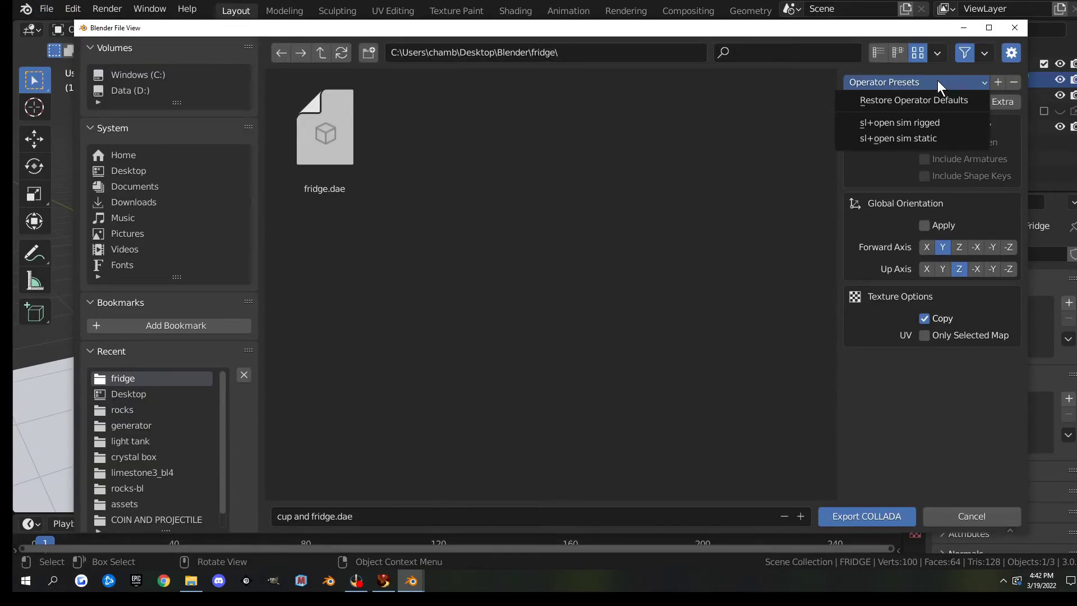
left_click(903, 138)
left_click(924, 318)
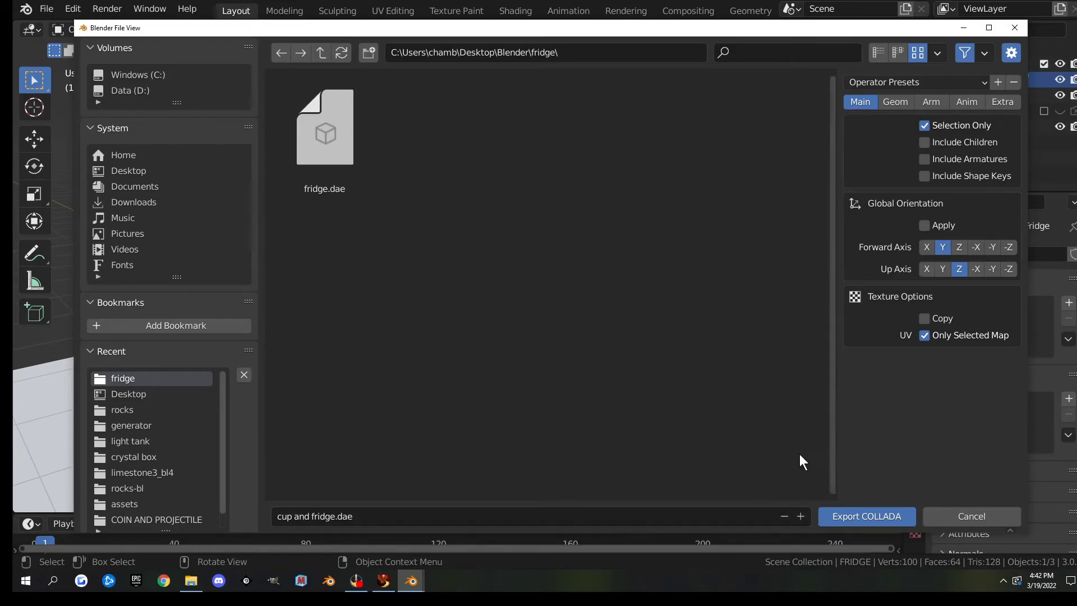
Name the Collada file "fridge .dae" and export it to the fridge folder
left_click(356, 513)
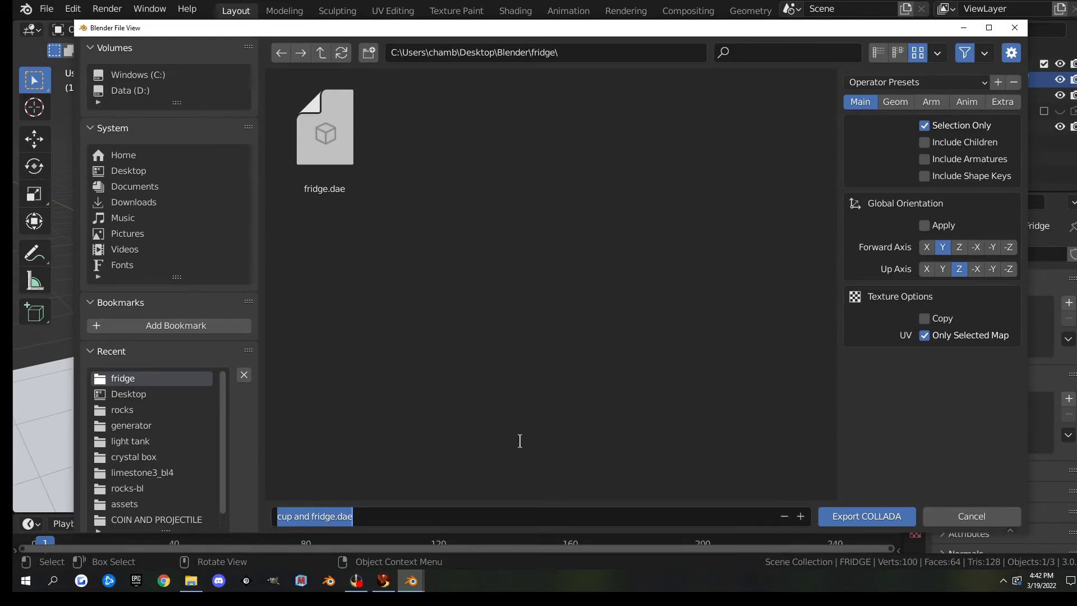
type("fridge")
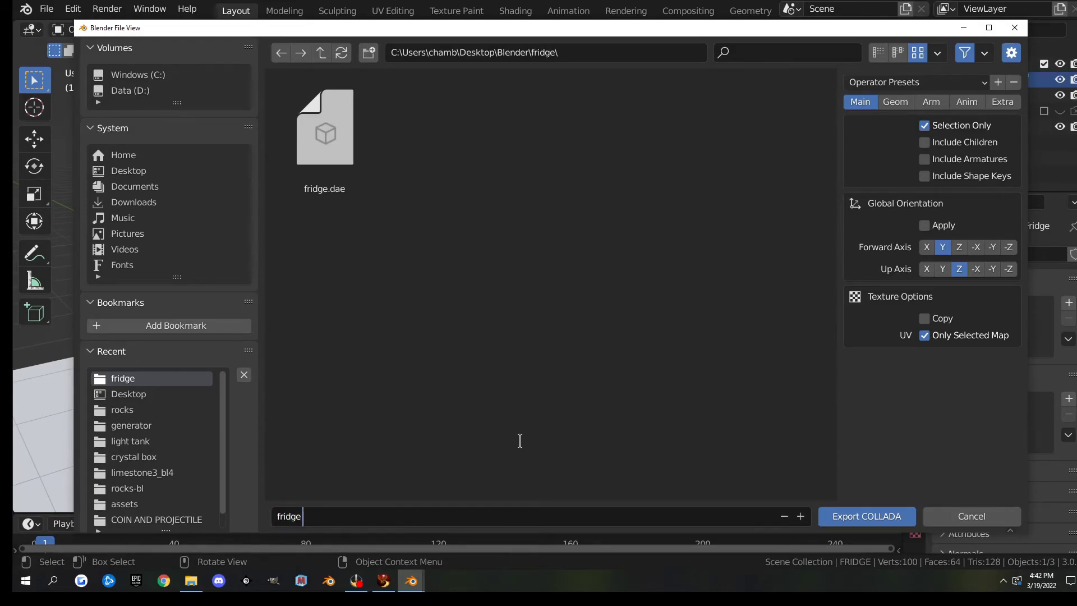
key("Return")
left_click(878, 514)
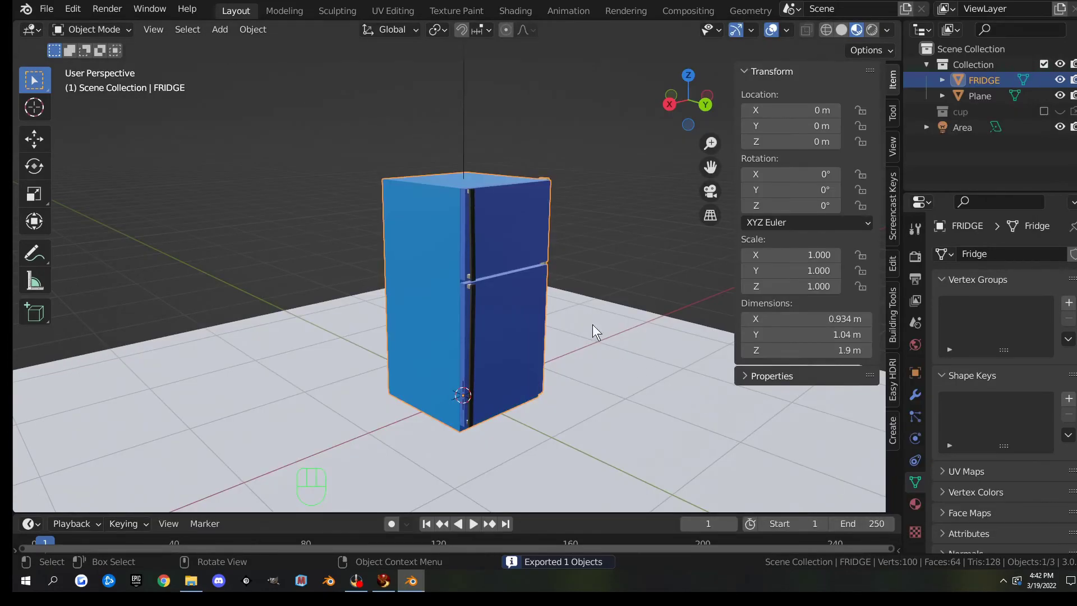
Switch to the Firestorm Second Life viewer and dismiss the home location notice
left_click(1029, 0)
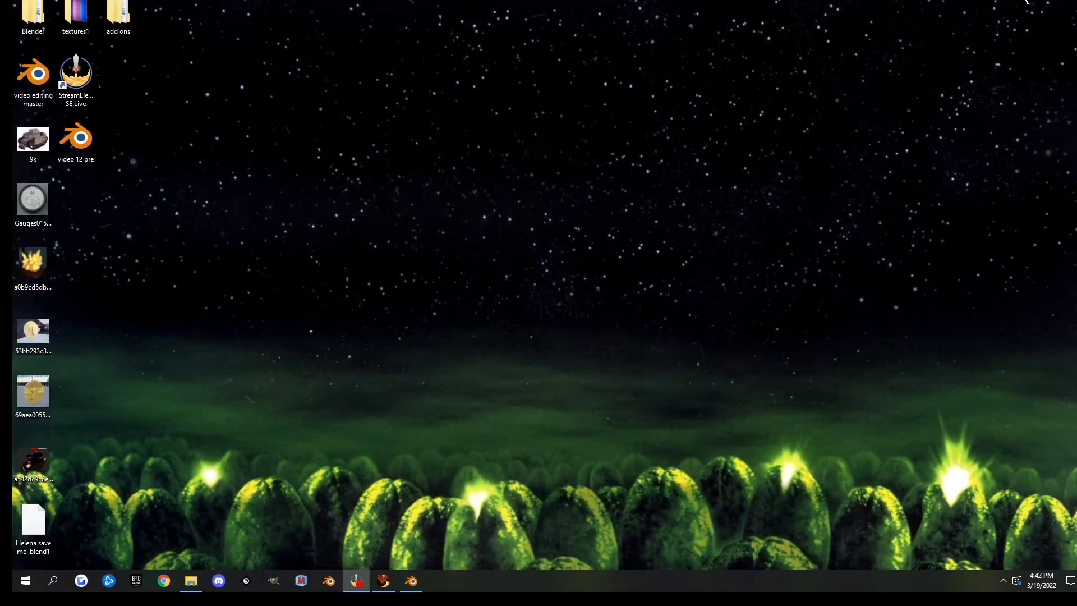
left_click(384, 580)
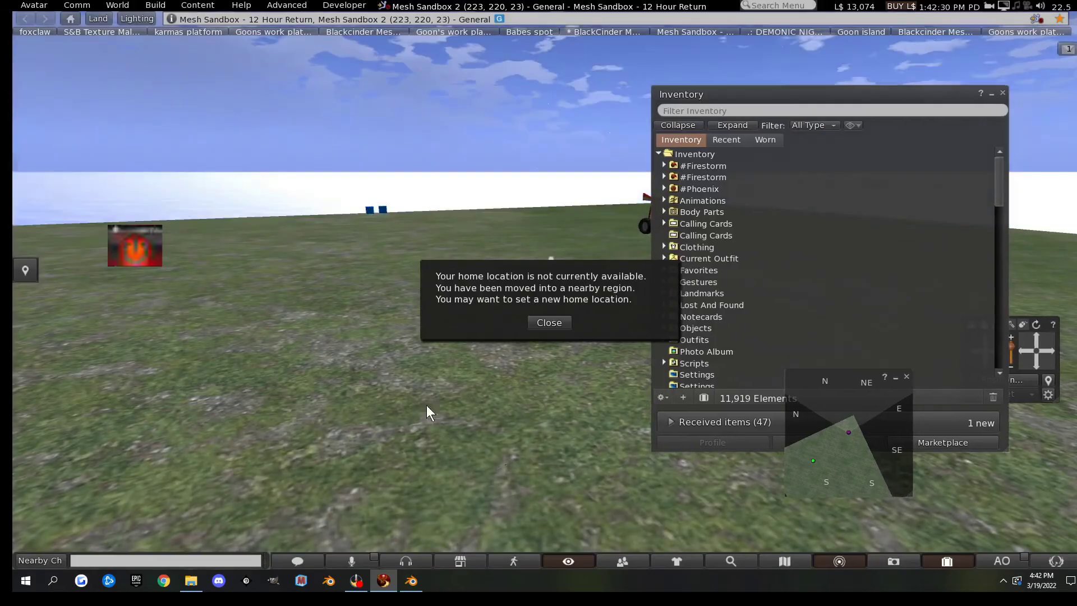
left_click(548, 322)
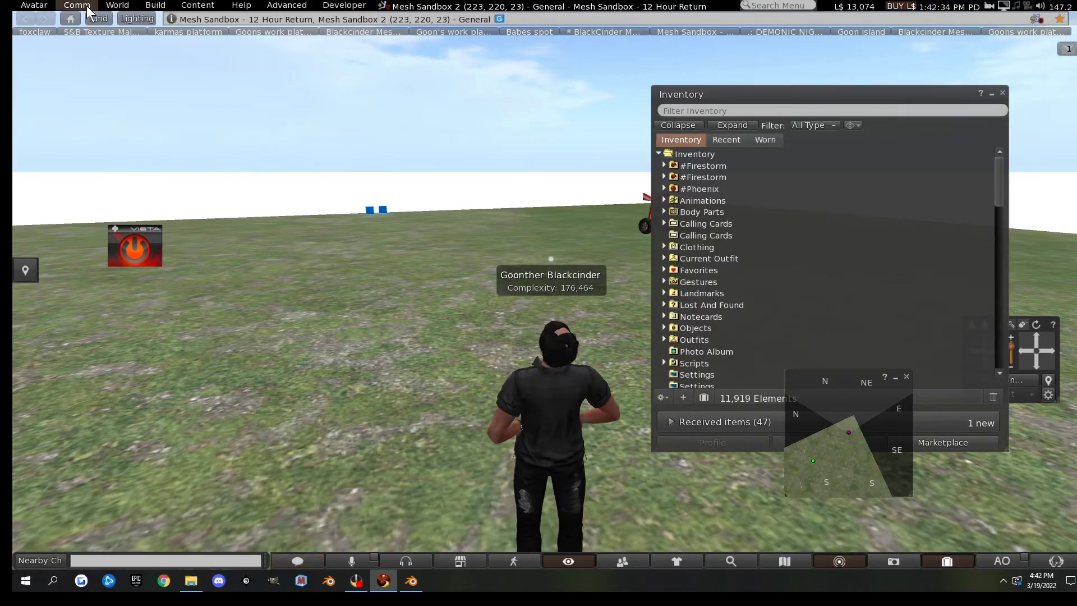
Start a mesh model upload and load the newly exported "fridge .dae" from the Blender folder's fridge subfolder
left_click(154, 6)
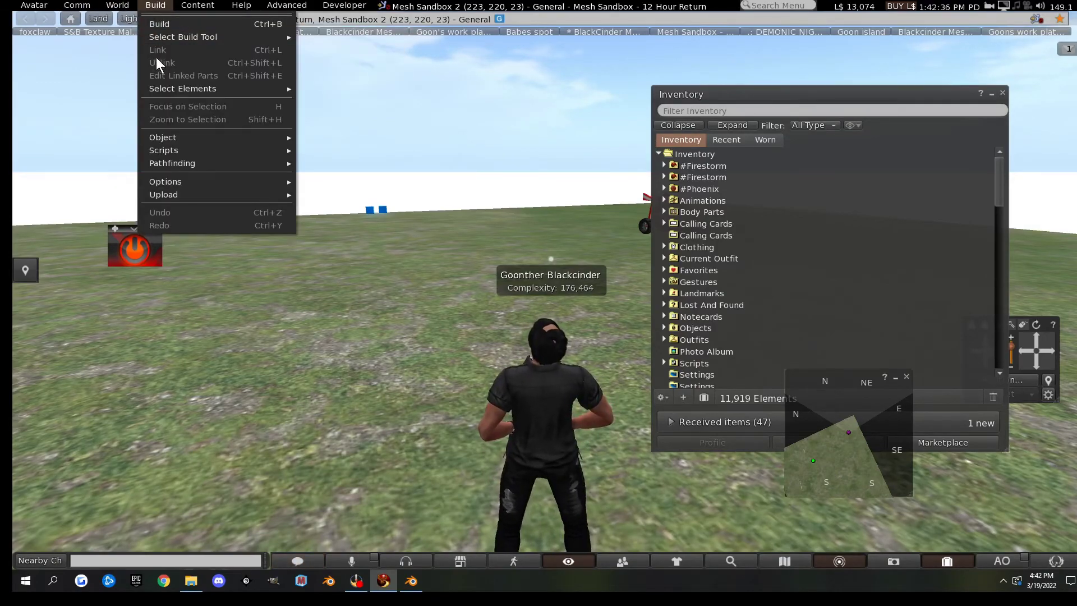
mouse_move(180, 138)
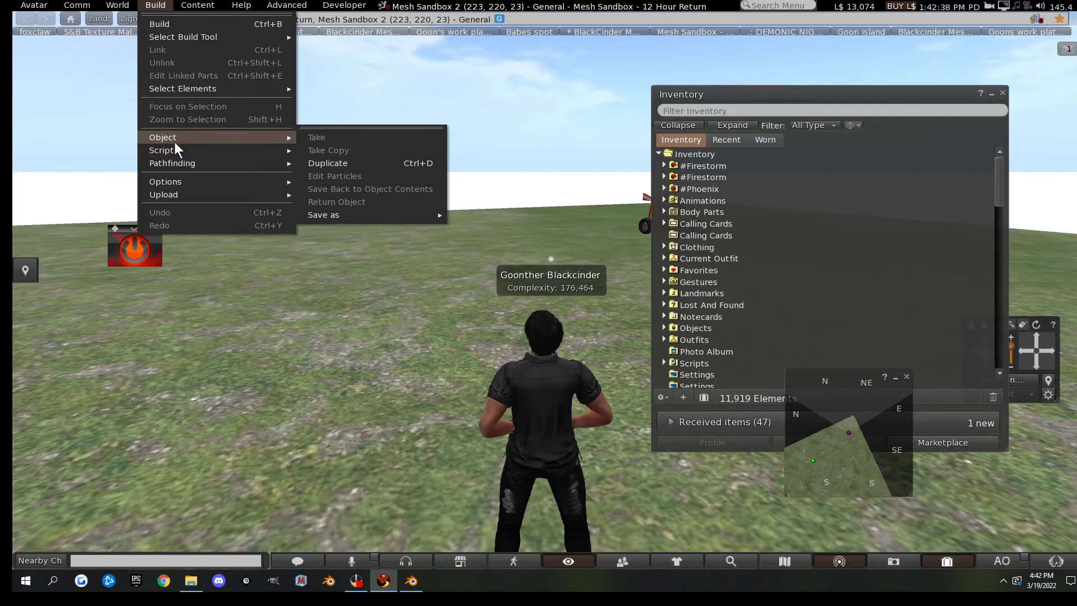
mouse_move(182, 194)
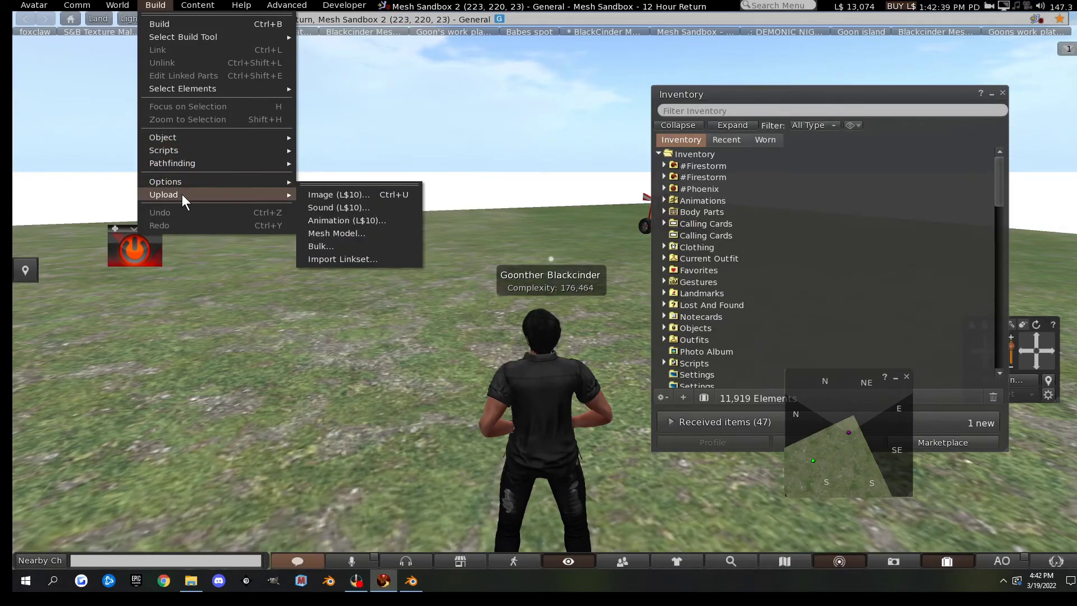
left_click(345, 233)
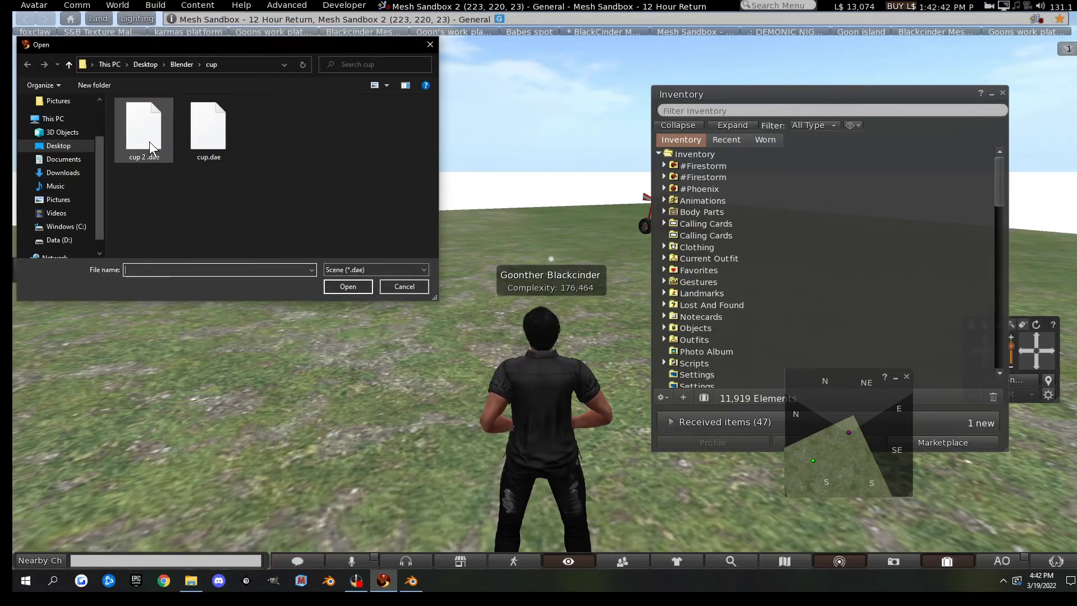
left_click(70, 64)
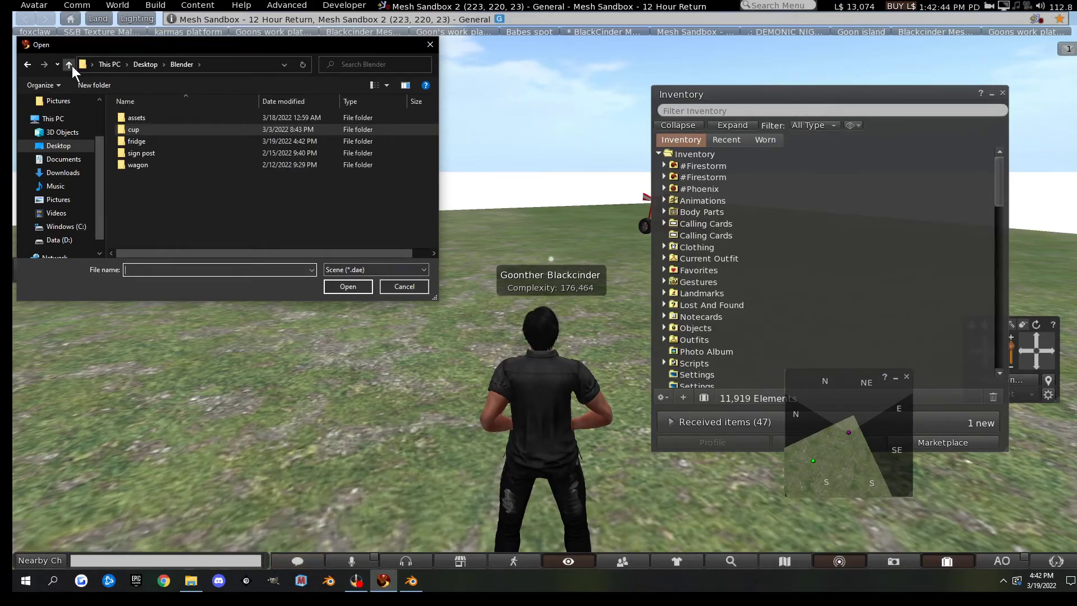
double_click(156, 140)
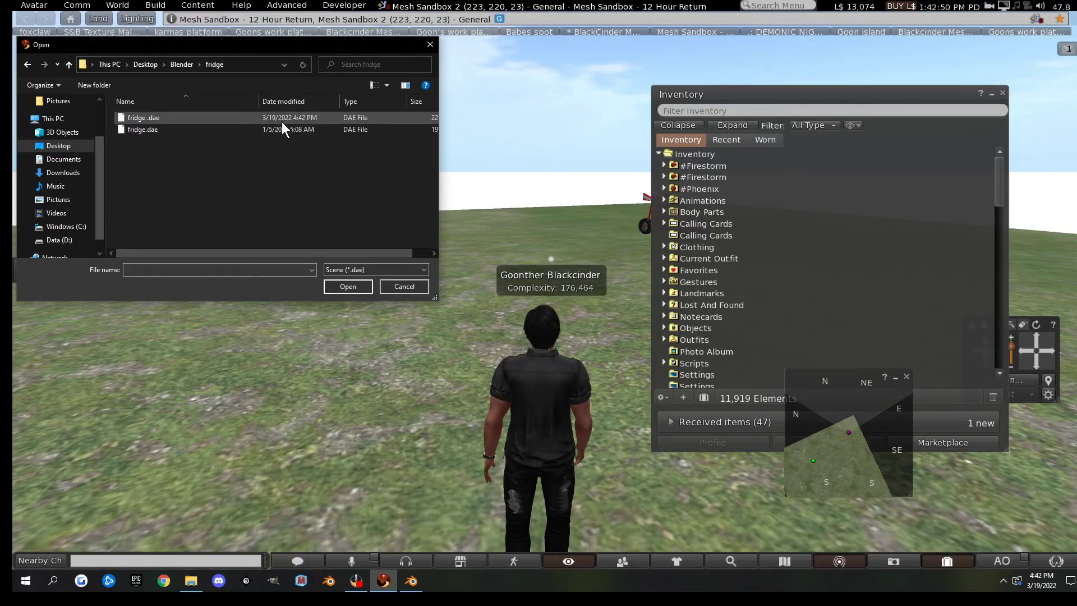
left_click(159, 118)
double_click(159, 117)
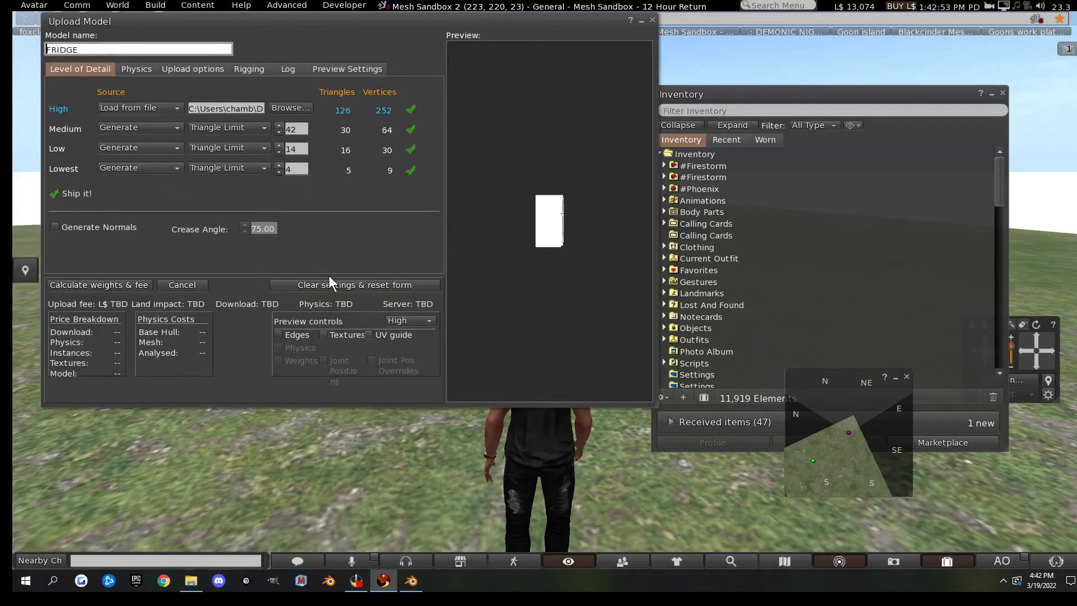
Inspect the fridge from an angle in the upload preview and set its physics model to Cube
mouse_move(571, 218)
left_mouse_down()
mouse_move(603, 146)
mouse_move(614, 62)
mouse_move(555, 223)
left_mouse_up()
left_click_drag(627, 253, 583, 220, "ctrl")
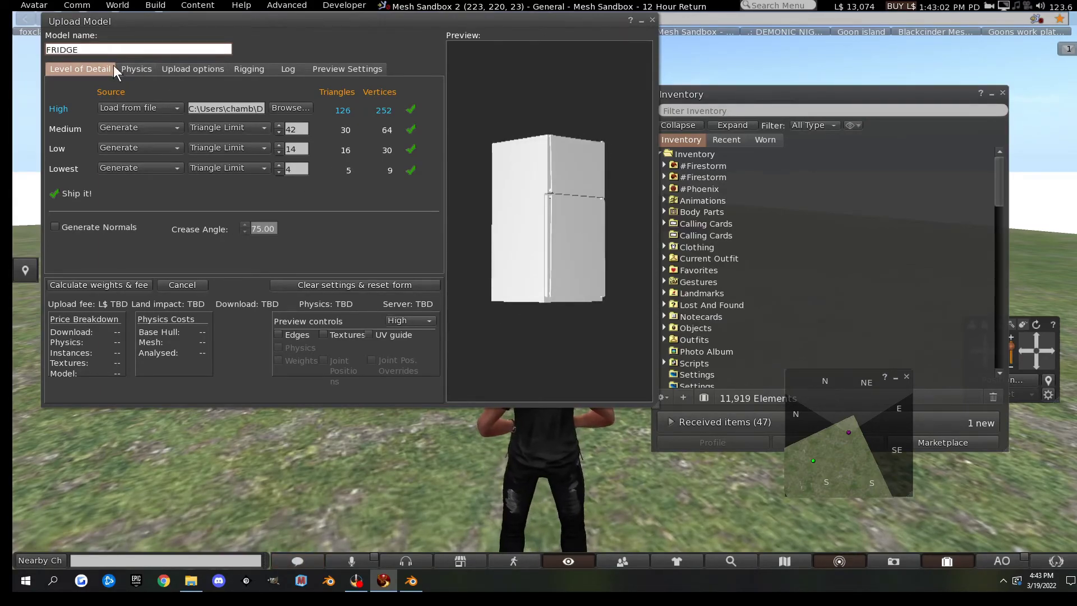
left_click(128, 68)
left_click(265, 93)
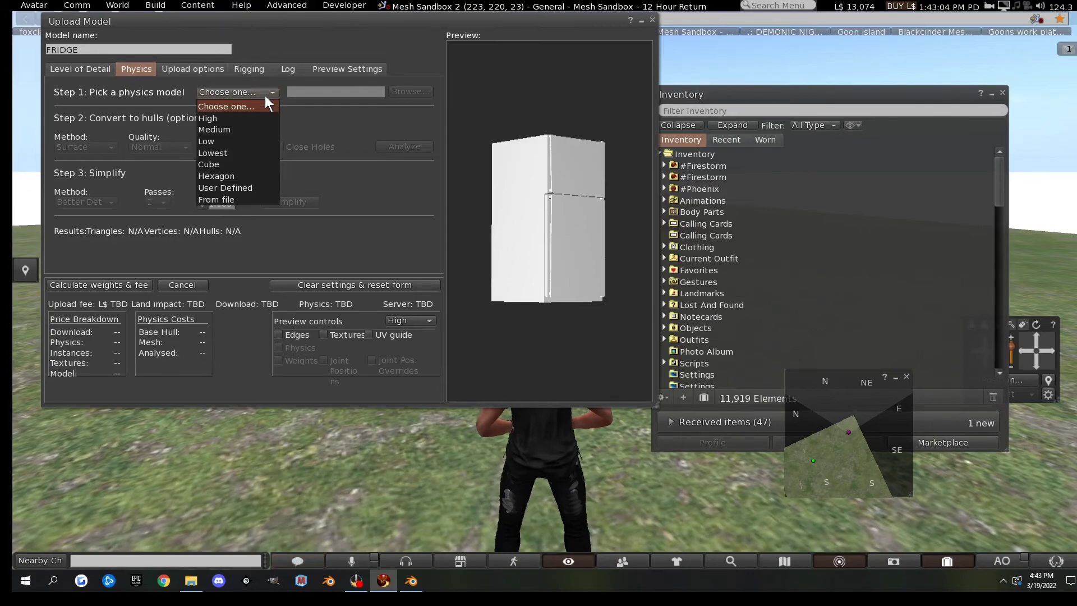
left_click(242, 163)
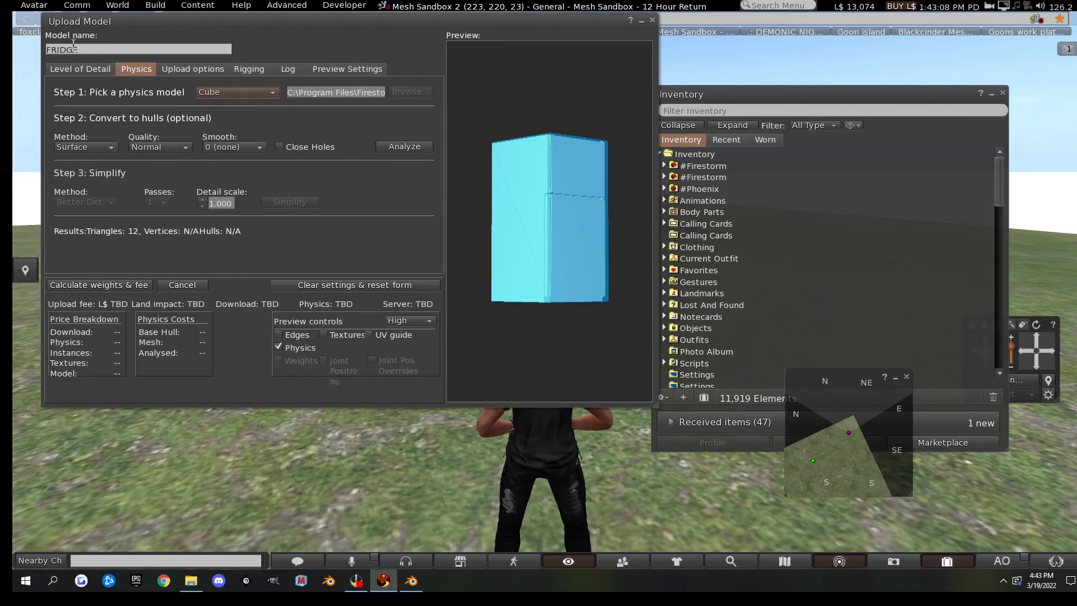
Review the level of detail settings, calculate the weights and fee, and upload the FRIDGE model
left_click(70, 67)
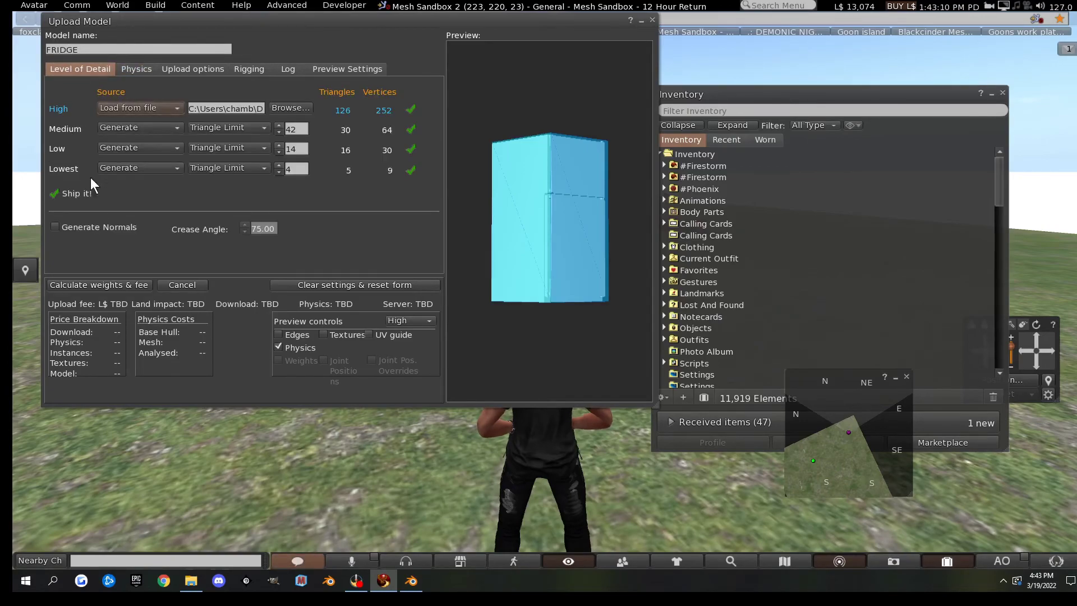
left_click(101, 283)
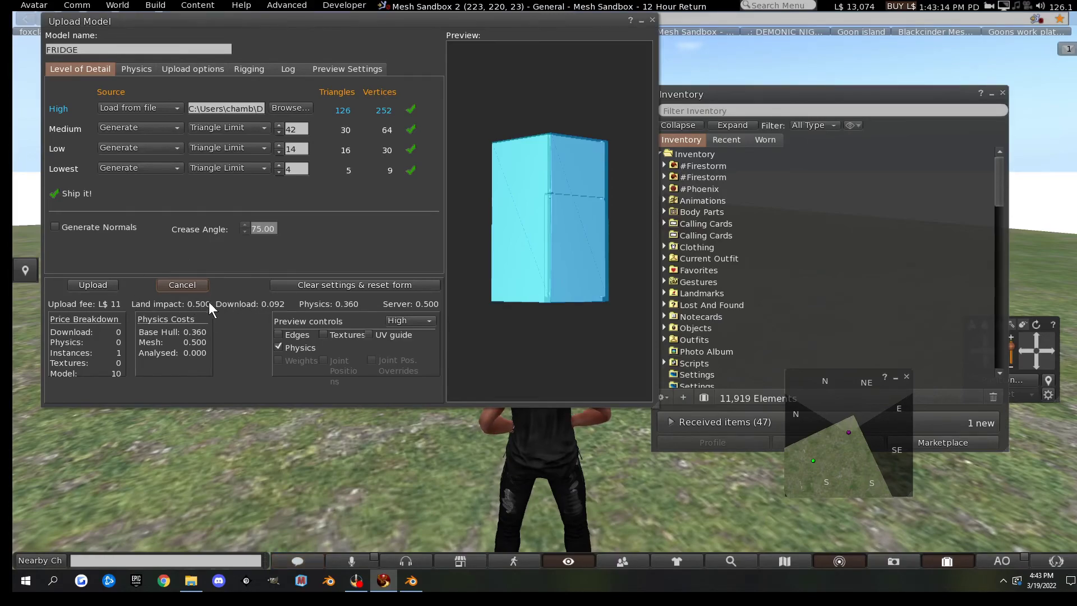
left_click(95, 284)
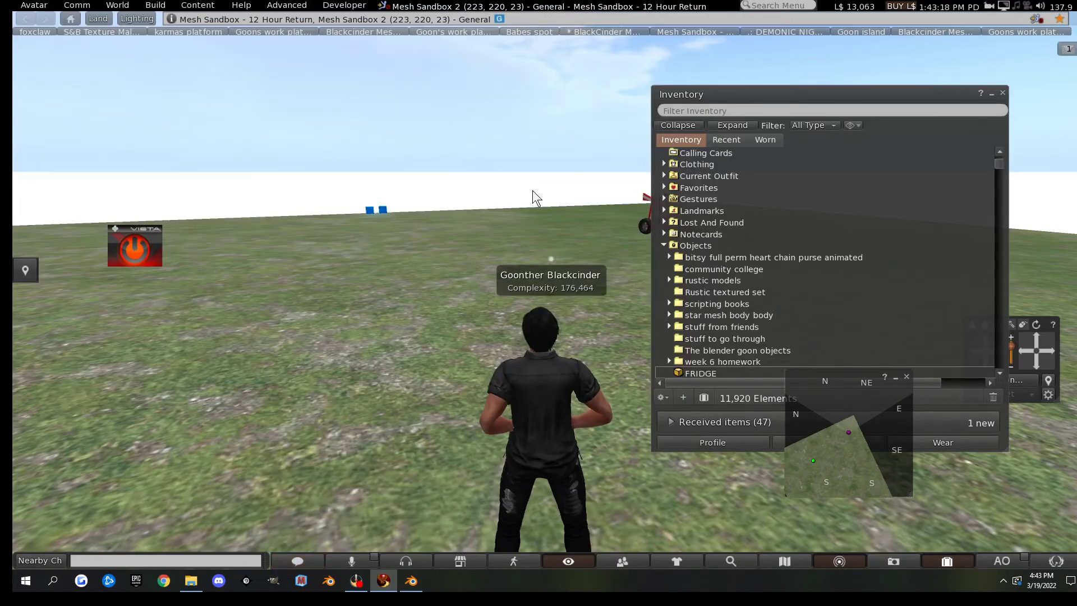
Place the FRIDGE object from the inventory on the ground near the avatar and view its door side up close
left_click(691, 372)
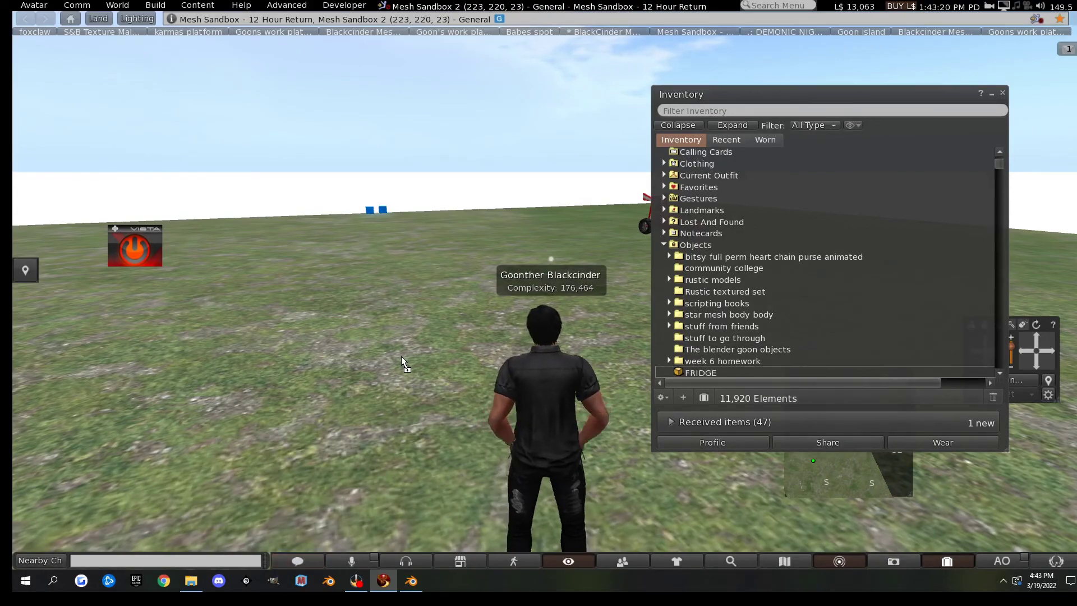
scroll(419, 345, "up", 5)
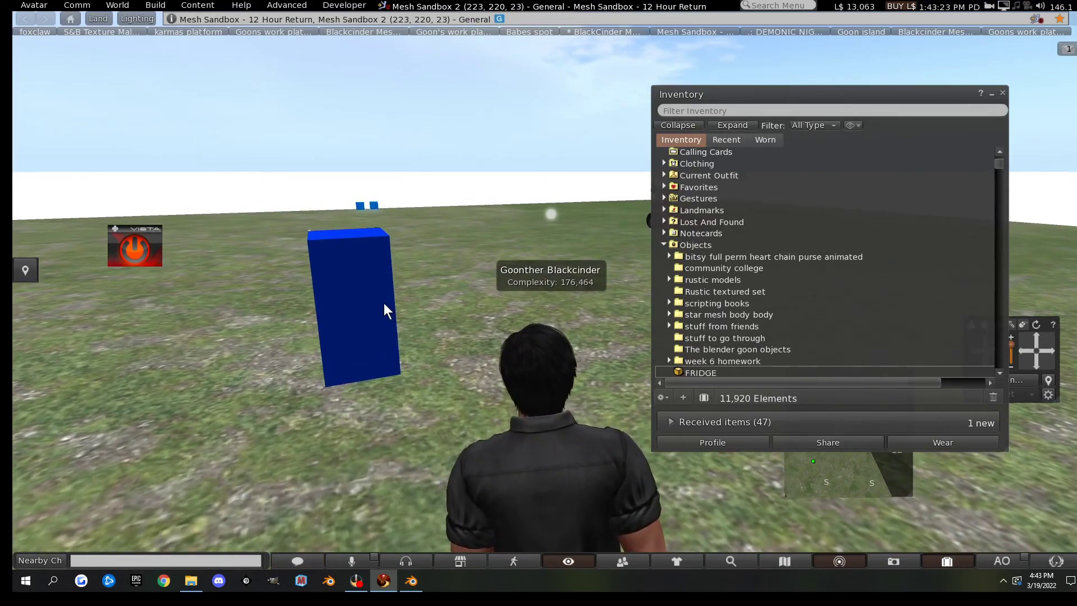
left_click_drag(384, 303, 552, 292, "alt")
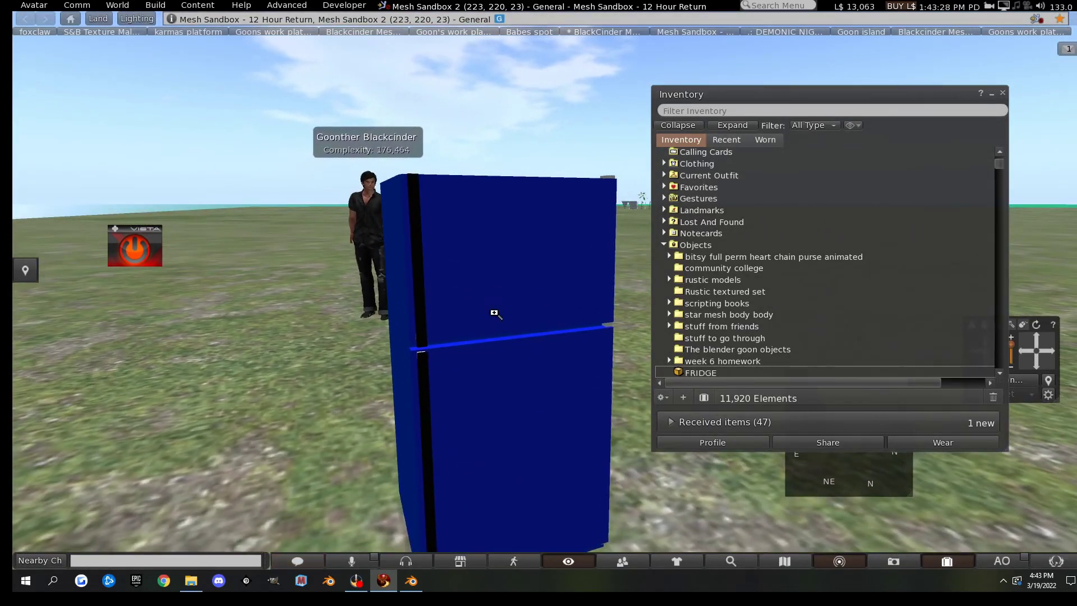
Open the placed fridge for editing and change its texture color to white (RGB 255, 255, 255)
scroll(530, 305, "down", 5)
right_click(533, 268)
left_click(566, 295)
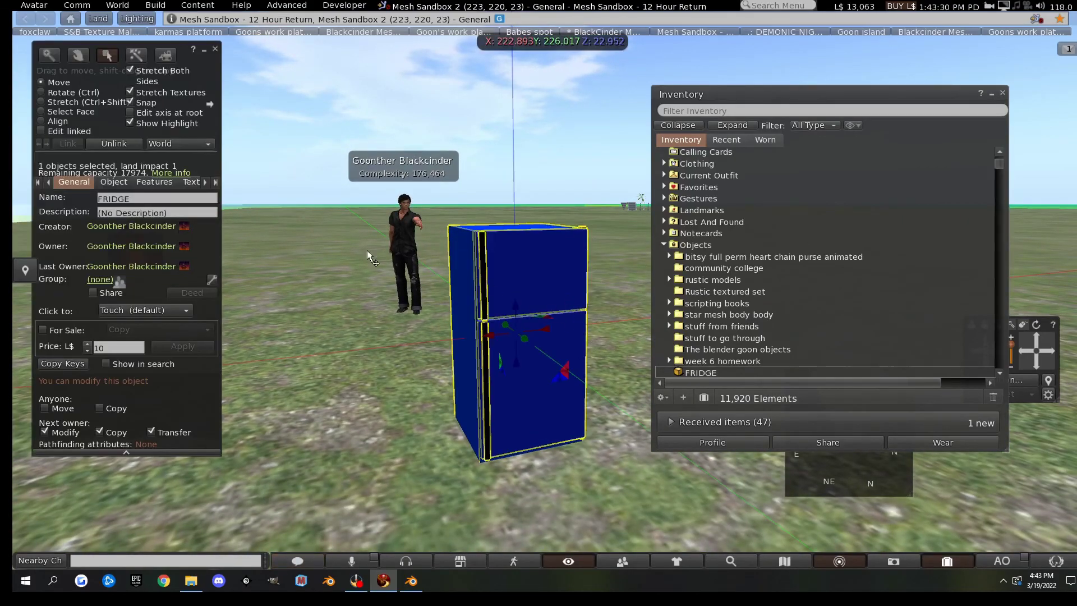
left_click(188, 184)
left_click(139, 184)
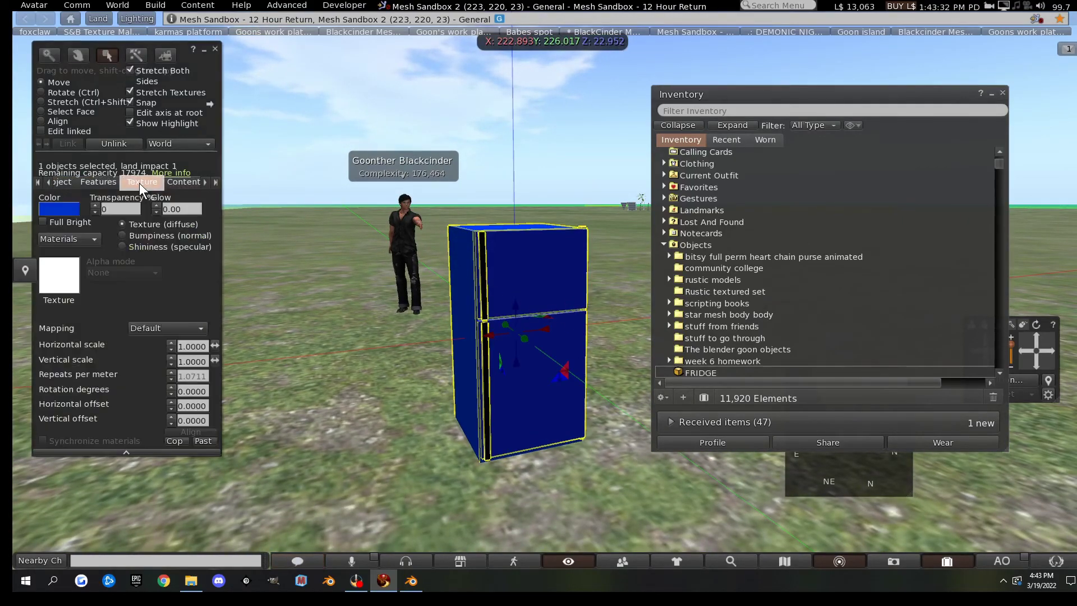
left_click(59, 209)
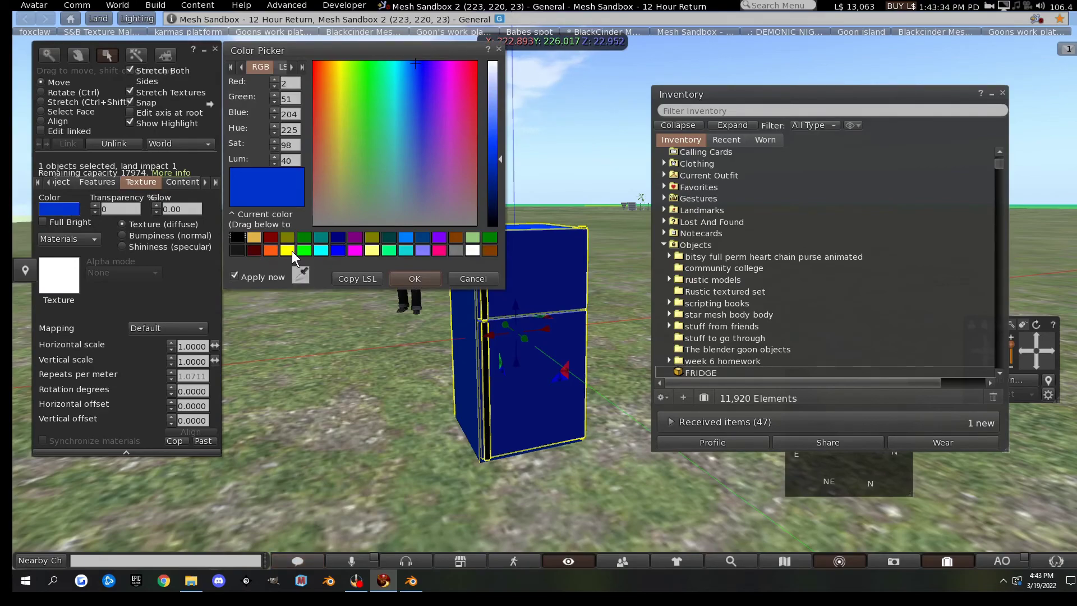
left_click(473, 250)
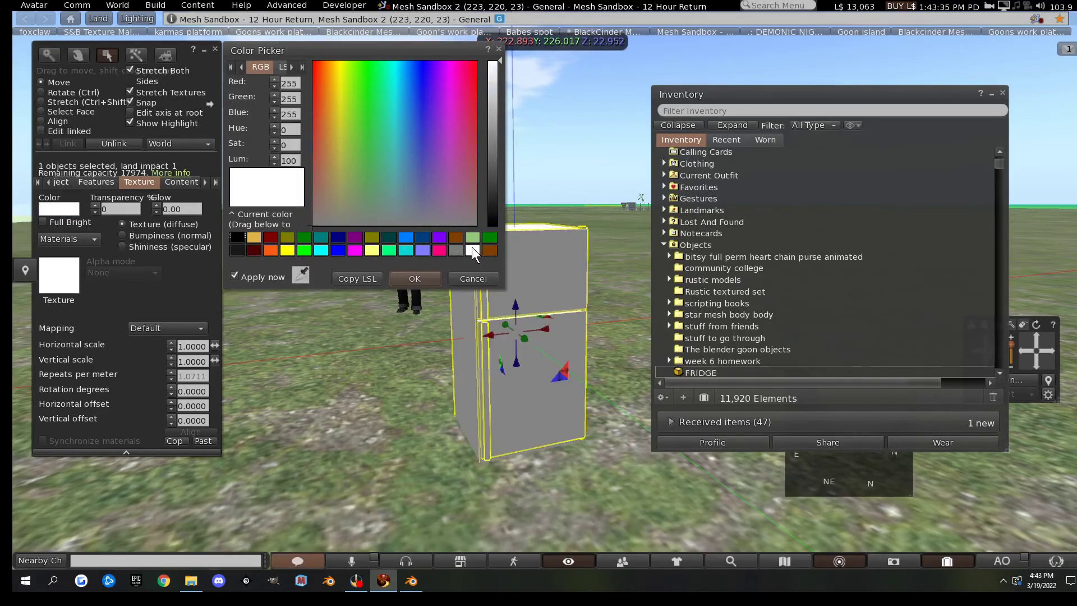
left_click(413, 281)
Upload the fridge bake image from the Blender fridge folder to the inventory under the name fridge bake
left_click(680, 394)
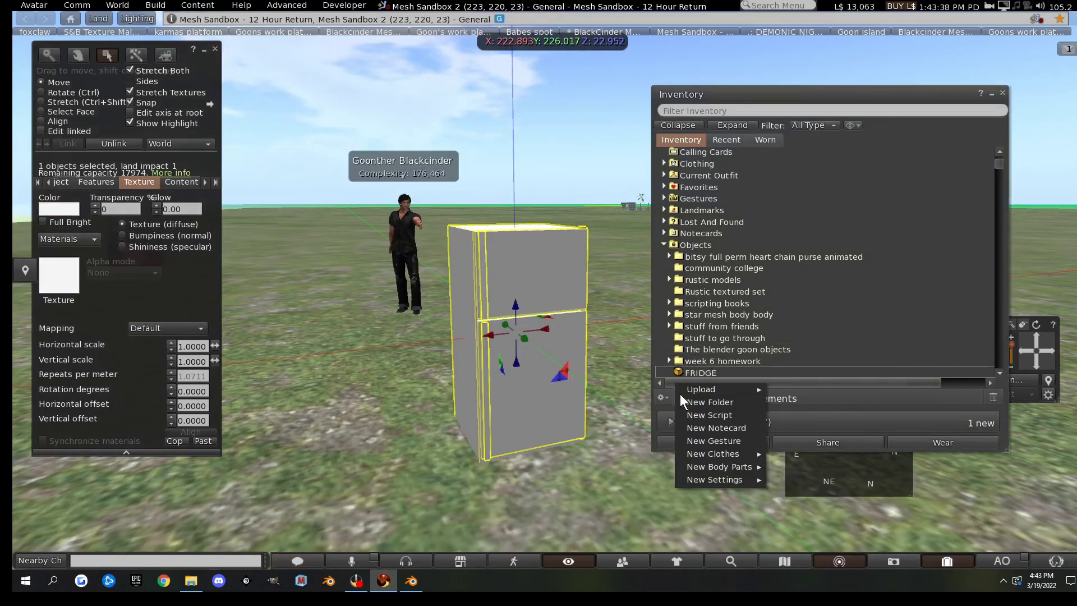
mouse_move(701, 389)
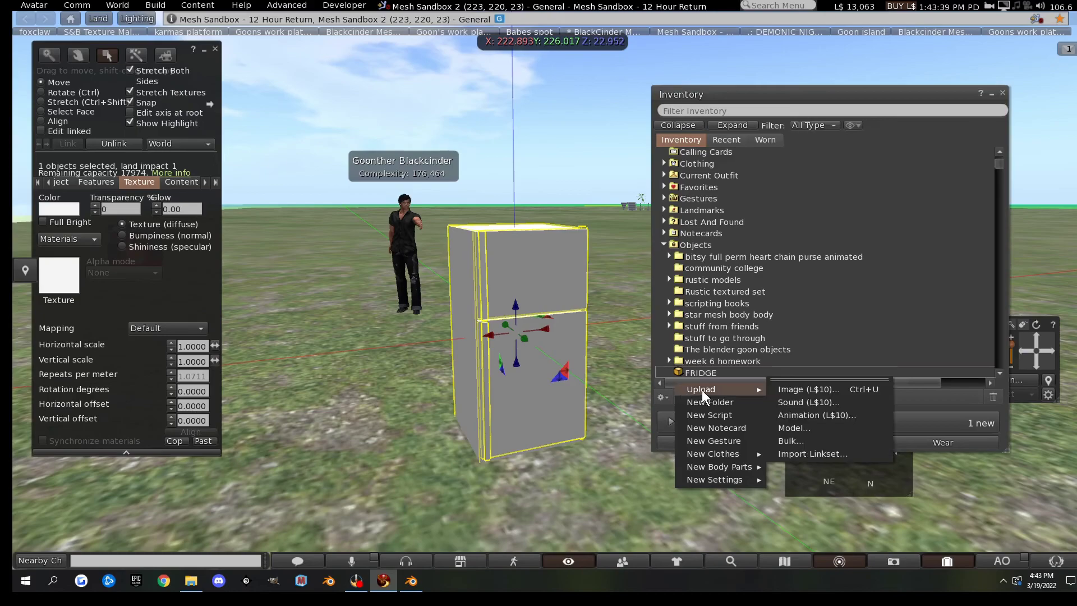
left_click(816, 389)
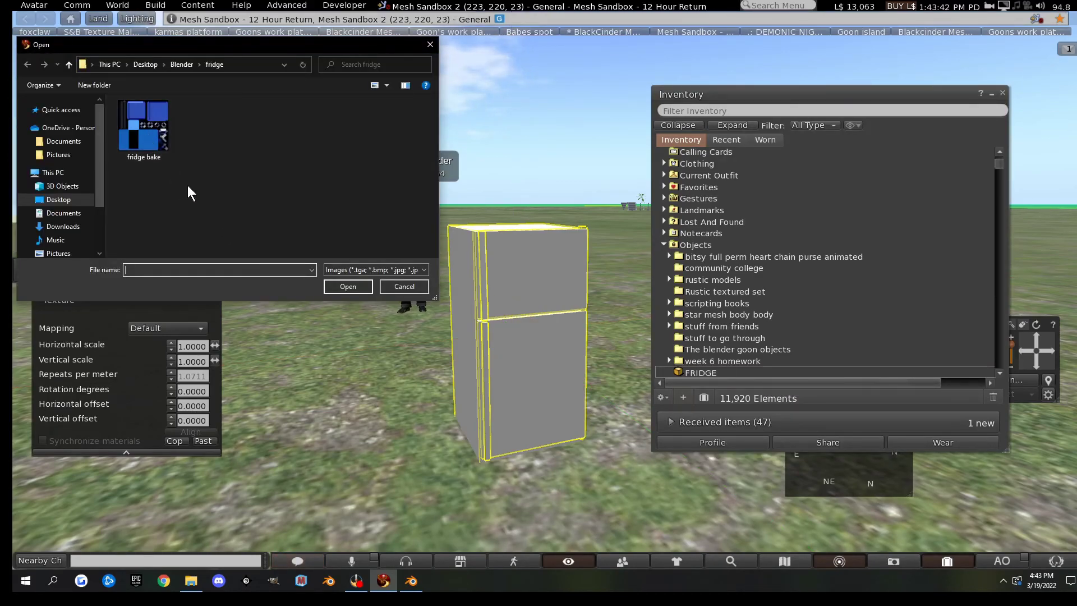
double_click(131, 122)
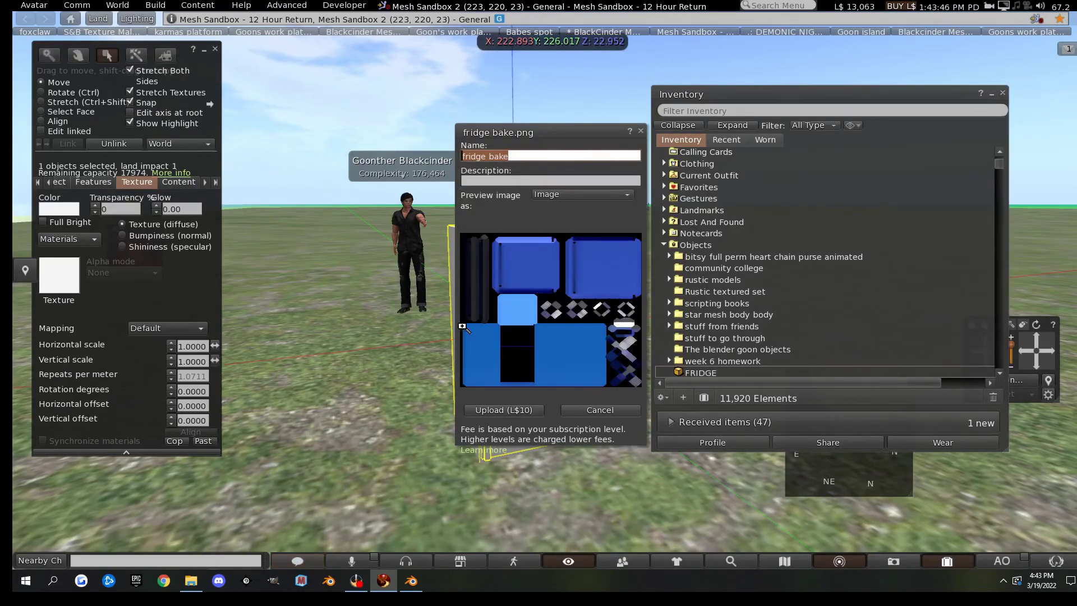
left_click(519, 410)
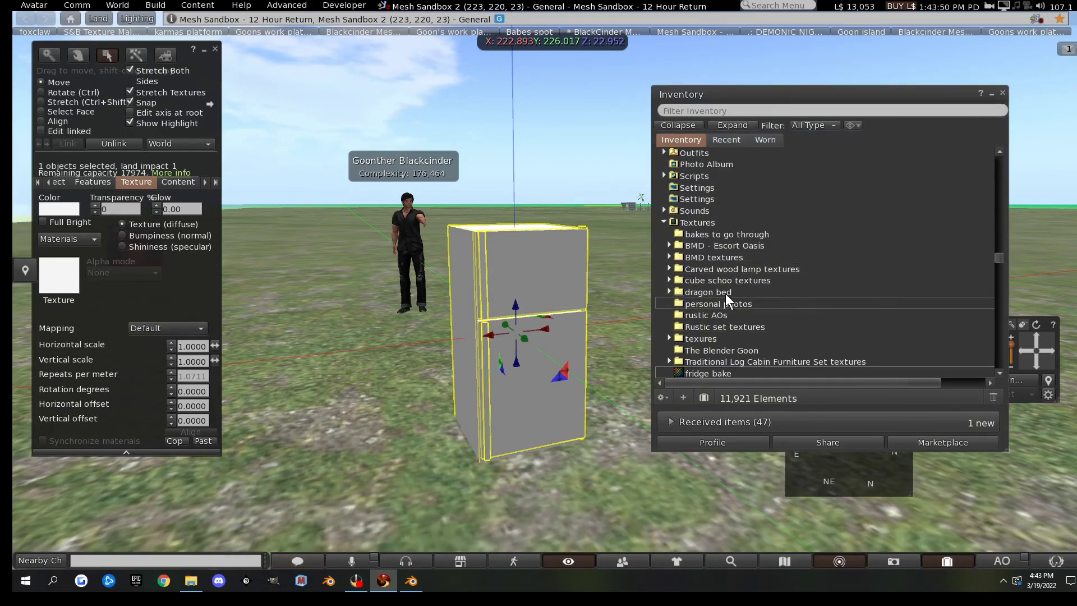
Apply the fridge bake texture to the fridge's doors, body, handles and handle brackets, and close the inventory and editing windows
left_click_drag(698, 351, 540, 307)
left_click_drag(697, 351, 457, 300)
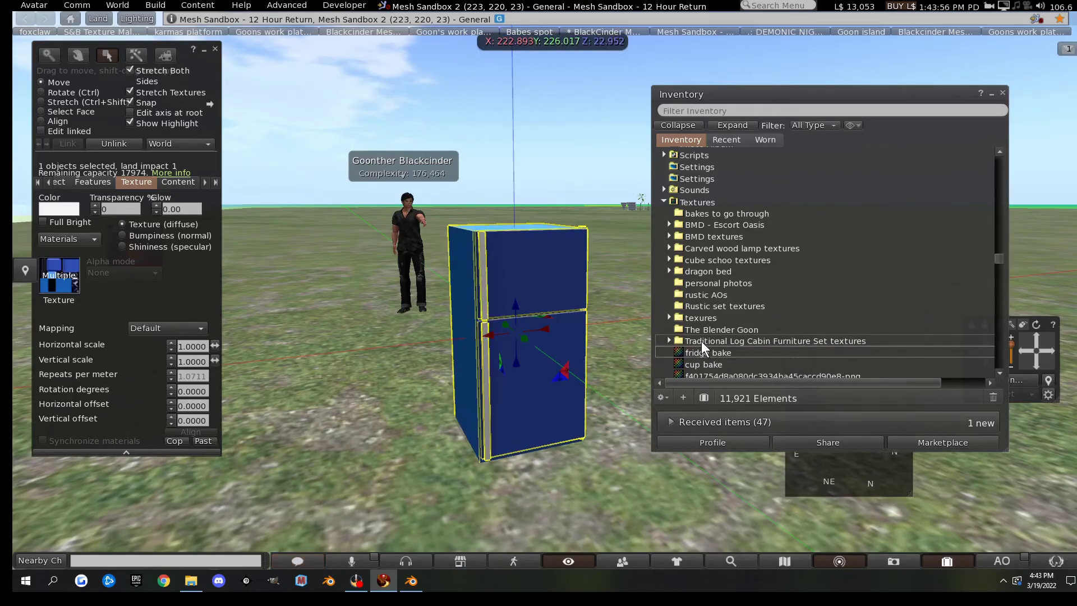
left_click_drag(699, 351, 486, 337)
scroll(466, 317, "up", 5)
left_click_drag(489, 297, 630, 352, "alt")
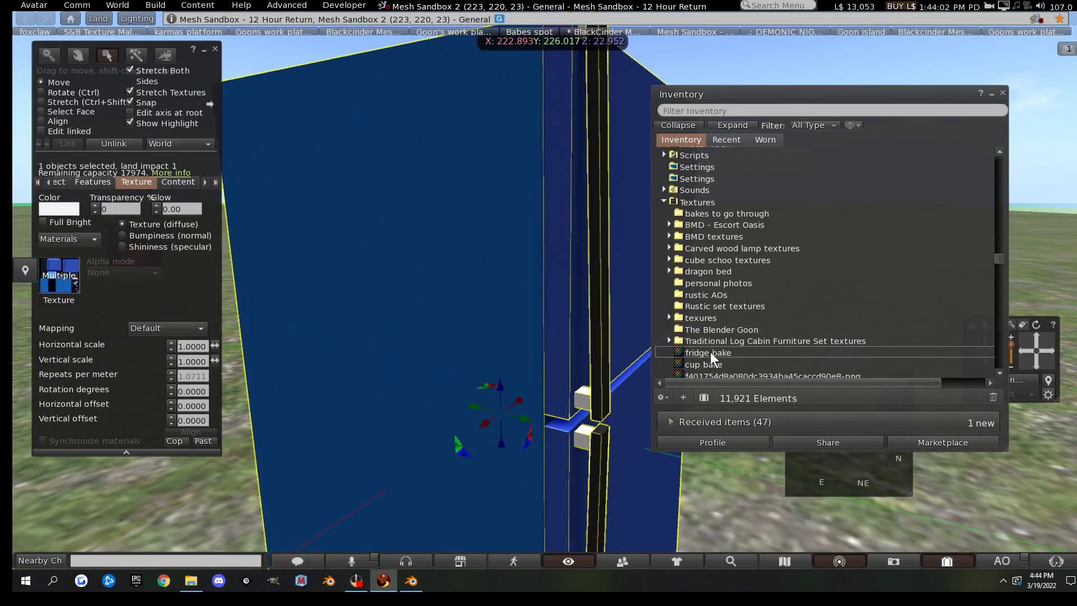
left_click_drag(709, 352, 585, 398)
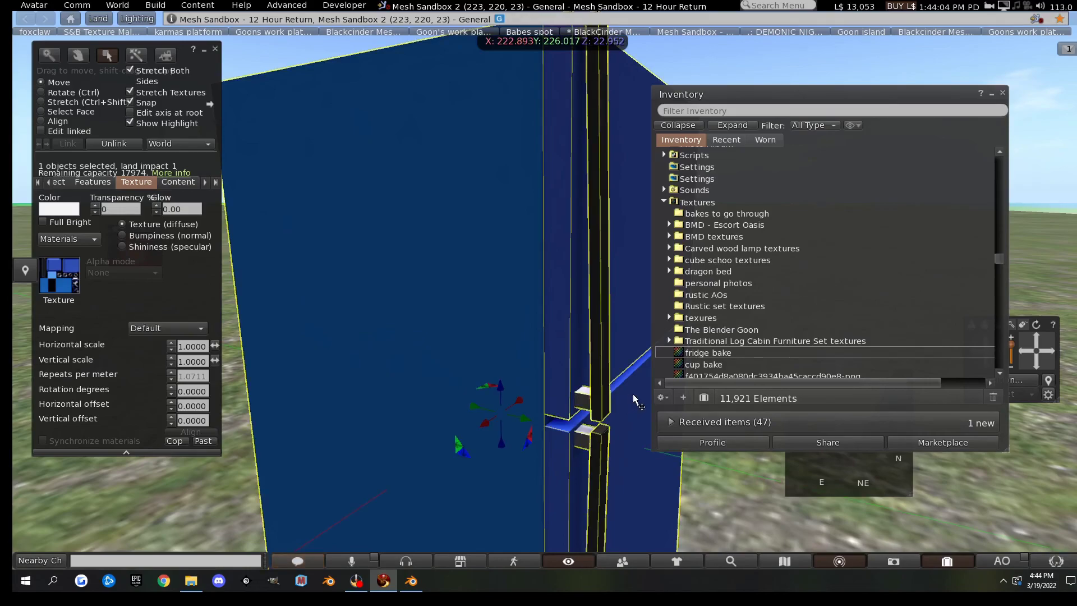
scroll(610, 337, "down", 5)
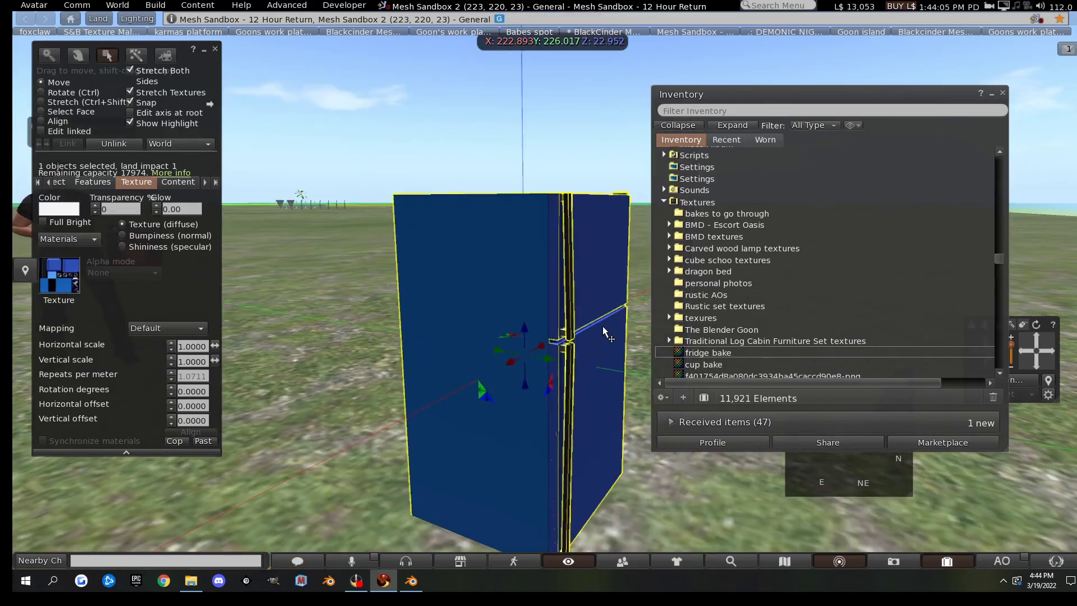
left_click(1002, 94)
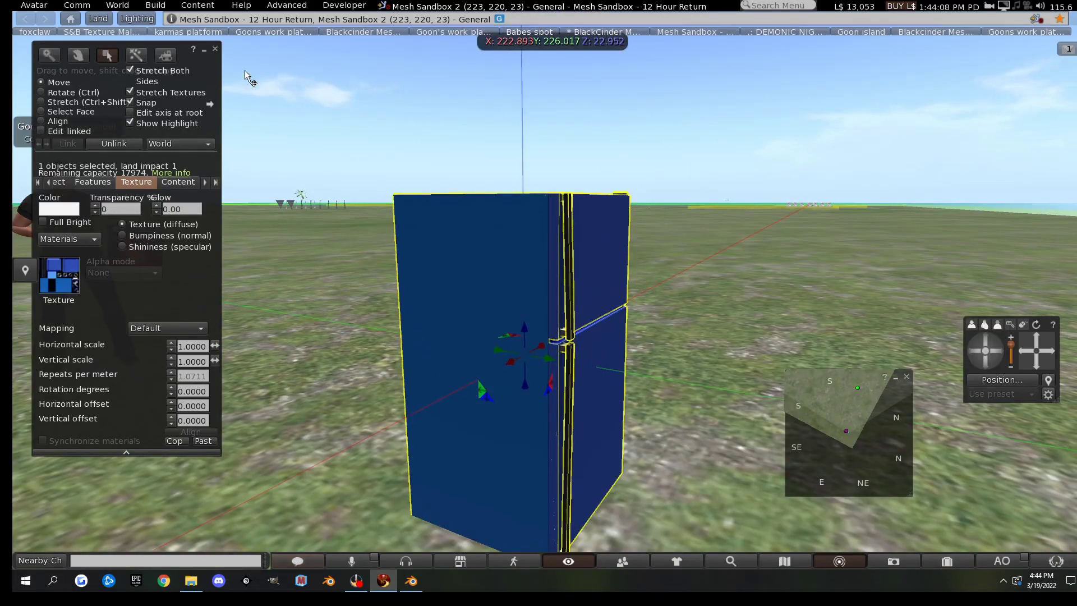
left_click(217, 49)
Inspect the textured fridge from both sides, the front and above, up close and from a distance
left_click(504, 302, "alt")
key("alt+Right")
key("alt+Left")
scroll(608, 336, "up", 3)
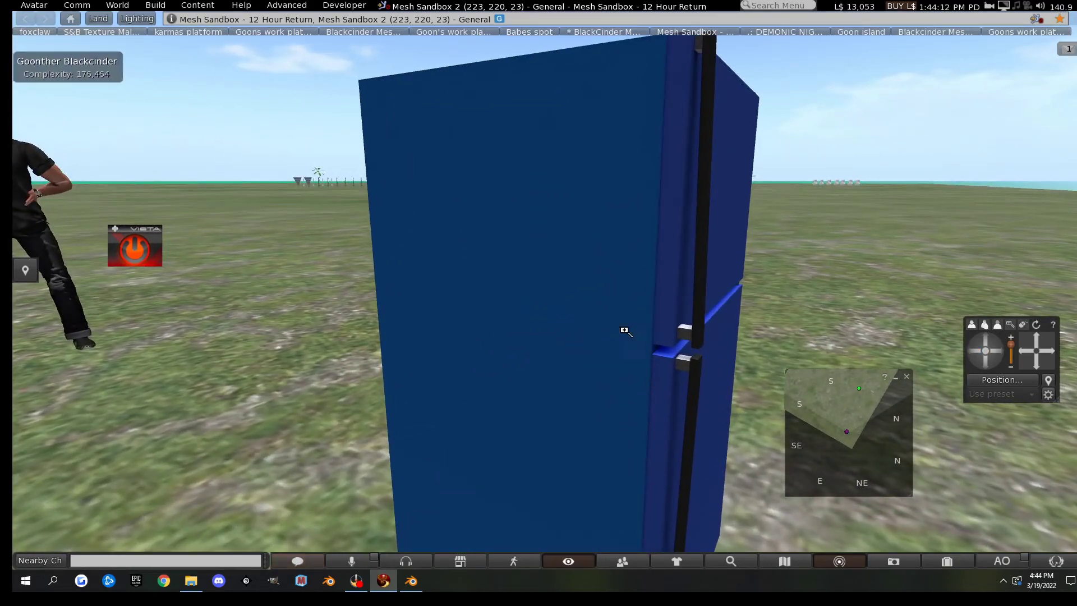
key("alt+Right")
scroll(673, 302, "down", 3)
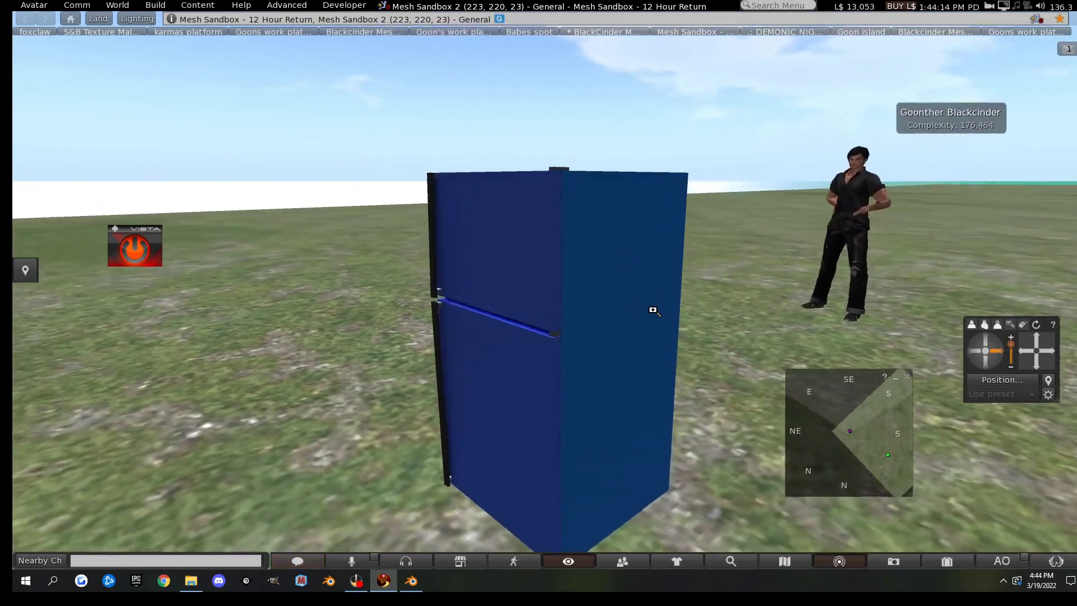
key("alt+Left")
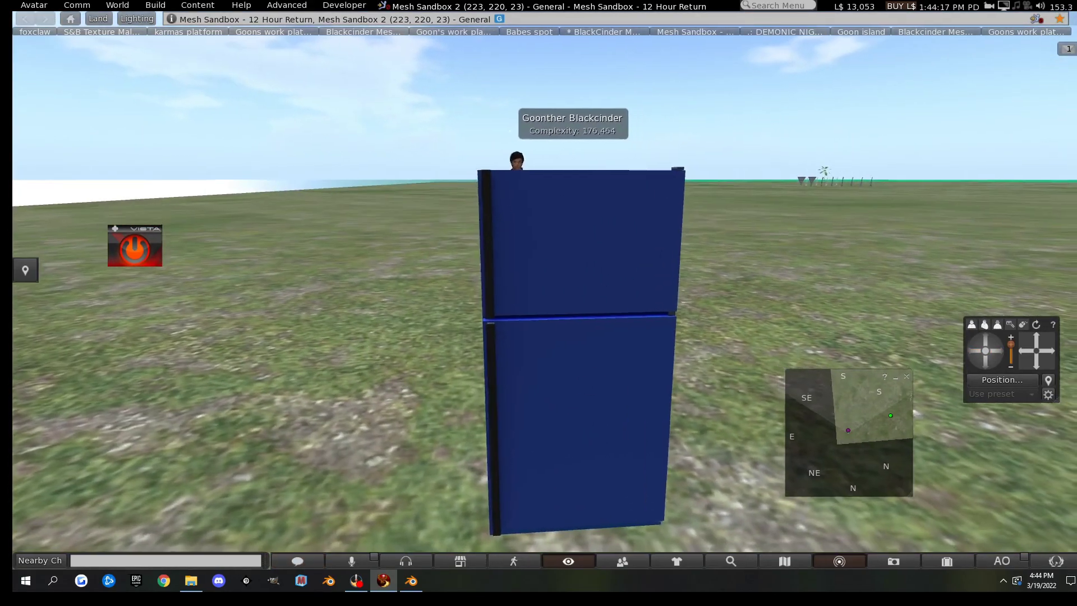
left_click_drag(546, 241, 546, 289, "ctrl+alt")
scroll(543, 284, "down", 4)
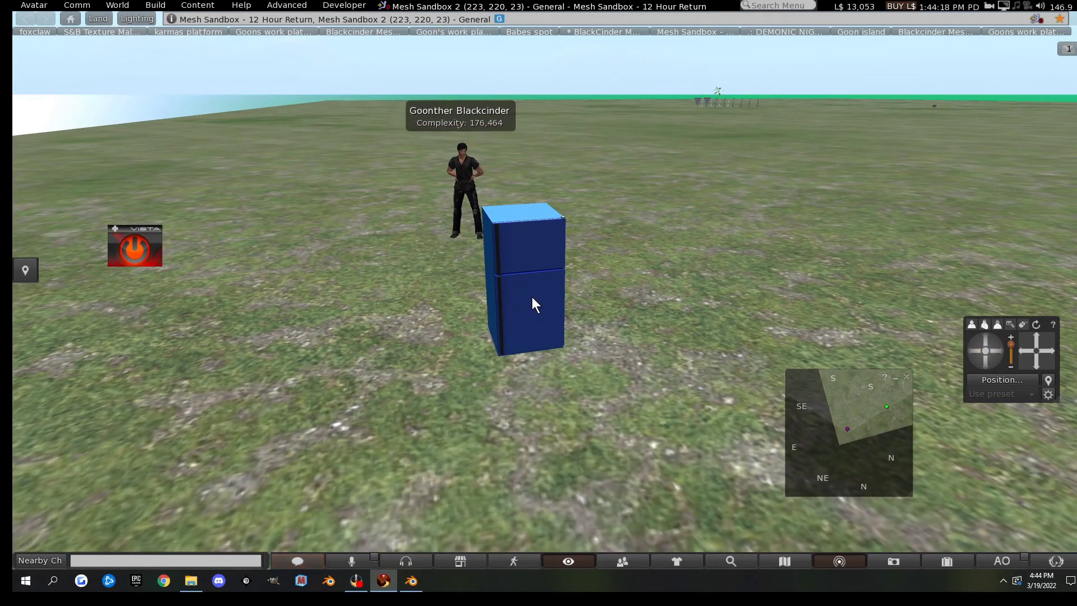